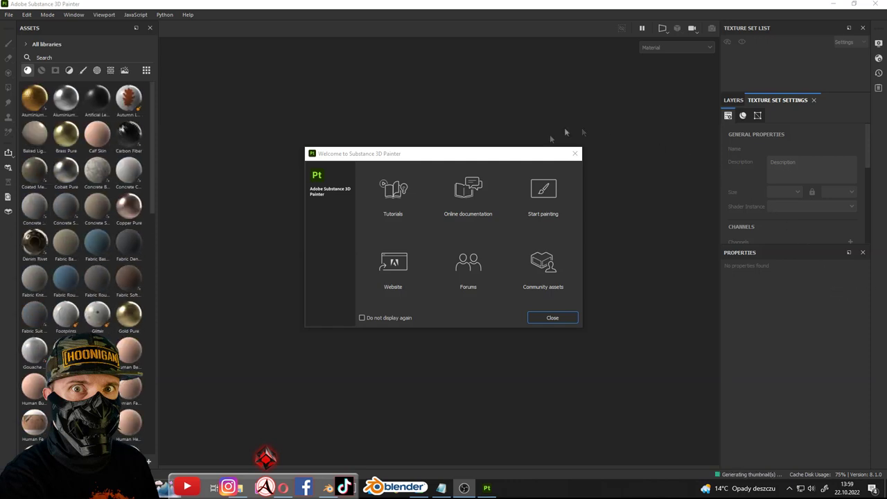
Create a new project from the desk lamp mesh and orbit to a three-quarter view
left_click(552, 318)
left_click(9, 14)
left_click(27, 27)
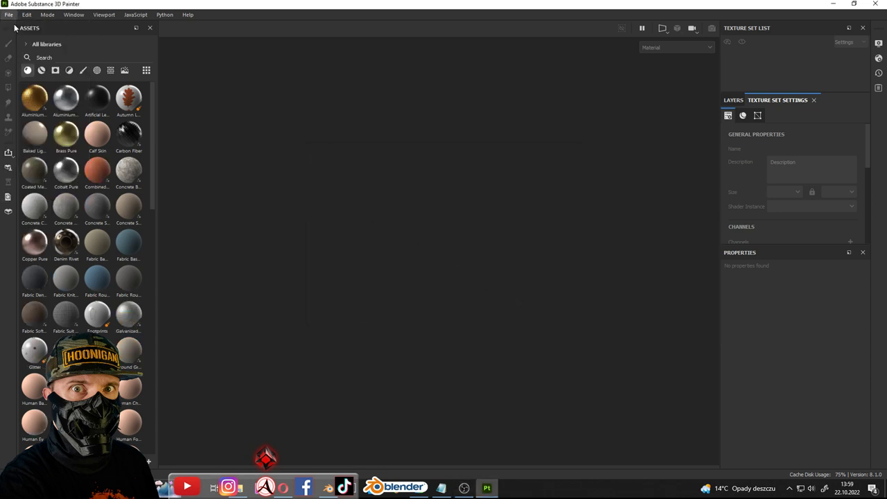
left_click(534, 138)
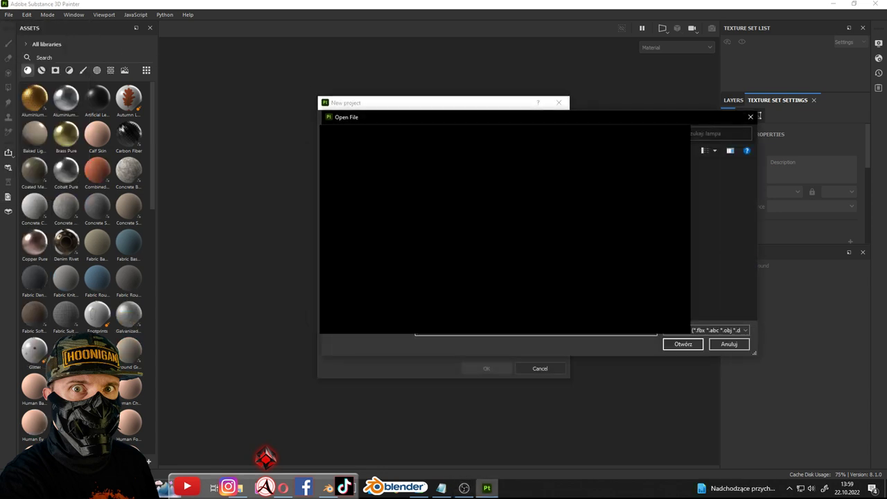
key("Escape")
left_click(487, 369)
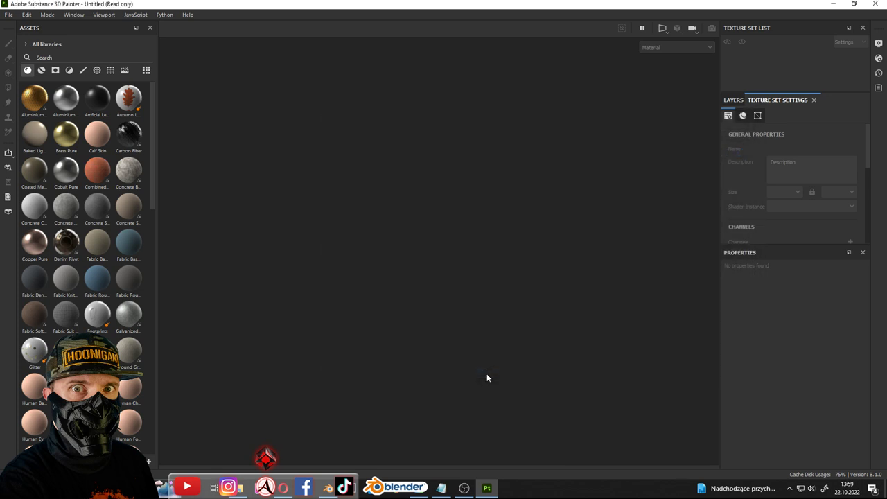
mouse_move(426, 334)
left_mouse_down("alt")
mouse_move(570, 354)
mouse_move(493, 268)
mouse_move(493, 181)
mouse_move(524, 222)
mouse_move(479, 289)
left_mouse_up("alt")
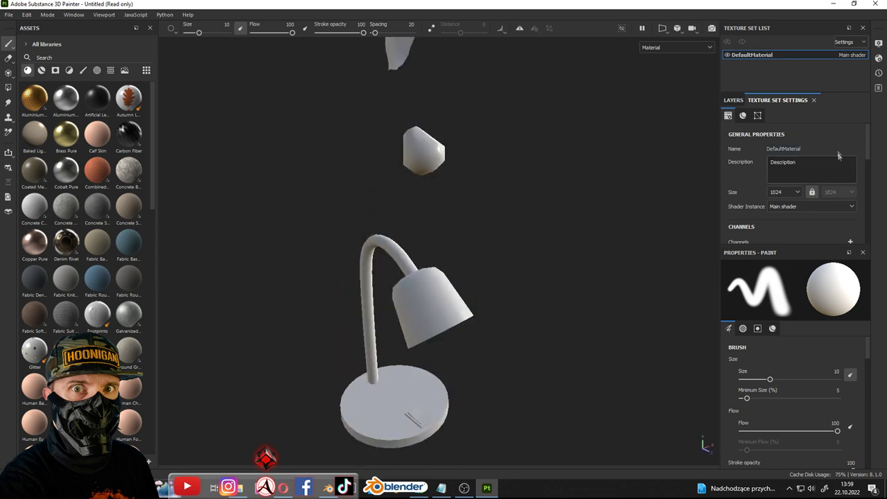
Scroll Texture Set Settings down to Mesh Maps and bring up the baking settings
scroll(824, 171, "down", 3)
scroll(824, 171, "up", 1)
scroll(821, 183, "down", 3)
scroll(811, 163, "down", 3)
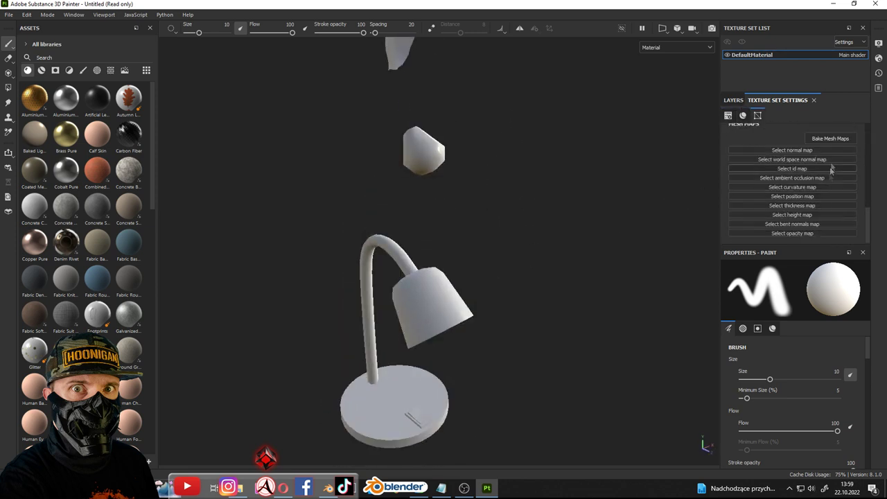
left_click(811, 140)
Load hp.fbx as the high-poly mesh, with output size 2048 and Max Frontal Distance 0.026
left_click(582, 188)
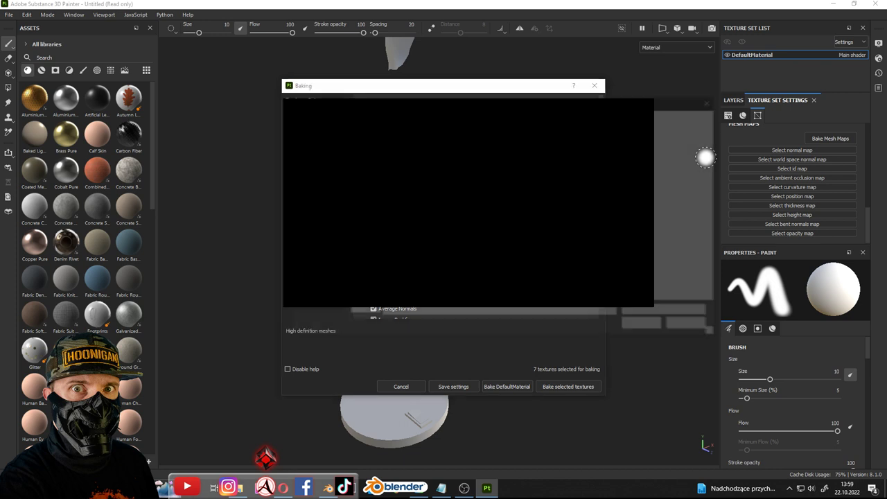
key("Escape")
left_click(445, 118)
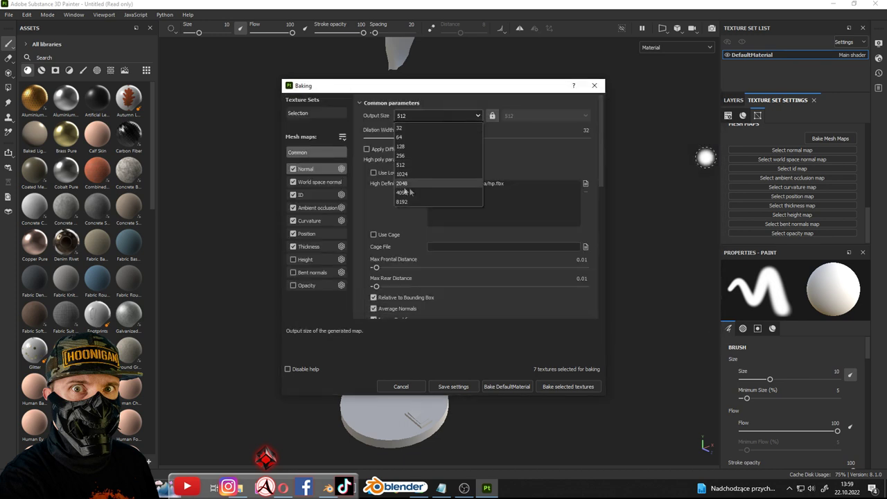
left_click(426, 183)
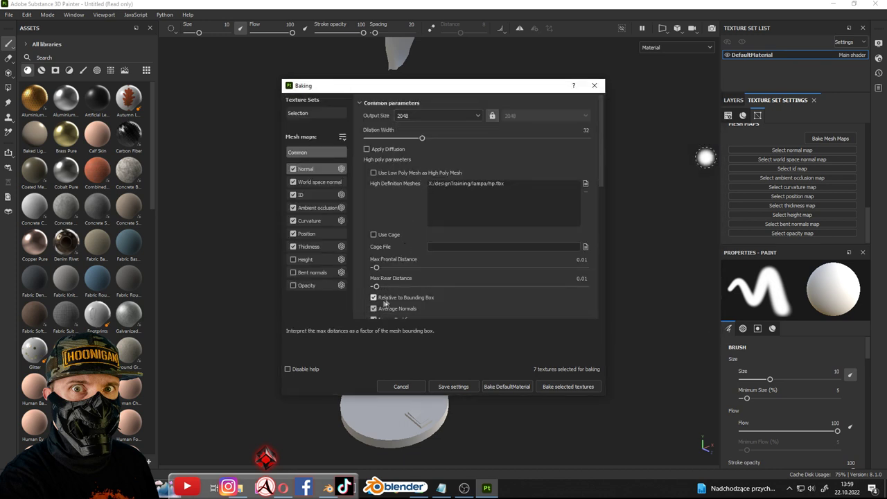
left_click(582, 260)
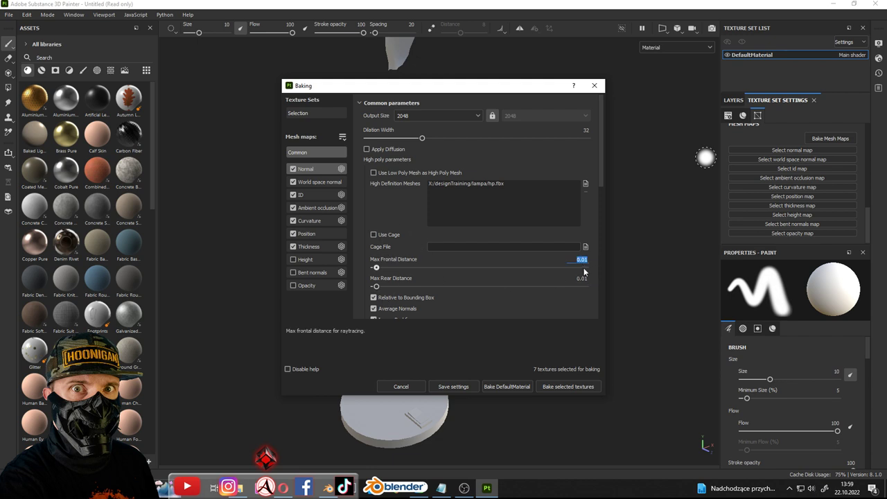
type("0.026")
key("Tab")
type("02")
type("6")
Keep low/high mesh matching set to Always and start baking the selected mesh maps
scroll(386, 255, "down", 1)
scroll(386, 255, "down", 1)
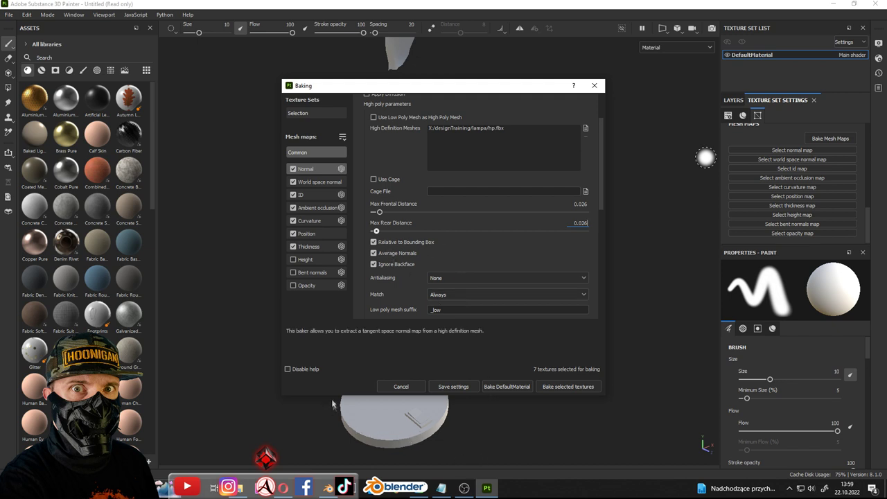
mouse_move(397, 253)
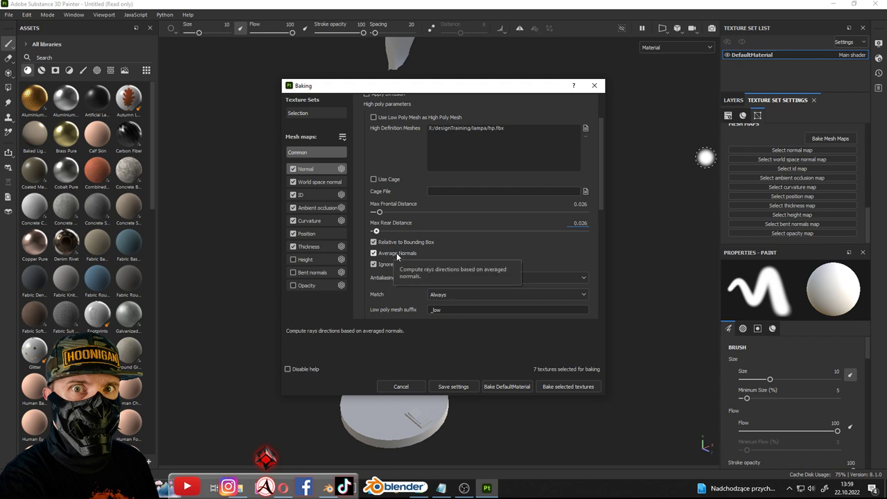
scroll(416, 278, "down", 1)
left_click(451, 266)
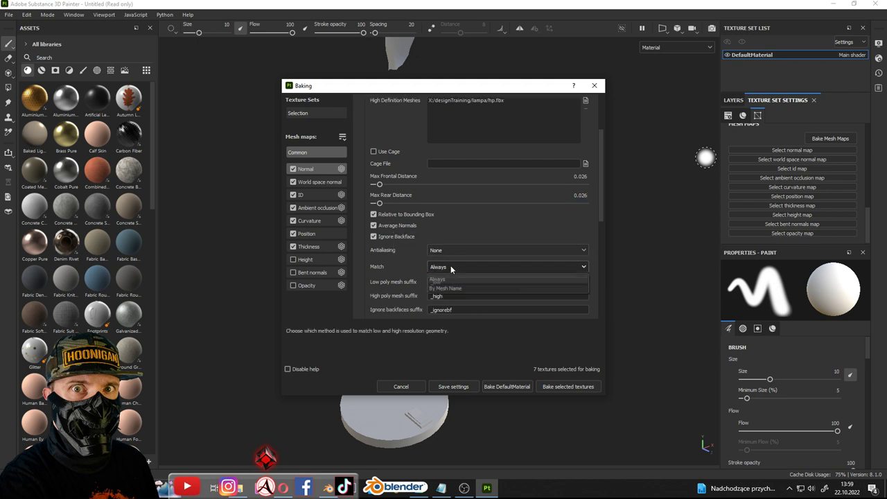
left_click(362, 279)
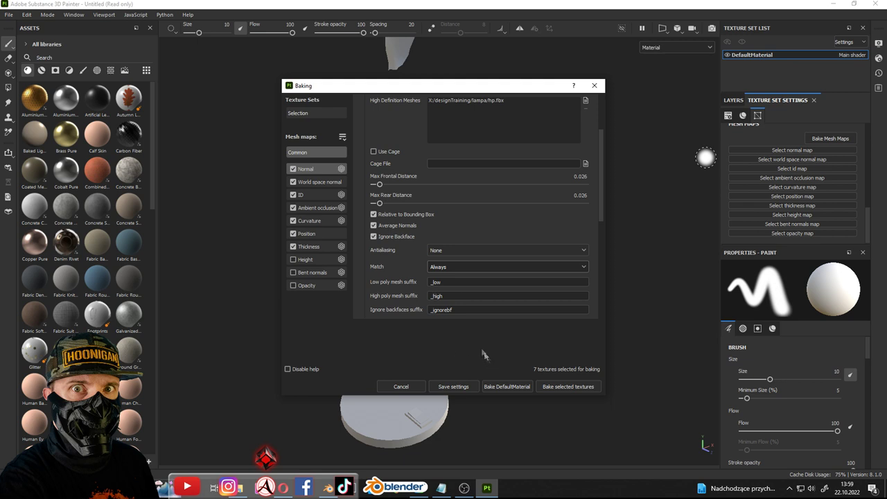
scroll(394, 280, "up", 3)
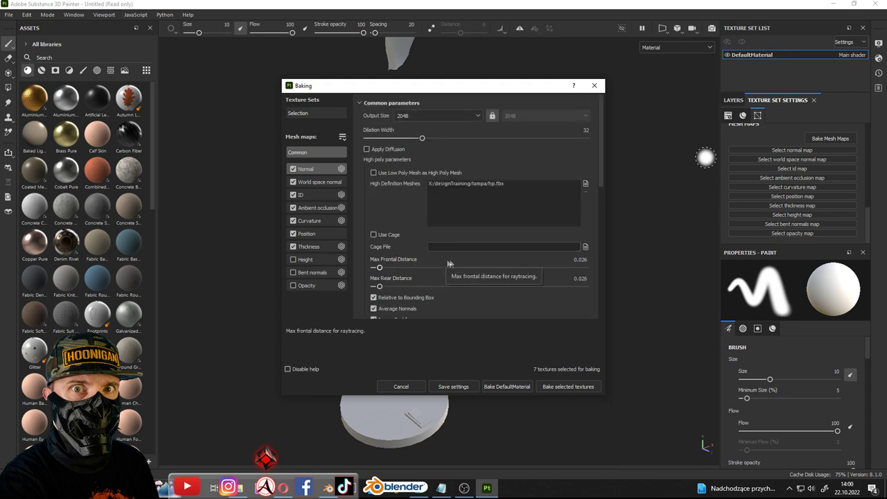
left_click(573, 387)
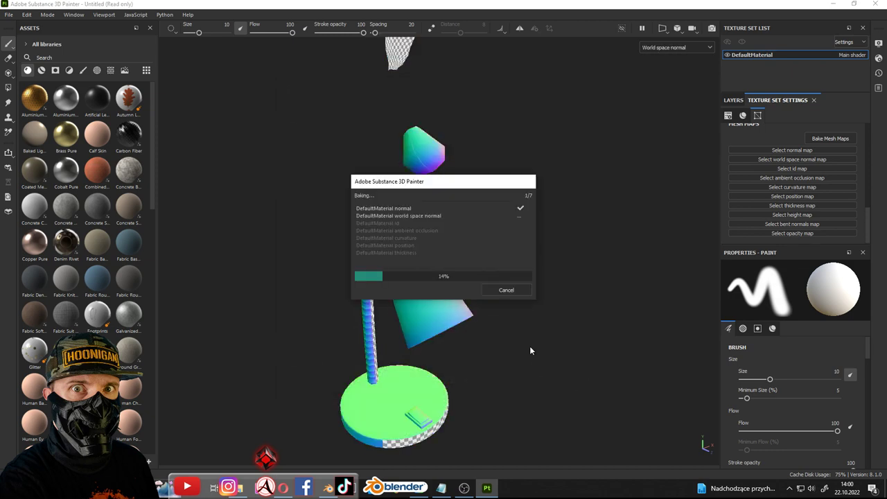
Cancel the running bake, set Antialiasing to Subsampling 8x8, and rebake all mesh maps
left_click(506, 290)
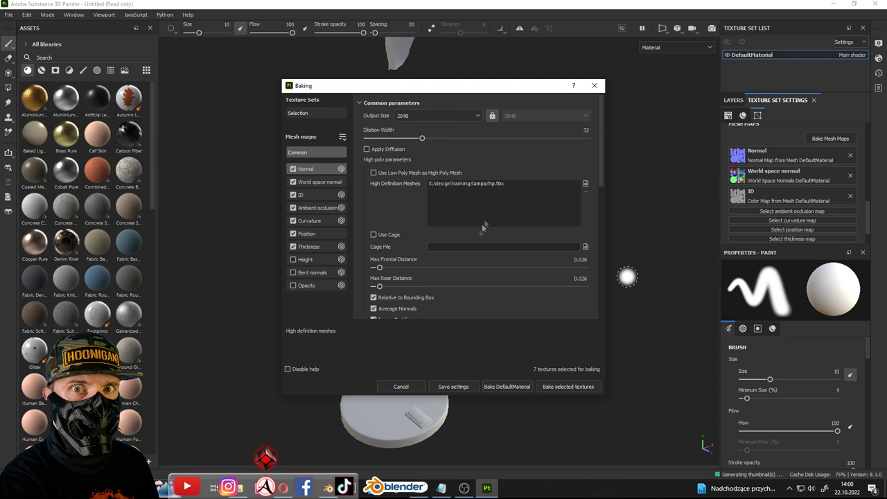
left_click(457, 222)
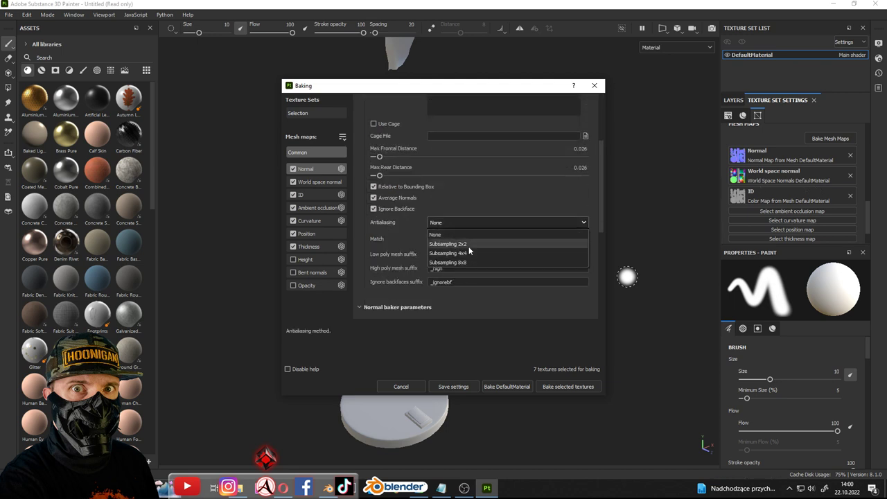
left_click(462, 257)
left_click(489, 223)
left_click(473, 262)
scroll(365, 215, "up", 5)
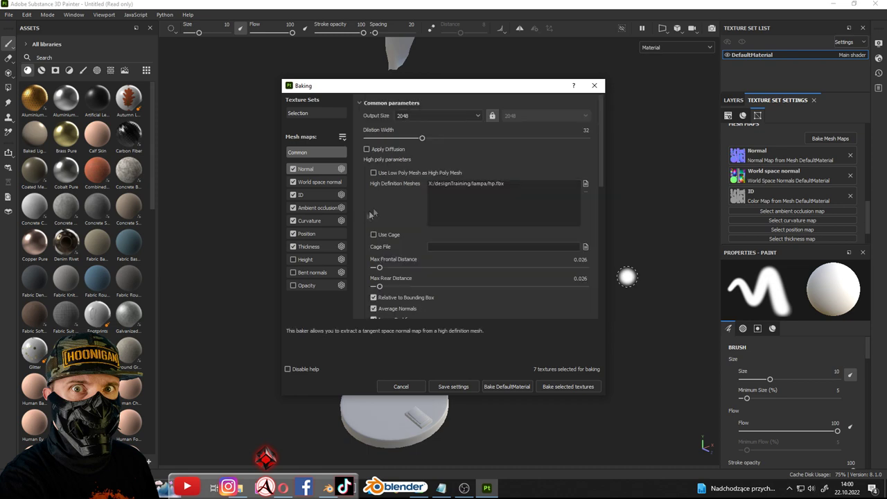
scroll(394, 228, "down", 5)
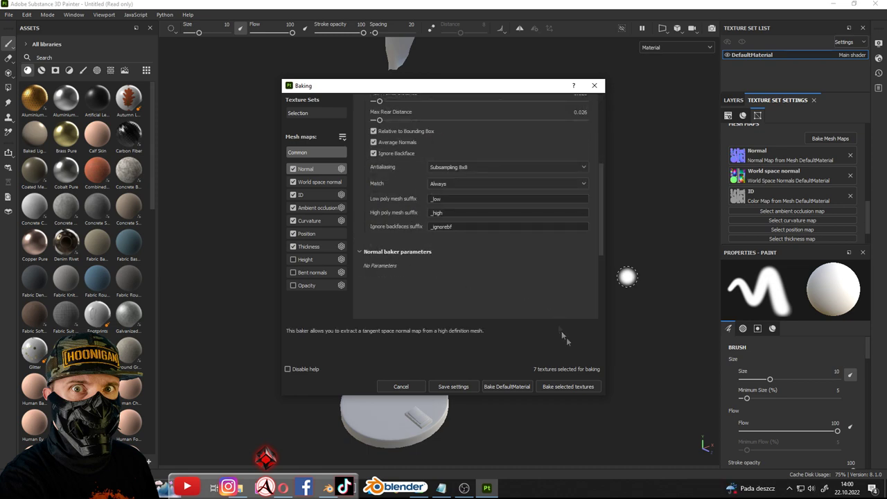
left_click(565, 389)
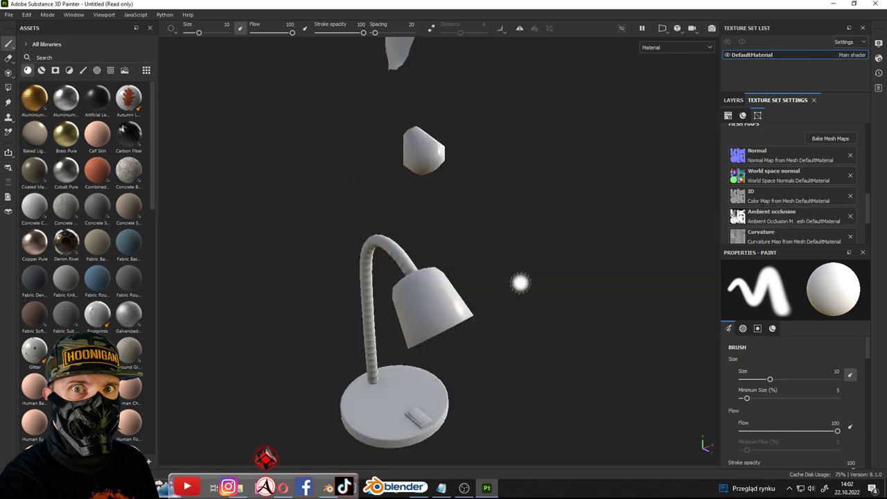
Orbit and zoom over the lamp base to inspect the switch from oblique angles
scroll(436, 208, "up", 3)
scroll(434, 314, "up", 3)
left_click_drag(434, 313, 425, 155, "alt")
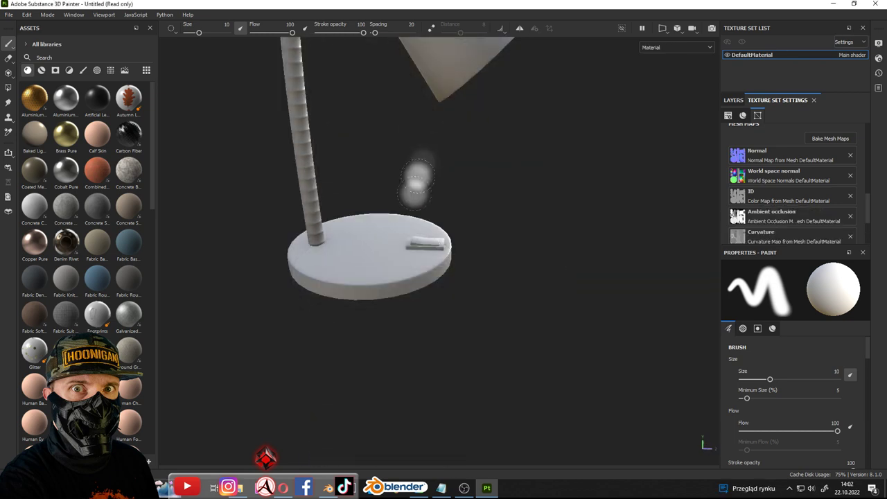
scroll(426, 154, "up", 5)
left_click_drag(531, 234, 426, 248, "alt")
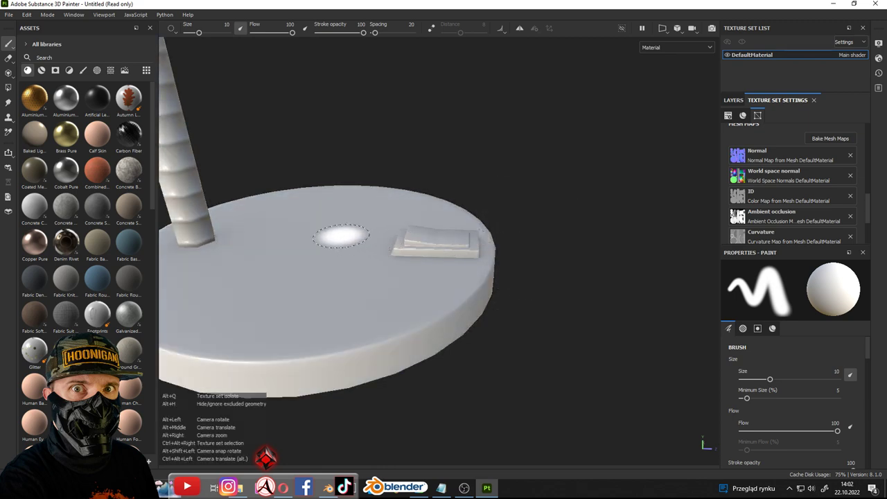
left_click_drag(340, 240, 390, 212, "alt")
scroll(538, 261, "up", 5)
mouse_move(537, 261)
left_mouse_down("alt")
mouse_move(425, 317)
mouse_move(507, 266)
mouse_move(564, 264)
mouse_move(526, 284)
left_mouse_up("alt")
scroll(575, 234, "down", 3)
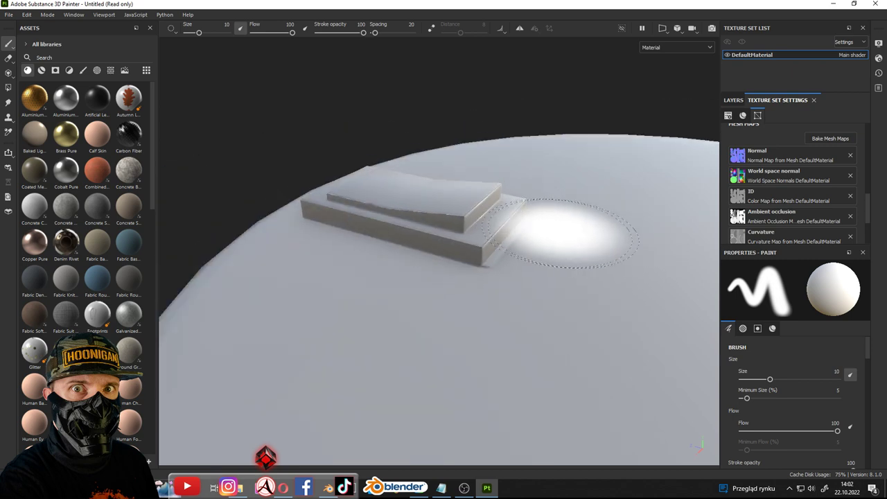
mouse_move(604, 238)
left_mouse_down("alt")
mouse_move(564, 234)
mouse_move(642, 229)
mouse_move(604, 208)
mouse_move(574, 247)
mouse_move(455, 233)
left_mouse_up("alt")
scroll(521, 289, "up", 5)
scroll(522, 288, "down", 5)
mouse_move(594, 238)
left_mouse_down("alt")
mouse_move(545, 267)
mouse_move(701, 229)
left_mouse_up("alt")
Review the mesh map baking settings, then frame the lamp base and orbit around it
left_click(830, 138)
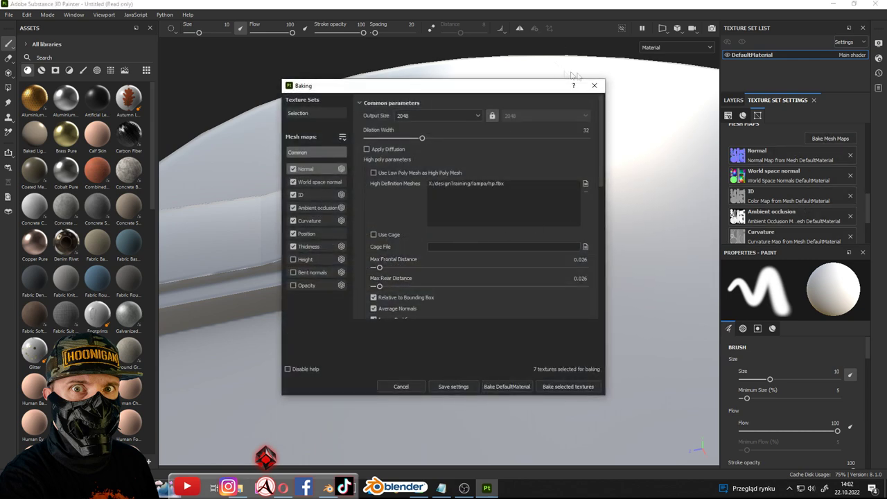
left_click(595, 85)
key("f")
mouse_move(457, 244)
left_mouse_down("alt")
mouse_move(340, 254)
mouse_move(343, 280)
left_mouse_up("alt")
scroll(412, 192, "up", 3)
scroll(542, 200, "up", 3)
mouse_move(541, 200)
left_mouse_down("alt")
mouse_move(328, 185)
mouse_move(626, 169)
mouse_move(535, 202)
left_mouse_up("alt")
scroll(534, 202, "down", 3)
scroll(474, 186, "down", 3)
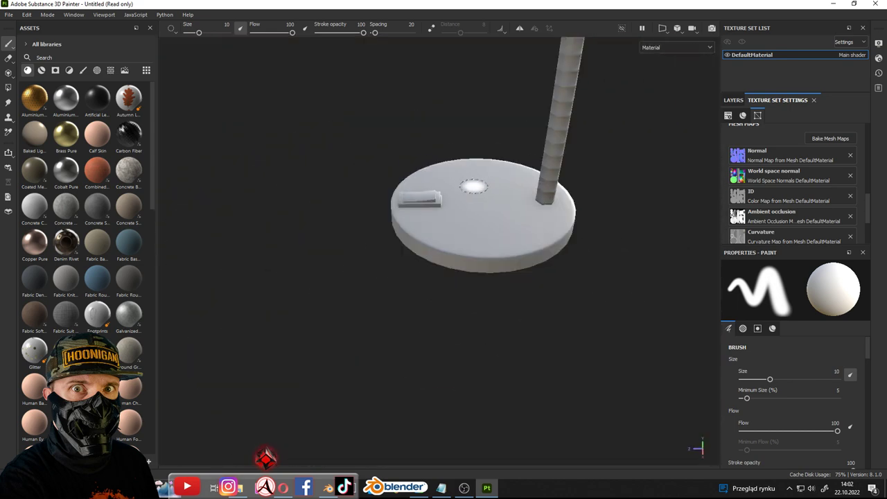
scroll(475, 186, "down", 3)
Turn the whole lamp around and orbit around the head, base and switch
left_click_drag(474, 186, 443, 241, "alt")
scroll(434, 208, "up", 3)
left_click_drag(434, 208, 523, 200, "alt")
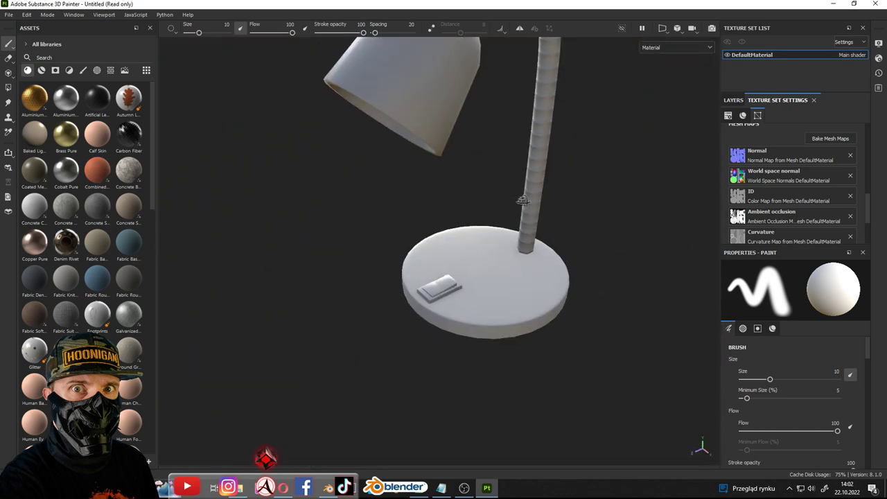
scroll(457, 292, "up", 5)
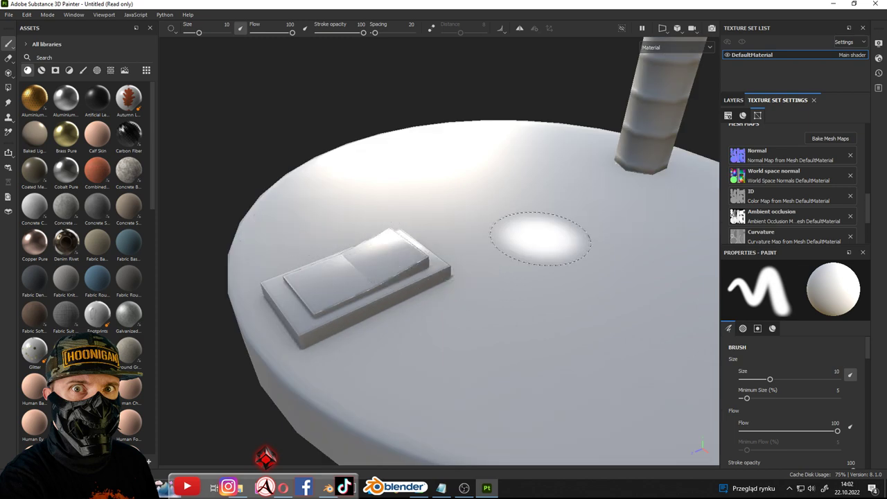
scroll(540, 239, "down", 3)
left_click_drag(347, 240, 409, 247, "alt")
scroll(410, 247, "up", 3)
mouse_move(487, 234)
left_mouse_down("alt")
mouse_move(498, 251)
mouse_move(460, 238)
left_mouse_up("alt")
scroll(497, 251, "down", 3)
scroll(400, 274, "up", 3)
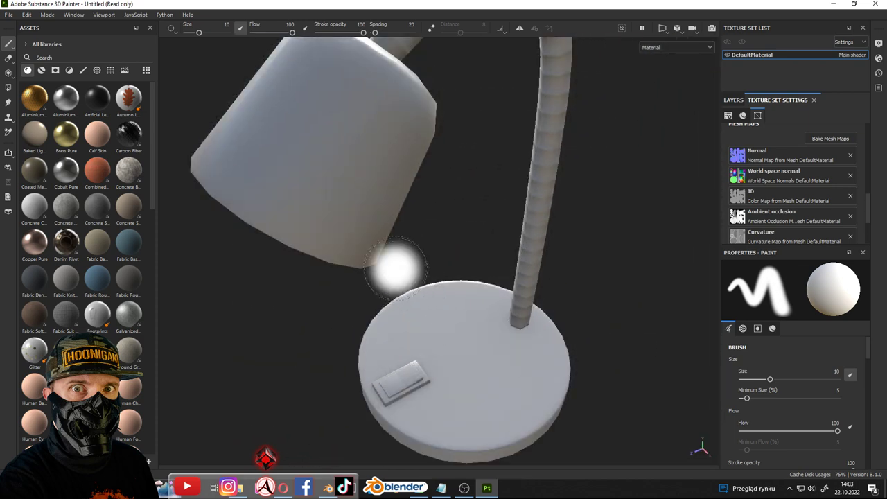
scroll(400, 274, "down", 3)
Check the baking settings again and orbit so the shade opening faces the viewer
left_click(830, 139)
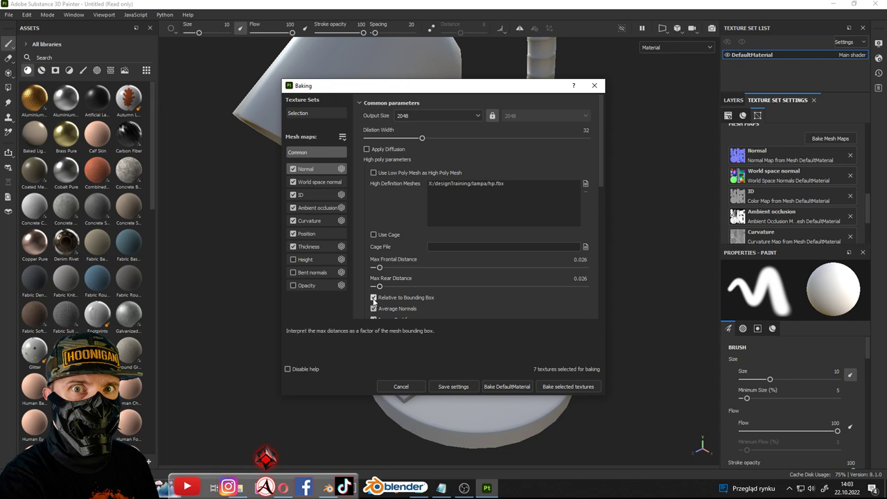
left_click(594, 85)
left_click_drag(490, 197, 388, 298, "alt")
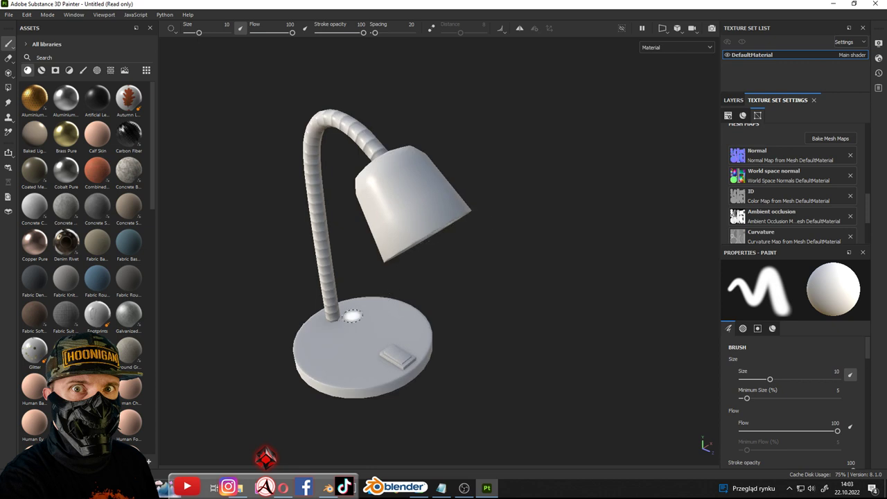
mouse_move(352, 316)
left_mouse_down("alt")
mouse_move(306, 347)
mouse_move(475, 210)
left_mouse_up("alt")
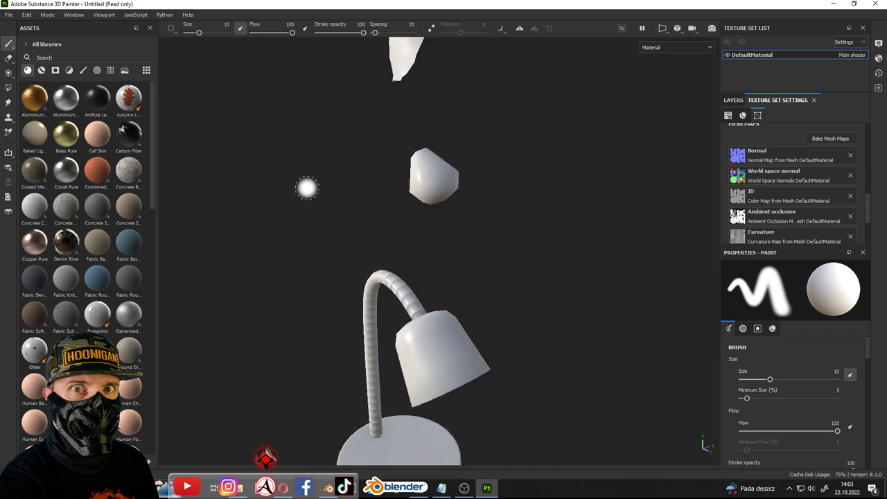
Rename the texture set to 'lamp' and drag Aluminium Pure onto the model
left_click(743, 101)
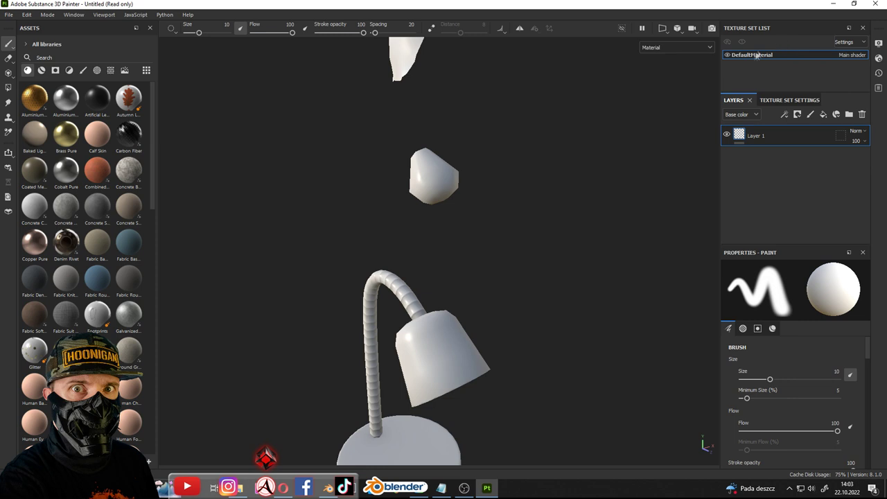
type("lamp")
key("Return")
scroll(451, 242, "down", 5)
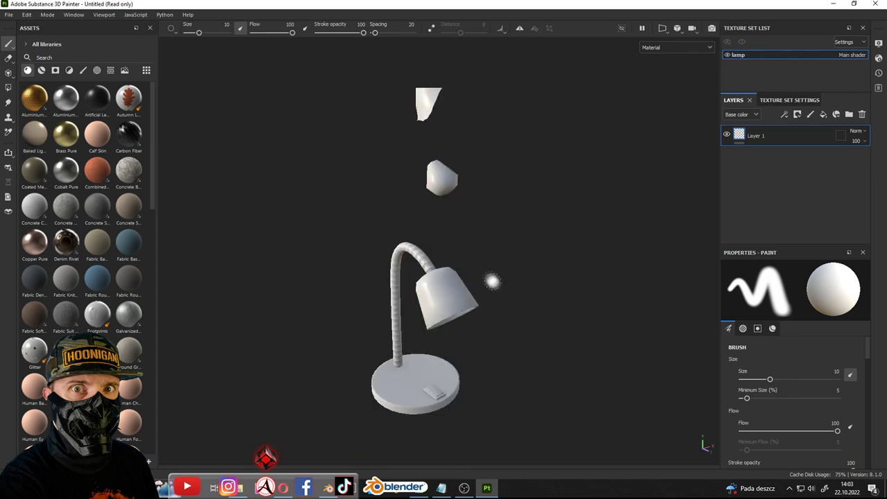
scroll(475, 224, "up", 1)
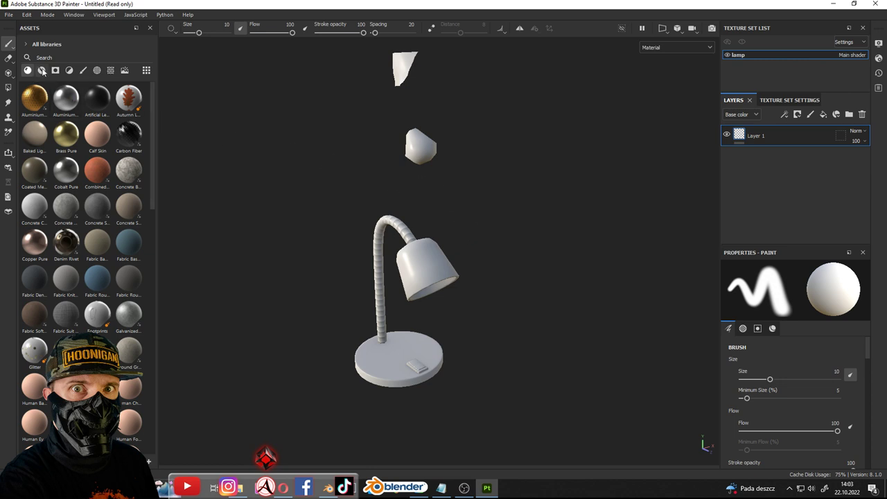
scroll(360, 208, "up", 2)
scroll(315, 211, "up", 1)
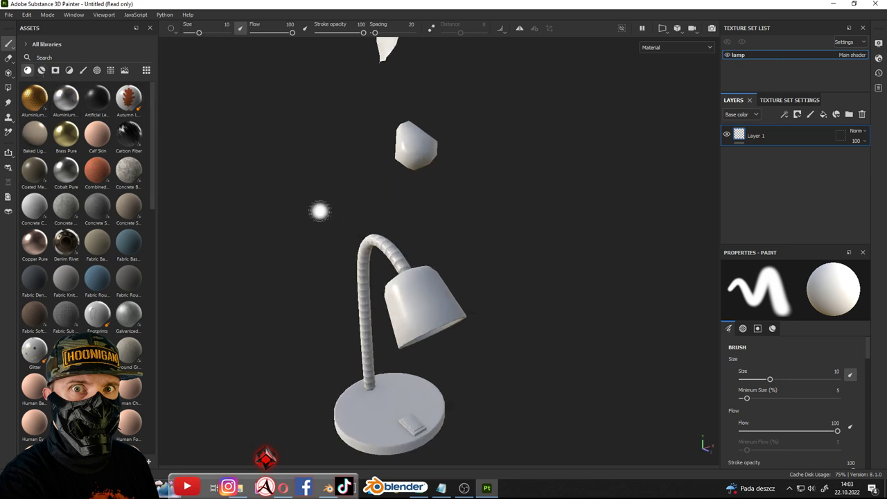
mouse_move(66, 100)
left_mouse_down()
mouse_move(425, 292)
mouse_move(490, 162)
left_mouse_up()
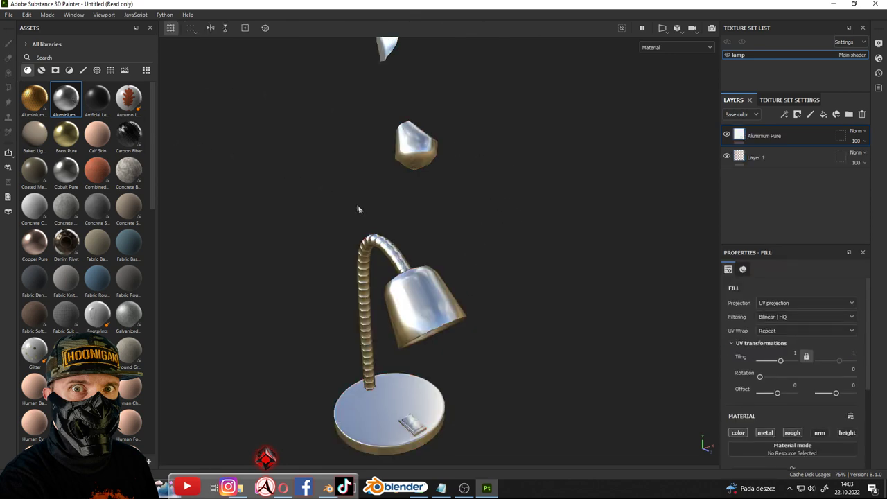
Orbit and zoom around the lamp to inspect the aluminium coating on the shade
mouse_move(352, 204)
left_mouse_down("alt")
mouse_move(422, 210)
mouse_move(534, 243)
left_mouse_up("alt")
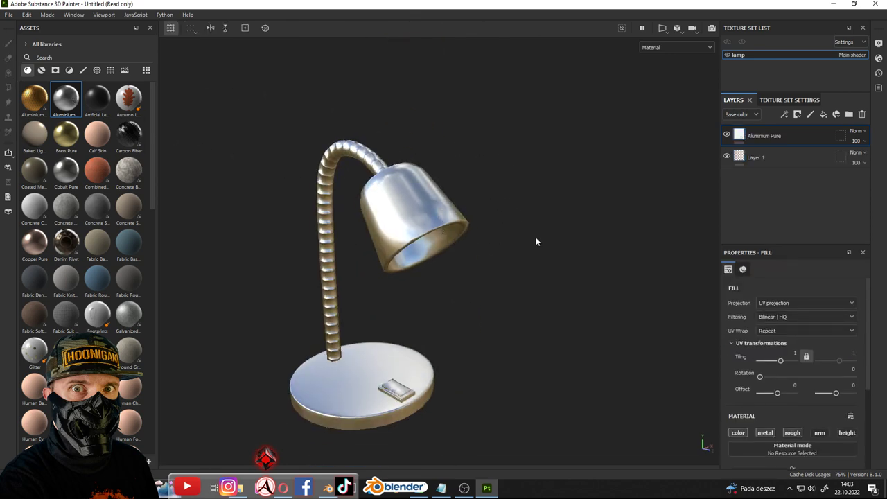
mouse_move(469, 256)
right_mouse_down("alt")
mouse_move(475, 274)
mouse_move(487, 275)
mouse_move(390, 308)
right_mouse_up("alt")
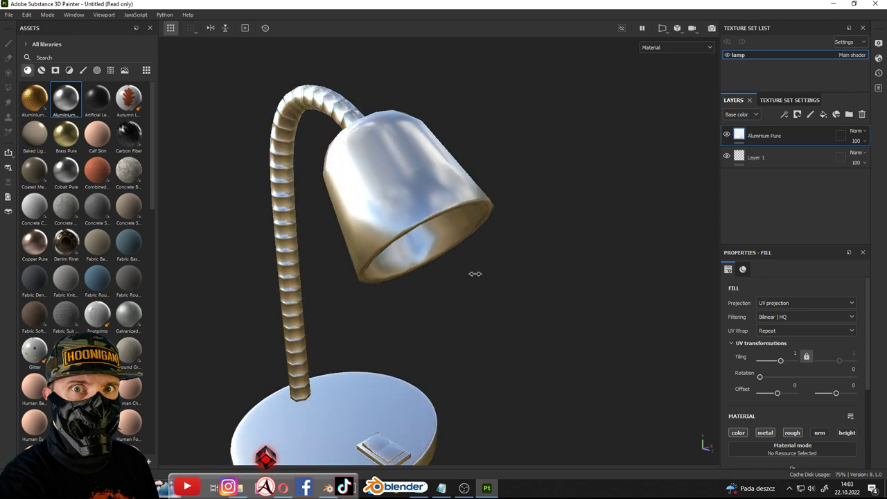
mouse_move(390, 308)
left_mouse_down("alt")
mouse_move(262, 220)
mouse_move(481, 291)
left_mouse_up("alt")
scroll(416, 281, "up", 2)
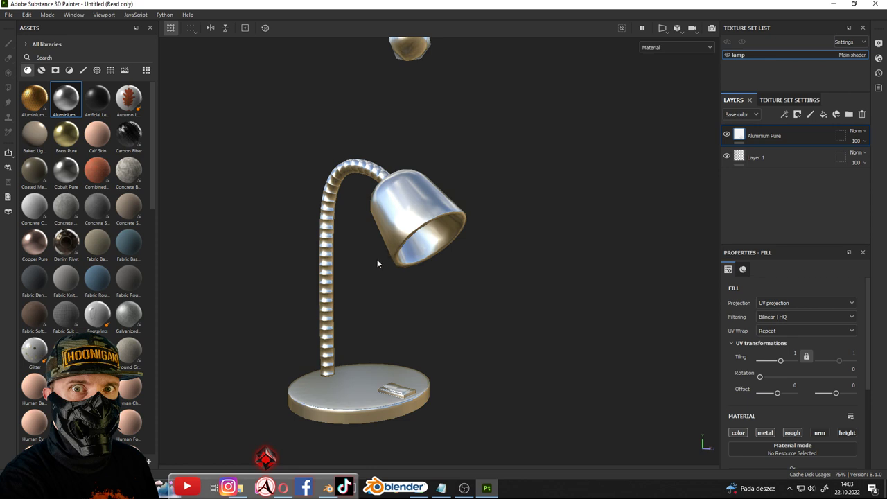
scroll(377, 259, "up", 2)
scroll(376, 260, "down", 2)
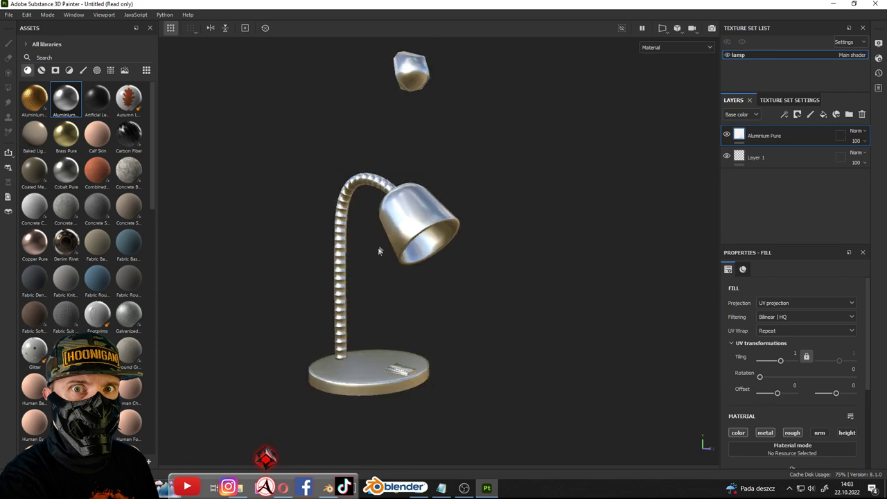
scroll(411, 230, "down", 2)
left_click_drag(410, 230, 419, 305, "alt")
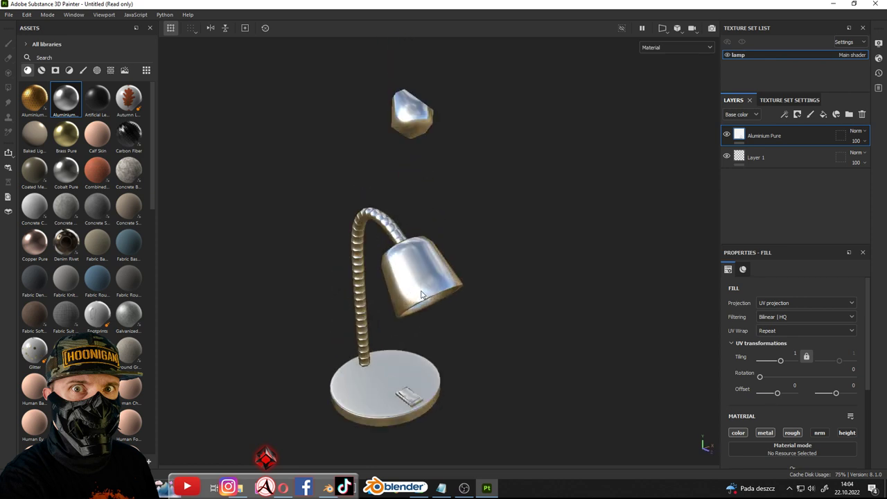
mouse_move(431, 224)
left_mouse_down("alt")
mouse_move(453, 230)
mouse_move(469, 254)
left_mouse_up("alt")
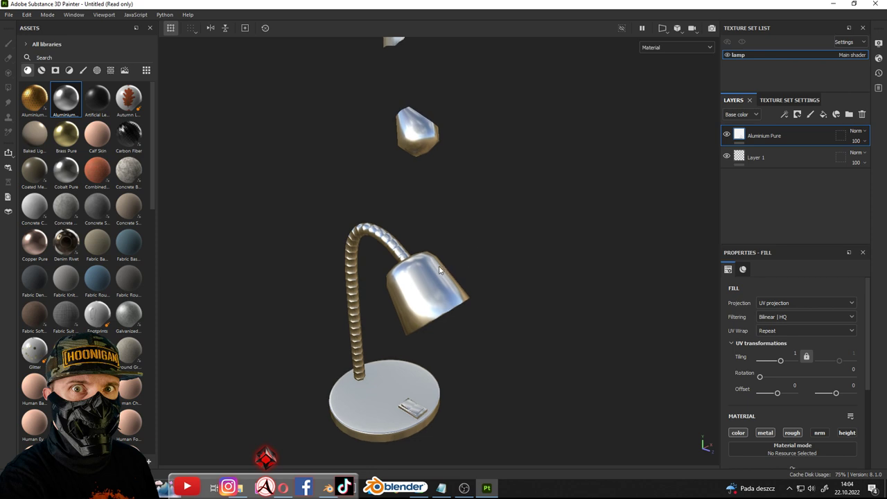
left_click_drag(440, 271, 441, 289, "alt")
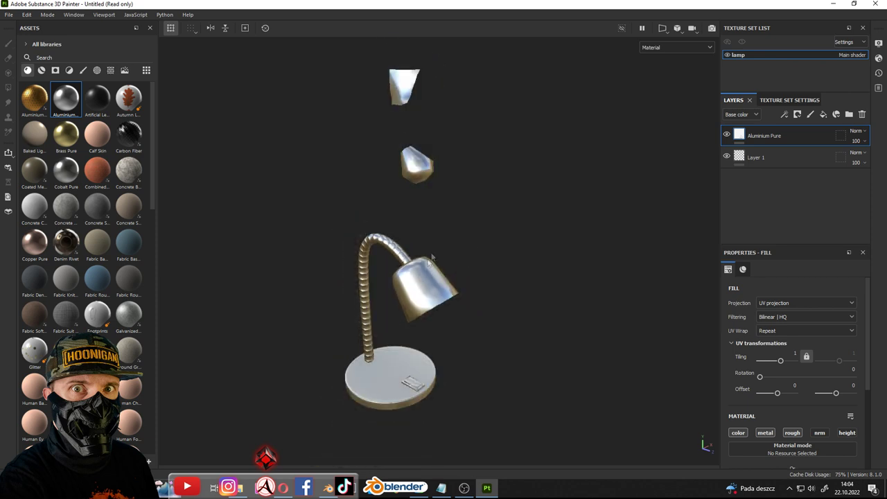
mouse_move(446, 339)
left_mouse_down("alt")
mouse_move(448, 313)
mouse_move(466, 288)
mouse_move(442, 270)
mouse_move(460, 254)
left_mouse_up("alt")
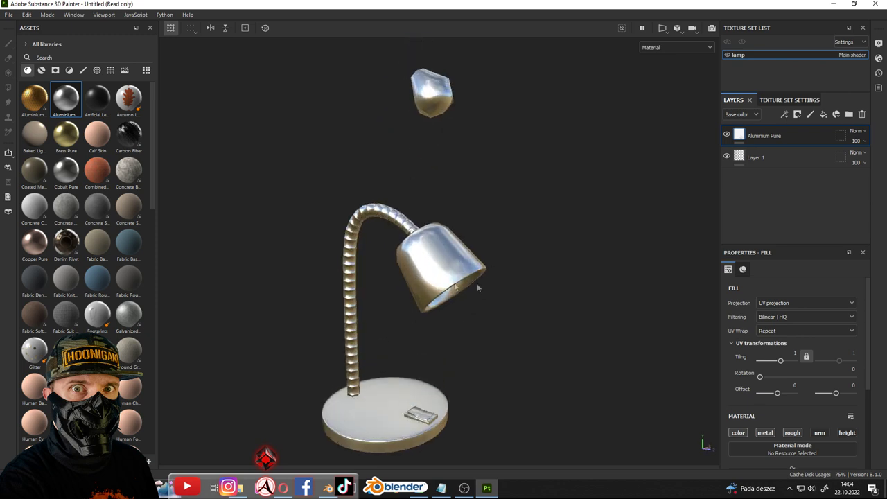
right_click(797, 135)
Add a black mask to Aluminium Pure and polygon-fill the shade and base to reveal metal
left_click(816, 14)
scroll(355, 246, "up", 2)
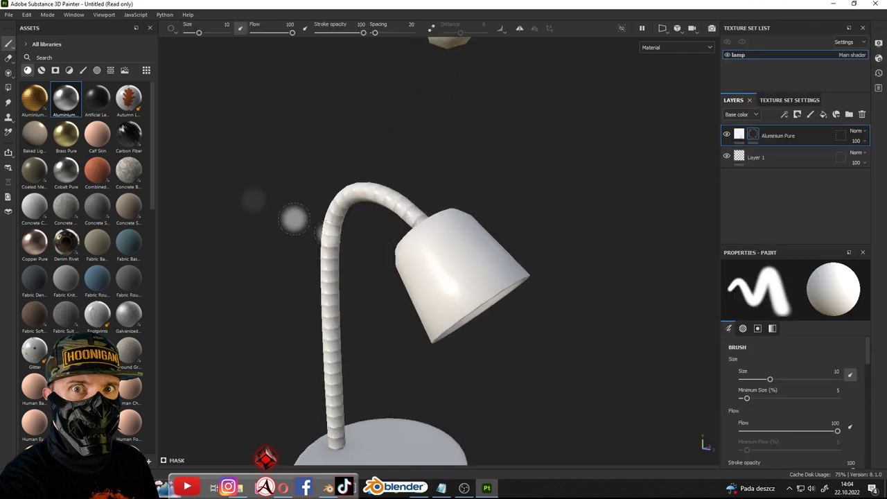
left_click(9, 86)
left_click(457, 277)
scroll(450, 263, "down", 3)
scroll(424, 315, "up", 4)
left_click(424, 316)
Orbit to check the masked metal, then group the Aluminium Pure layer into a new folder
mouse_move(532, 271)
left_mouse_down("alt")
mouse_move(496, 306)
mouse_move(439, 214)
mouse_move(485, 180)
left_mouse_up("alt")
scroll(506, 164, "up", 4)
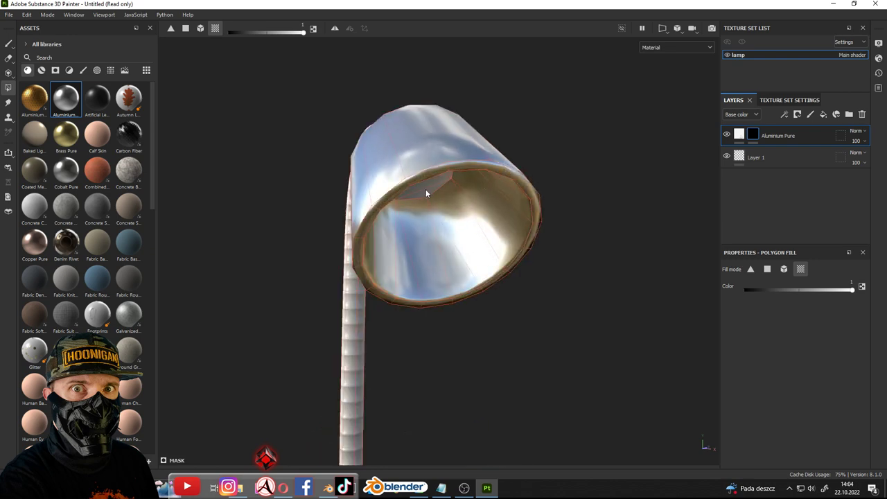
mouse_move(547, 194)
left_mouse_down("alt")
mouse_move(351, 206)
mouse_move(473, 192)
mouse_move(465, 220)
mouse_move(441, 198)
mouse_move(438, 157)
left_mouse_up("alt")
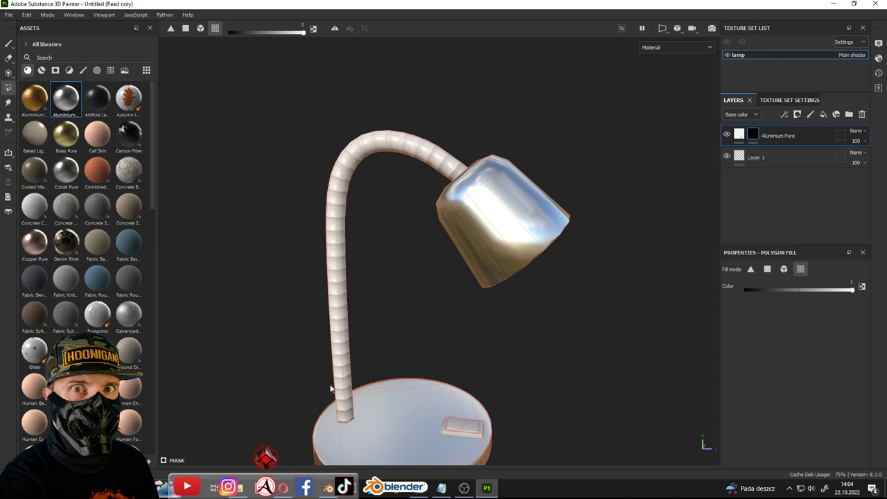
scroll(447, 188, "down", 3)
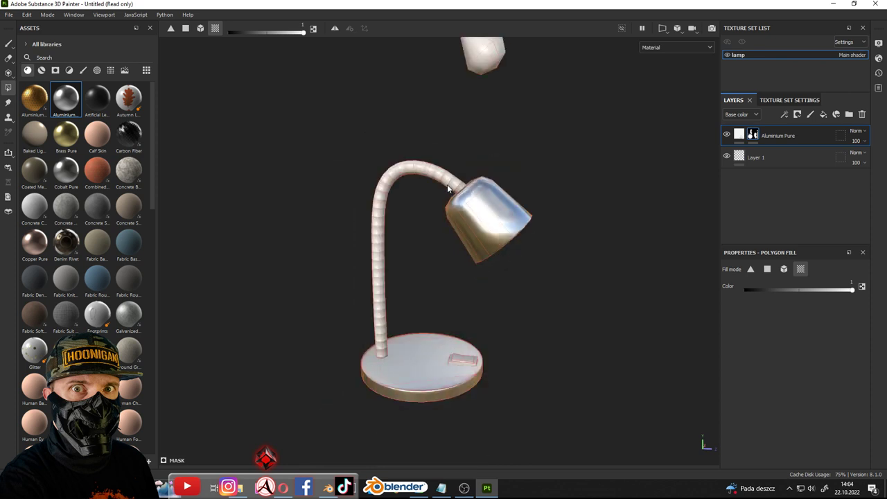
scroll(448, 184, "up", 1)
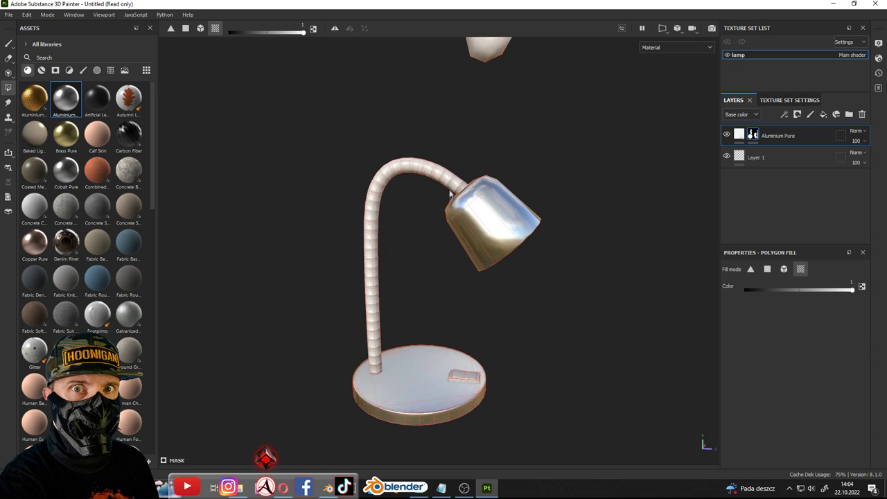
scroll(438, 394, "up", 2)
scroll(431, 406, "down", 2)
scroll(500, 246, "up", 2)
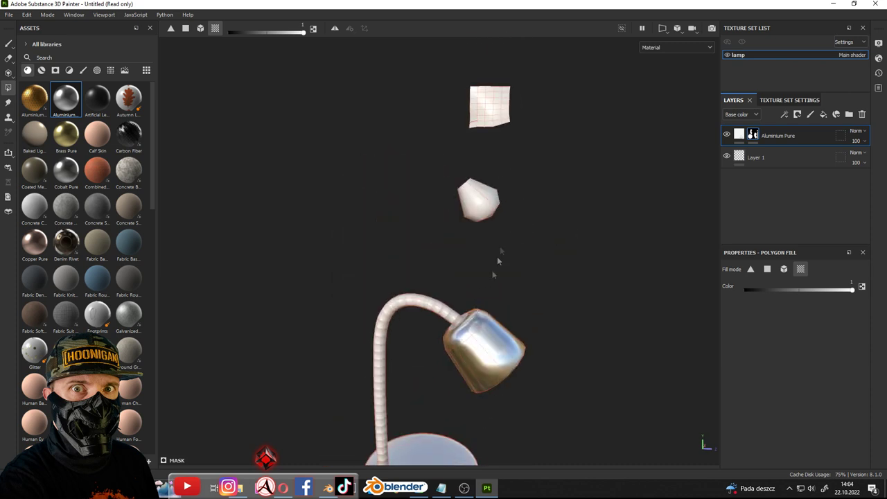
scroll(498, 214, "down", 2)
scroll(492, 225, "up", 1)
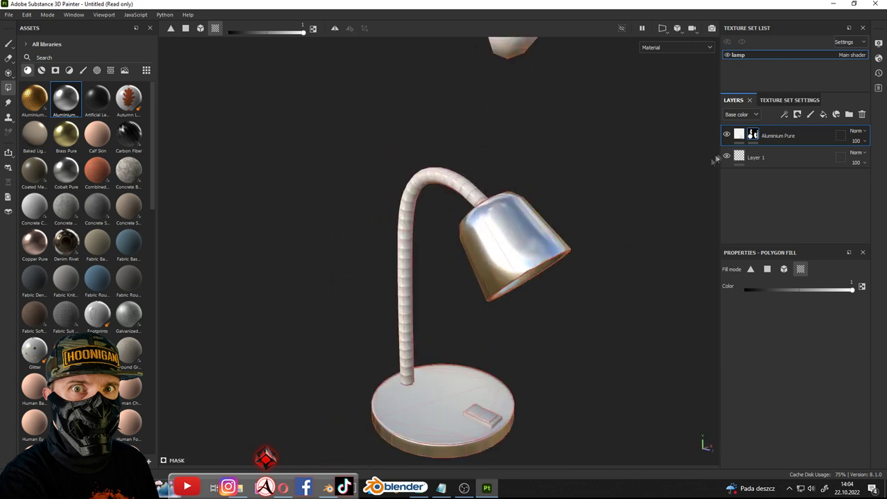
scroll(613, 210, "up", 1)
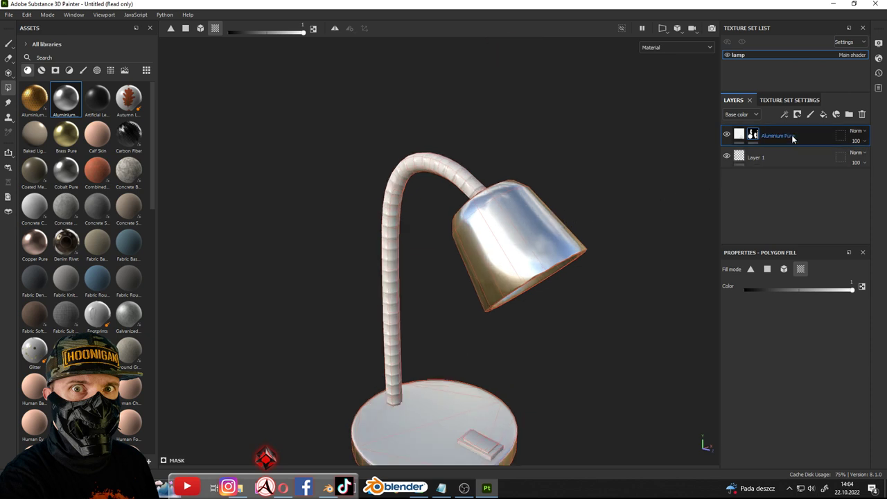
scroll(483, 188, "down", 1)
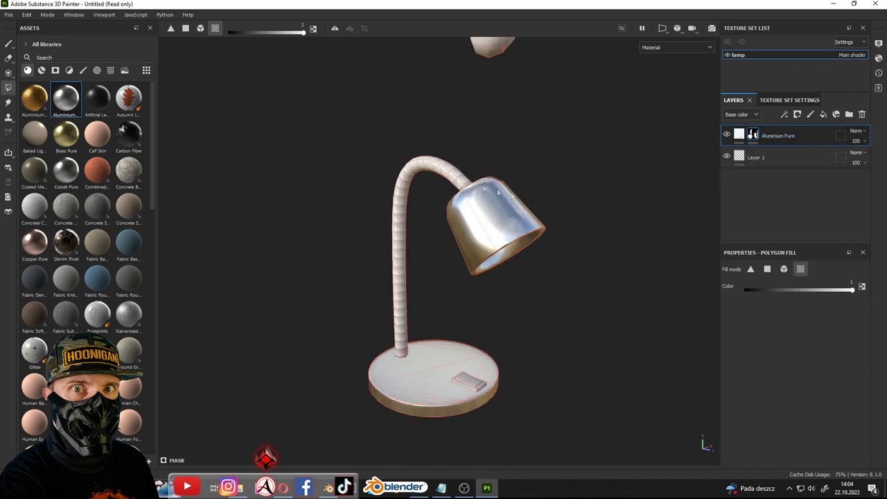
middle_click_drag(554, 196, 489, 179)
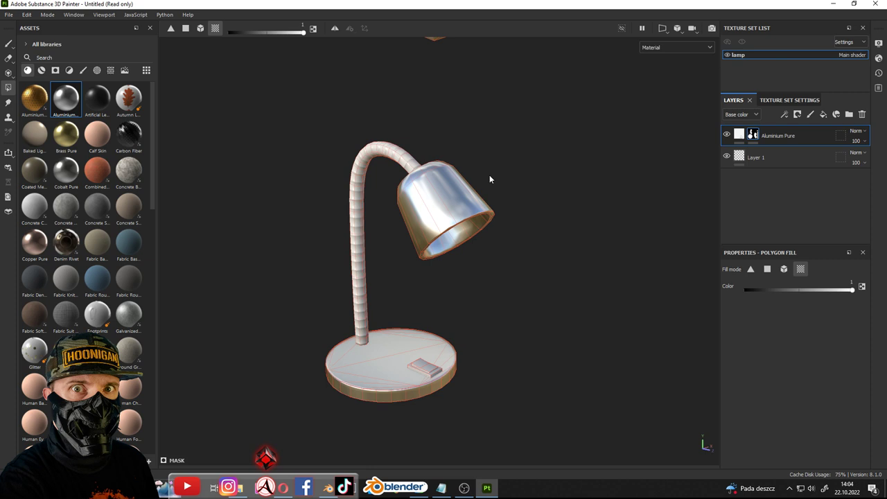
key("ctrl+g")
right_click(799, 139)
Rename the new folder to 'colored alu'
key("Escape")
double_click(818, 136)
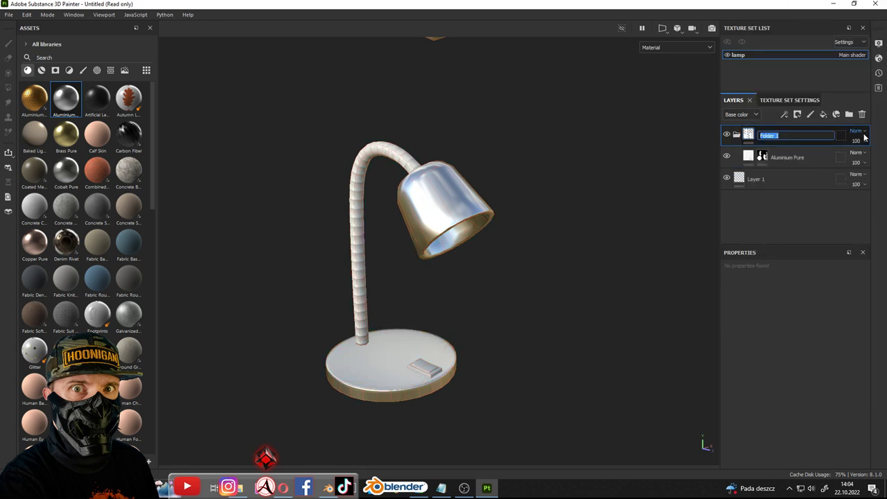
type("colored")
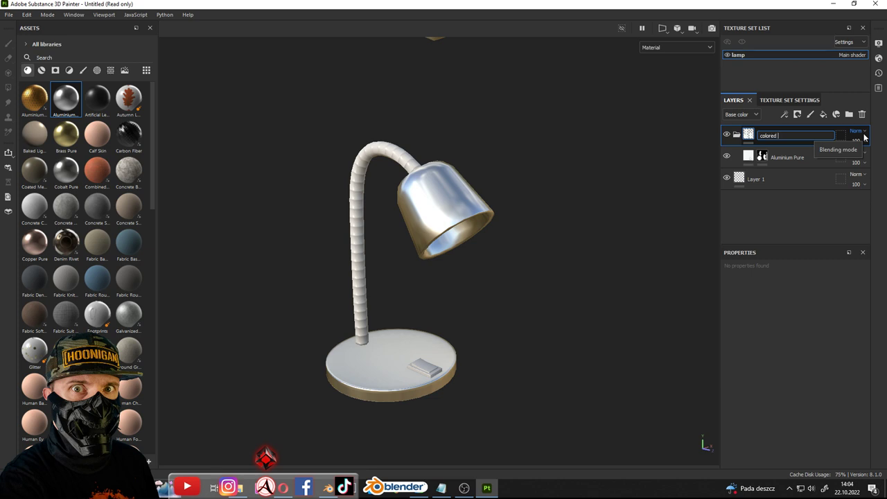
type("u")
key("Return")
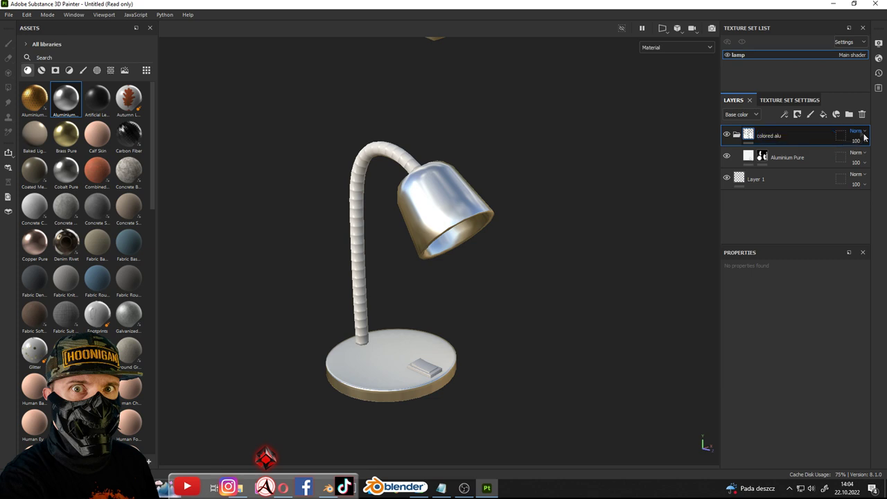
Add a fill layer above Aluminium Pure with a strong red C82929 base colour
left_click(784, 158)
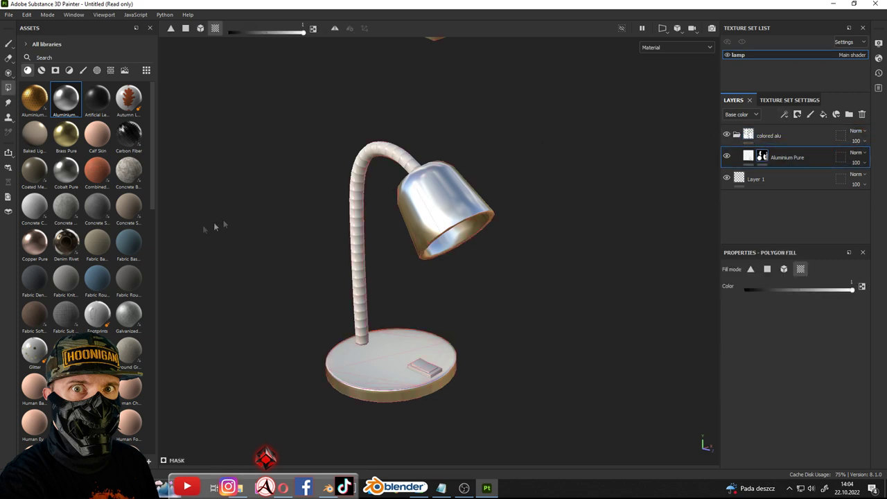
scroll(438, 213, "up", 2)
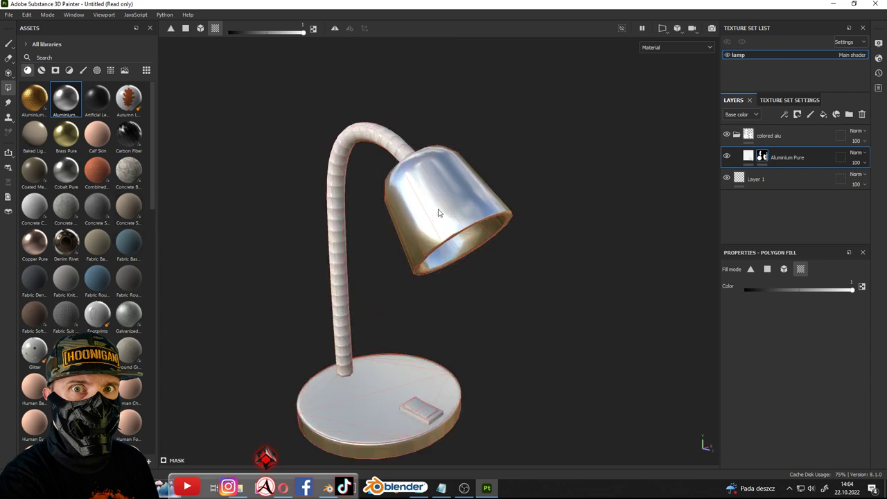
left_click(825, 115)
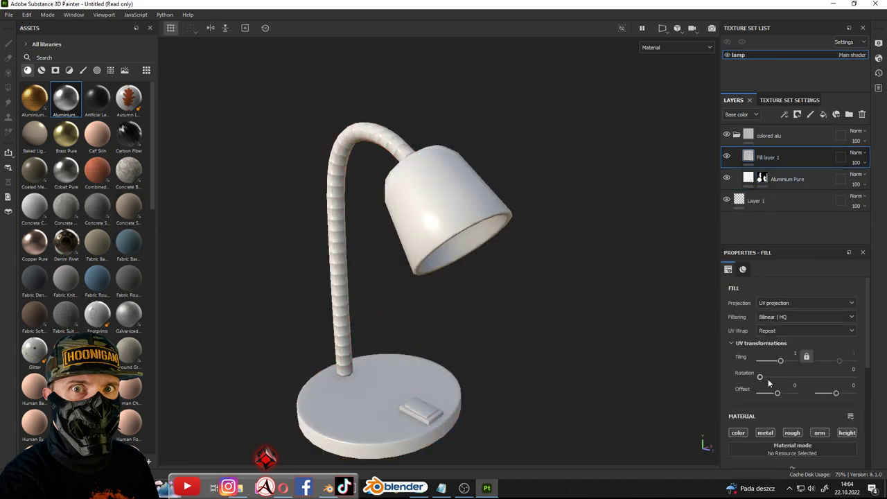
scroll(769, 380, "down", 2)
left_click(777, 414)
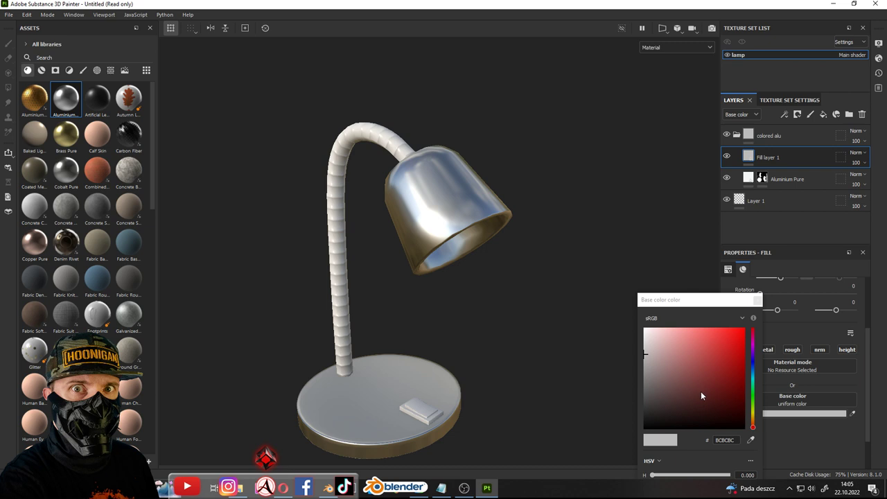
left_click_drag(722, 356, 726, 350)
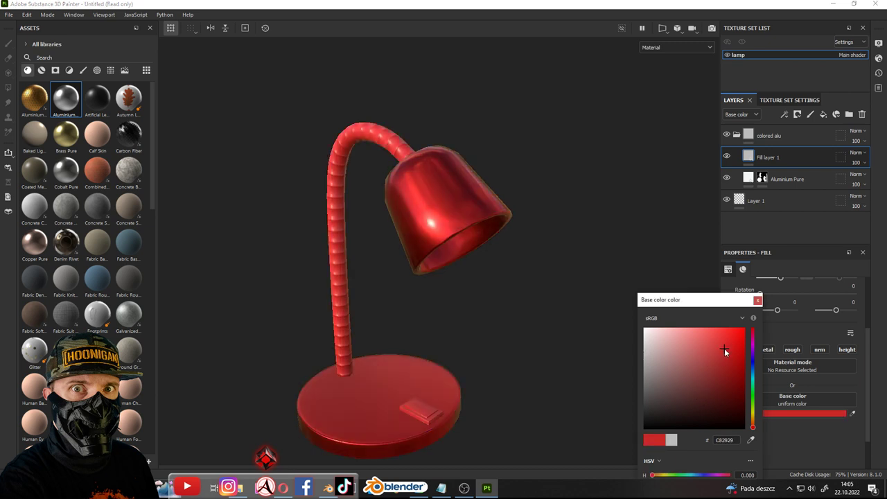
left_click(758, 300)
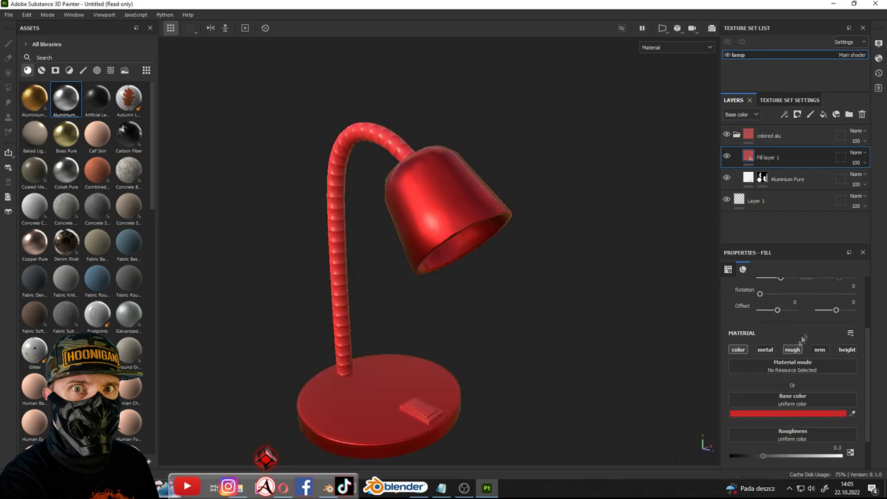
Raise the red fill's roughness to about 0.66 and add a metallic channel at 0
scroll(806, 328, "down", 2)
left_click_drag(763, 411, 805, 414)
left_click(765, 305)
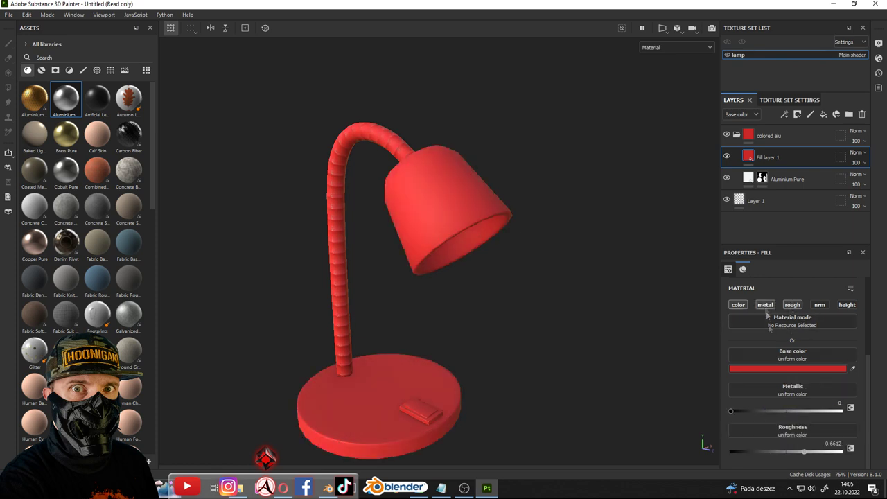
scroll(522, 260, "up", 3)
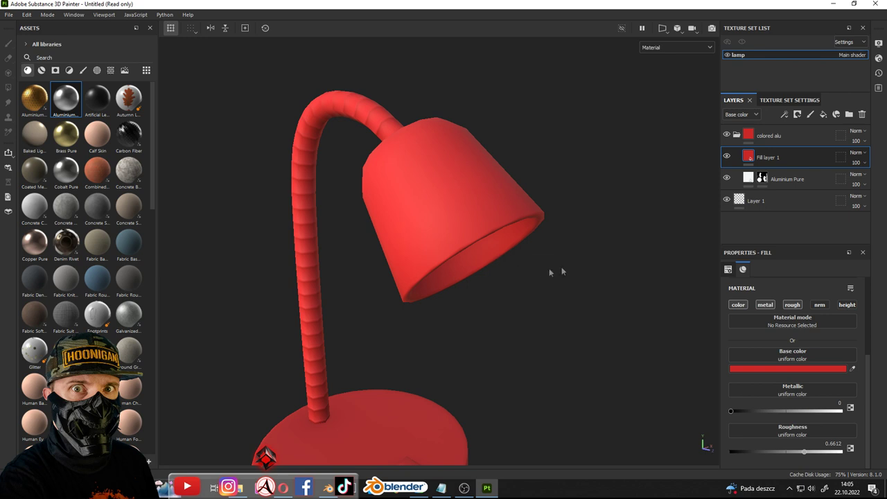
left_click(750, 179)
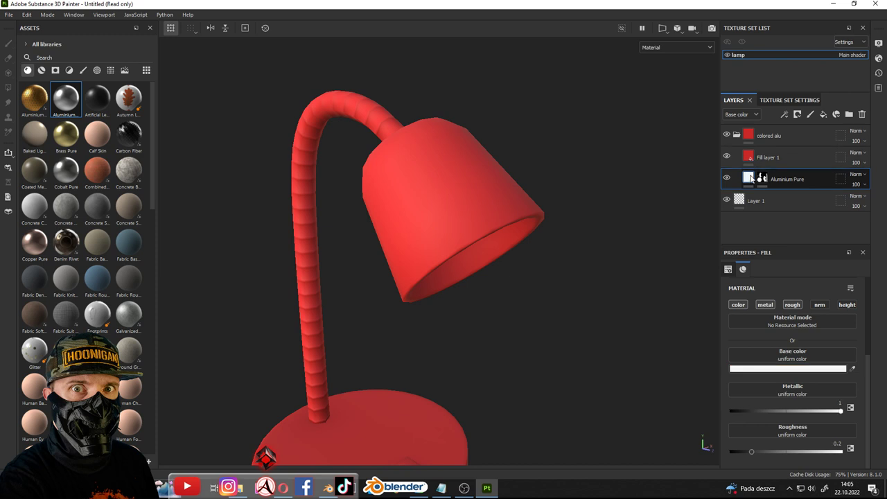
mouse_move(749, 178)
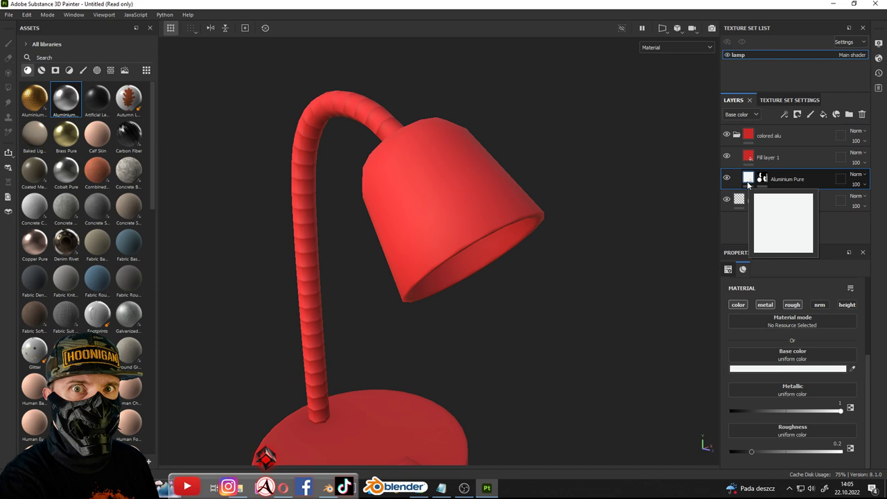
Hide Fill layer 1 and give Aluminium Pure a neutral grey A7A7A7 base colour
left_click(780, 369)
left_click_drag(680, 347, 645, 350)
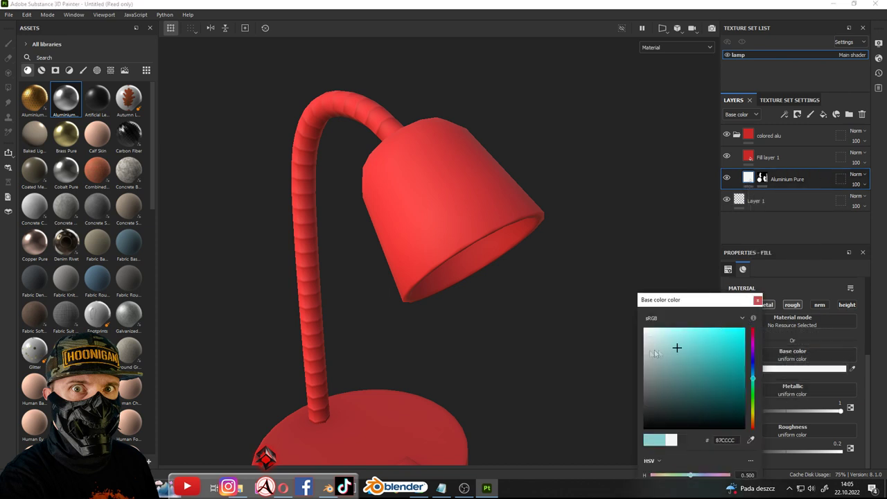
left_click(726, 157)
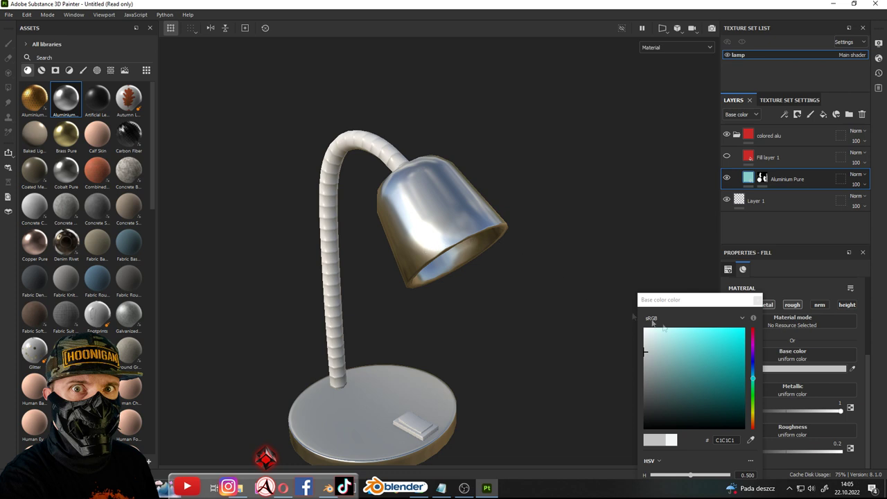
left_click(757, 303)
left_click(804, 369)
mouse_move(652, 360)
left_mouse_down()
mouse_move(632, 372)
mouse_move(630, 363)
left_mouse_up()
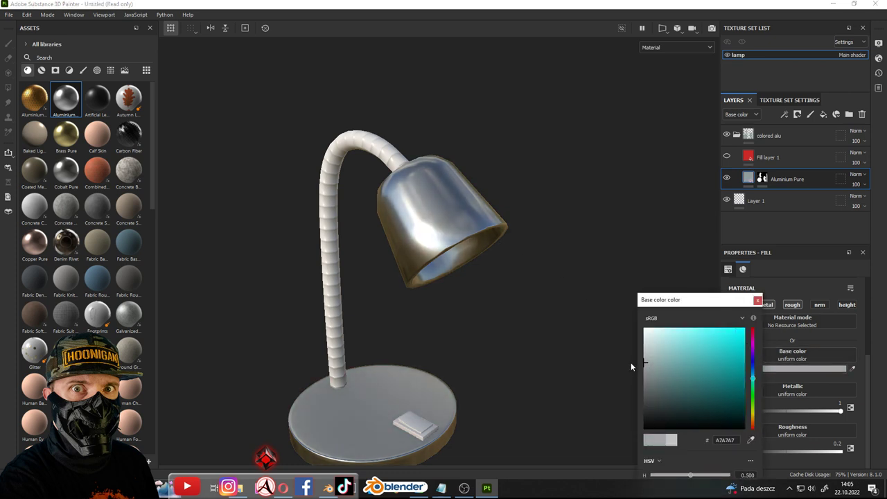
left_click_drag(577, 355, 624, 353, "alt")
left_click(758, 300)
Lower Aluminium Pure's roughness to about 0.32 for a less glossy metal
mouse_move(752, 451)
left_mouse_down()
mouse_move(786, 449)
mouse_move(765, 453)
left_mouse_up()
mouse_move(572, 330)
left_mouse_down("alt")
mouse_move(195, 233)
mouse_move(557, 236)
left_mouse_up("alt")
scroll(451, 122, "up", 5)
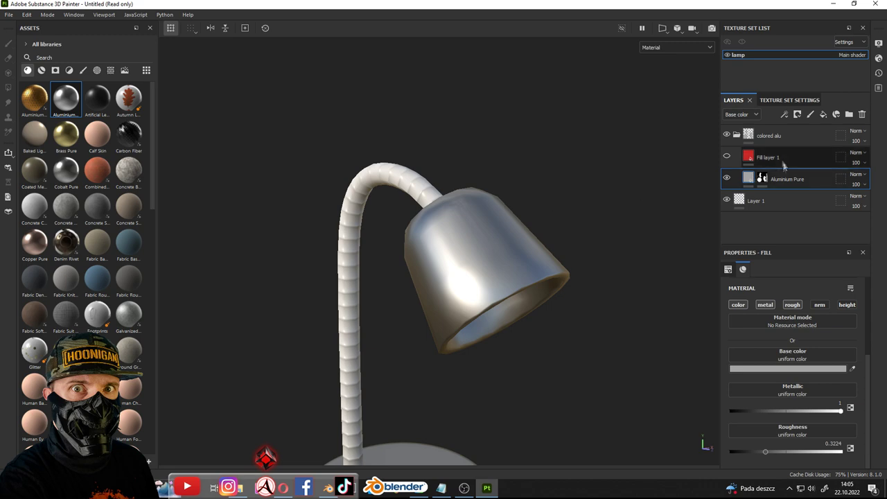
Show the red fill again and add a black mask to the colored alu folder
key("f")
left_click(788, 155)
right_click(811, 134)
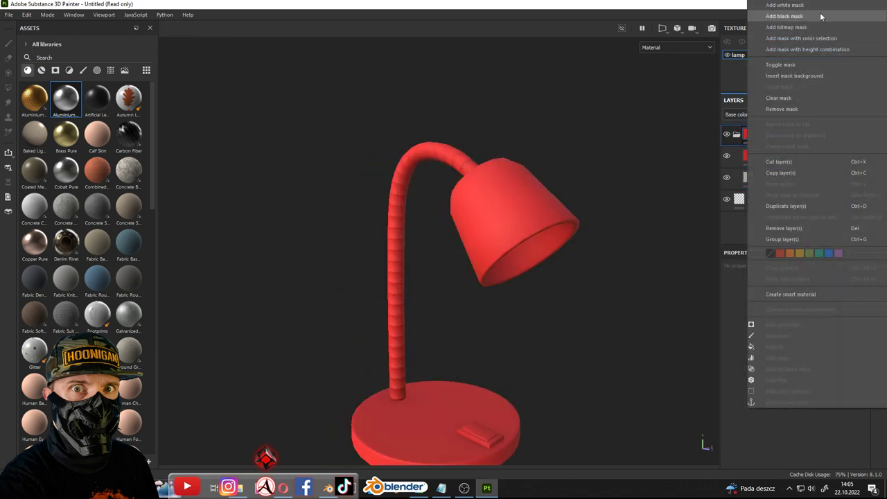
left_click(820, 15)
Polygon-fill the lamp shade, its neck joint and the base on the colored alu mask
left_click_drag(529, 173, 546, 182, "alt")
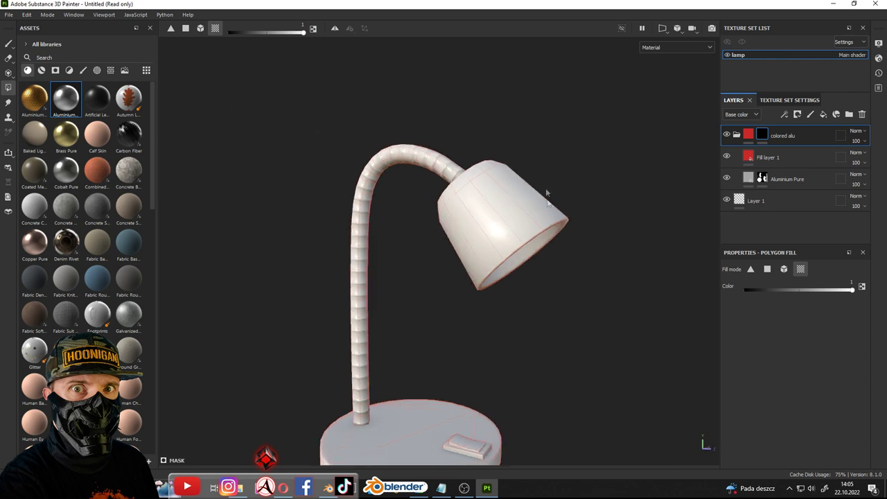
left_click(515, 218)
left_click_drag(572, 219, 486, 207, "alt")
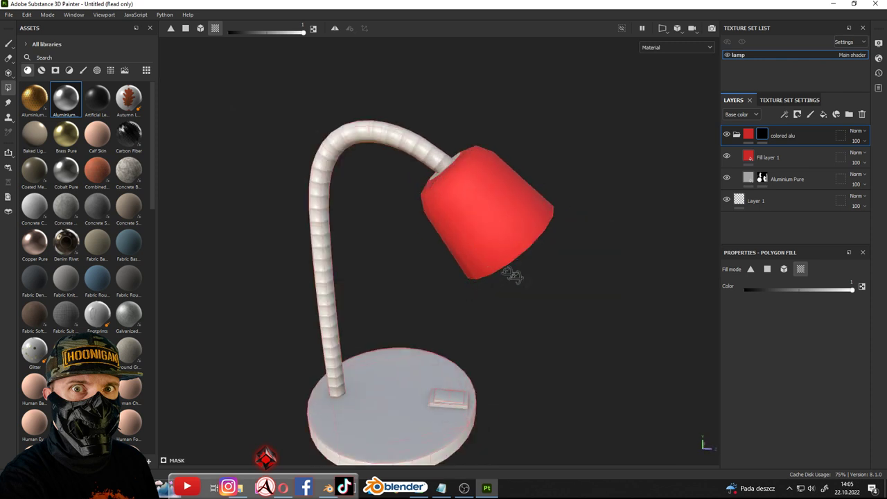
scroll(430, 134, "up", 3)
left_click(431, 135)
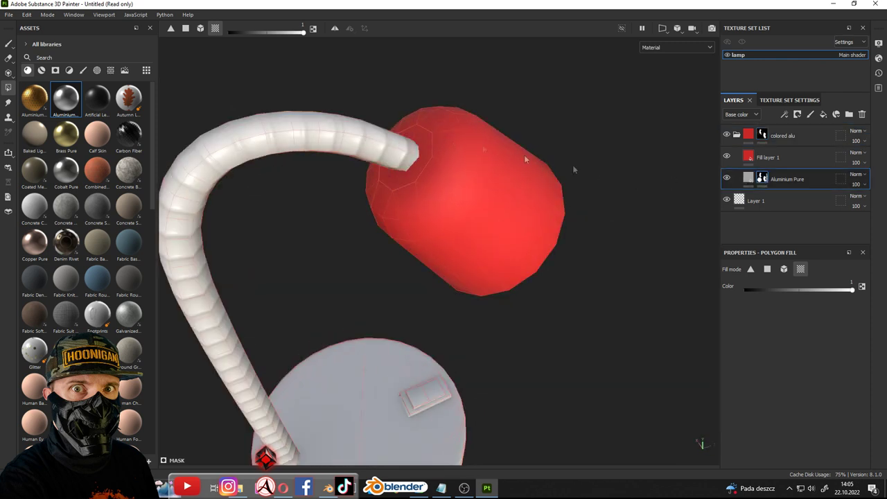
scroll(421, 139, "down", 5)
left_click_drag(557, 301, 508, 373, "alt")
scroll(508, 373, "up", 3)
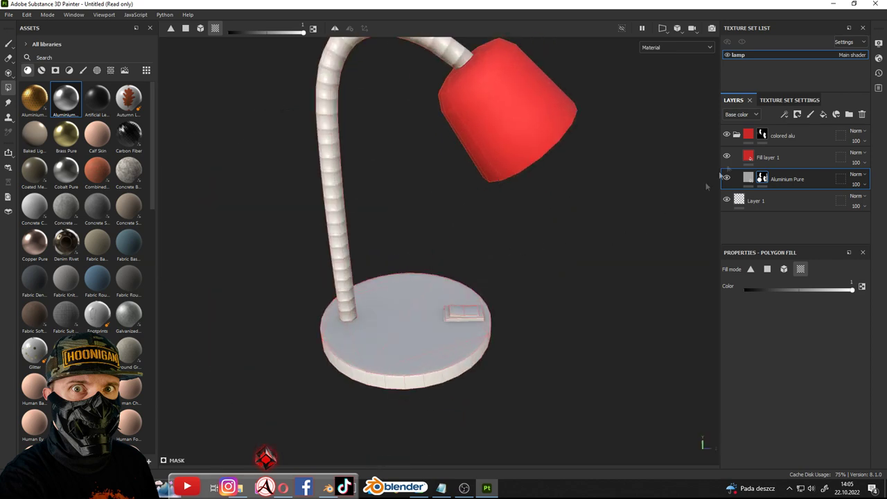
left_click(787, 136)
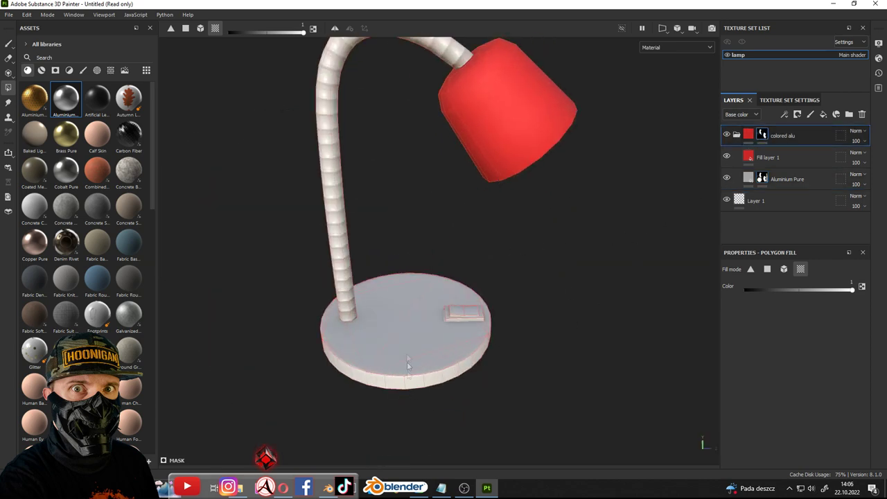
left_click(407, 362)
scroll(688, 203, "down", 3)
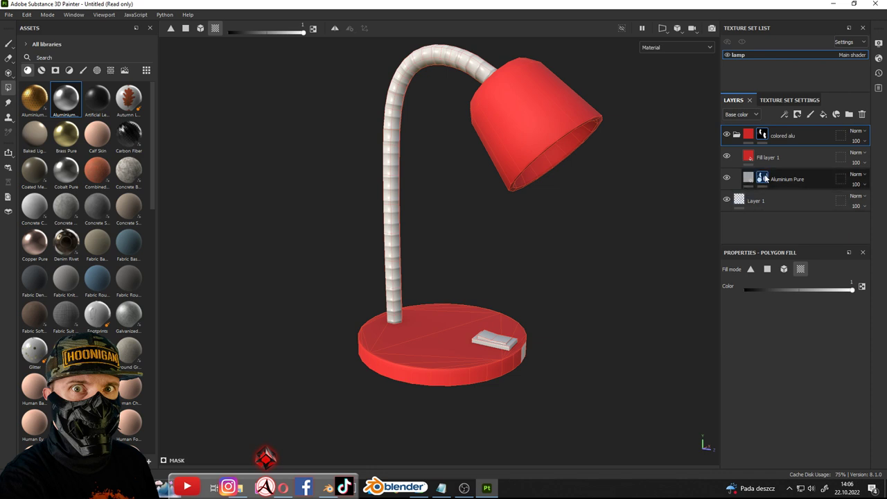
right_click(770, 182)
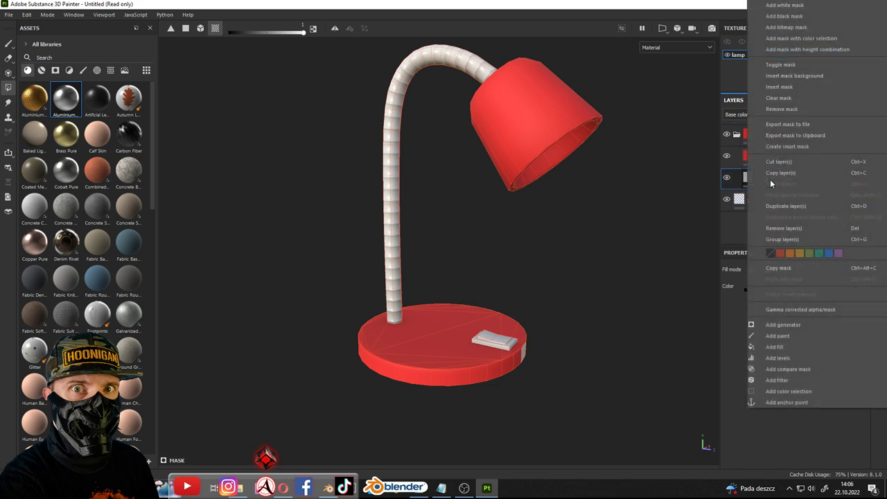
Remove the mask from the Aluminium Pure layer
left_click(809, 110)
scroll(524, 244, "up", 2)
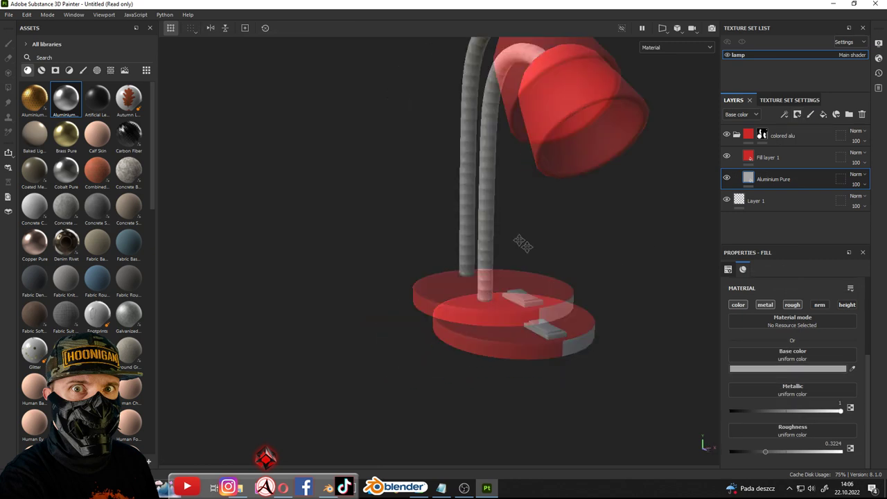
scroll(524, 244, "up", 2)
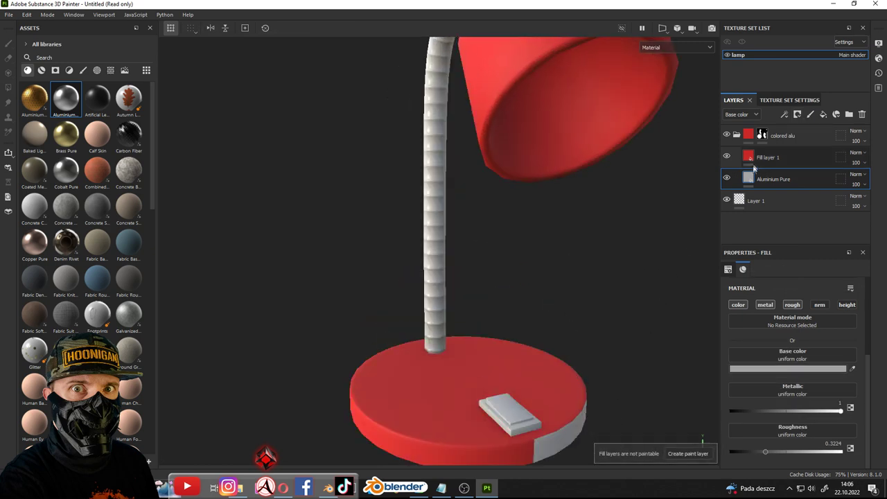
Return to the colored alu mask in polygon-fill mode and frame the whole lamp
left_click(762, 135)
key("4")
scroll(575, 368, "down", 3)
mouse_move(591, 338)
left_mouse_down("alt")
mouse_move(585, 224)
mouse_move(475, 324)
mouse_move(521, 284)
mouse_move(413, 197)
mouse_move(475, 248)
left_mouse_up("alt")
scroll(458, 236, "up", 3)
scroll(416, 201, "up", 2)
left_click_drag(397, 175, 427, 184, "alt")
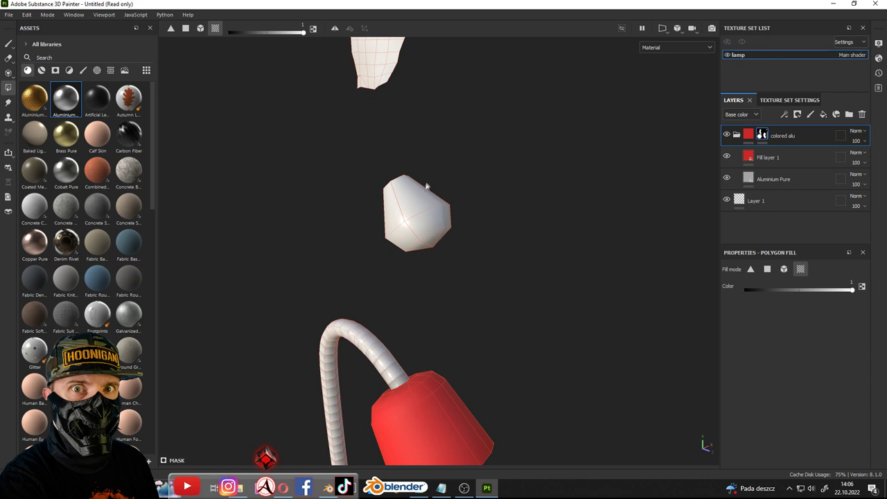
mouse_move(488, 202)
left_mouse_down("alt")
mouse_move(441, 219)
mouse_move(486, 264)
left_mouse_up("alt")
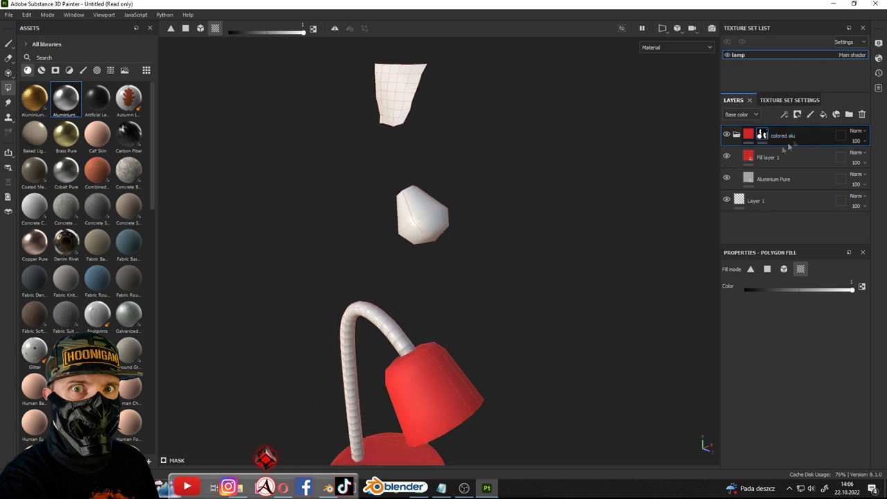
middle_click_drag(486, 264, 531, 238, "alt")
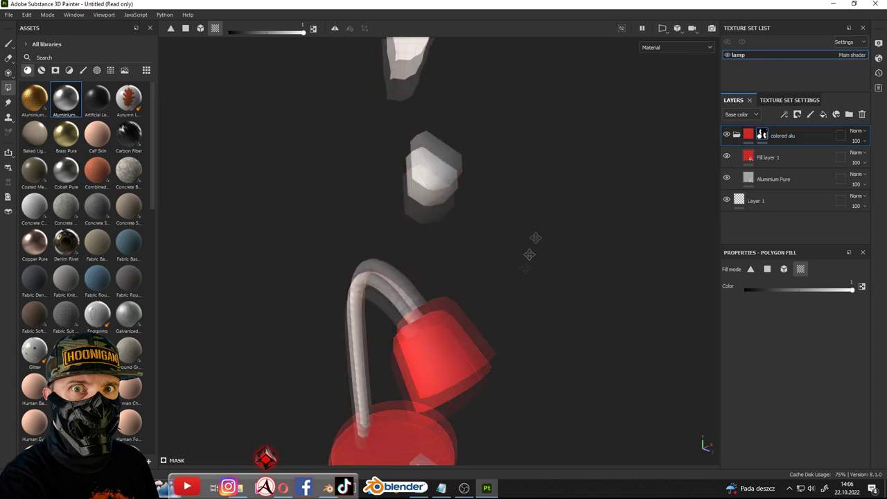
Collapse colored alu, then add a new fill layer and a folder on top
left_click(737, 135)
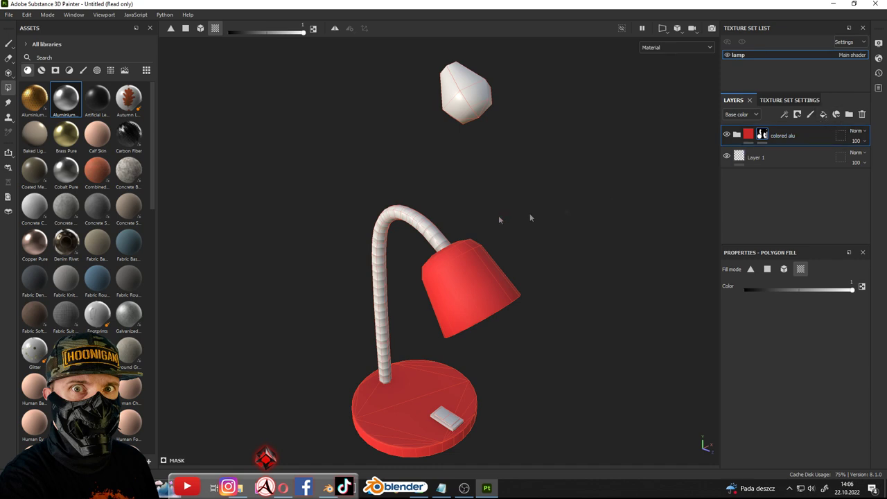
right_click_drag(608, 201, 380, 257, "alt")
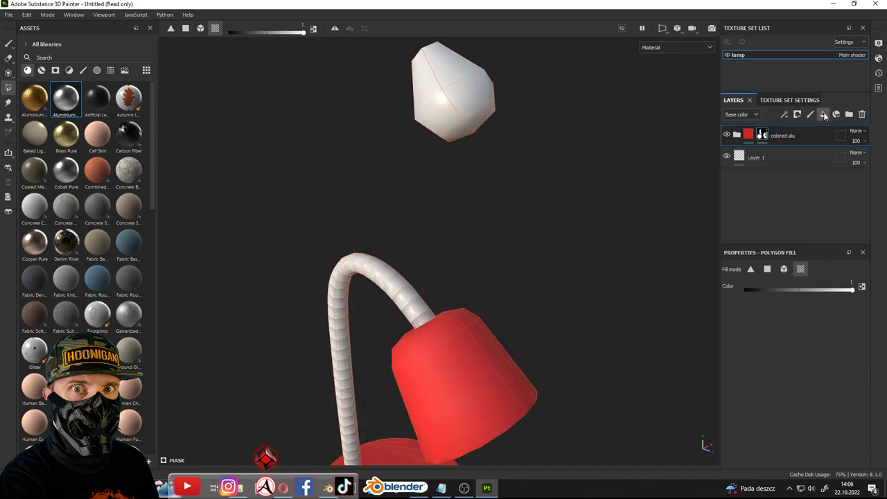
left_click(824, 115)
left_click(849, 114)
right_click(808, 135)
Give the new folder a black mask and rename it rubber
left_click(784, 16)
double_click(780, 135)
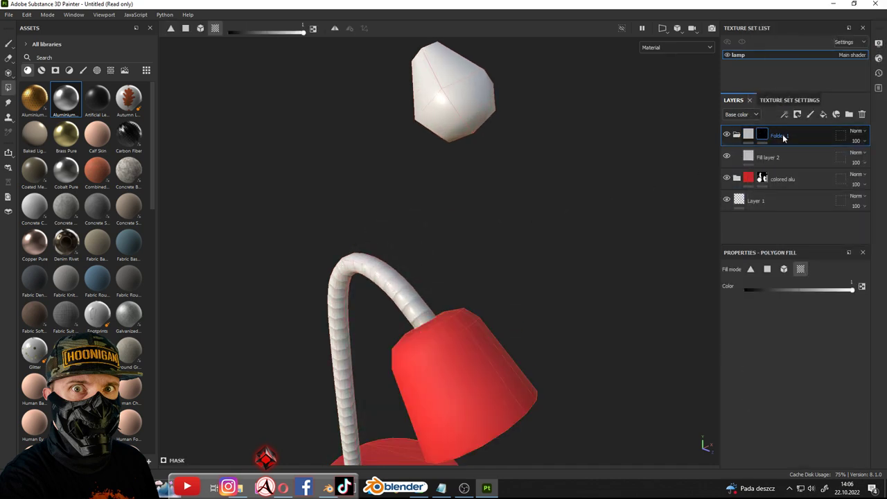
type("ruggber")
key("Return")
double_click(782, 136)
left_click_drag(779, 136, 786, 136)
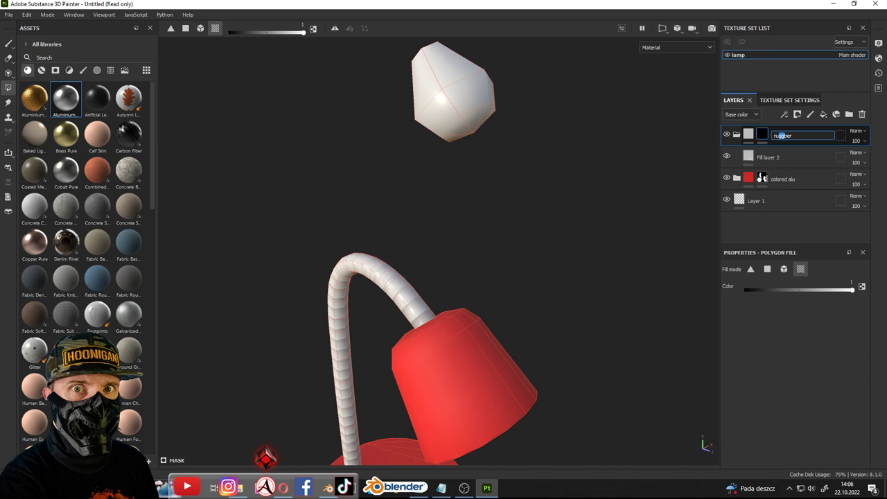
type("b")
key("Return")
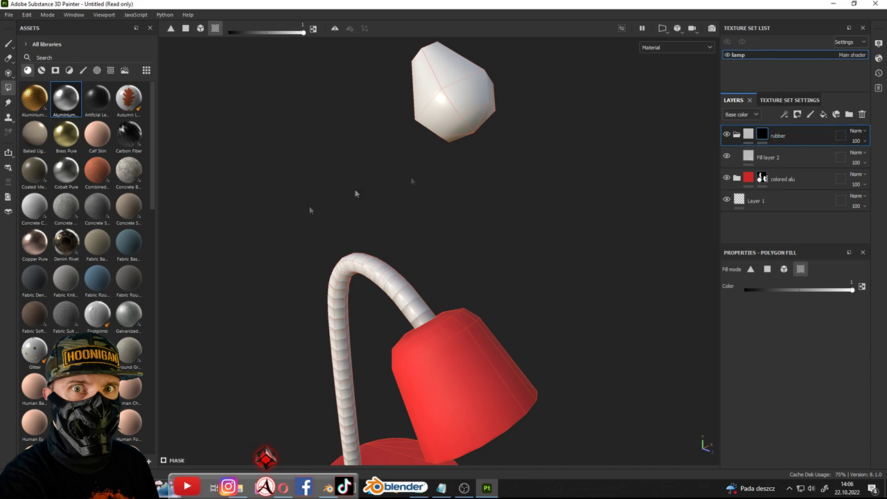
Set Fill layer 2's base colour to dark grey for the rubber
left_click_drag(355, 193, 316, 330, "alt")
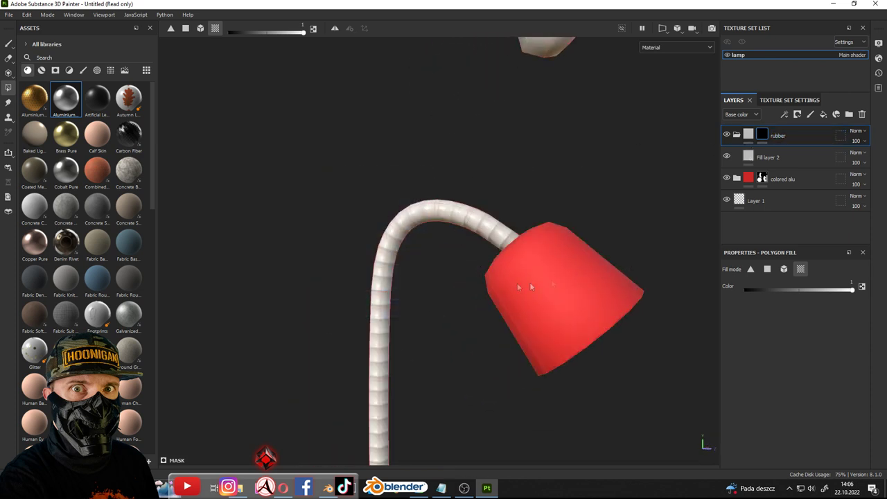
left_click(761, 157)
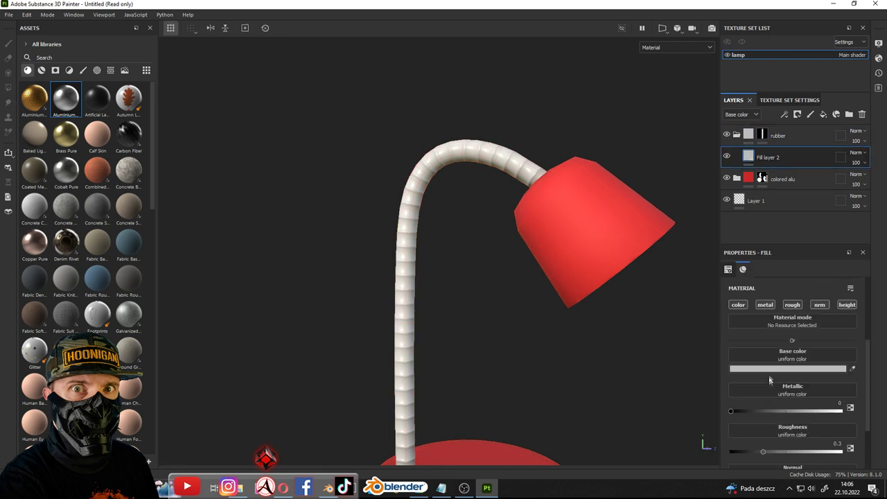
left_click(770, 371)
left_click_drag(694, 353, 631, 392)
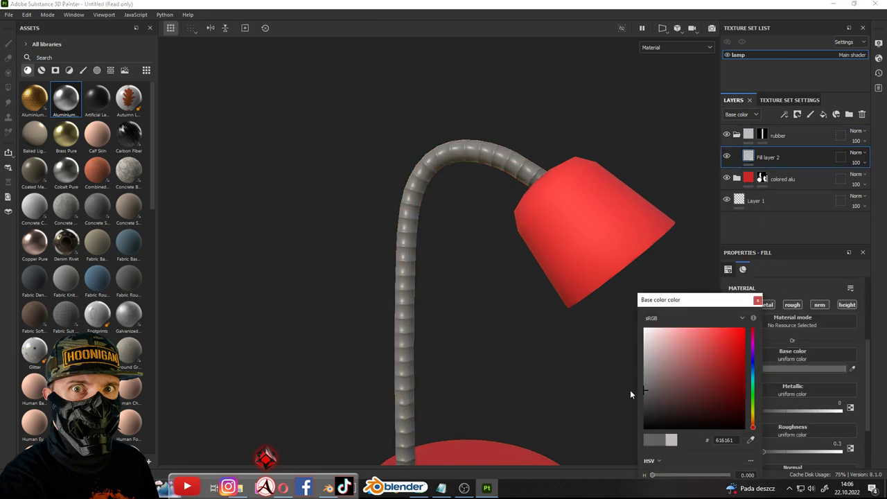
right_click_drag(476, 291, 410, 352, "alt")
left_click_drag(410, 352, 510, 213, "alt")
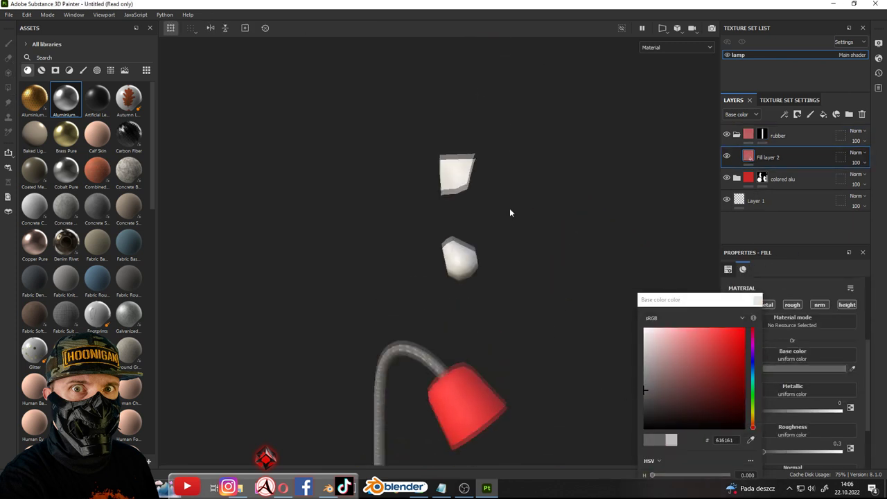
Add a new fill layer and group it into a folder named paper at the top
left_click(762, 135)
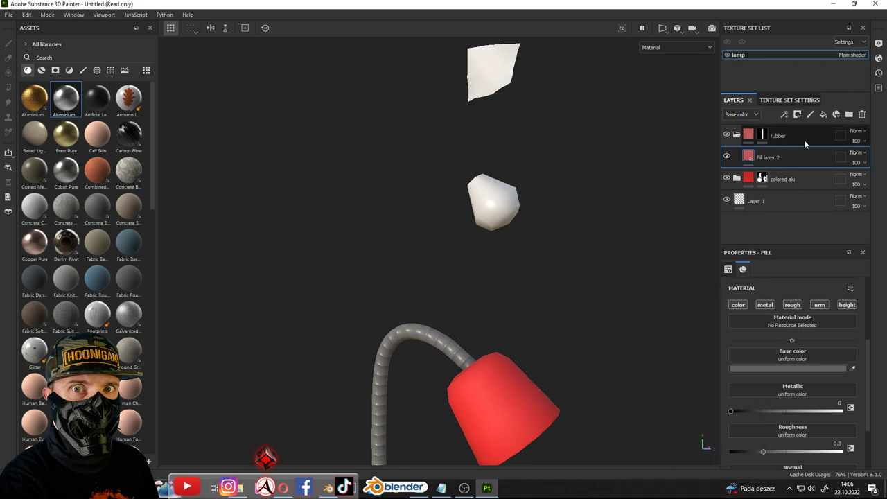
left_click(834, 114)
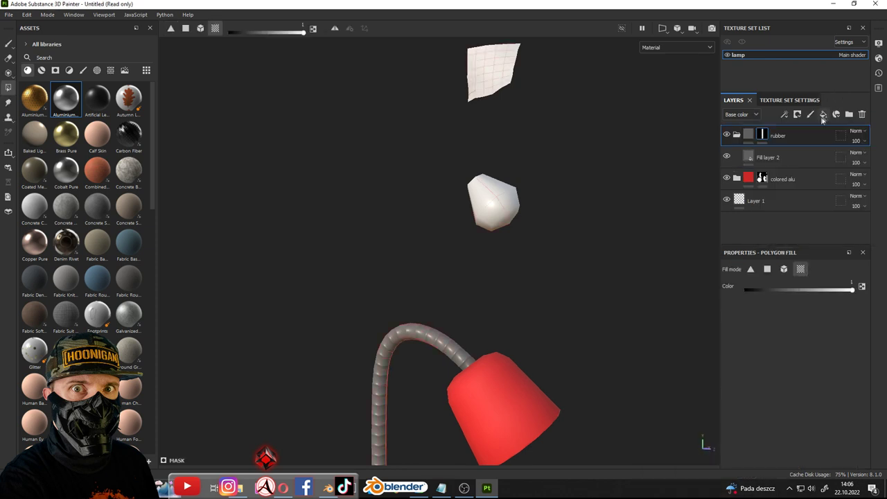
left_click(824, 114)
key("ctrl+g")
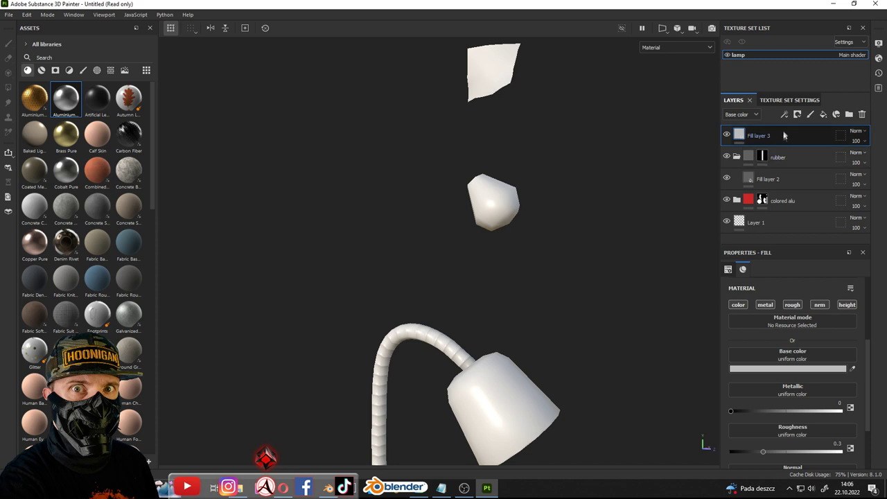
double_click(775, 136)
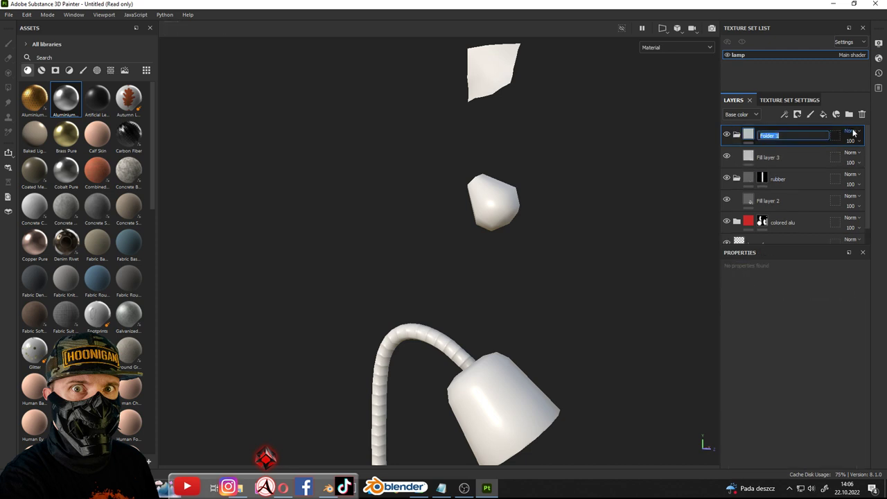
type("paper")
key("Return")
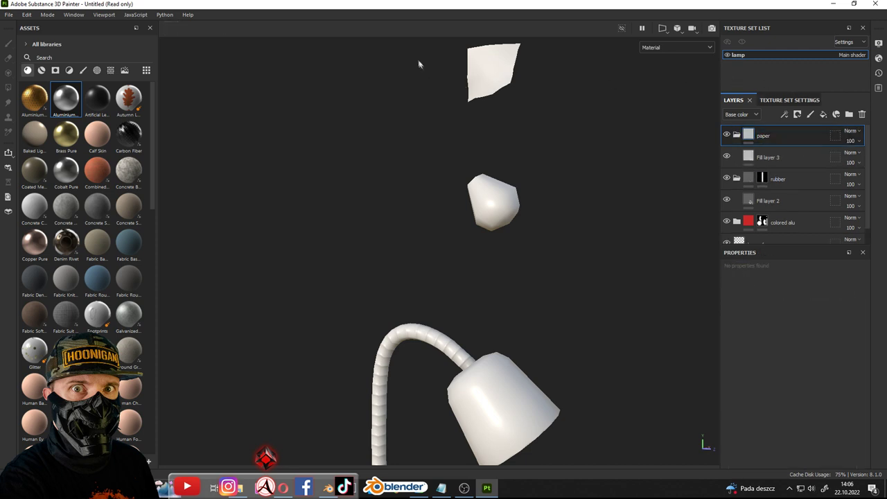
Add a black mask to the paper folder
right_click(769, 136)
left_click(777, 28)
mouse_move(624, 146)
left_mouse_down("alt")
mouse_move(483, 133)
mouse_move(422, 113)
mouse_move(485, 157)
left_mouse_up("alt")
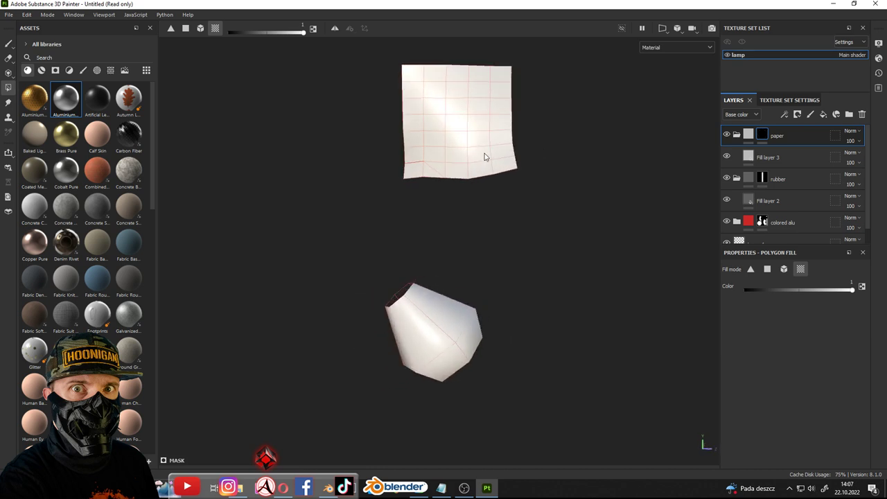
Switch to the 2D UV layout view and zoom in on the paper island
key("Tab")
key("Tab")
key("F3")
scroll(476, 236, "up", 3)
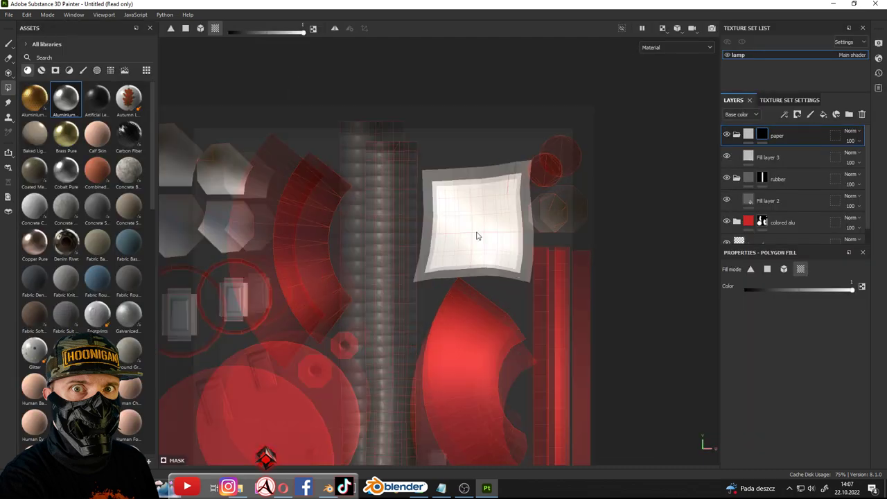
scroll(430, 174, "up", 2)
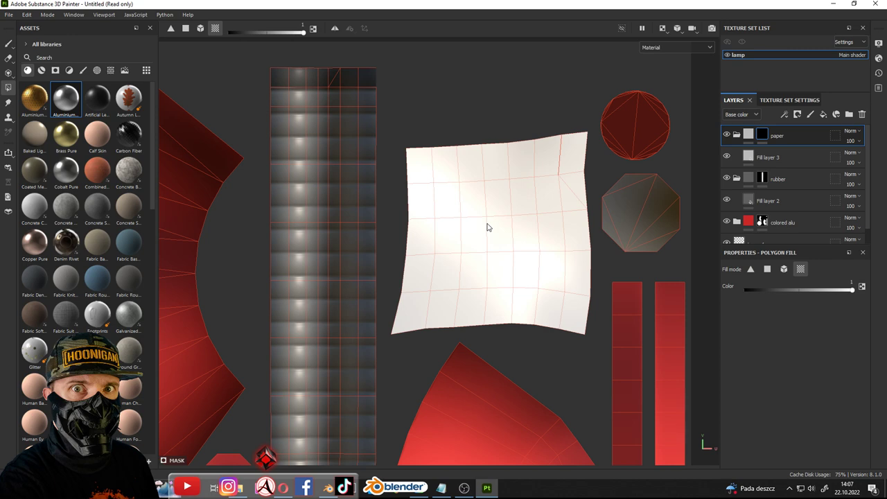
Inspect the white paper square in the 3D/UV split view, then go back to 3D only
key("F2")
key("F1")
key("F2")
key("F1")
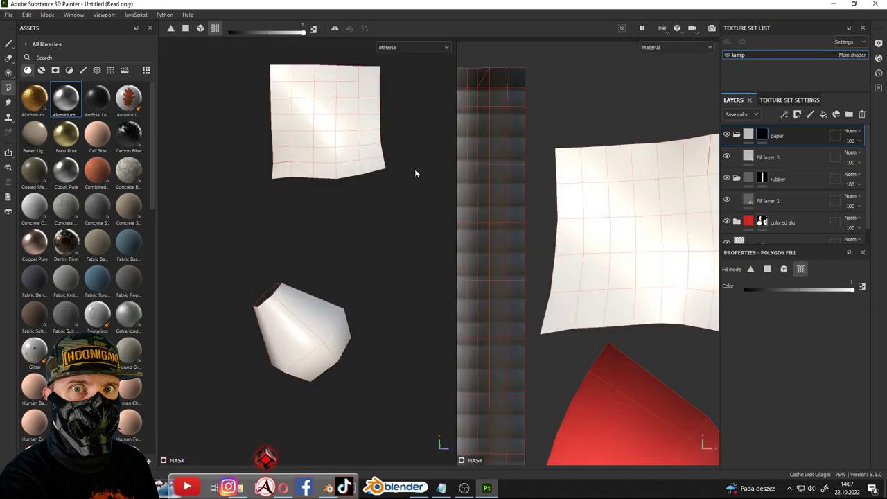
scroll(415, 174, "down", 2)
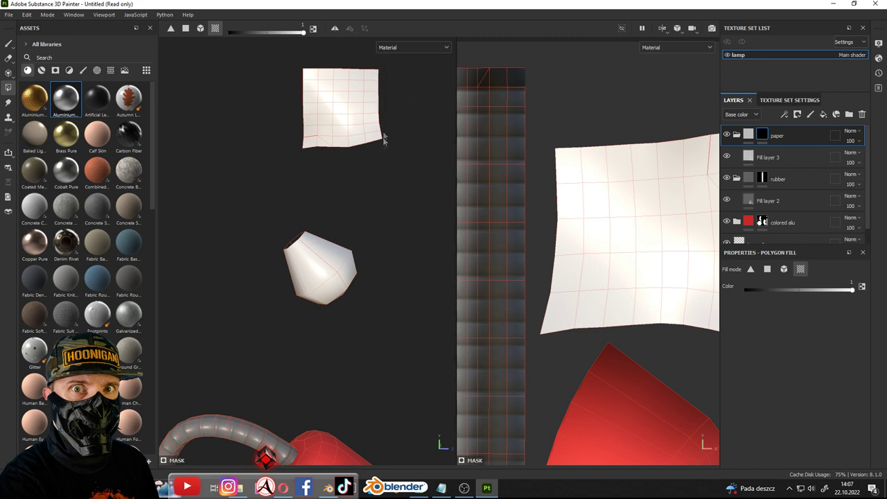
scroll(638, 194, "down", 1)
scroll(556, 193, "down", 2)
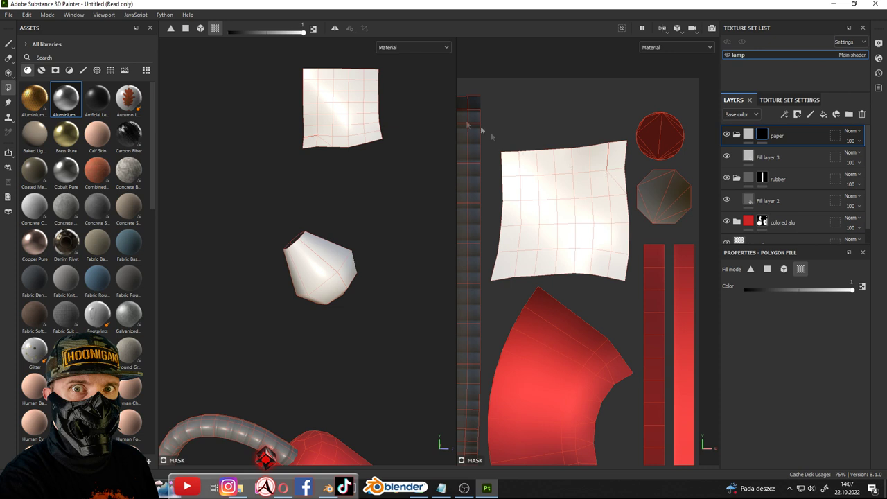
left_click_drag(423, 211, 366, 209, "alt")
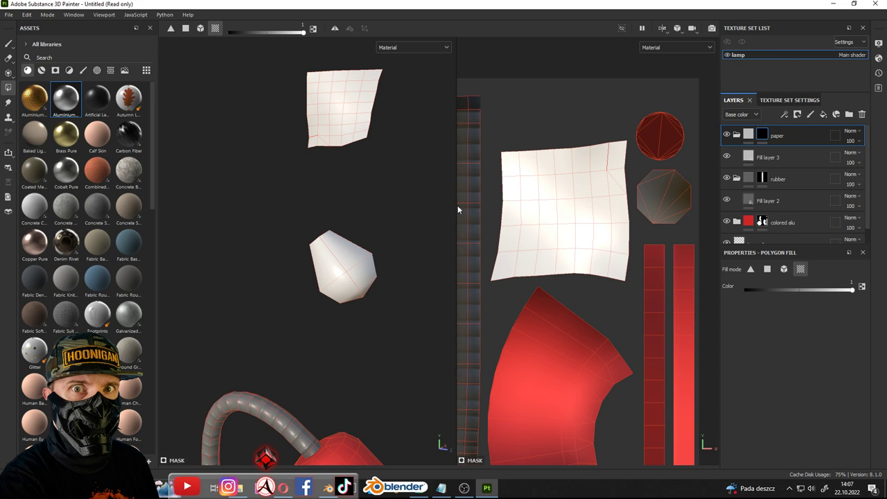
mouse_move(457, 205)
left_mouse_down()
mouse_move(516, 213)
mouse_move(429, 242)
mouse_move(464, 248)
left_mouse_up()
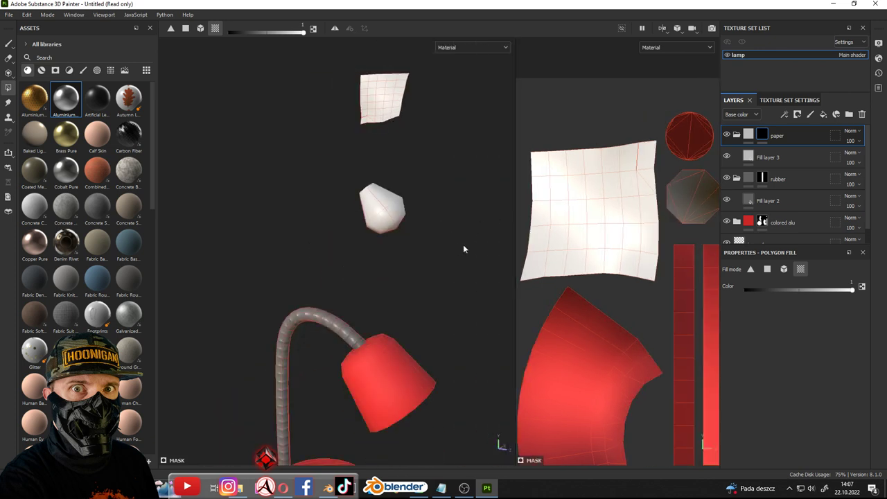
key("F3")
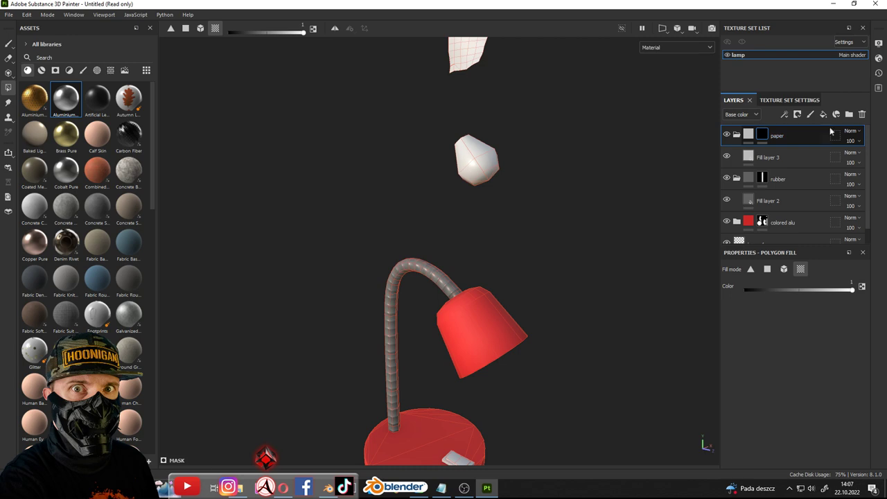
Add a white fill layer grouped in Folder 1 with a black mask
left_click(823, 115)
right_click(796, 134)
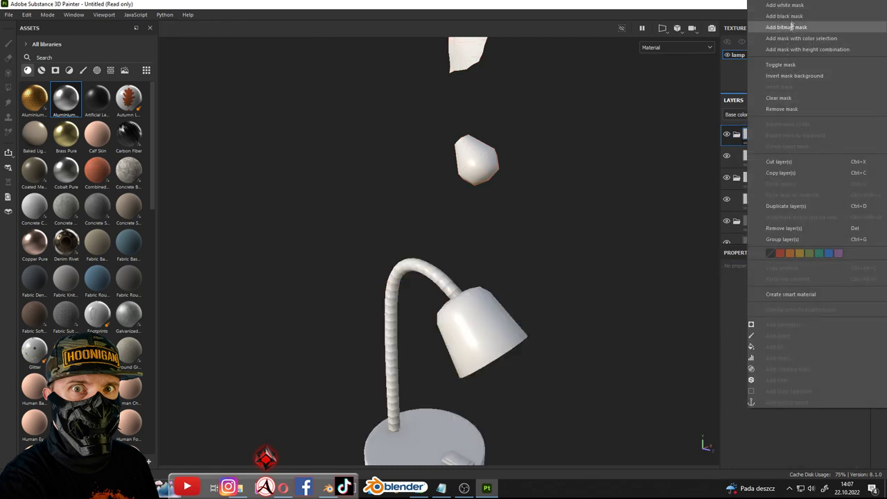
left_click(789, 28)
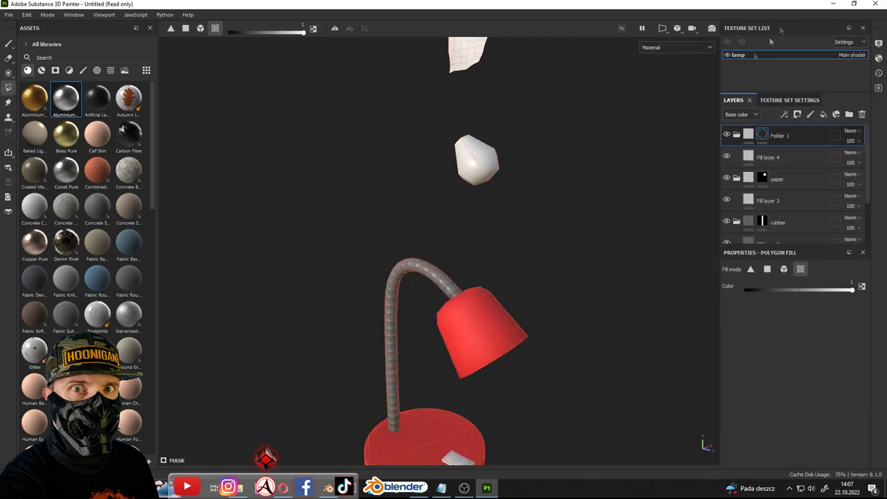
left_click(772, 139)
Browse the shader presets, then enable temporal anti-aliasing in Display Settings
left_click(879, 58)
left_click(777, 86)
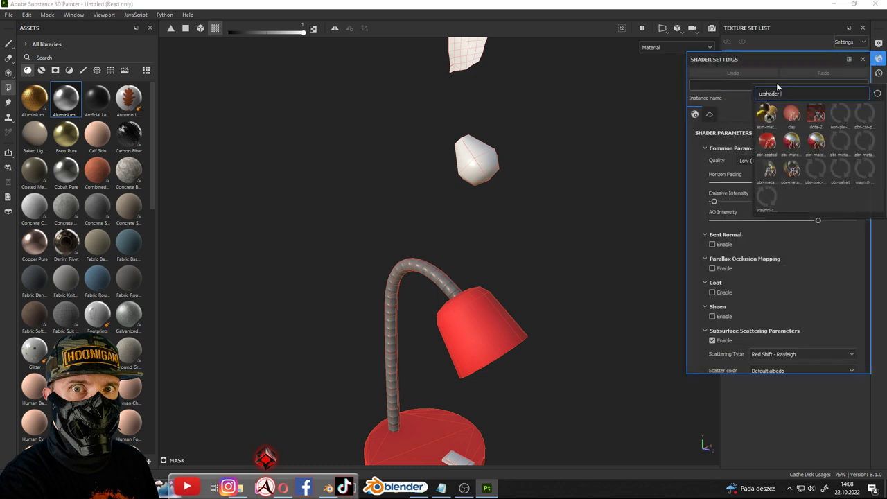
left_click(762, 179)
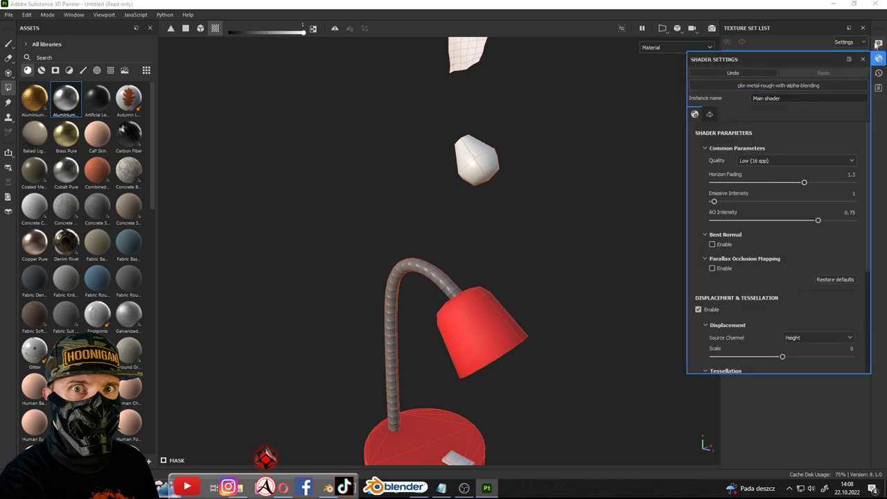
left_click(878, 43)
scroll(754, 252, "down", 5)
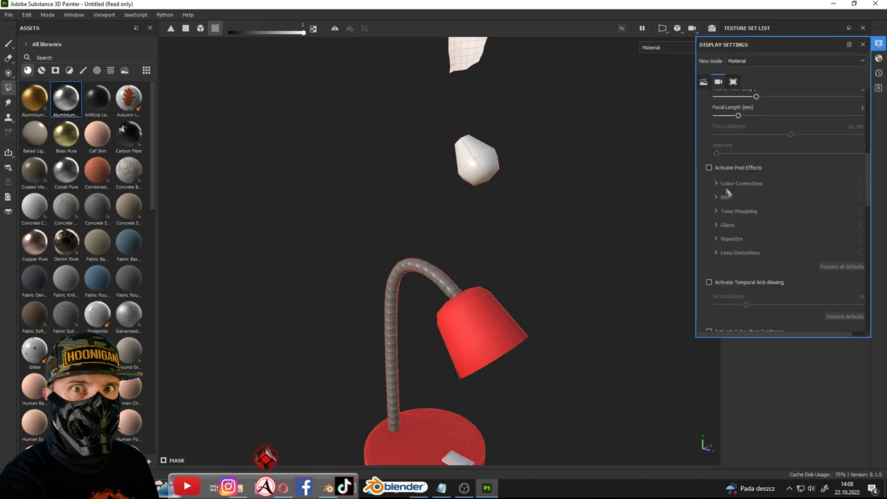
left_click(709, 282)
scroll(414, 287, "up", 5)
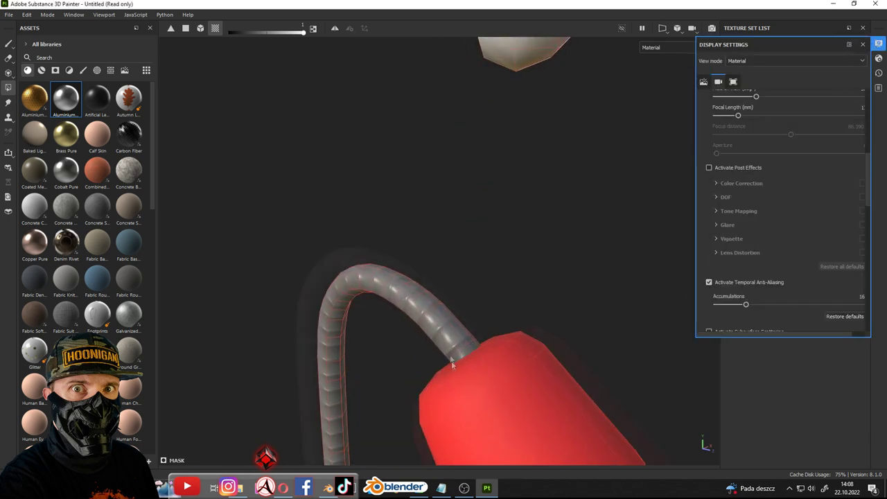
Switch to the paint brush and toggle temporal anti-aliasing, leaving it enabled
left_click(9, 44)
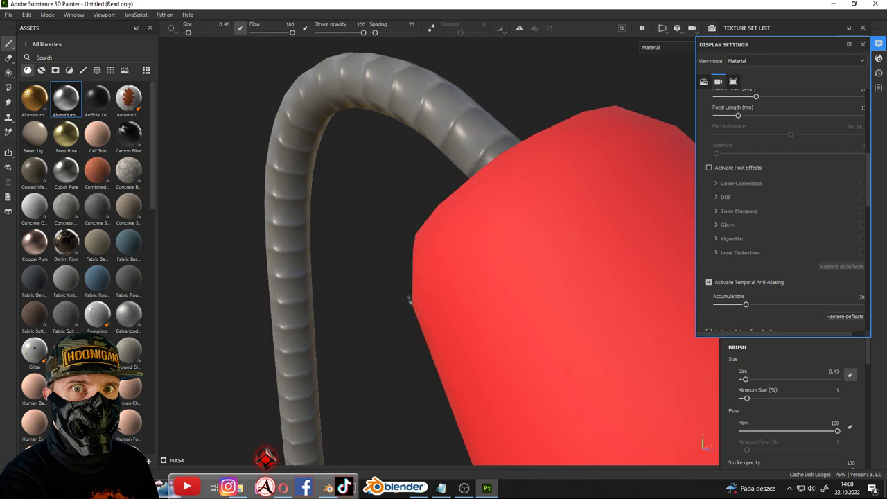
left_click(710, 283)
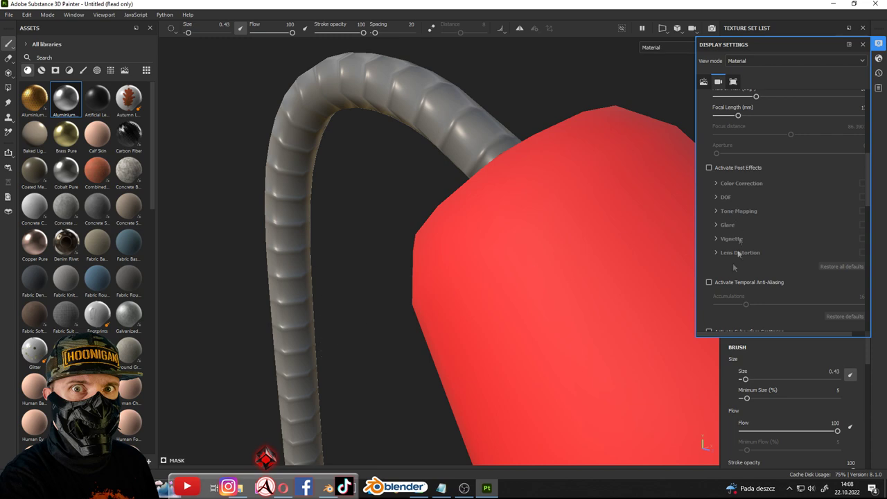
left_click(709, 282)
left_click(709, 282)
left_click(709, 283)
left_click(709, 282)
left_click(710, 282)
Hide the panels to orbit around the whole lamp full-width, then restore them
key("Tab")
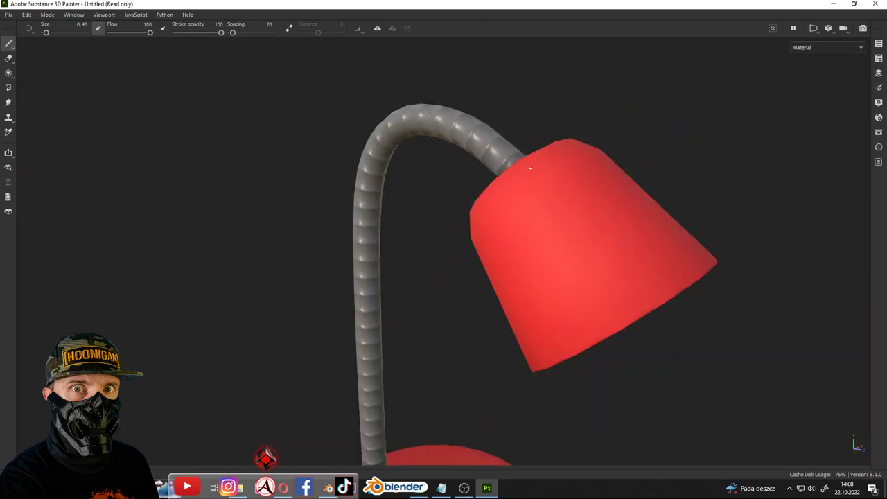
scroll(529, 168, "down", 5)
left_click_drag(529, 168, 502, 240, "alt")
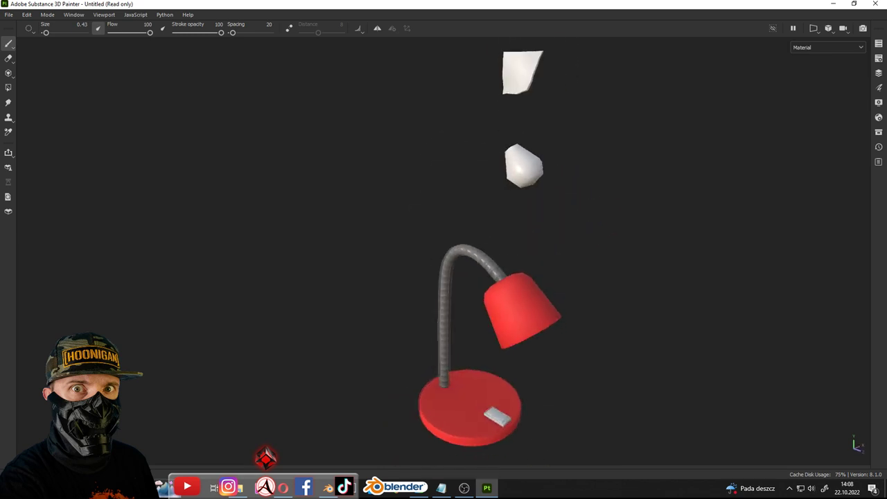
scroll(502, 240, "up", 4)
key("Tab")
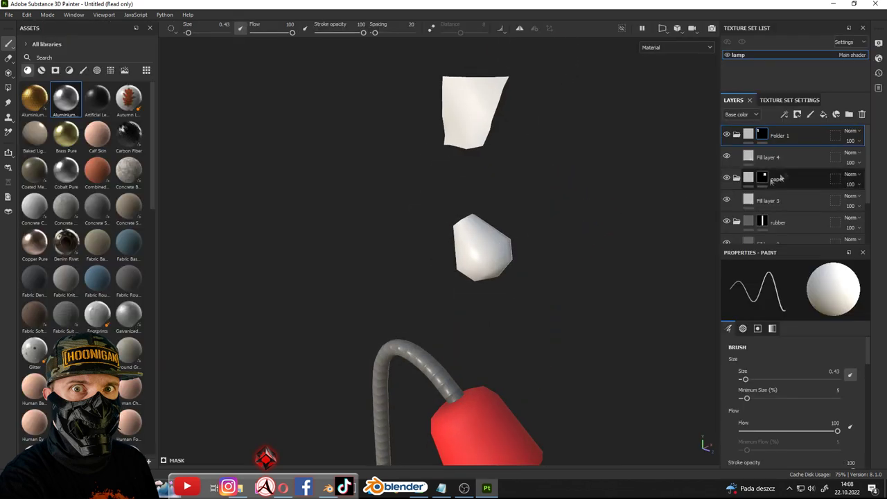
Tag the paper folder yellow and rename Folder 1 to lamp
left_click(791, 178)
right_click(793, 177)
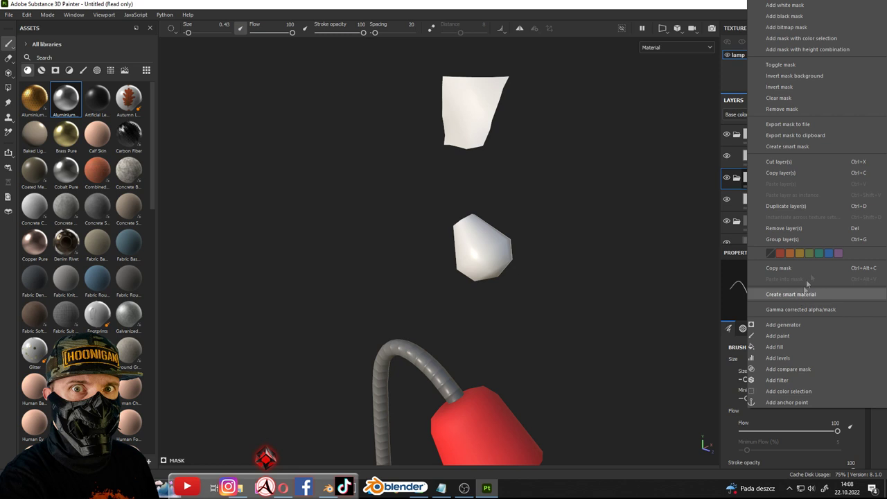
left_click(804, 307)
double_click(782, 136)
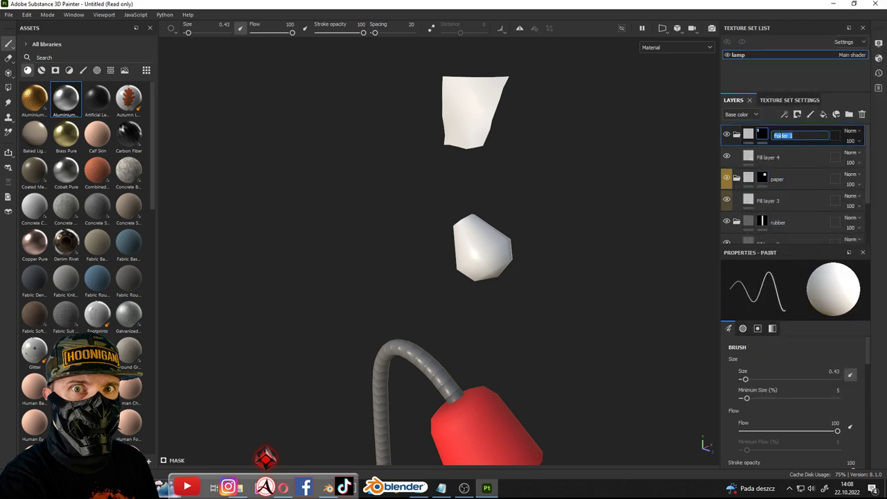
type("mp")
key("Return")
Colour-tag the lamp folder, tag colored alu red and the rubber folder green
right_click(796, 134)
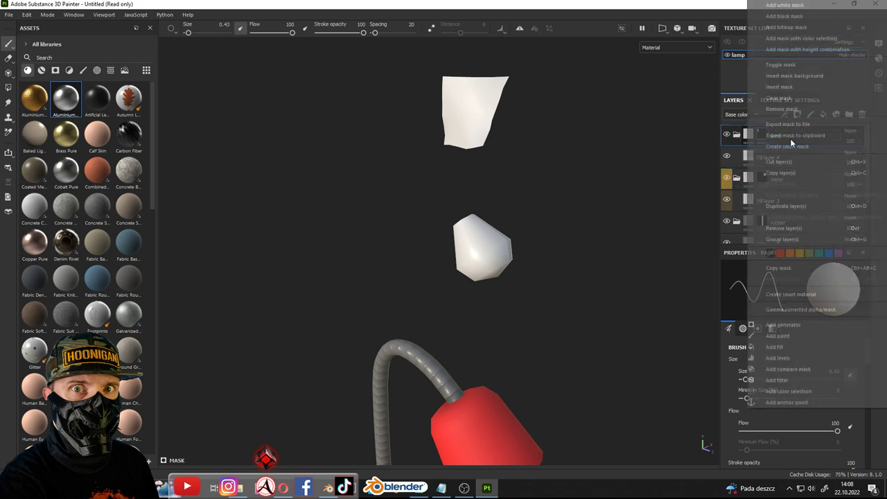
left_click(815, 307)
scroll(810, 174, "down", 2)
right_click(799, 165)
left_click(780, 254)
right_click(814, 207)
left_click(781, 254)
left_click(793, 168)
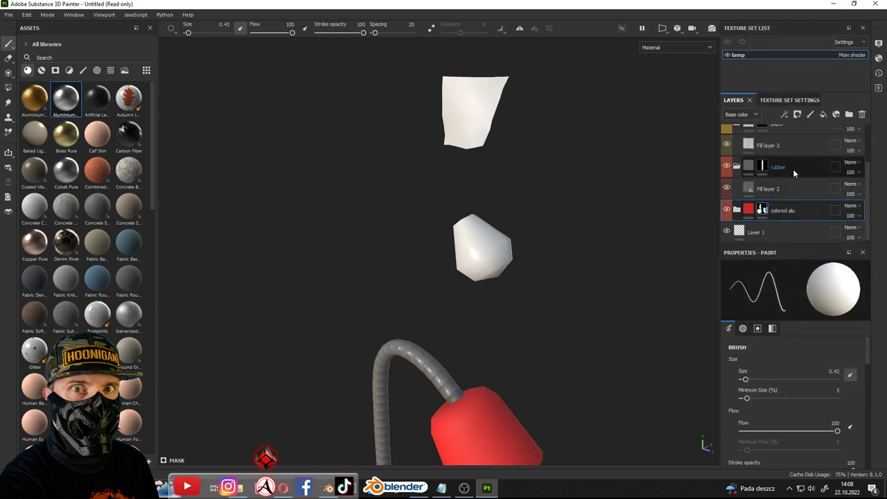
right_click(793, 169)
left_click(807, 253)
Frame the whole lamp and add Fill layer 5 on top, turning it white
left_click_drag(443, 264, 486, 250, "alt")
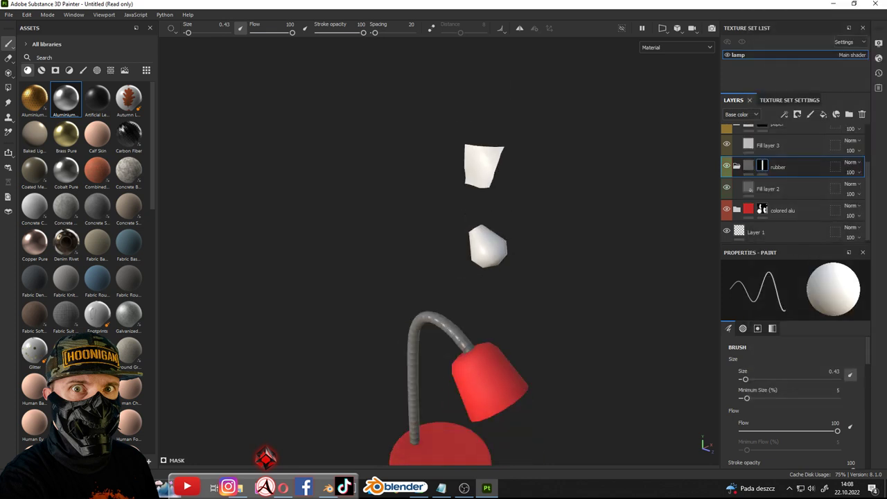
scroll(444, 277, "up", 3)
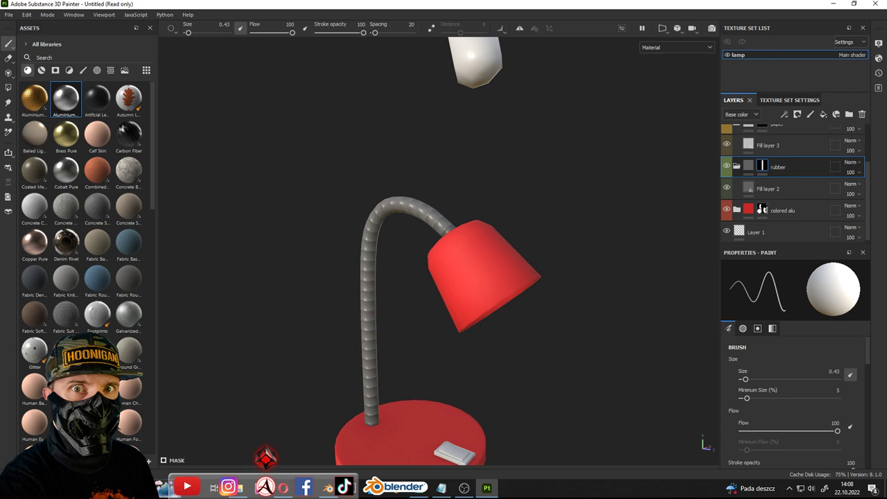
scroll(444, 278, "down", 2)
middle_click_drag(444, 278, 441, 240, "alt")
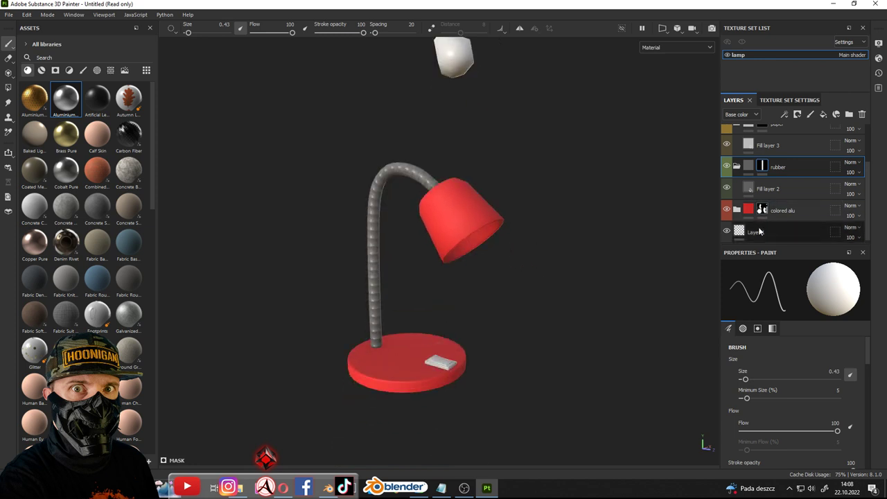
key("f")
scroll(790, 166, "up", 1)
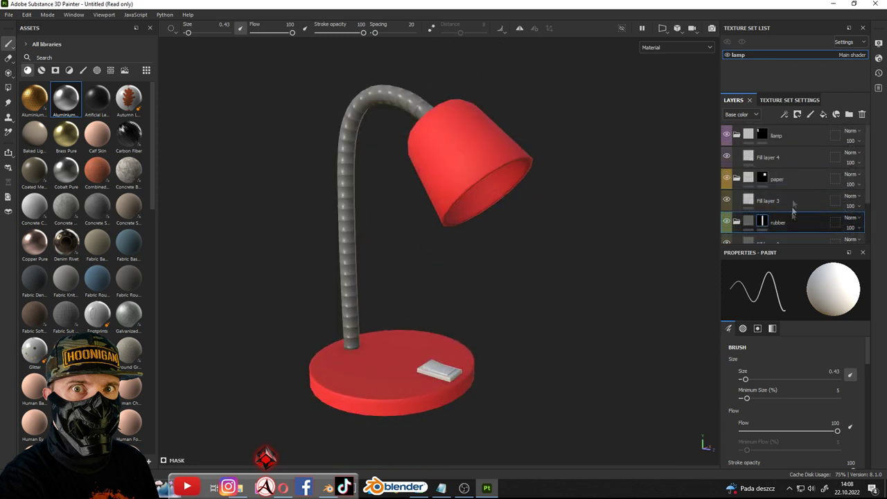
scroll(809, 139, "up", 2)
left_click(823, 114)
right_click(780, 133)
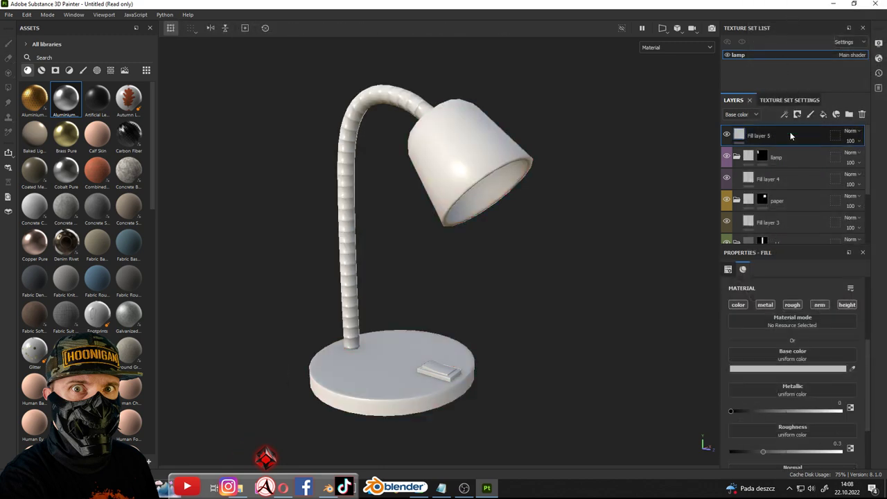
Group Fill layer 5 into a folder with a black mask and switch to polygon fill
key("ctrl+g")
right_click(790, 132)
left_click(784, 16)
scroll(347, 285, "up", 3)
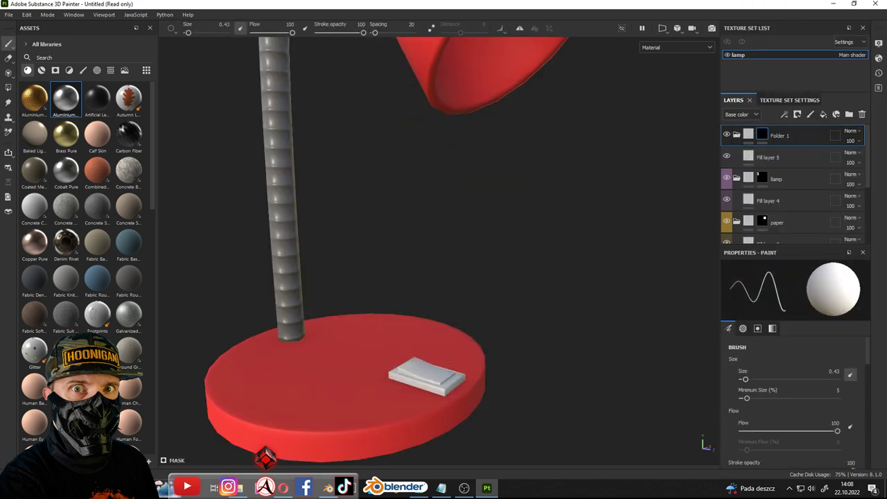
scroll(411, 294, "up", 2)
left_click(8, 86)
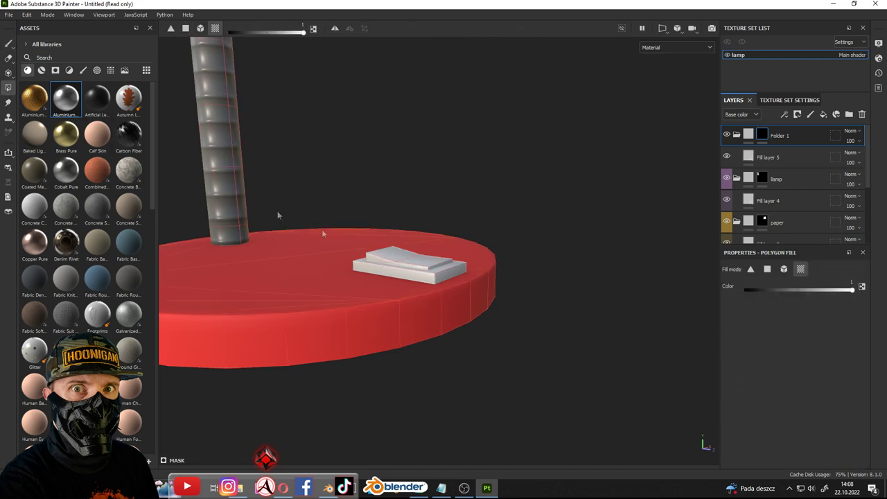
mouse_move(413, 268)
left_mouse_down("alt")
mouse_move(503, 245)
mouse_move(485, 222)
left_mouse_up("alt")
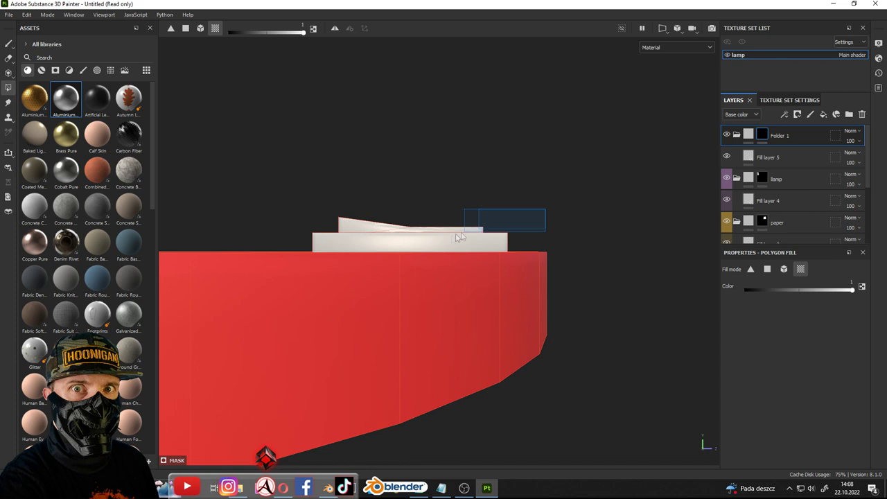
Set the fill layer's base colour to dark grey 242424
left_click(750, 156)
left_click(805, 368)
mouse_move(652, 415)
left_mouse_down()
mouse_move(605, 415)
mouse_move(239, 104)
left_mouse_up()
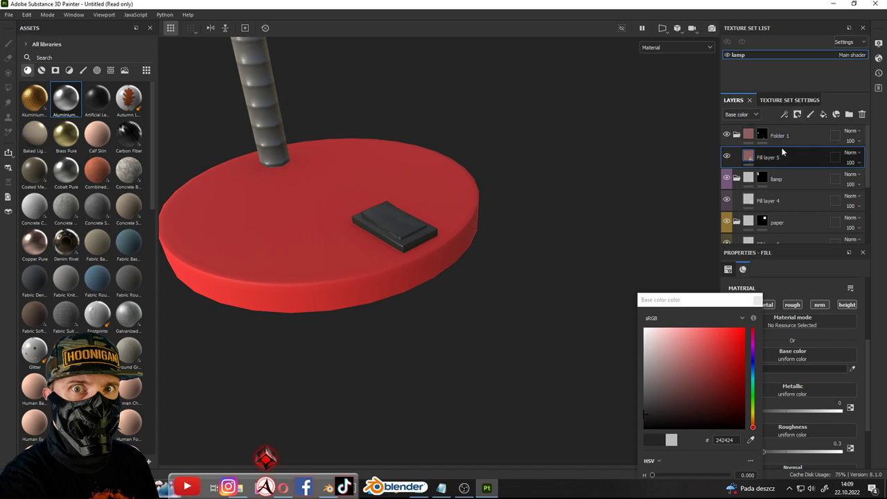
key("f")
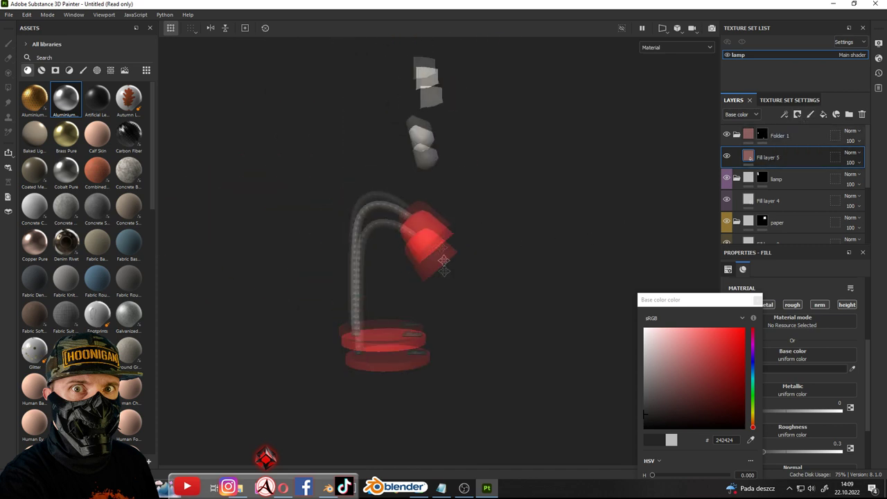
left_click_drag(422, 214, 602, 305, "alt")
left_click(758, 300)
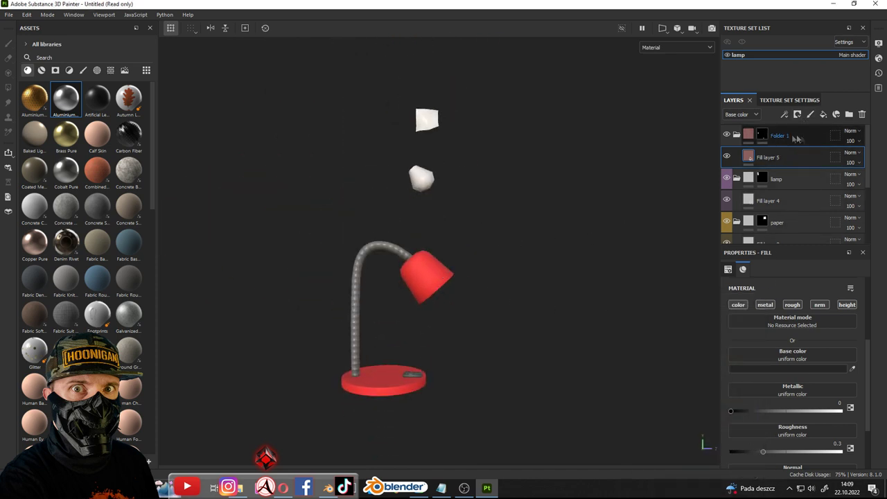
scroll(797, 187, "down", 5)
left_click_drag(402, 249, 389, 258, "alt")
scroll(389, 259, "up", 3)
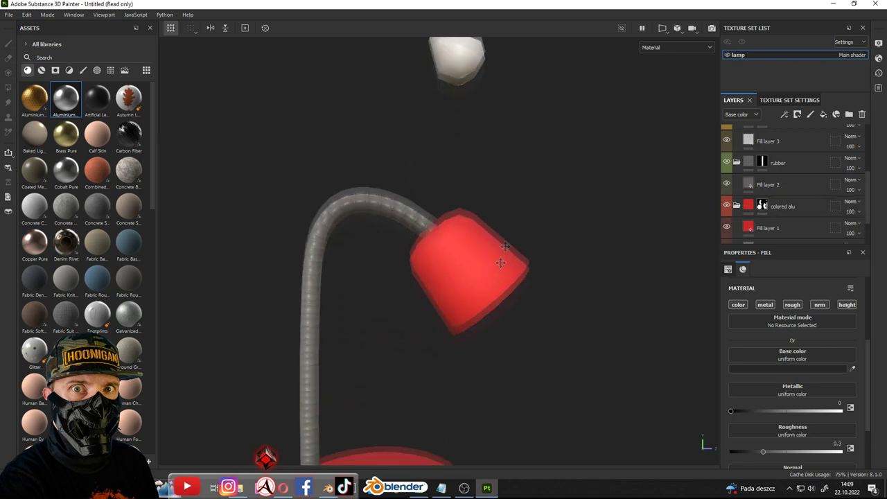
left_click_drag(466, 192, 508, 182, "alt")
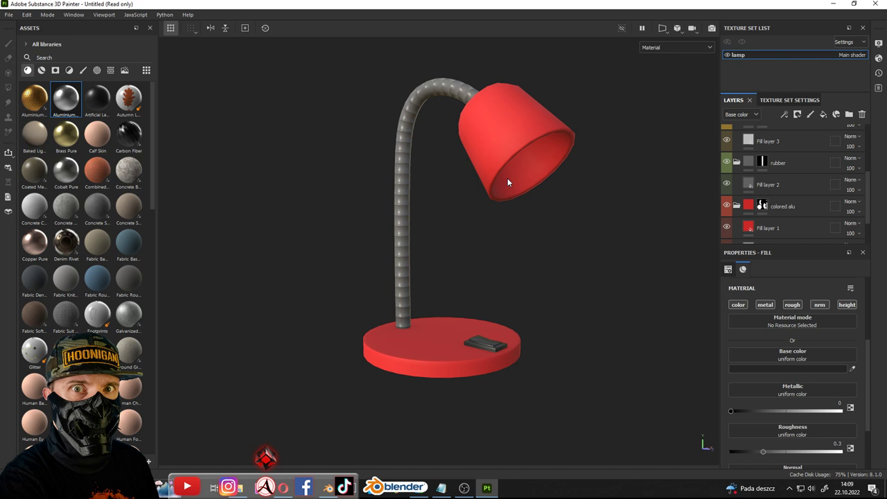
Add a black mask to Fill layer 1, then try out and undo a Fill effect
scroll(497, 139, "up", 2)
scroll(771, 184, "down", 2)
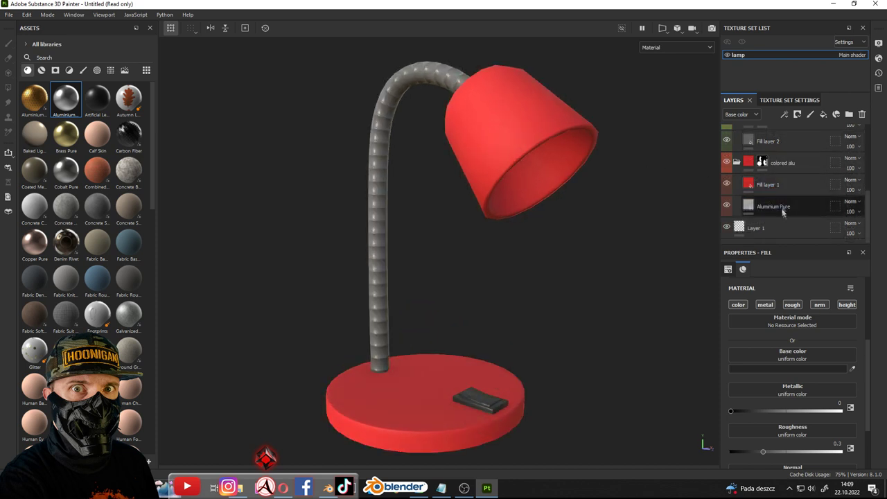
left_click(797, 183)
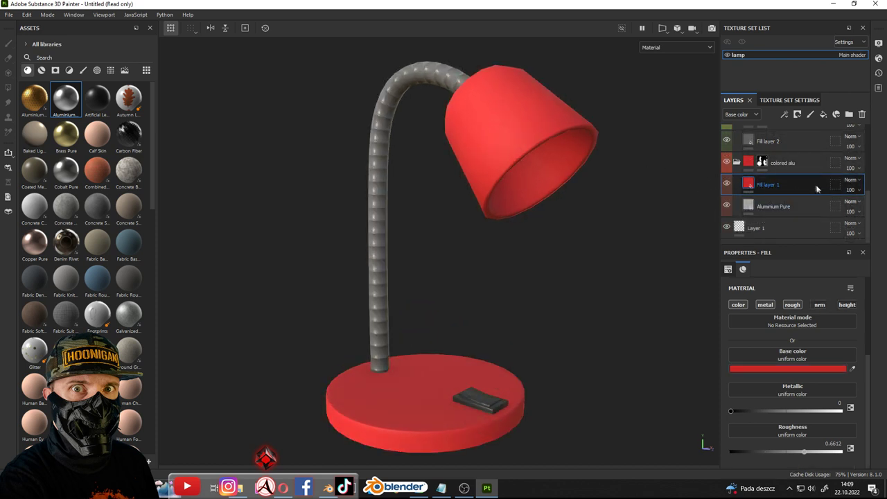
right_click(791, 183)
left_click(790, 16)
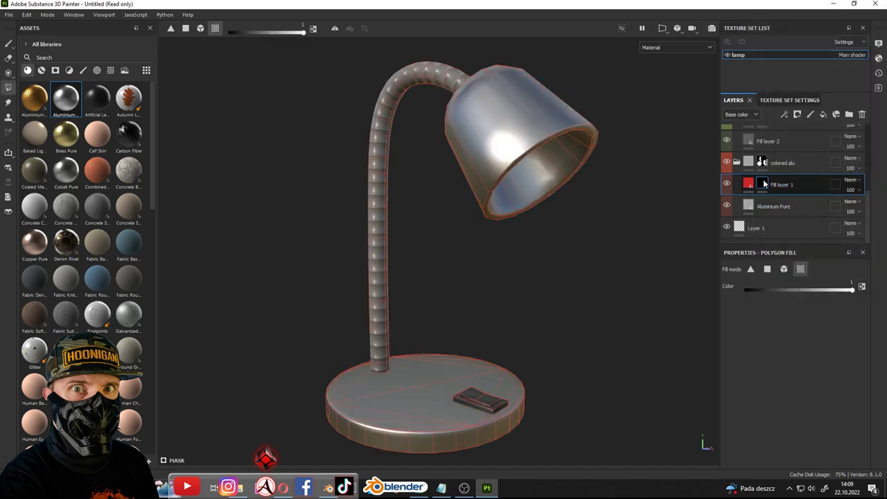
right_click(764, 184)
left_click(788, 317)
left_click(791, 308)
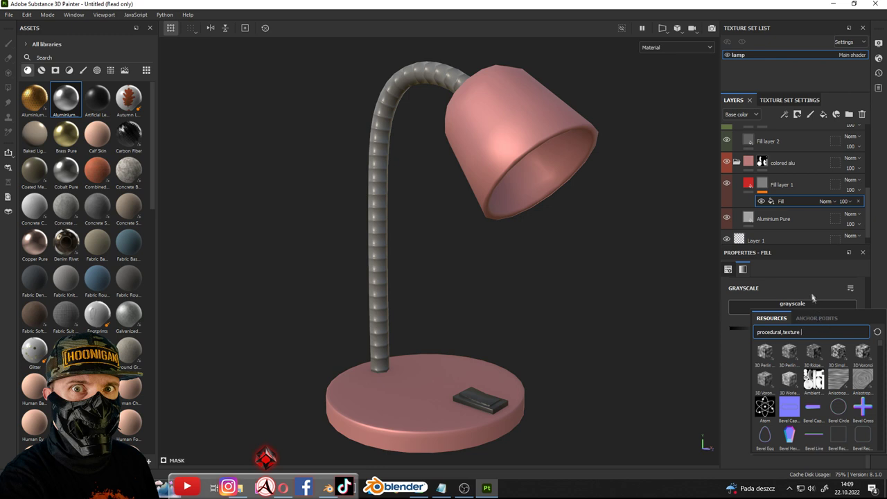
left_click(812, 298)
key("ctrl+z")
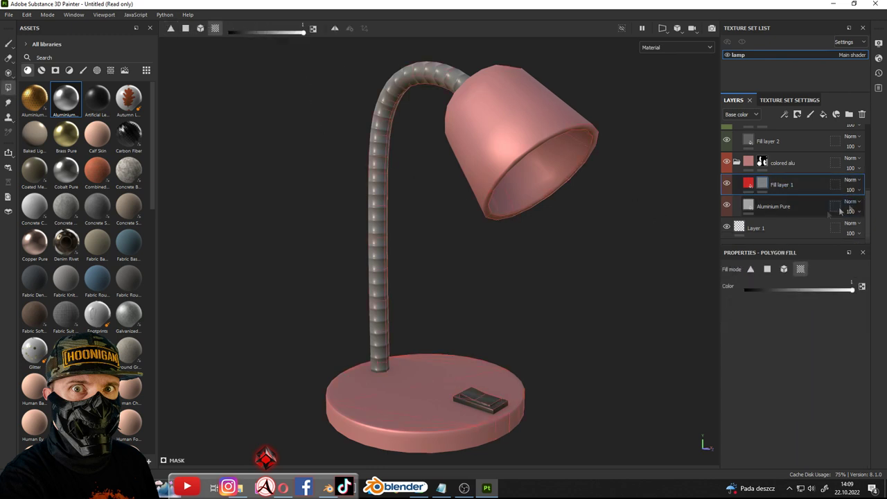
Apply the Ambient Occlusion smart mask to Fill layer 1
left_click(55, 70)
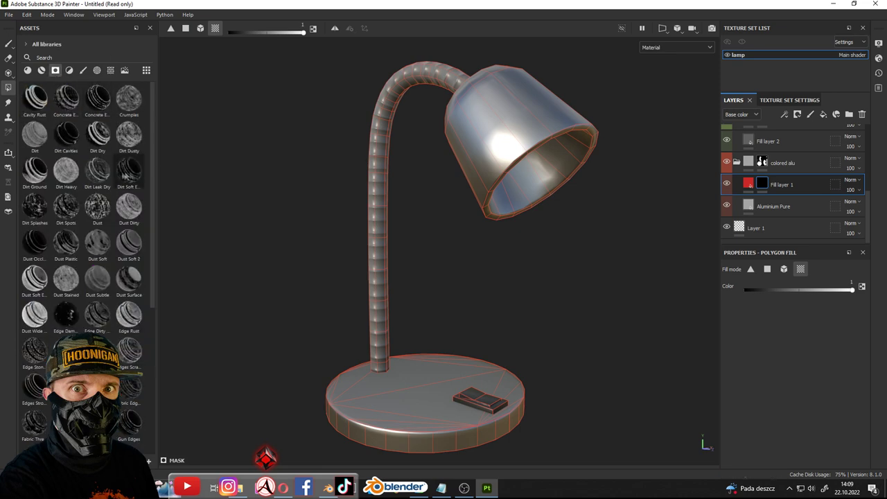
scroll(137, 288, "down", 3)
scroll(129, 294, "up", 3)
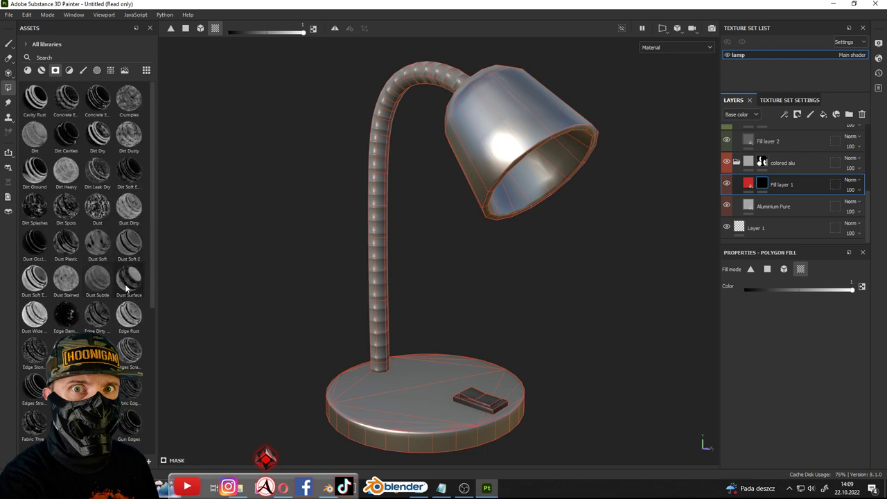
mouse_move(129, 133)
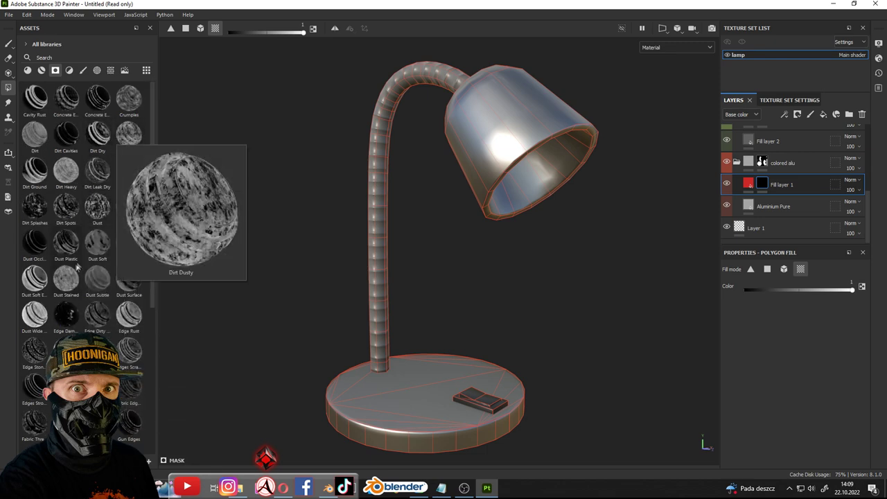
scroll(78, 211, "down", 3)
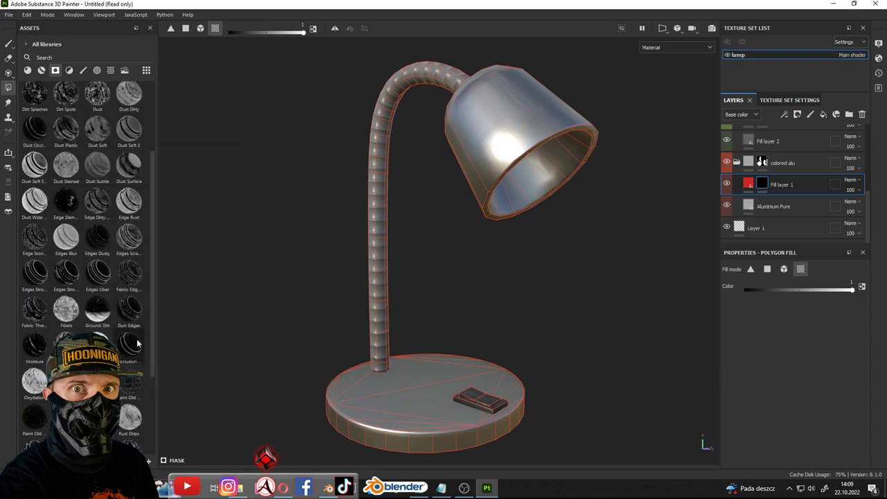
left_click_drag(133, 346, 762, 183)
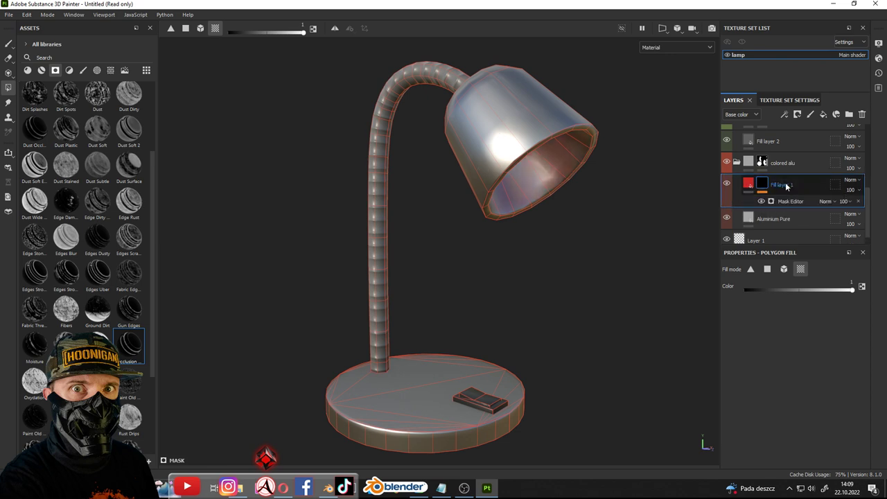
Replace the ambient occlusion mask with the Edges Scratches smart mask on Fill layer 1
scroll(570, 136, "up", 2)
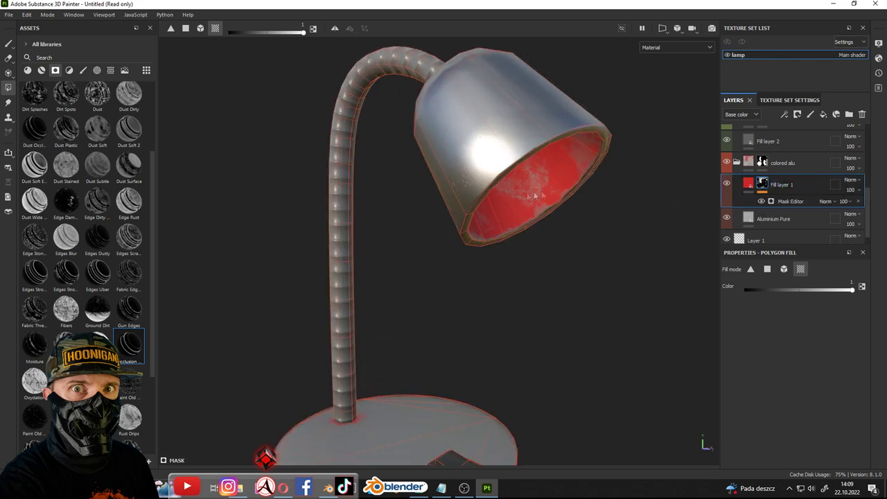
key("ctrl+z")
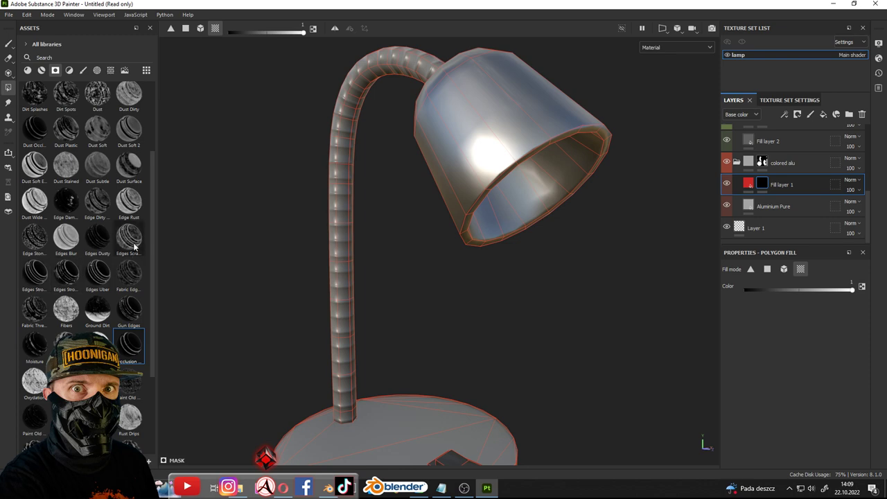
left_click_drag(133, 243, 763, 185)
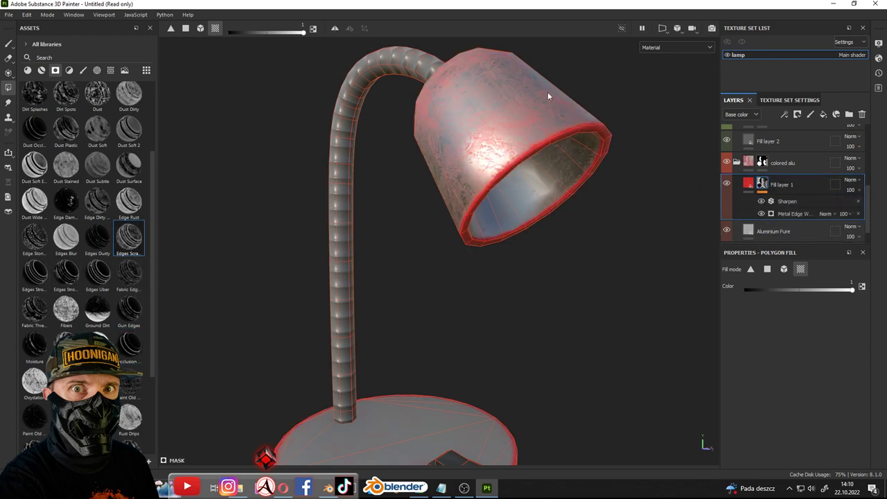
scroll(548, 96, "up", 3)
scroll(575, 158, "down", 2)
mouse_move(616, 170)
left_mouse_down("alt")
mouse_move(553, 137)
mouse_move(420, 149)
mouse_move(640, 159)
left_mouse_up("alt")
Add a Levels adjustment above the Sharpen effect in the mask
left_click(773, 166)
left_click_drag(516, 184, 624, 197, "alt")
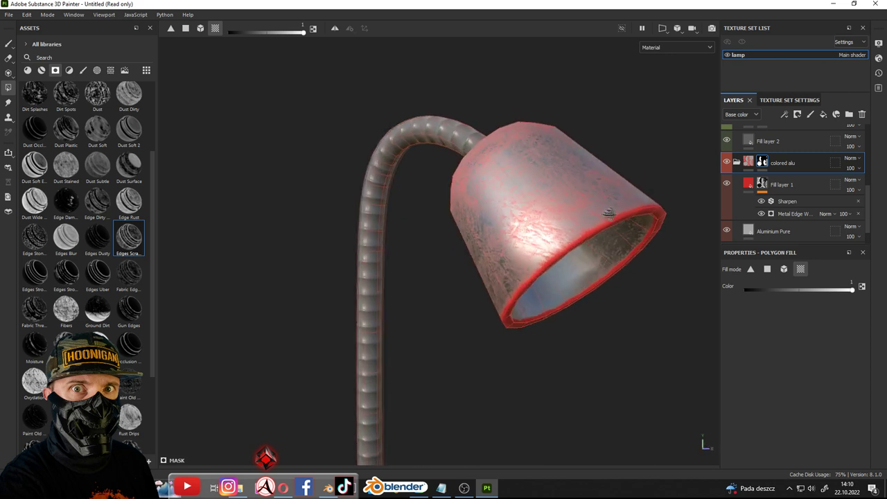
left_click(795, 201)
right_click(795, 200)
left_click(809, 346)
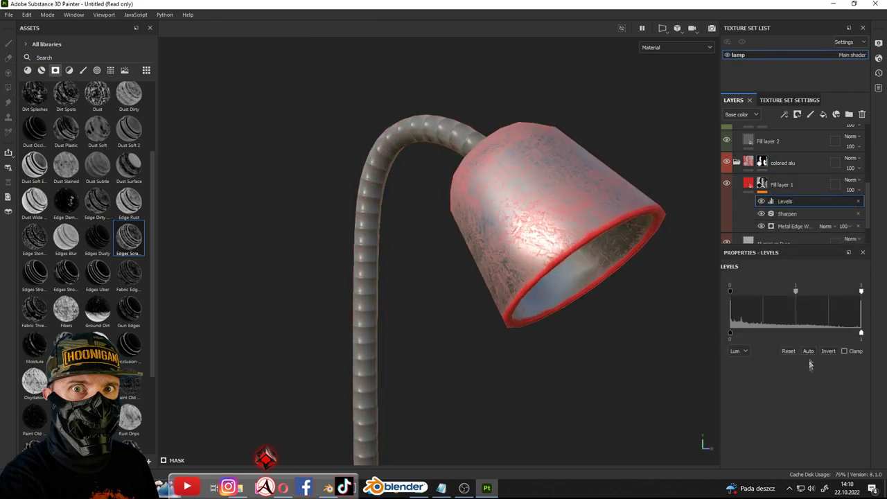
Invert the edge wear Levels and add a Paint layer above it in the mask
left_click(834, 354)
left_click_drag(638, 277, 575, 202, "alt")
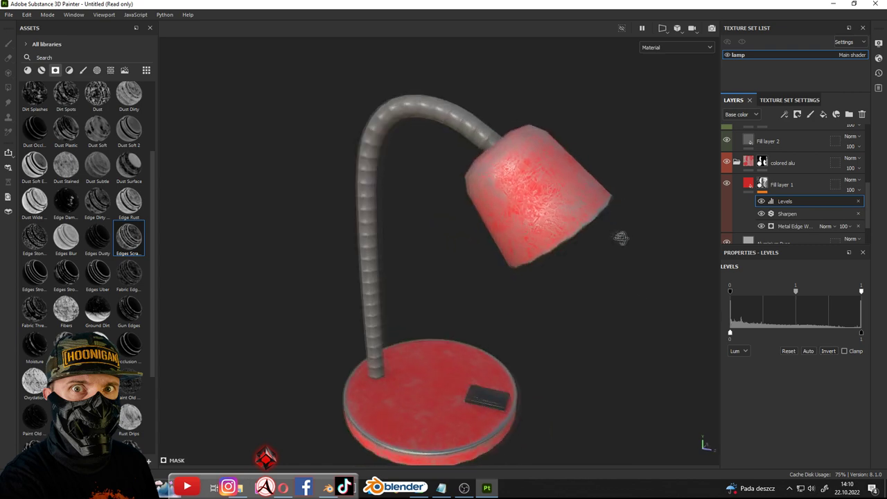
scroll(569, 199, "up", 3)
scroll(568, 198, "up", 2)
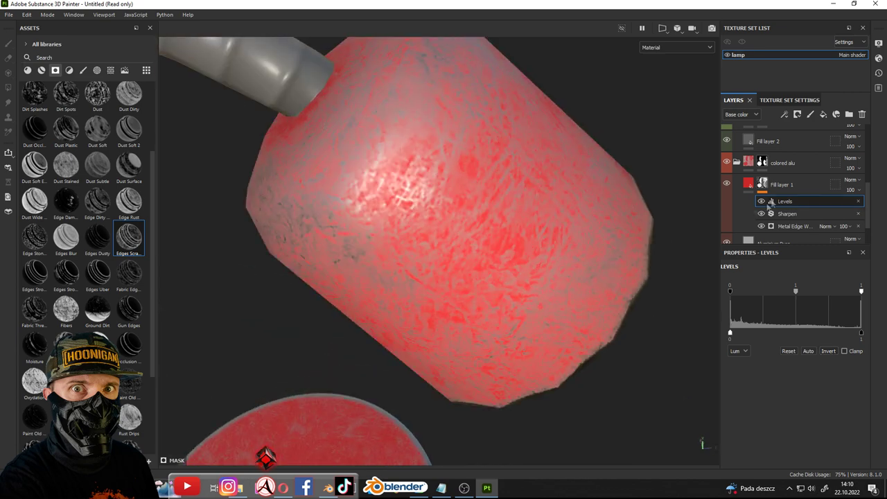
right_click(801, 201)
left_click(797, 326)
mouse_move(683, 309)
left_mouse_down("alt")
mouse_move(576, 293)
mouse_move(555, 238)
left_mouse_up("alt")
Paint broad white worn streaks over the lamp shade with an enlarged grunge brush
key("1")
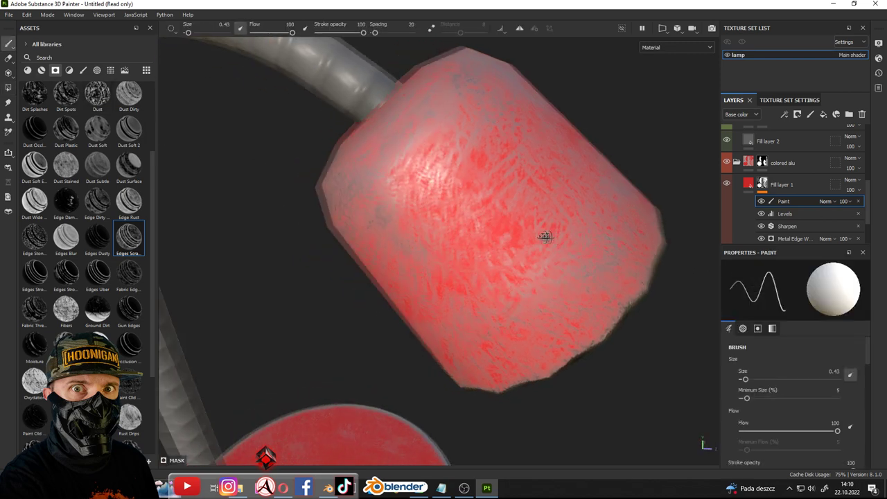
left_click(83, 70)
scroll(95, 106, "up", 2)
scroll(96, 111, "up", 1)
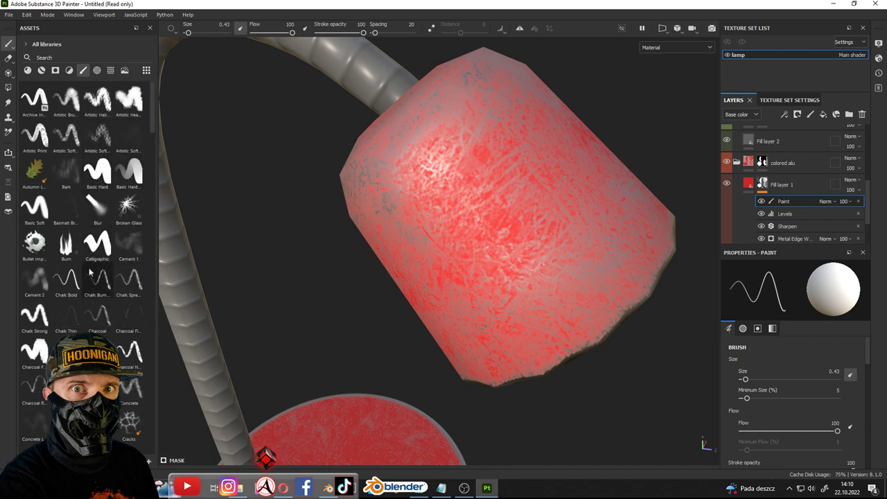
scroll(90, 273, "down", 3)
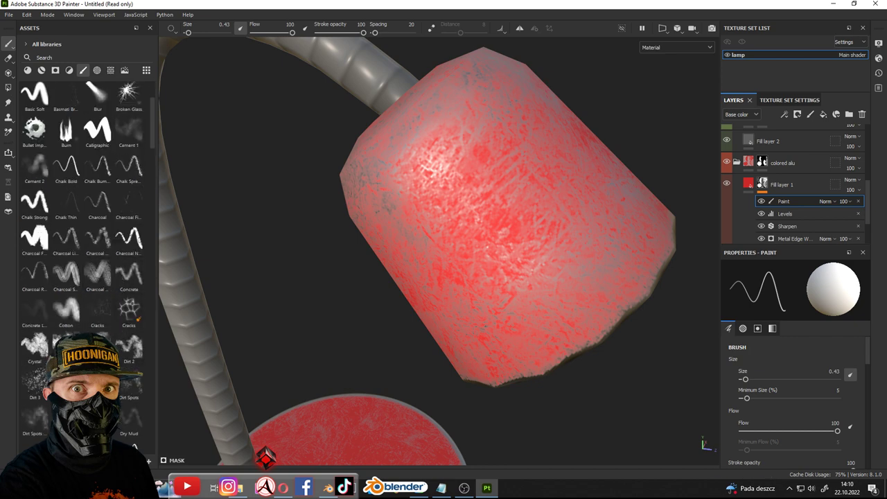
right_click_drag(423, 156, 447, 156, "ctrl")
mouse_move(447, 156)
left_mouse_down()
mouse_move(472, 184)
mouse_move(527, 154)
left_mouse_up()
scroll(471, 184, "down", 3)
right_click_drag(527, 154, 542, 154, "ctrl")
mouse_move(541, 153)
left_mouse_down()
mouse_move(561, 203)
mouse_move(535, 159)
mouse_move(534, 202)
mouse_move(519, 162)
left_mouse_up()
scroll(535, 202, "up", 3)
scroll(596, 63, "up", 3)
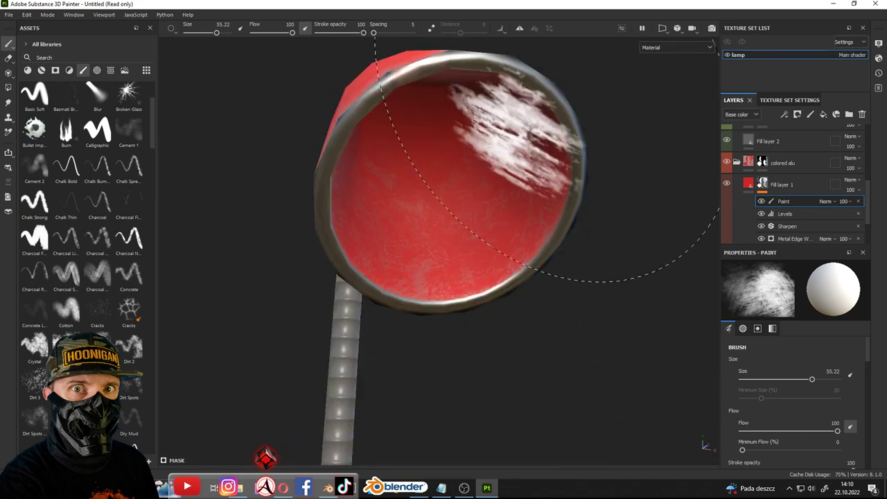
Paint more white worn streaks across the shade, then shrink the brush
left_click_drag(596, 62, 485, 139, "alt")
mouse_move(389, 166)
left_mouse_down()
mouse_move(468, 201)
mouse_move(470, 187)
left_mouse_up()
left_click_drag(471, 166, 444, 149, "alt")
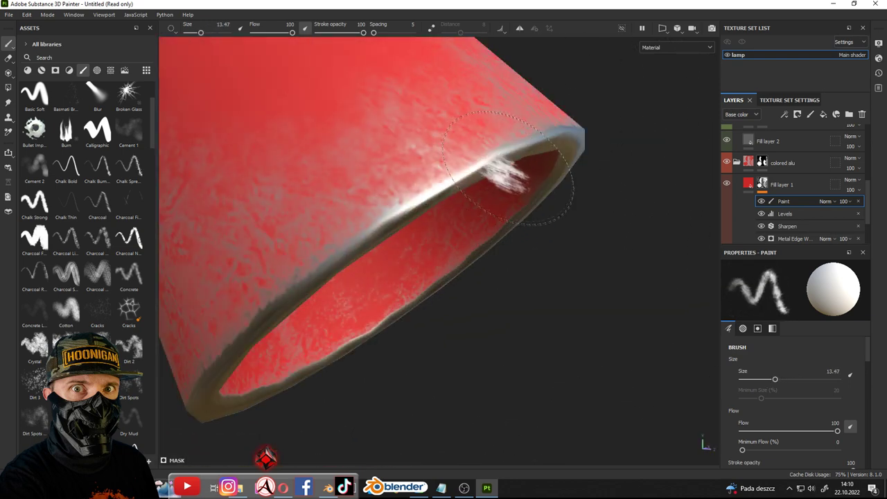
right_click_drag(444, 149, 423, 150, "ctrl")
scroll(435, 143, "up", 2)
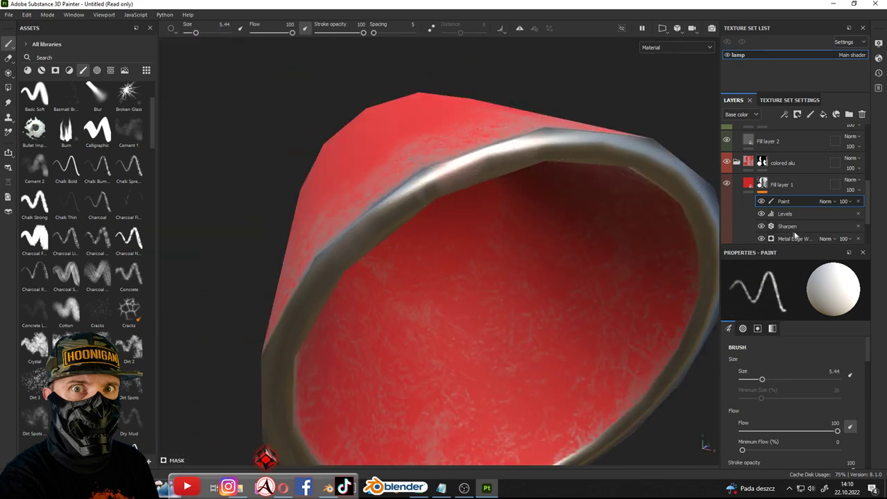
Lower the Metal Edge Wear generator's Wear Level so less silver shows
left_click(818, 238)
scroll(785, 339, "down", 2)
left_click_drag(827, 310, 762, 316)
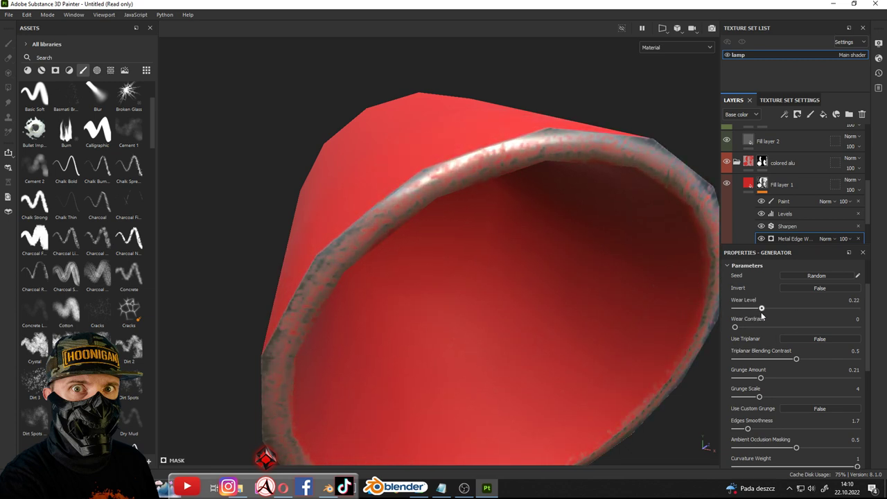
scroll(486, 263, "down", 1)
scroll(481, 259, "down", 3)
scroll(481, 224, "up", 2)
scroll(462, 225, "down", 1)
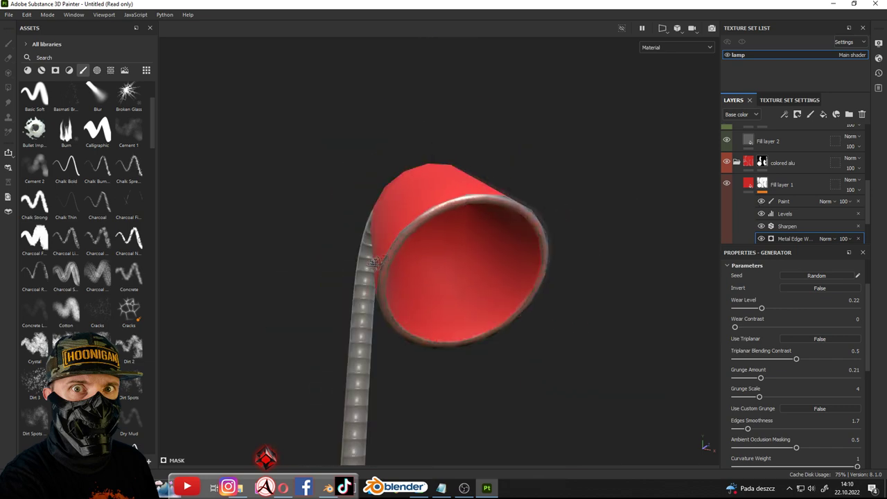
scroll(371, 269, "down", 3)
left_click_drag(416, 264, 458, 312, "alt")
scroll(457, 256, "up", 3)
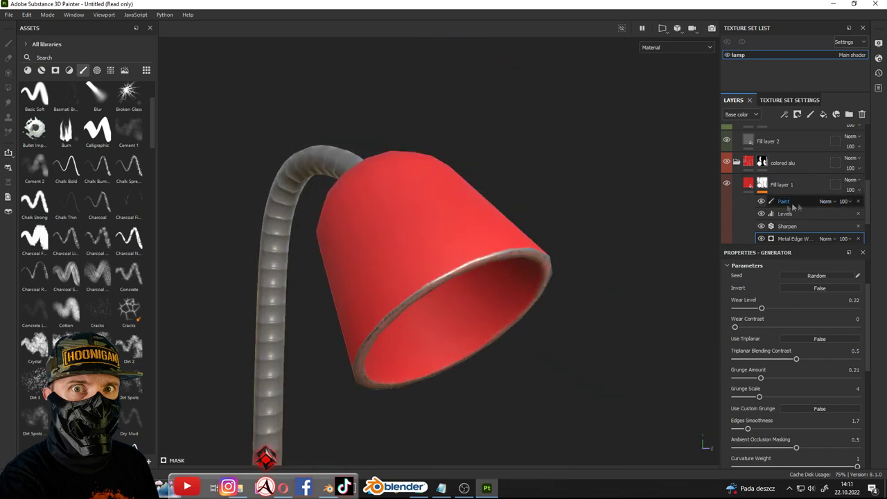
Back on the Paint layer, paint a dark stroke along the shade rim
left_click(783, 201)
scroll(374, 263, "up", 5)
mouse_move(388, 251)
left_mouse_down()
mouse_move(368, 265)
mouse_move(447, 244)
left_mouse_up()
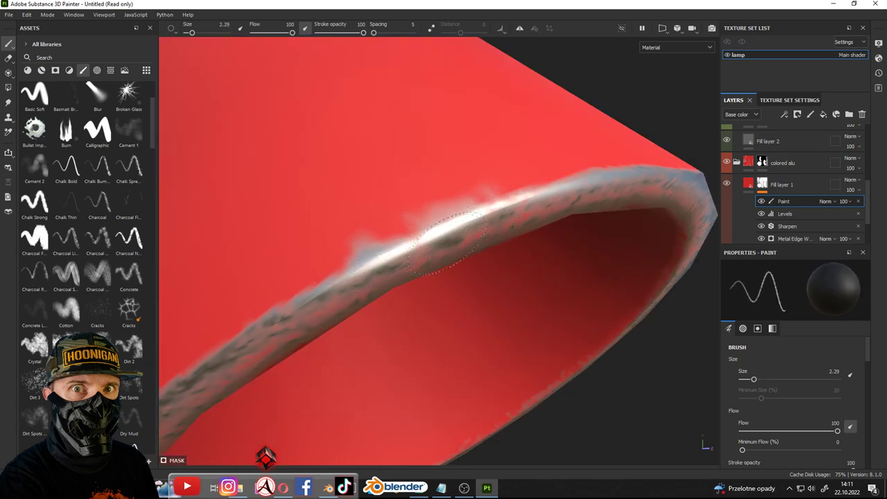
left_click(790, 100)
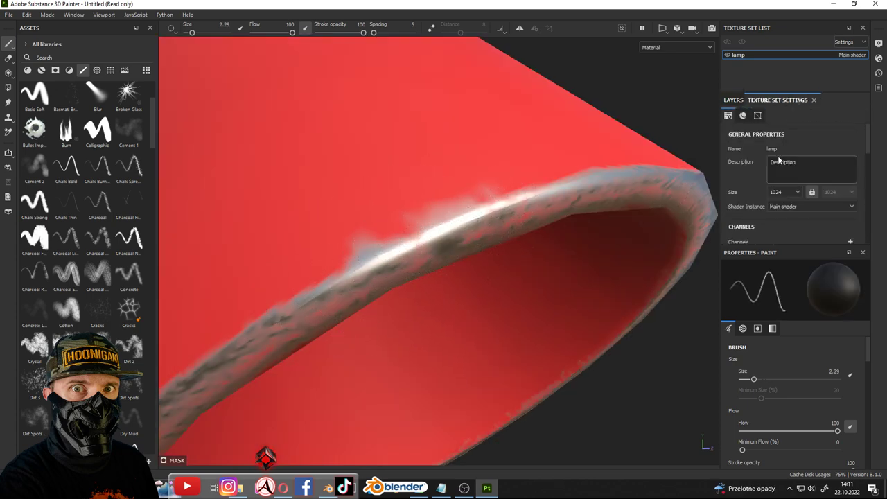
Dab paint onto the shade rim with the brush at about 2.92
mouse_move(526, 202)
left_mouse_down("alt")
mouse_move(569, 253)
mouse_move(454, 214)
mouse_move(353, 194)
mouse_move(413, 224)
left_mouse_up("alt")
scroll(414, 224, "up", 3)
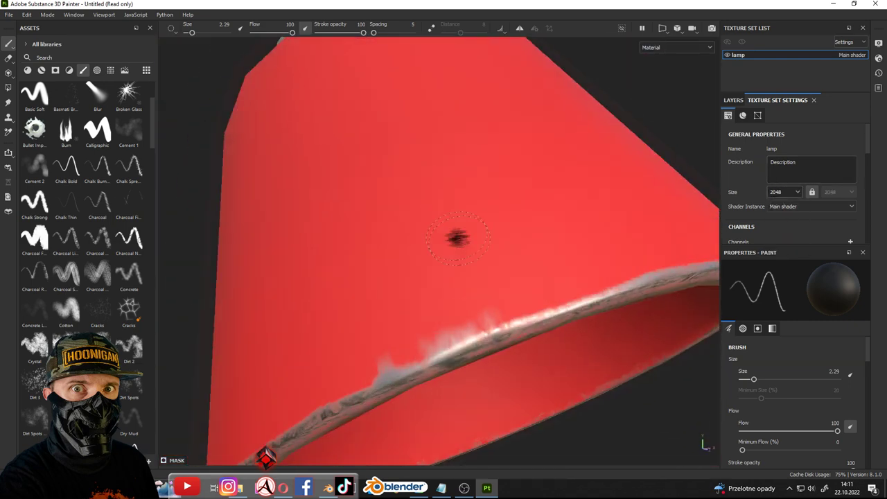
right_click_drag(466, 356, 443, 356, "ctrl")
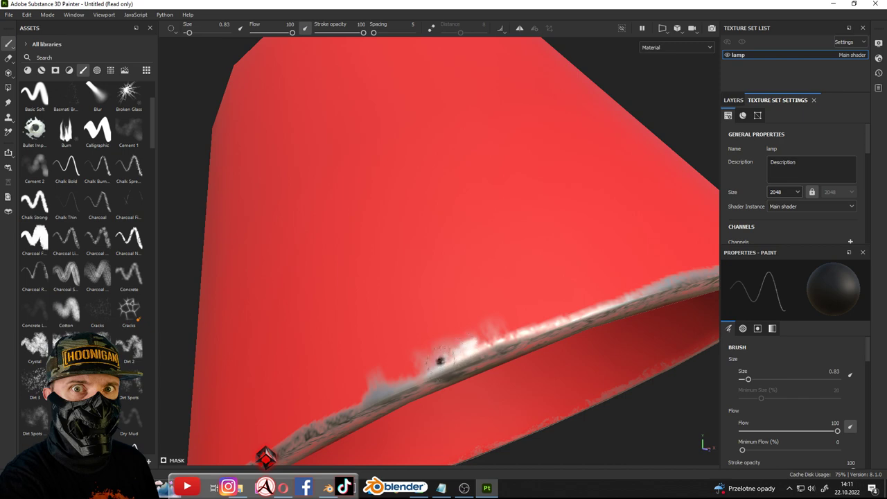
mouse_move(443, 357)
left_mouse_down("alt")
mouse_move(466, 293)
mouse_move(495, 255)
left_mouse_up("alt")
right_click_drag(495, 255, 509, 255, "ctrl")
left_click_drag(501, 264, 512, 271)
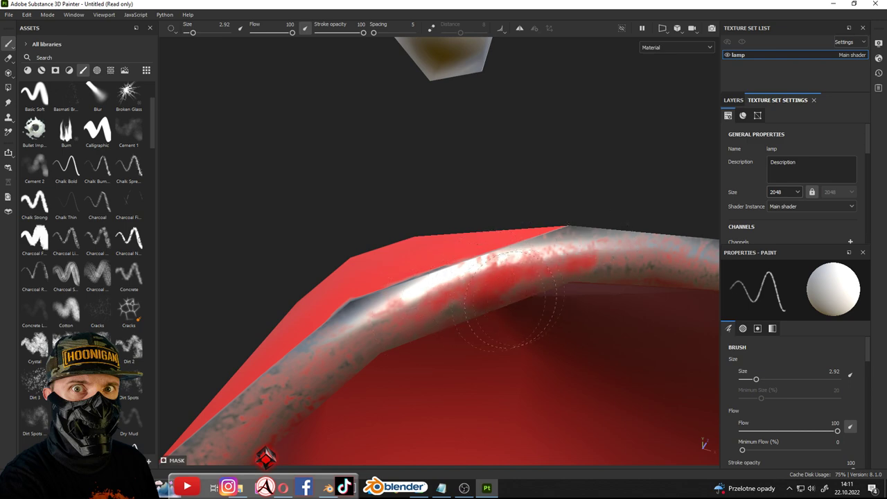
Enlarge the brush to 6.28 and dab white wear spots inside the rim
mouse_move(376, 346)
left_mouse_down("alt")
mouse_move(476, 323)
mouse_move(467, 243)
left_mouse_up("alt")
mouse_move(467, 242)
right_mouse_down("alt")
mouse_move(412, 206)
mouse_move(376, 199)
mouse_move(391, 187)
right_mouse_up("alt")
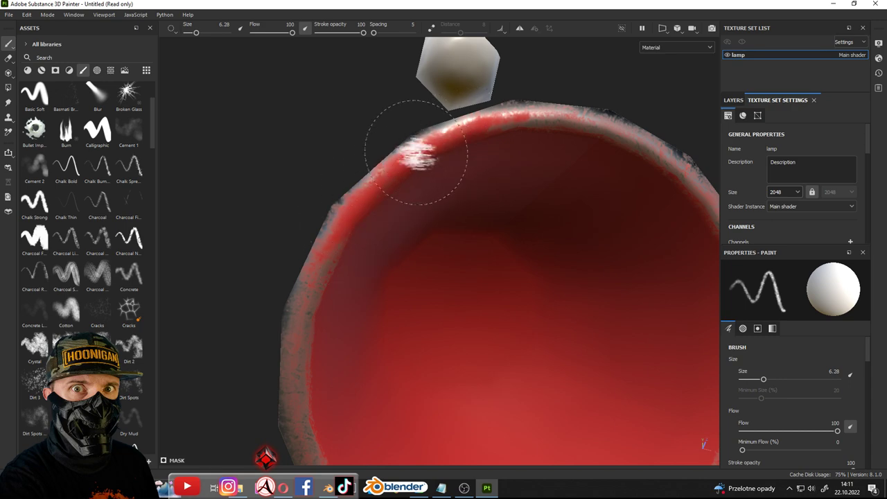
left_click_drag(560, 123, 639, 160, "alt")
right_click_drag(640, 160, 535, 113, "alt")
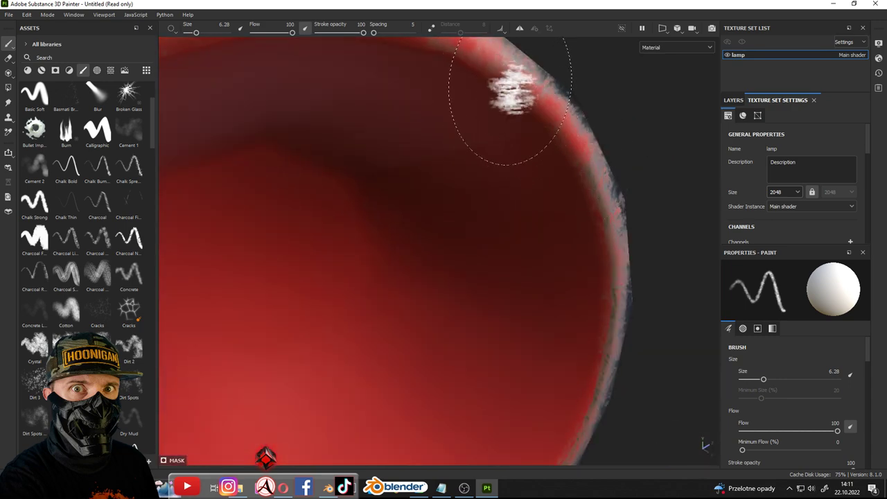
left_click(609, 234)
right_click_drag(609, 234, 585, 234, "alt")
mouse_move(584, 233)
left_mouse_down("alt")
mouse_move(545, 228)
mouse_move(575, 268)
left_mouse_up("alt")
mouse_move(575, 268)
right_mouse_down("alt")
mouse_move(542, 153)
mouse_move(527, 153)
right_mouse_up("alt")
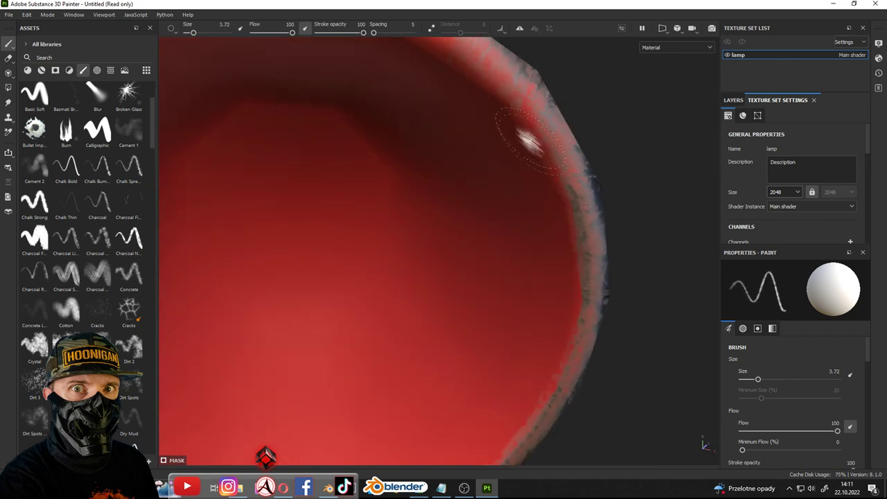
Undo misplaced dabs and paint a white wear stroke along the rim at size 1.7
key("ctrl+z")
left_click(554, 125)
key("ctrl+z")
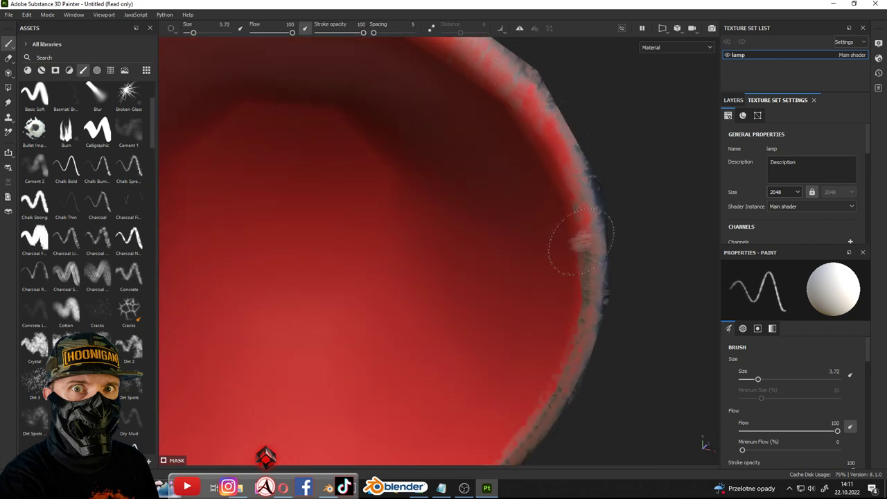
left_click(579, 260)
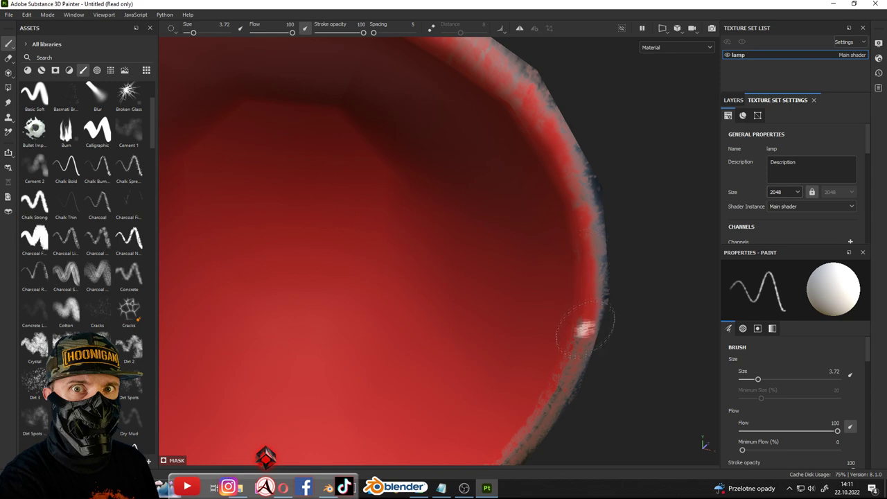
scroll(584, 328, "down", 5)
mouse_move(580, 317)
left_mouse_down("alt")
mouse_move(565, 306)
mouse_move(498, 350)
left_mouse_up("alt")
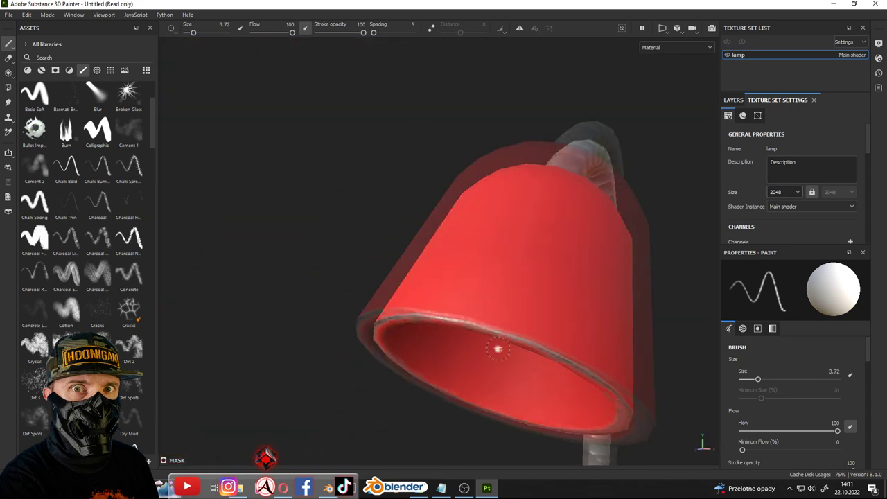
scroll(498, 350, "up", 5)
scroll(396, 283, "up", 2)
right_click_drag(406, 252, 365, 253, "ctrl")
mouse_move(365, 253)
left_mouse_down()
mouse_move(415, 255)
mouse_move(543, 292)
mouse_move(541, 284)
left_mouse_up()
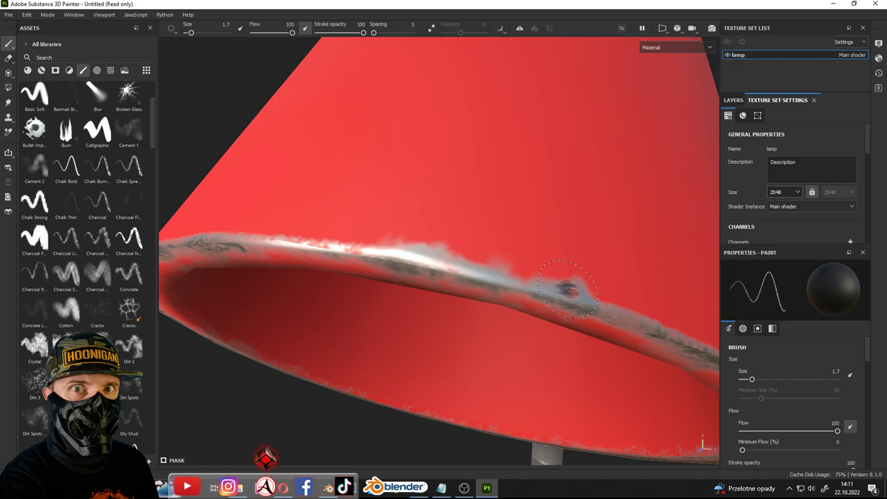
Zoom onto the shade rim and undo a stray grey stroke
mouse_move(485, 267)
left_mouse_down("alt")
mouse_move(352, 228)
mouse_move(391, 240)
mouse_move(454, 236)
mouse_move(543, 202)
left_mouse_up("alt")
scroll(453, 236, "down", 3)
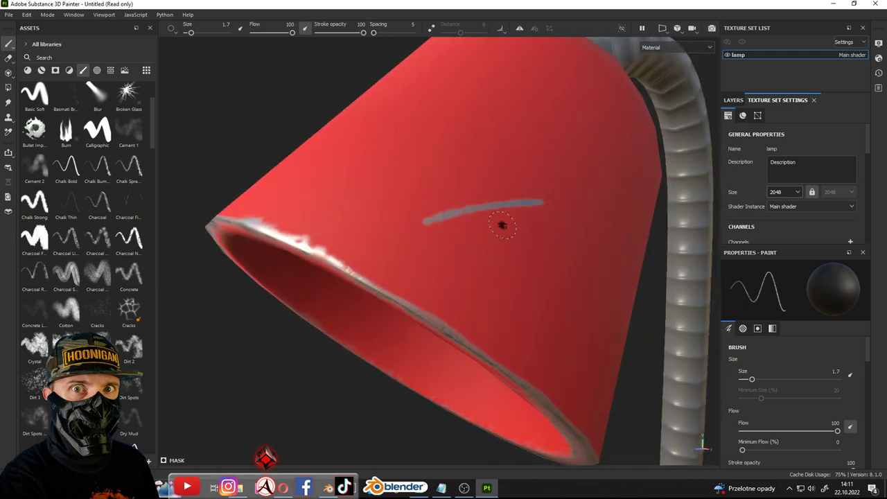
scroll(503, 224, "down", 3)
scroll(502, 212, "down", 2)
key("ctrl+z")
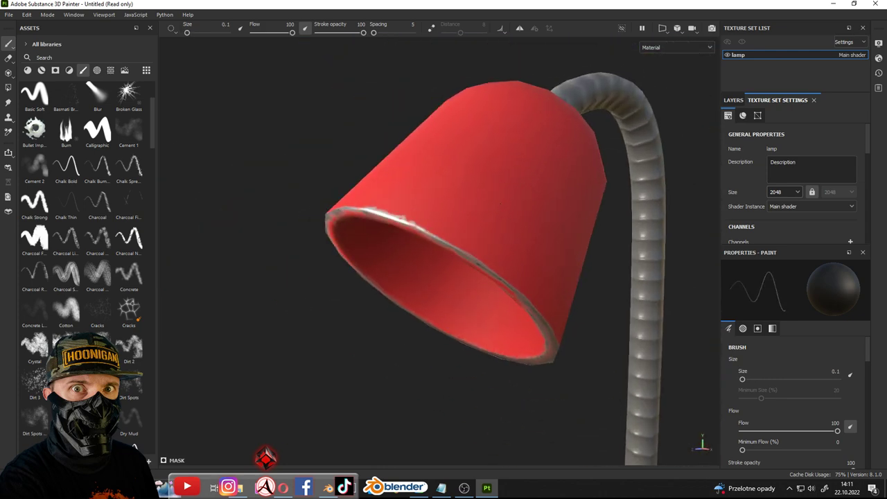
scroll(487, 191, "up", 2)
scroll(479, 166, "up", 2)
scroll(472, 139, "up", 2)
scroll(463, 116, "up", 1)
Spread grey wear along the rim, then shrink the brush to a tiny size
left_click_drag(464, 116, 364, 213, "alt")
scroll(363, 213, "up", 2)
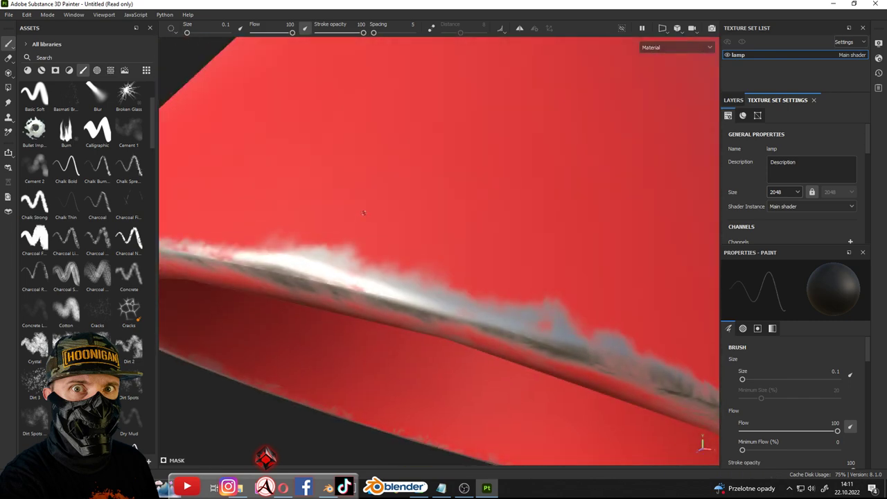
middle_click_drag(473, 280, 411, 249, "alt")
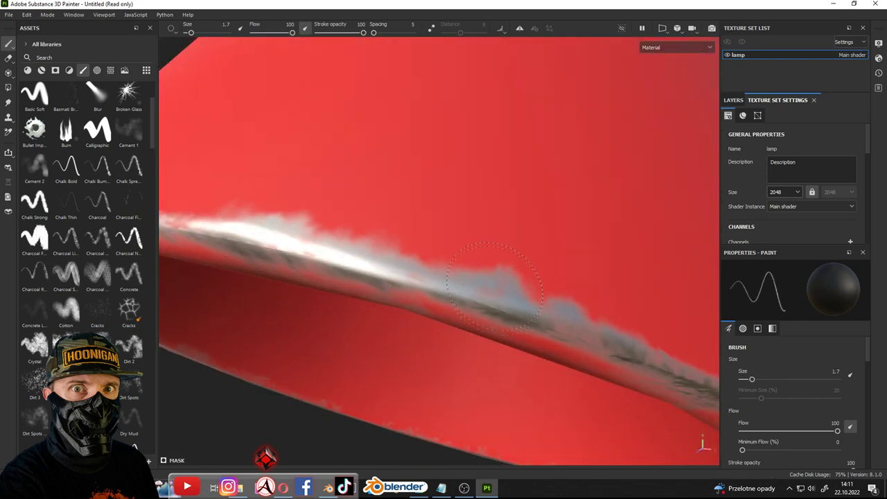
left_click_drag(485, 277, 378, 262, "alt")
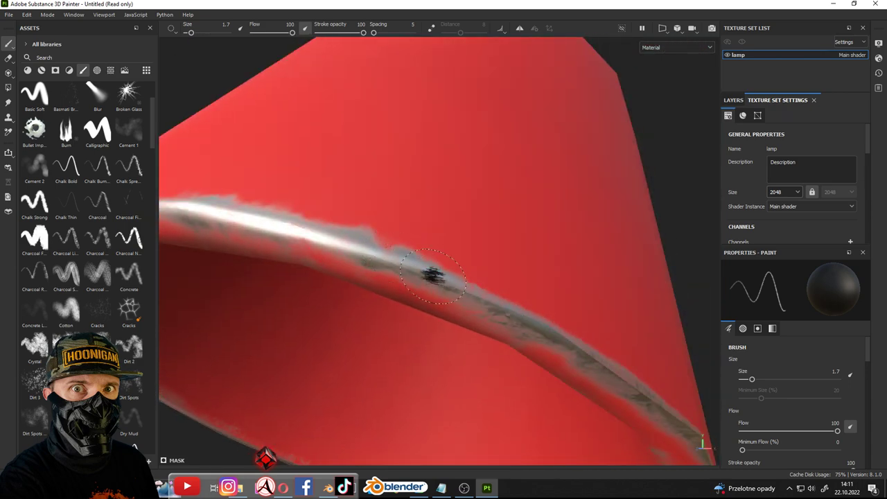
left_click_drag(500, 305, 389, 233, "alt")
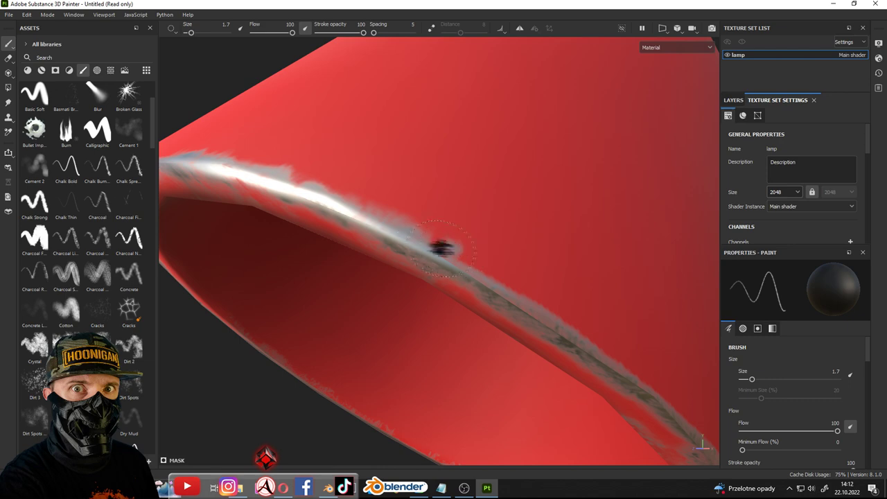
mouse_move(463, 261)
left_mouse_down()
mouse_move(446, 262)
mouse_move(398, 196)
mouse_move(416, 222)
left_mouse_up()
scroll(418, 232, "up", 5)
mouse_move(418, 232)
right_mouse_down("ctrl")
mouse_move(426, 232)
mouse_move(400, 225)
right_mouse_up("ctrl")
scroll(426, 232, "up", 2)
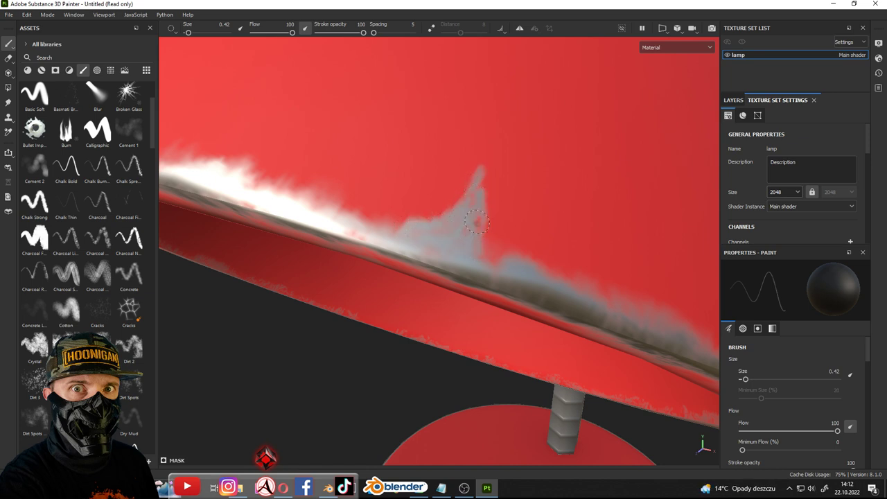
Paint a chipped wear peak from the rim into the red, undoing a dark scribble
scroll(445, 237, "down", 5)
left_click_drag(445, 237, 458, 222, "alt")
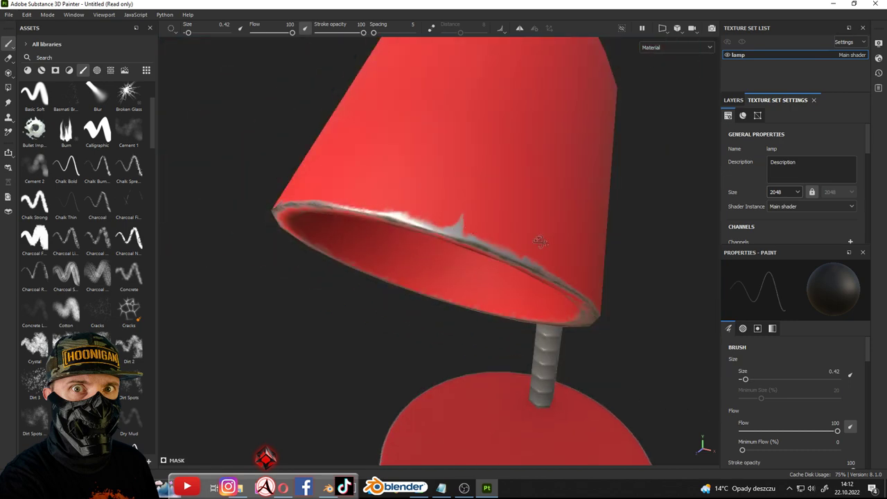
scroll(458, 221, "up", 3)
scroll(450, 219, "up", 3)
right_click_drag(449, 220, 455, 220, "ctrl")
left_click_drag(451, 219, 472, 252)
key("ctrl+z")
left_click(735, 100)
left_click(782, 185)
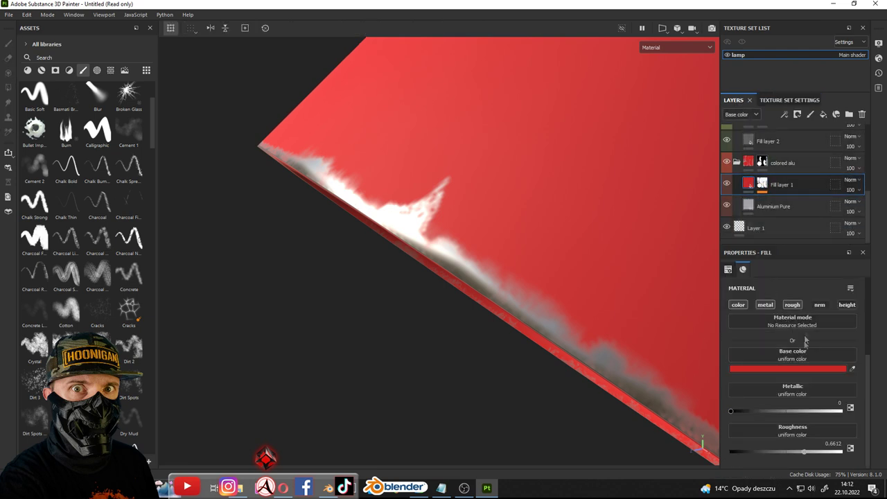
left_click(848, 306)
left_click_drag(784, 454, 786, 453)
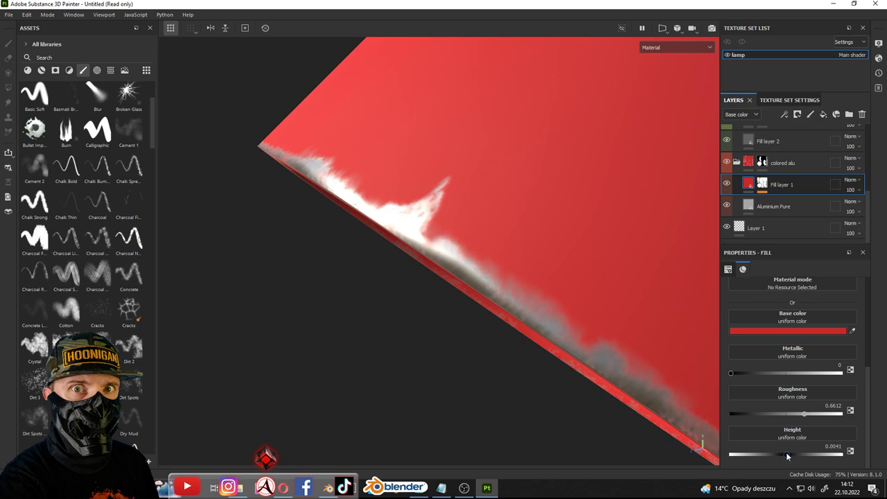
scroll(394, 244, "down", 5)
left_click_drag(393, 244, 551, 244, "alt")
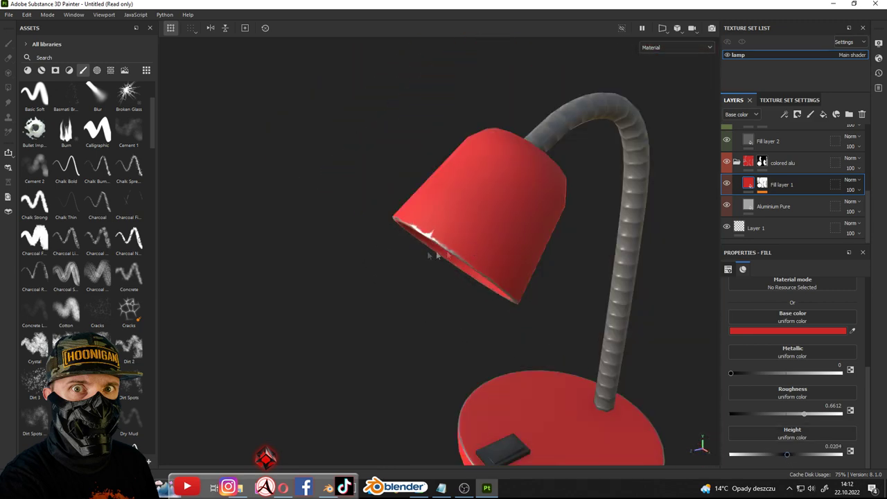
scroll(558, 246, "up", 2)
scroll(536, 193, "up", 2)
scroll(519, 213, "up", 2)
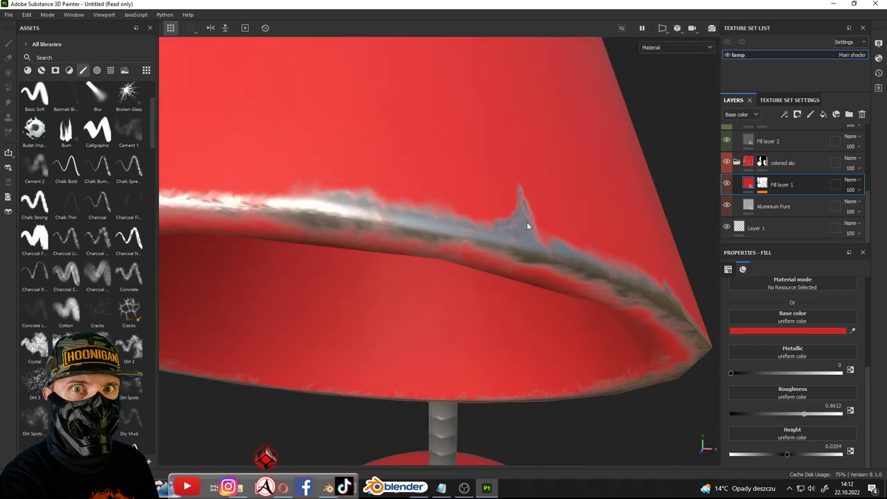
left_click(763, 183)
Paint silver wear along the shade edge with a 1.14 brush, adding a small rim patch
key("1")
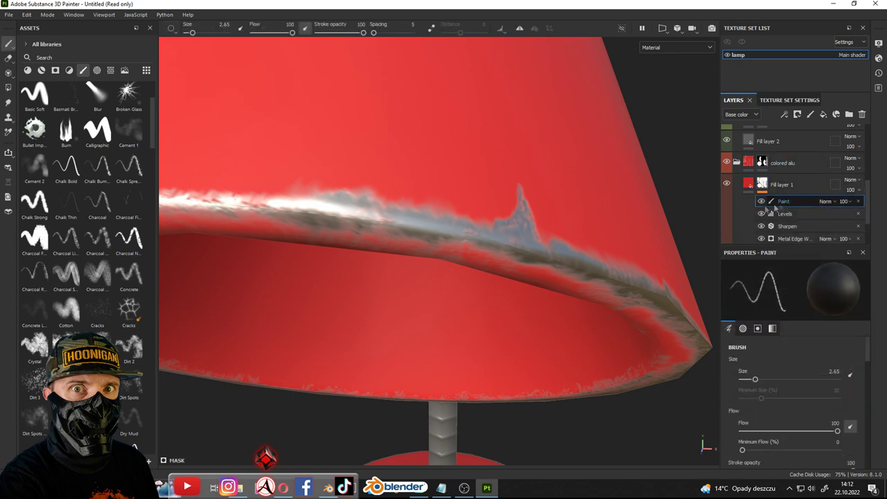
scroll(405, 197, "down", 2)
left_click_drag(406, 198, 436, 201, "alt")
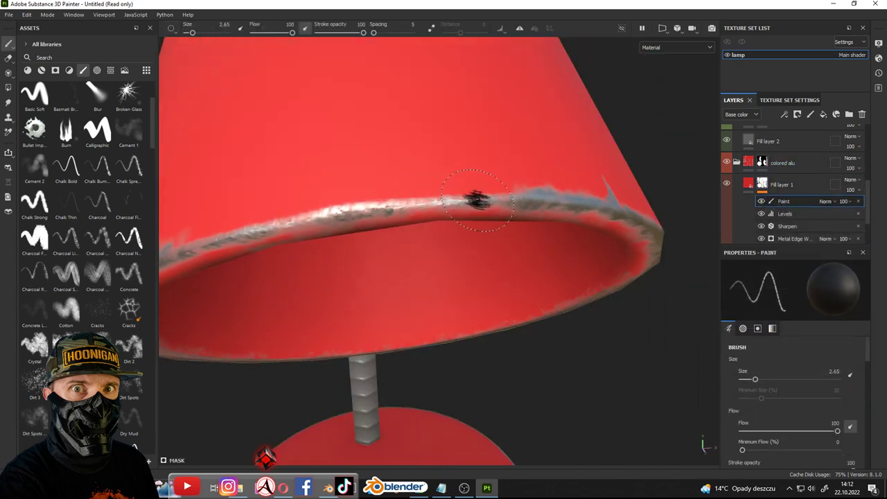
key("bracketleft")
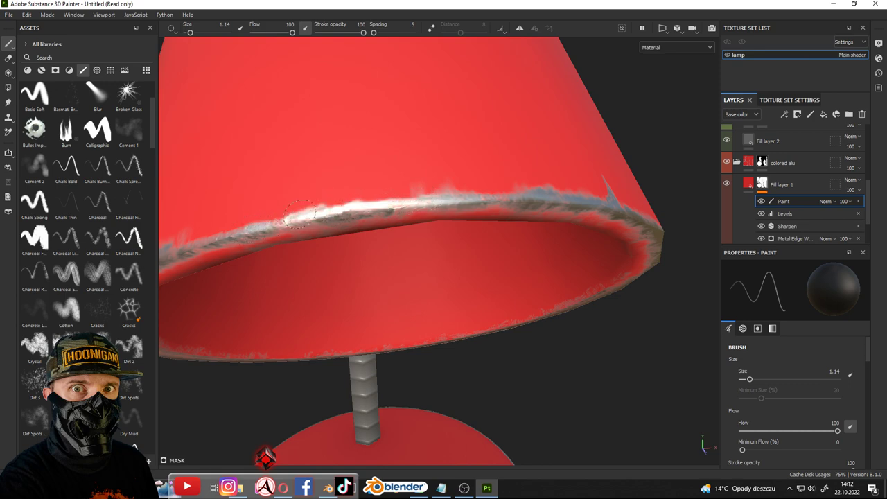
scroll(333, 224, "up", 4)
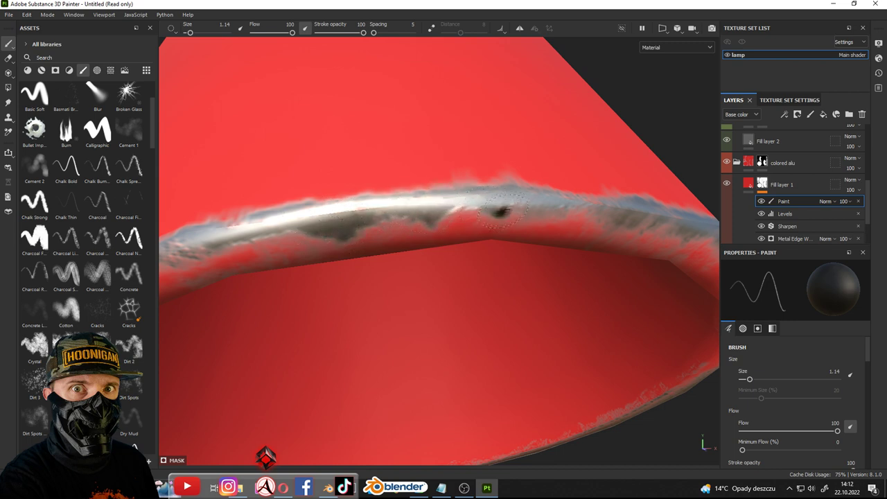
left_click_drag(454, 191, 472, 243, "alt")
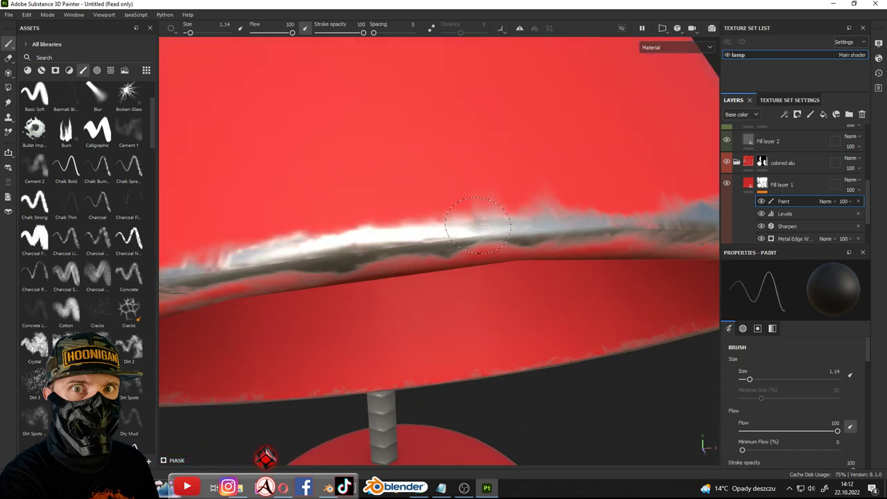
mouse_move(392, 236)
left_mouse_down()
mouse_move(249, 246)
mouse_move(489, 220)
mouse_move(399, 225)
left_mouse_up()
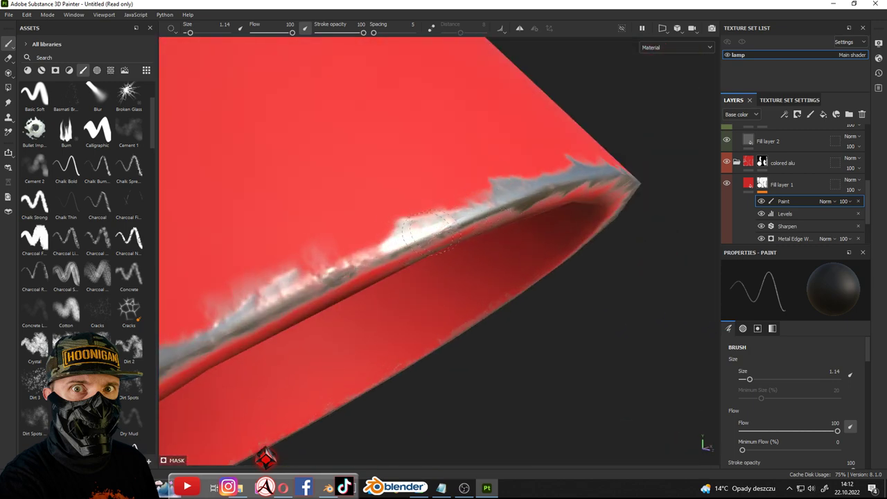
mouse_move(378, 260)
left_mouse_down("alt")
mouse_move(485, 212)
mouse_move(411, 229)
left_mouse_up("alt")
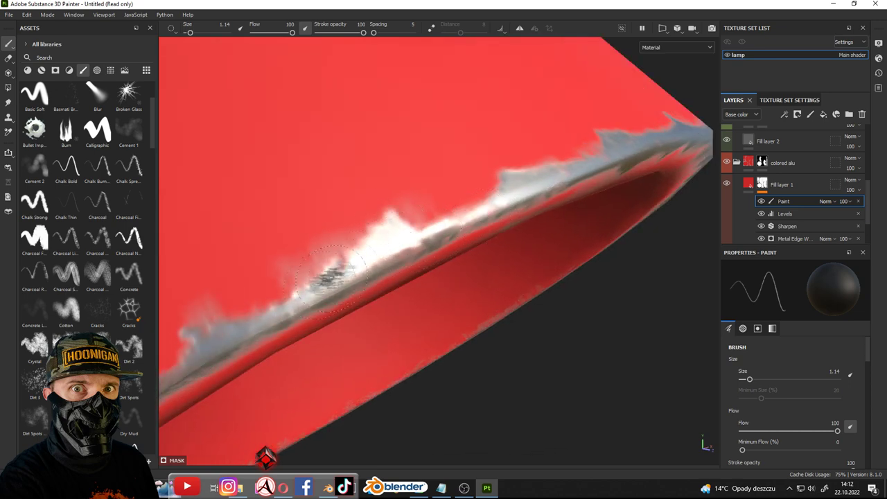
Close in on the upper shade rim and switch to white paint with a brush near 1.35
left_click_drag(307, 292, 474, 234, "alt")
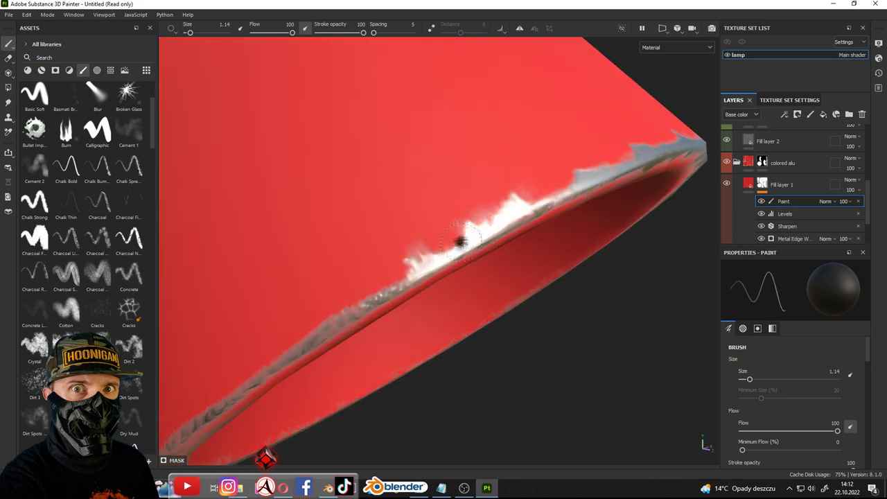
scroll(411, 281, "down", 10)
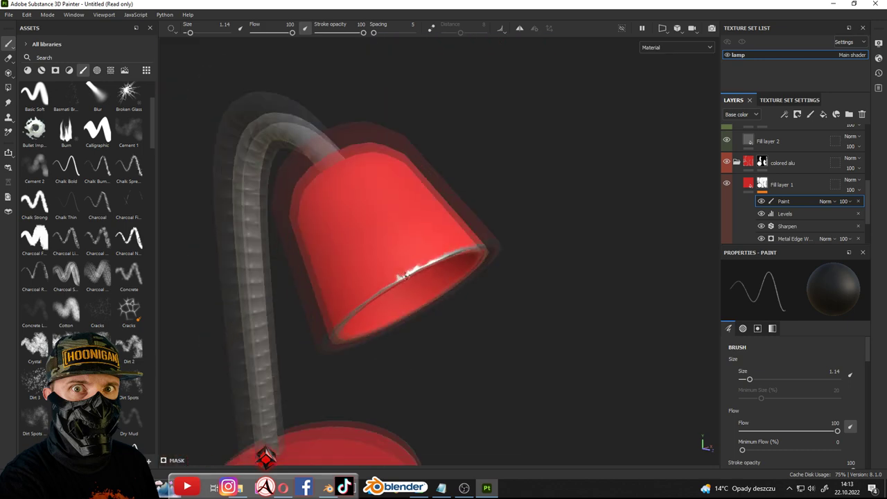
scroll(384, 291, "up", 4)
scroll(384, 291, "up", 3)
left_click_drag(461, 251, 412, 164, "alt")
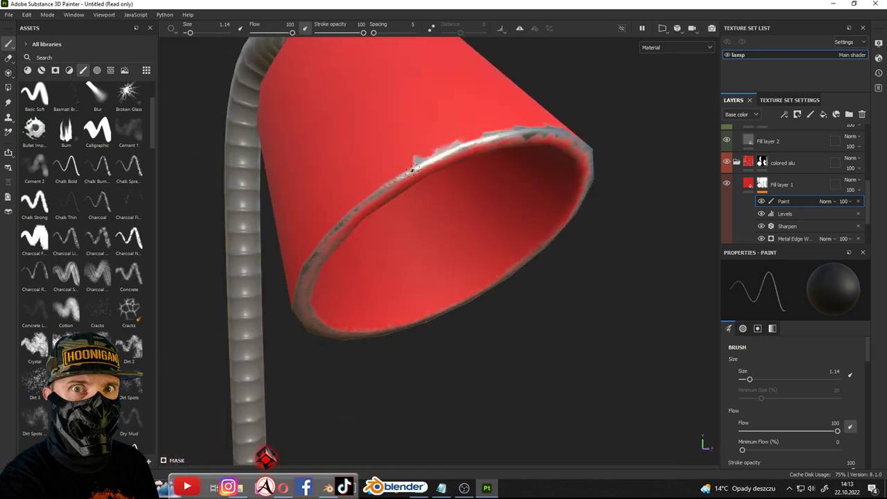
scroll(412, 164, "up", 2)
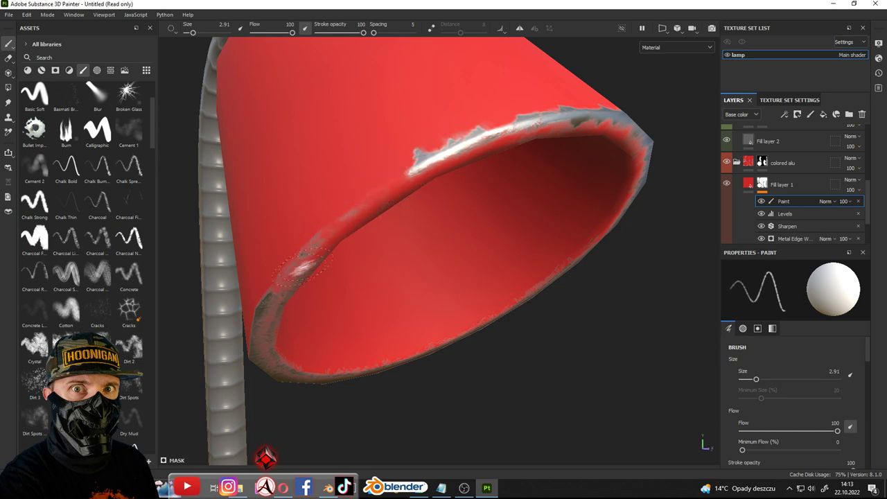
left_click_drag(295, 277, 416, 208, "alt")
scroll(448, 177, "up", 2)
key("x")
right_click_drag(448, 177, 432, 172, "ctrl")
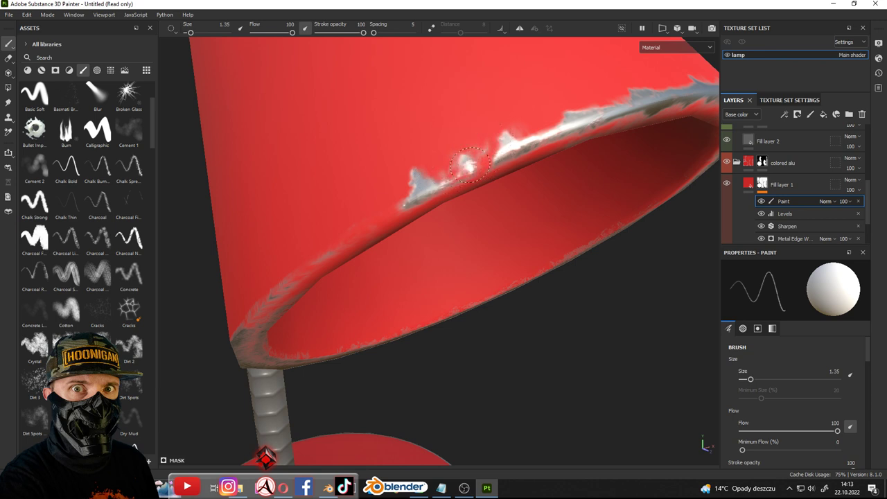
Frame the whole lamp, inspect inside the shade cone, and set the brush to 0.93
key("f")
mouse_move(419, 184)
left_mouse_down("alt")
mouse_move(544, 206)
mouse_move(445, 242)
left_mouse_up("alt")
scroll(446, 242, "up", 5)
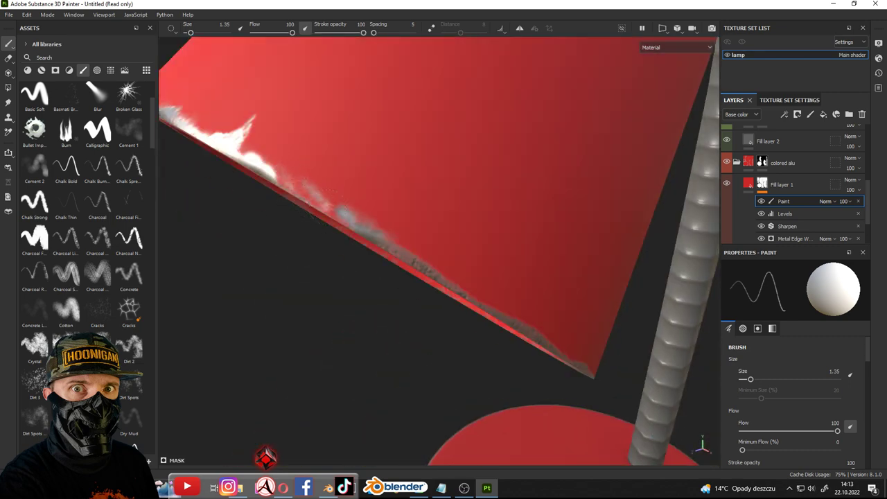
left_click_drag(353, 211, 409, 256, "alt")
right_click_drag(409, 257, 445, 271, "ctrl")
left_click_drag(446, 270, 368, 208, "alt")
right_click_drag(367, 208, 357, 206, "ctrl")
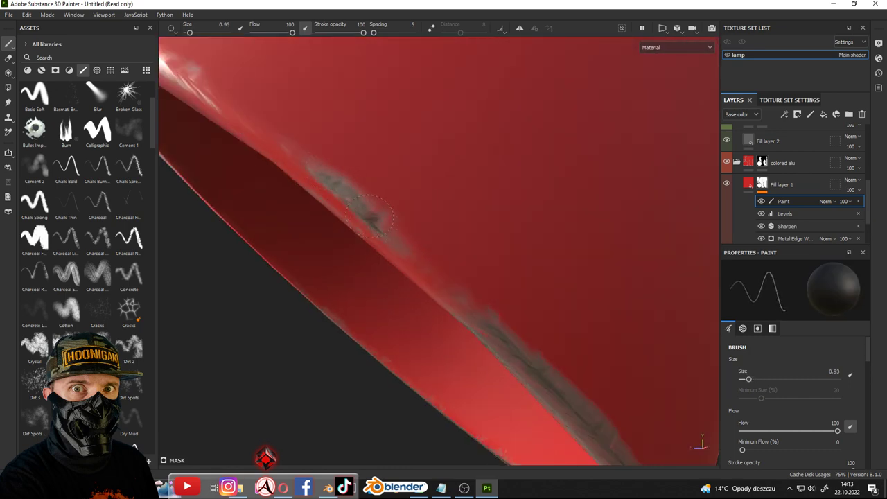
scroll(505, 250, "down", 5)
Circle under the shade rim while resizing the brush through 5.59, 3.7 and 1.81
mouse_move(504, 250)
left_mouse_down("alt")
mouse_move(491, 259)
mouse_move(485, 199)
left_mouse_up("alt")
scroll(491, 260, "up", 5)
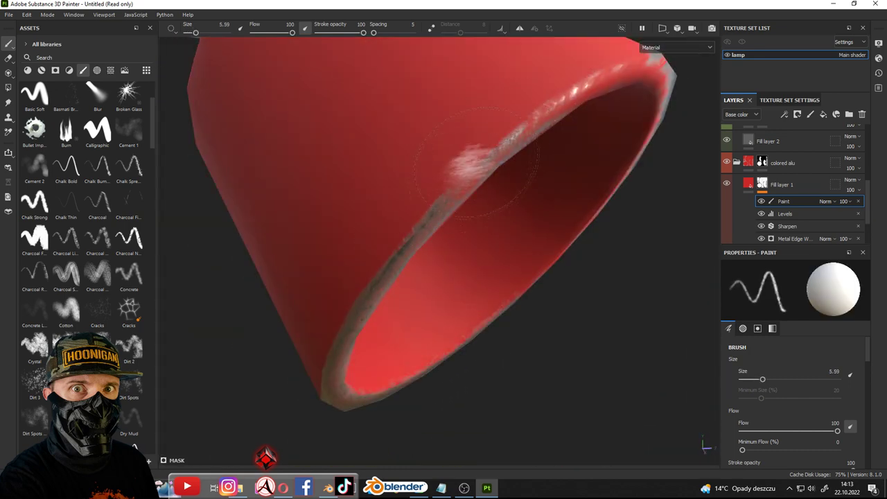
right_click_drag(485, 198, 513, 201, "ctrl")
left_click_drag(513, 201, 485, 208, "alt")
scroll(502, 298, "up", 5)
right_click_drag(423, 305, 333, 277, "ctrl")
mouse_move(333, 277)
left_mouse_down("alt")
mouse_move(344, 295)
mouse_move(396, 317)
mouse_move(297, 204)
mouse_move(363, 247)
left_mouse_up("alt")
mouse_move(363, 248)
right_mouse_down("ctrl")
mouse_move(472, 215)
mouse_move(443, 222)
right_mouse_up("ctrl")
left_click_drag(444, 222, 404, 270, "alt")
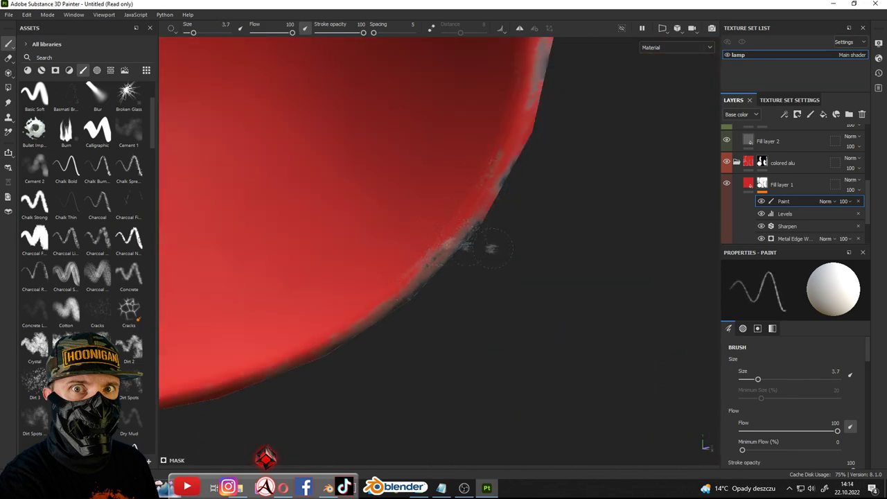
left_click_drag(447, 240, 429, 181, "alt")
right_click_drag(429, 182, 409, 176, "ctrl")
mouse_move(409, 177)
left_mouse_down("alt")
mouse_move(373, 158)
mouse_move(477, 239)
mouse_move(458, 256)
left_mouse_up("alt")
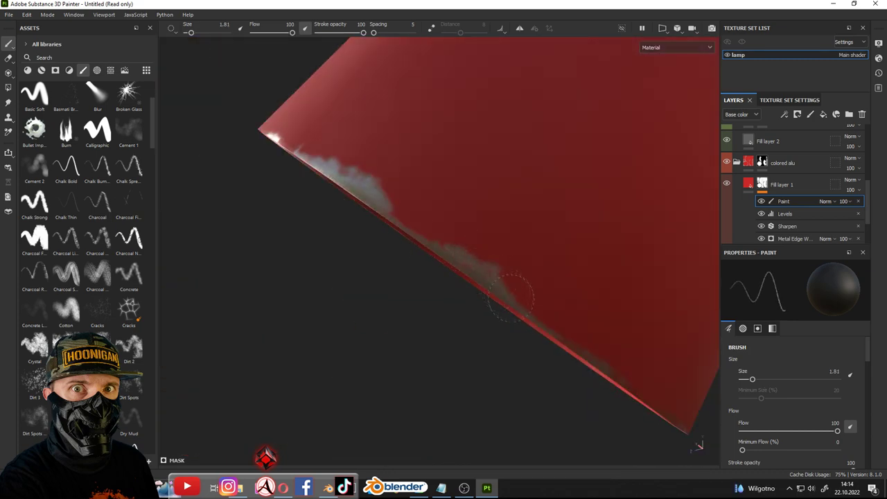
Dab grey wear onto the shade rim with a larger brush at flow 85
left_click_drag(412, 235, 443, 250, "alt")
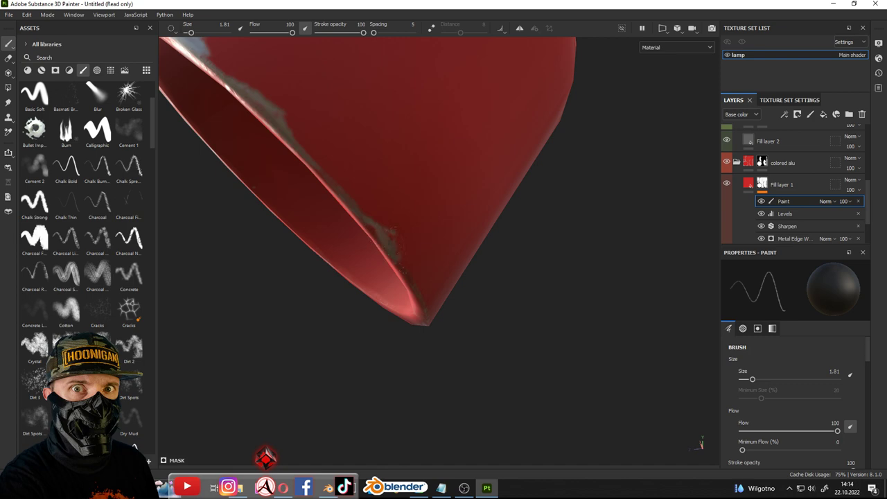
left_click_drag(378, 236, 386, 277, "alt")
scroll(422, 257, "down", 5)
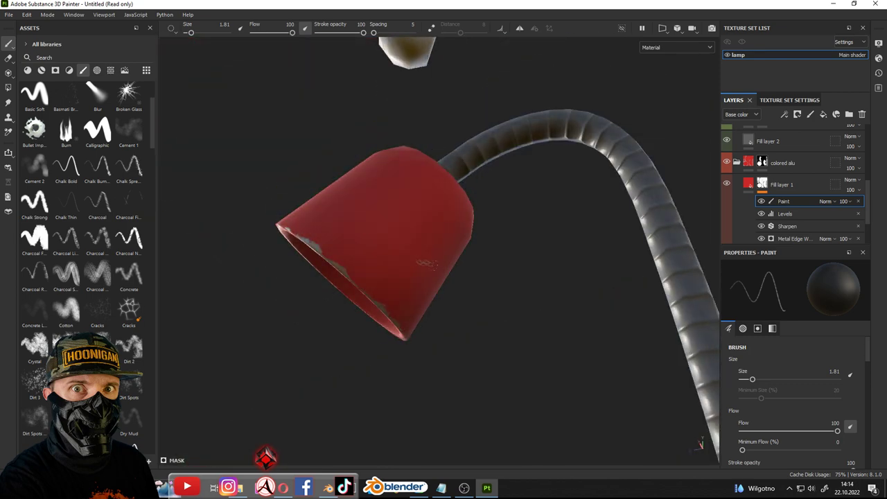
scroll(333, 295, "up", 5)
right_click_drag(333, 294, 347, 298, "ctrl")
left_click_drag(357, 305, 444, 291)
scroll(369, 321, "down", 5)
scroll(485, 173, "up", 5)
Reframe the shade opening and reduce the brush to 2.26
right_click_drag(520, 137, 498, 137, "ctrl")
left_click_drag(506, 139, 485, 149, "alt")
scroll(489, 153, "up", 3)
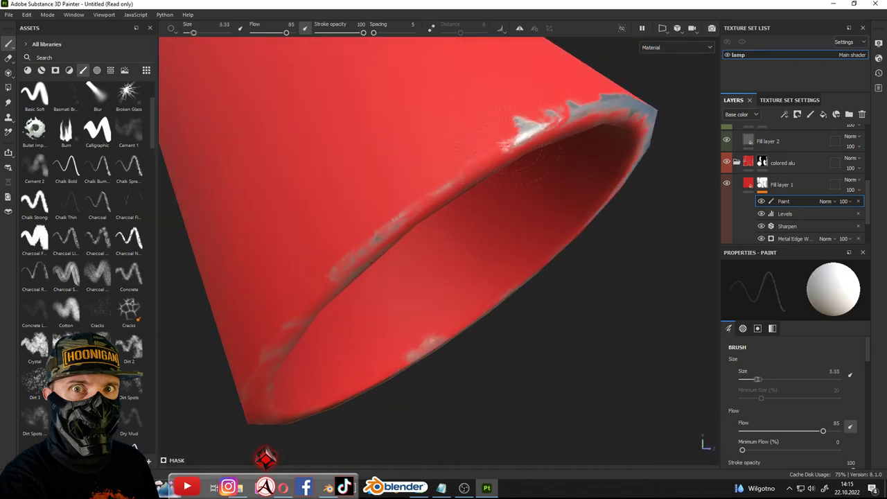
left_click_drag(489, 153, 475, 122, "alt")
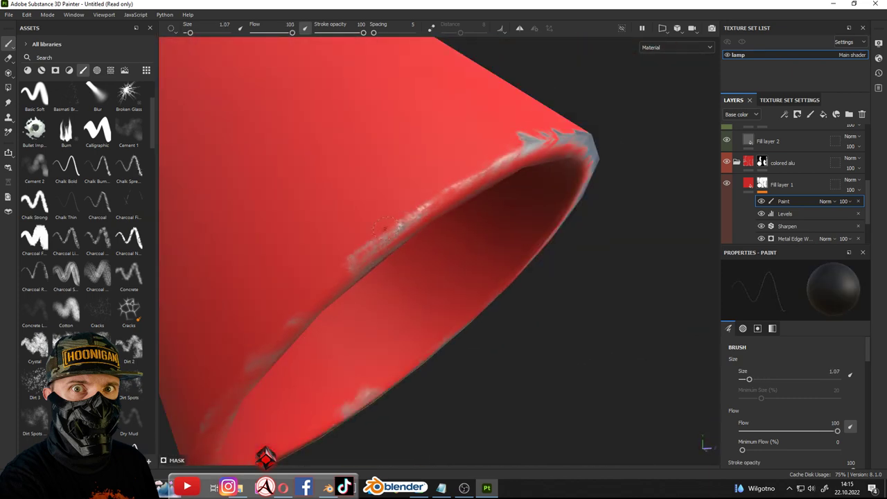
scroll(378, 265, "down", 5)
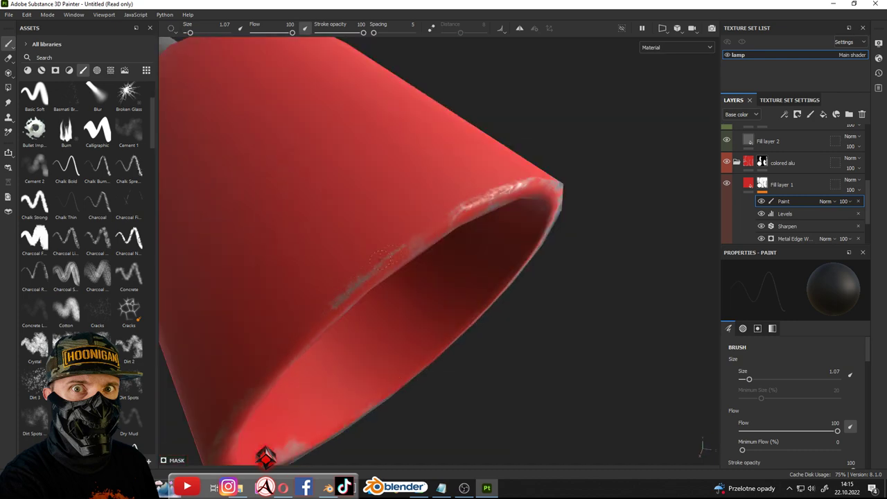
scroll(416, 229, "down", 5)
left_click_drag(416, 229, 477, 200, "alt")
scroll(378, 277, "up", 3)
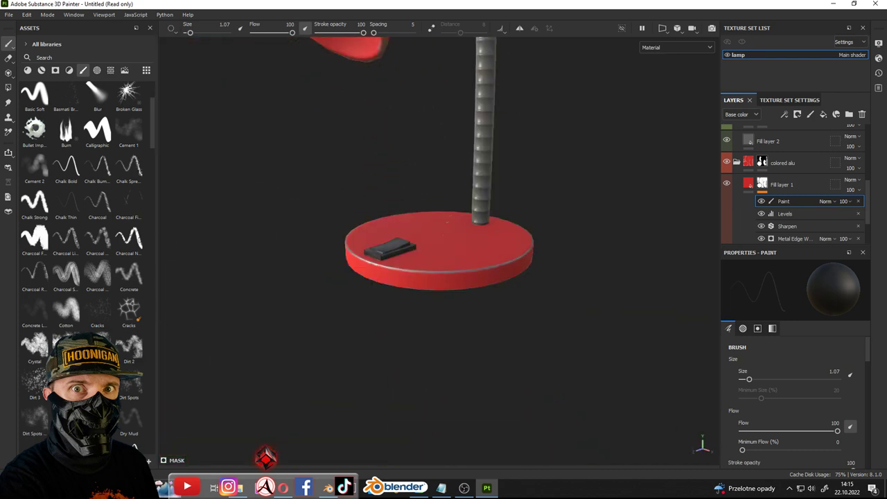
Spray white wear over the base's right side with a 26.13 brush, undoing the first stroke
scroll(375, 267, "up", 2)
scroll(375, 264, "up", 2)
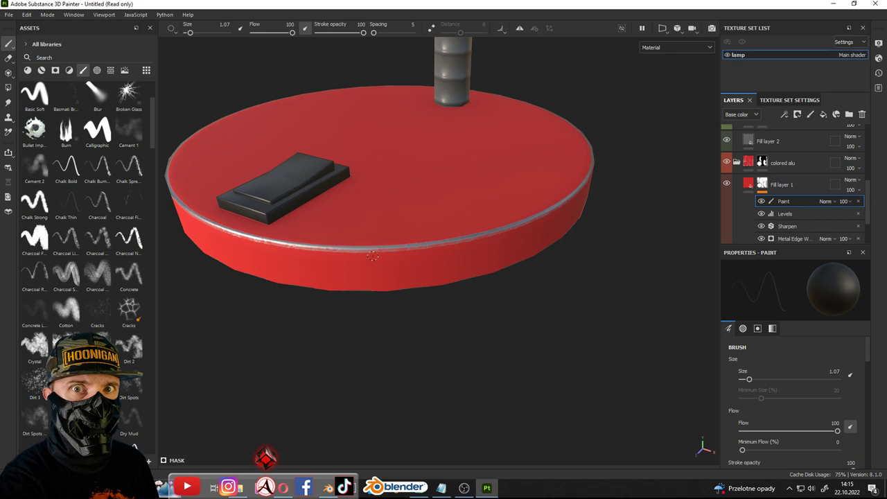
right_click_drag(319, 241, 374, 241, "ctrl")
key("x")
left_click_drag(298, 326, 237, 224)
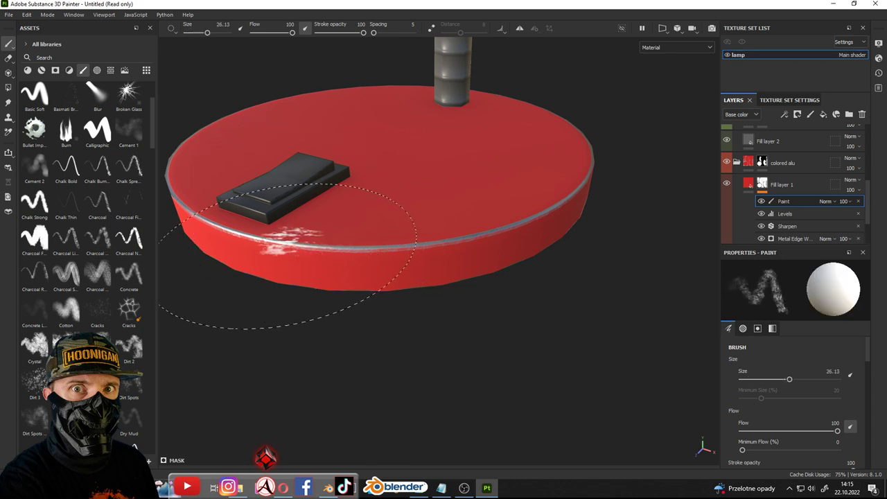
key("ctrl+z")
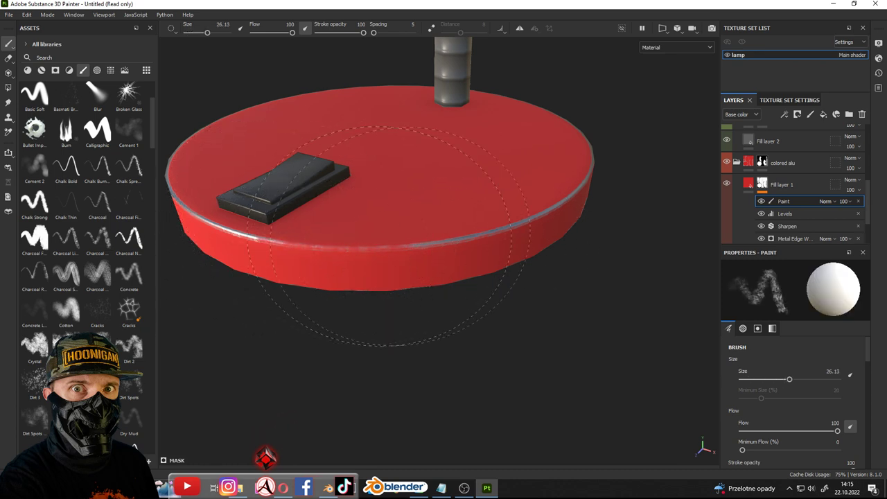
left_click_drag(478, 225, 492, 180)
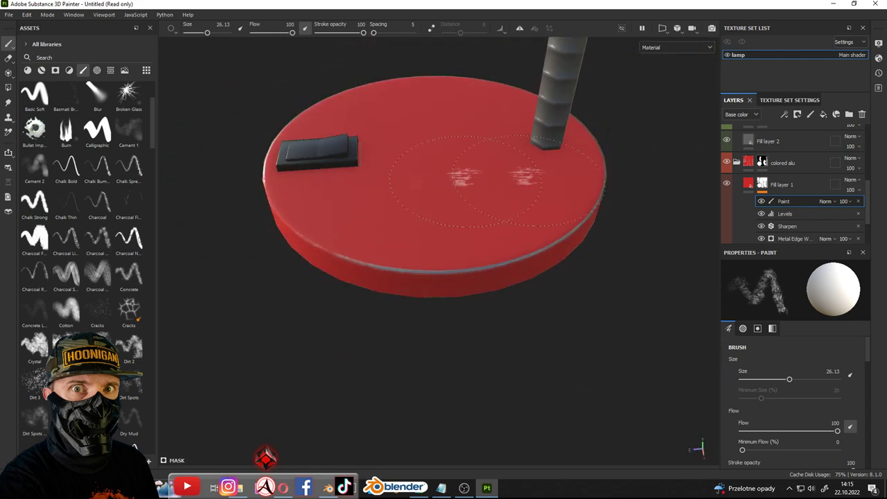
Switch to polygon fill and frame the base rim closely with a brush near size 4
left_click(9, 88)
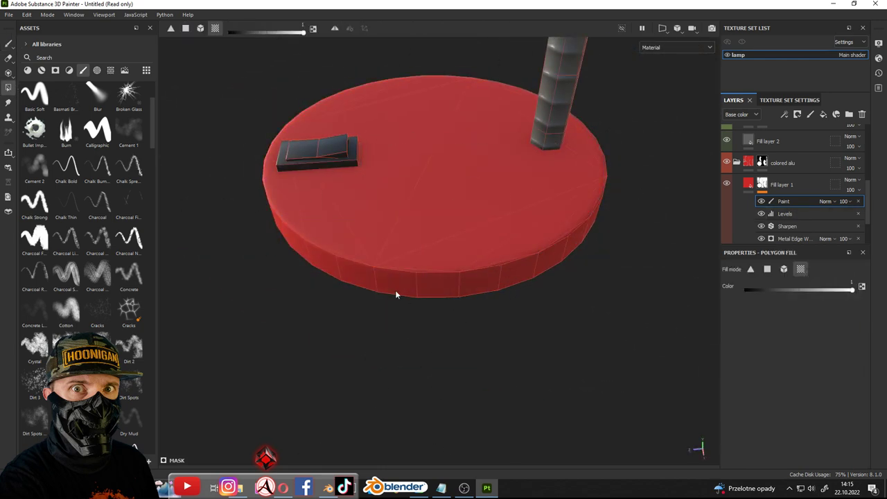
left_click_drag(301, 255, 420, 267, "alt")
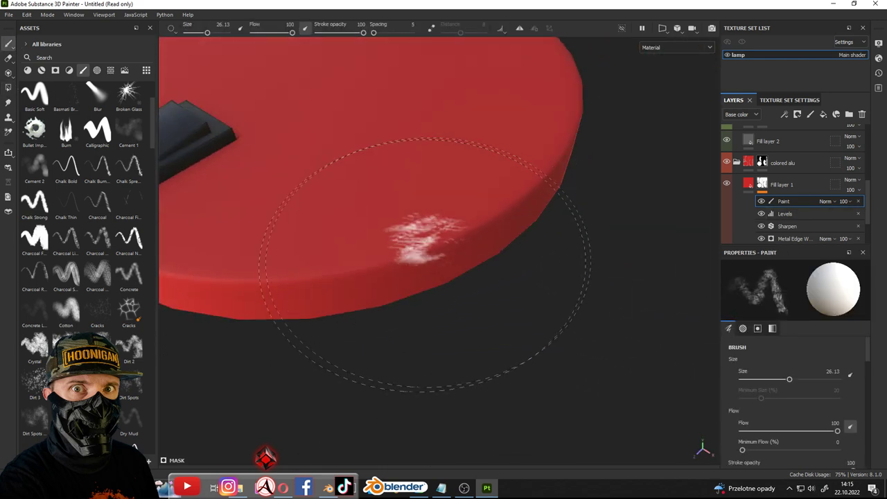
right_click_drag(421, 267, 363, 264, "ctrl")
mouse_move(362, 264)
left_mouse_down("alt")
mouse_move(445, 262)
mouse_move(268, 263)
left_mouse_up("alt")
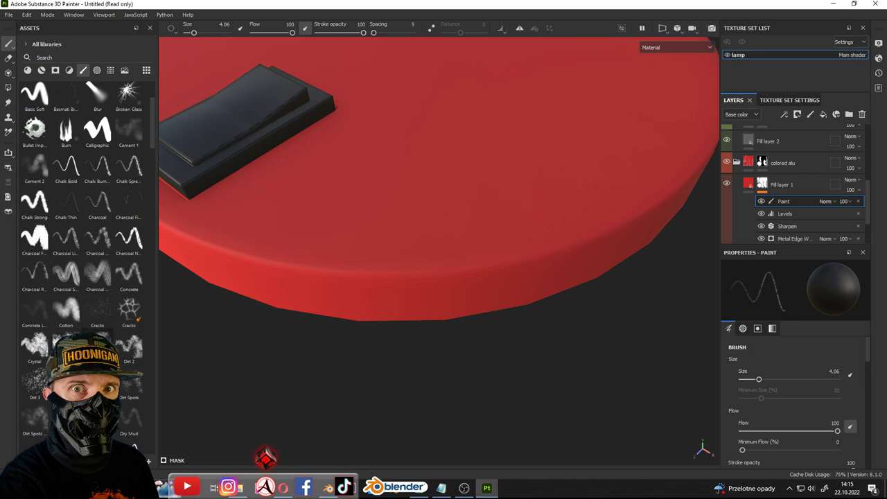
Choose the Dirt 2 brush and undo its dark test strokes on the base
left_click(129, 346)
left_click_drag(278, 208, 388, 312)
scroll(375, 277, "up", 3)
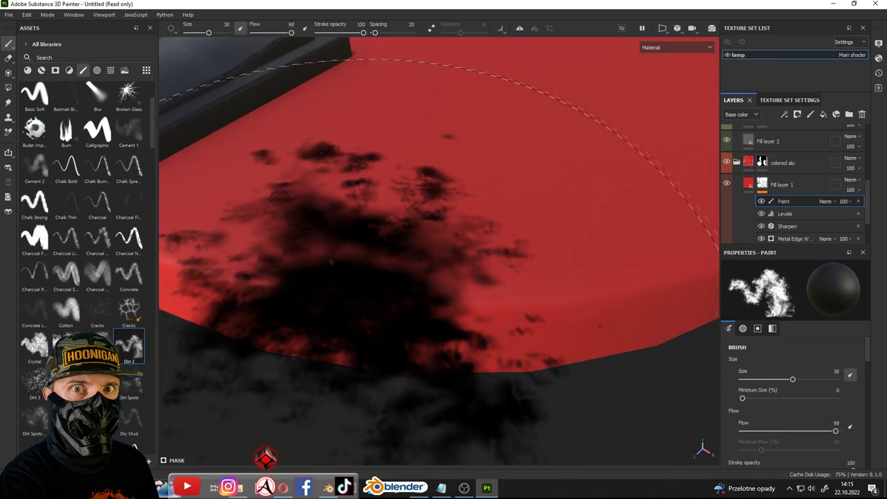
key("ctrl+z")
key("ctrl+z")
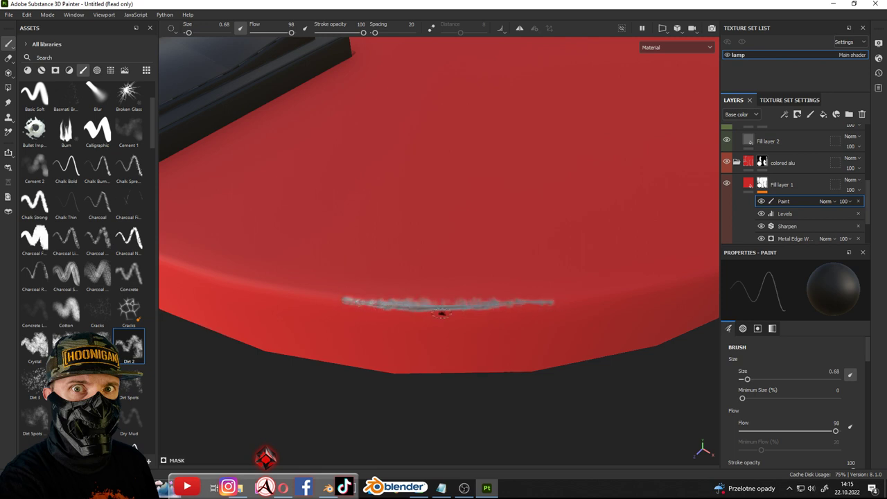
Paint silver wear along the base rim, alternating fine and wider brush sizes
left_click_drag(563, 302, 400, 311, "alt")
right_click_drag(400, 310, 430, 311, "ctrl")
left_click(406, 313)
left_click_drag(406, 312, 396, 299, "alt")
right_click_drag(395, 300, 370, 294, "ctrl")
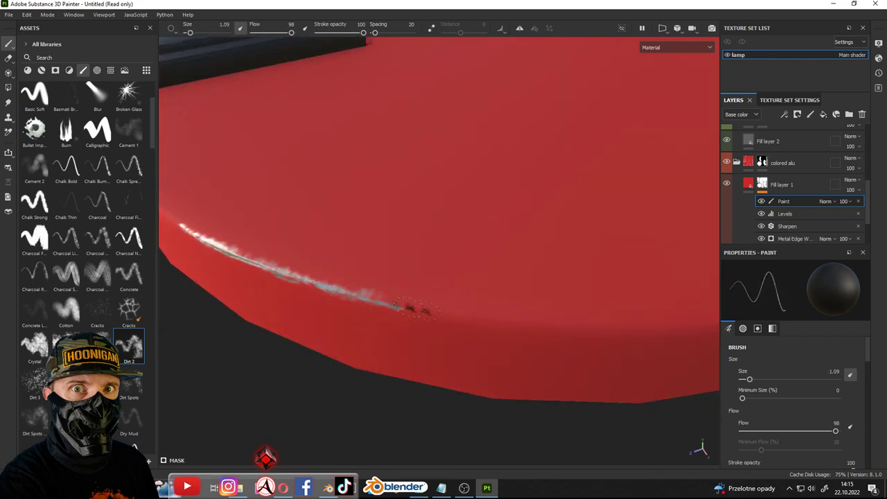
left_click_drag(414, 309, 515, 322)
right_click_drag(519, 321, 555, 319, "ctrl")
left_click_drag(378, 305, 416, 291)
right_click_drag(416, 291, 344, 299, "alt")
Swap the paint colour and run a worn grey stroke along the base rim
key("x")
left_click_drag(305, 298, 547, 298)
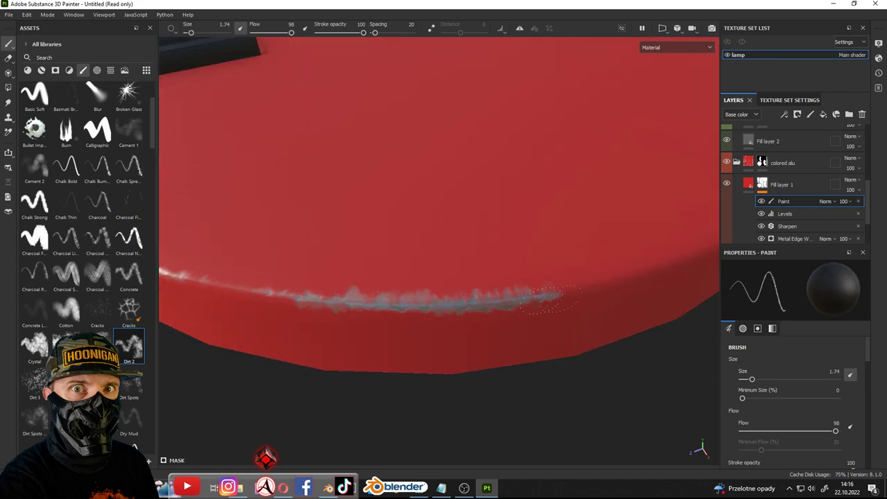
mouse_move(644, 296)
left_mouse_down("alt")
mouse_move(347, 307)
mouse_move(485, 285)
mouse_move(517, 262)
mouse_move(551, 263)
left_mouse_up("alt")
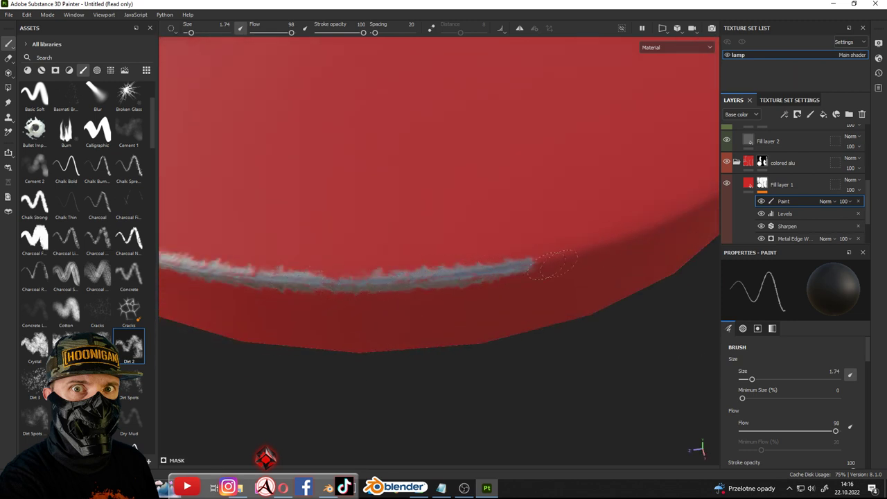
scroll(565, 255, "down", 5)
scroll(581, 253, "up", 5)
mouse_move(554, 261)
left_mouse_down("alt")
mouse_move(506, 277)
mouse_move(384, 272)
left_mouse_up("alt")
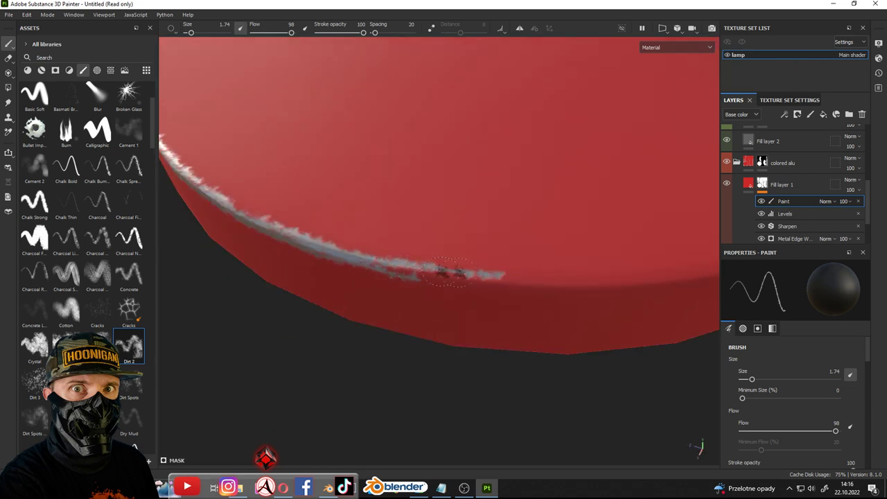
mouse_move(460, 286)
left_mouse_down()
mouse_move(645, 292)
mouse_move(460, 284)
mouse_move(501, 274)
left_mouse_up()
Add more worn strokes along the lower rim of the base
mouse_move(553, 268)
left_mouse_down("alt")
mouse_move(489, 261)
mouse_move(479, 240)
mouse_move(385, 264)
left_mouse_up("alt")
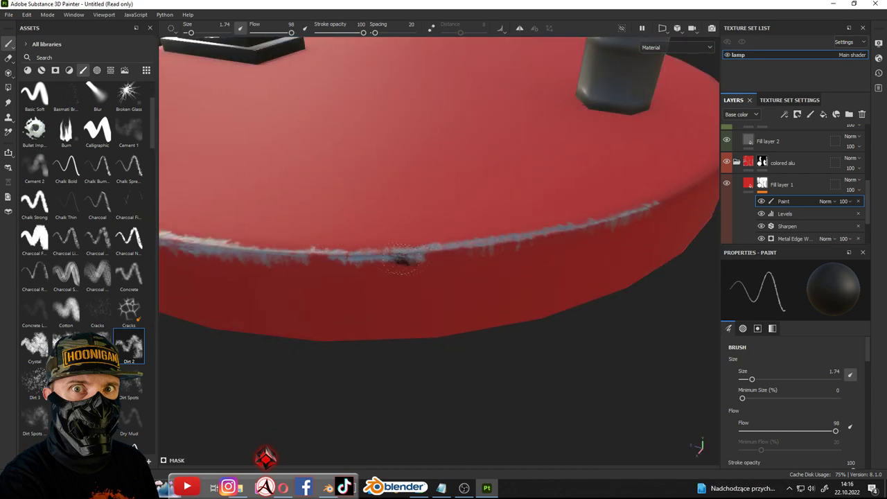
mouse_move(619, 217)
left_mouse_down("alt")
mouse_move(406, 290)
mouse_move(518, 199)
mouse_move(346, 326)
mouse_move(485, 277)
left_mouse_up("alt")
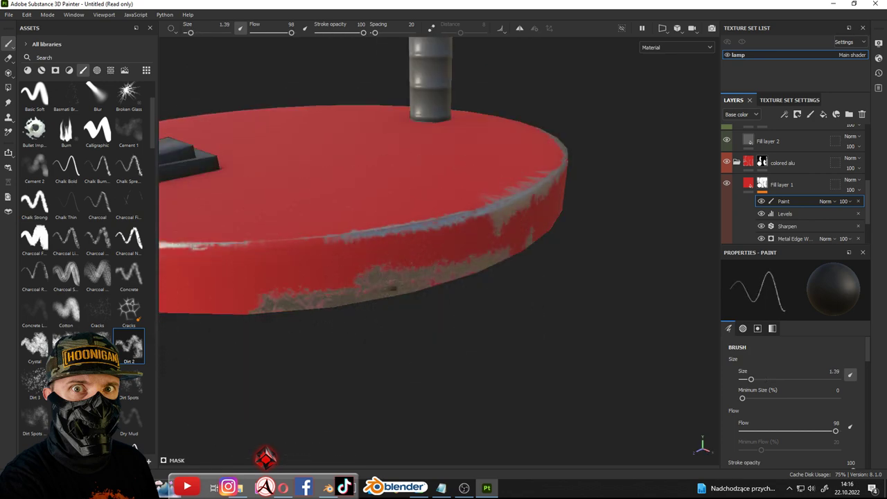
left_click_drag(277, 295, 527, 264)
mouse_move(572, 231)
left_mouse_down("alt")
mouse_move(486, 208)
mouse_move(499, 180)
mouse_move(506, 277)
mouse_move(416, 208)
left_mouse_up("alt")
scroll(499, 208, "up", 3)
Return to the brush and paint silver wear along the base's front and left rim
key("4")
key("1")
mouse_move(538, 206)
left_mouse_down("alt")
mouse_move(645, 270)
mouse_move(527, 277)
mouse_move(377, 253)
left_mouse_up("alt")
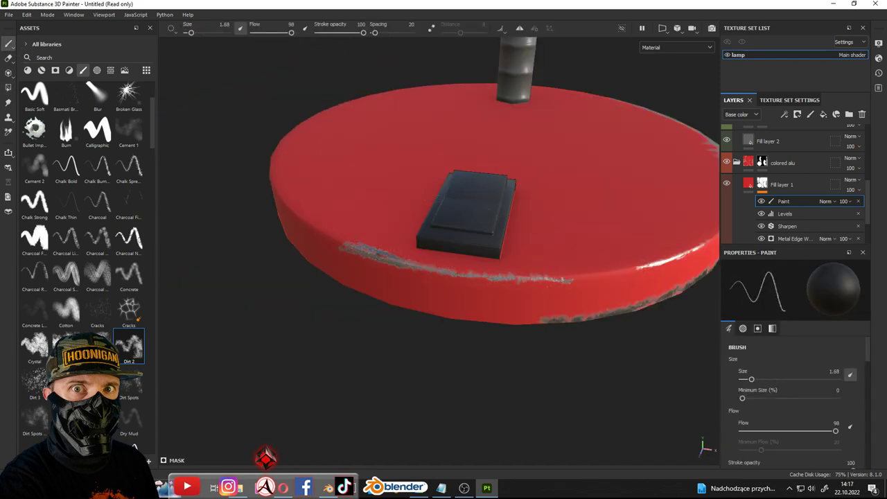
right_click_drag(574, 278, 610, 272, "ctrl")
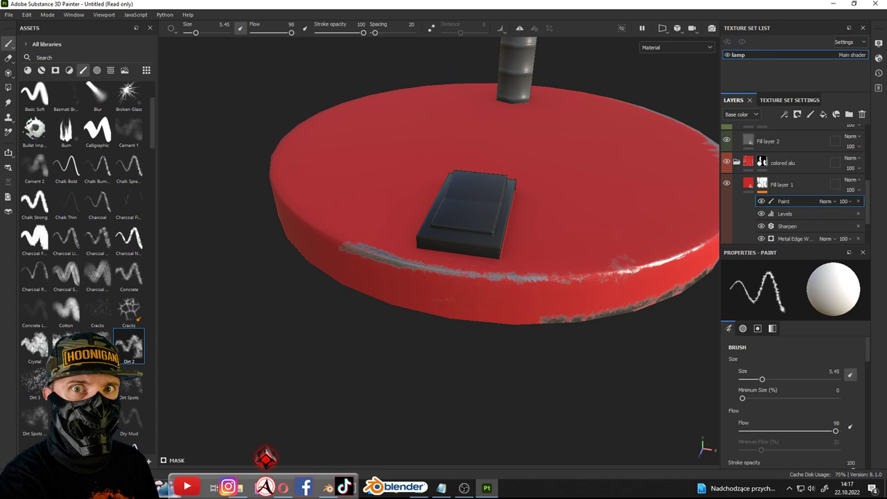
left_click_drag(555, 284, 375, 281, "alt")
left_click_drag(431, 230, 307, 233, "alt")
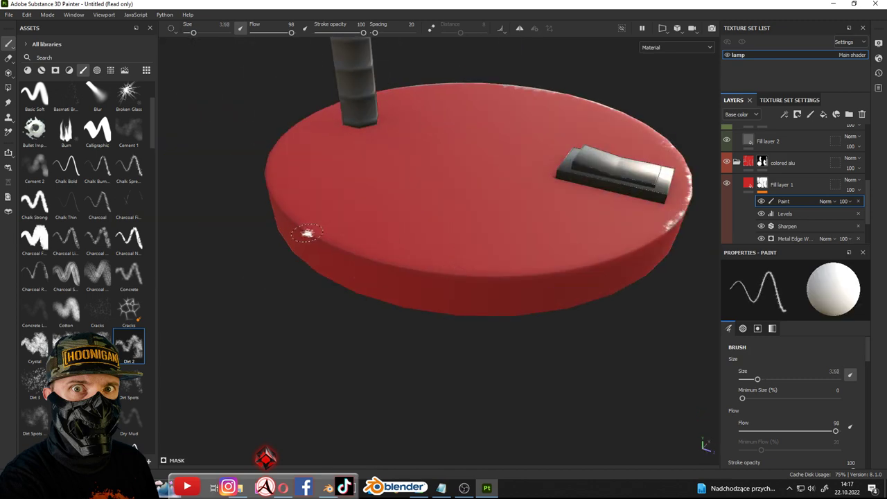
right_click_drag(307, 234, 316, 238, "ctrl")
mouse_move(437, 269)
left_mouse_down()
mouse_move(339, 272)
mouse_move(584, 320)
left_mouse_up()
Paint wear along the side and lower edge of the base from a side-on view
right_click_drag(483, 320, 500, 320, "ctrl")
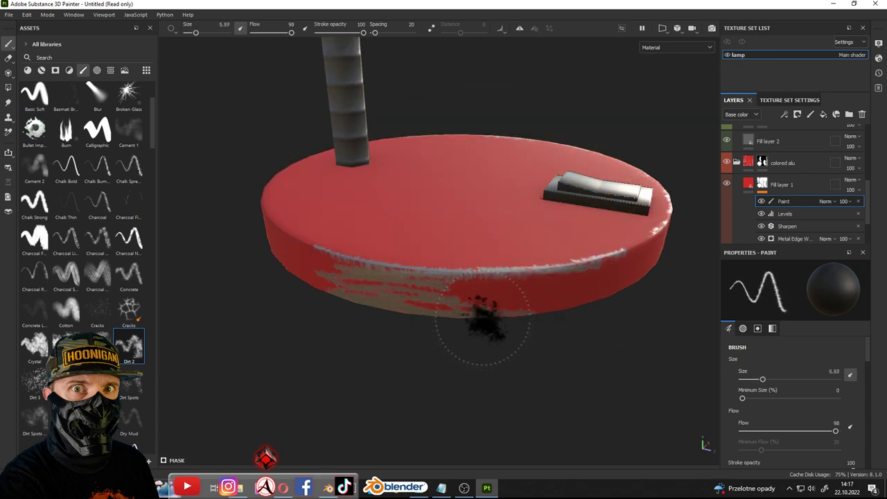
mouse_move(483, 320)
left_mouse_down("alt")
mouse_move(406, 307)
mouse_move(472, 341)
left_mouse_up("alt")
right_click_drag(472, 341, 464, 342, "ctrl")
mouse_move(463, 341)
left_mouse_down("alt")
mouse_move(416, 298)
mouse_move(360, 292)
left_mouse_up("alt")
mouse_move(208, 291)
left_mouse_down()
mouse_move(444, 288)
mouse_move(638, 247)
left_mouse_up()
right_click_drag(637, 247, 630, 247, "ctrl")
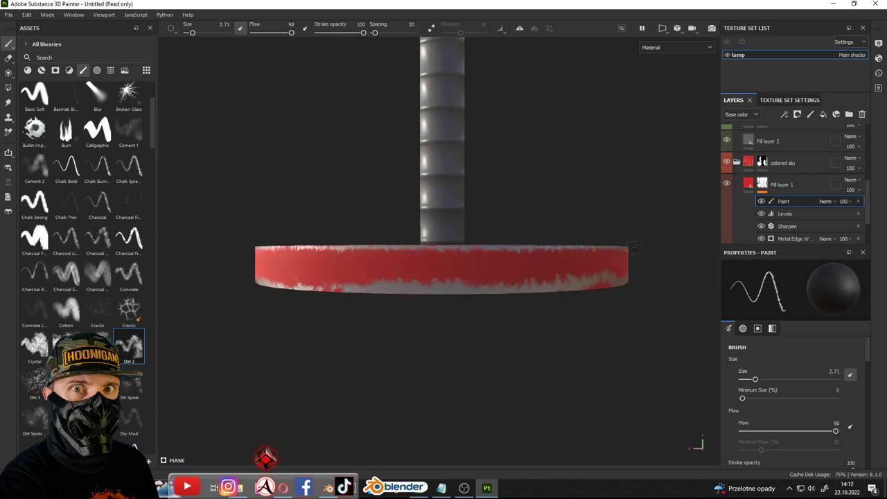
Lower the paint flow and resize the brush while moving closer to the base
mouse_move(551, 248)
left_mouse_down("alt")
mouse_move(590, 306)
mouse_move(429, 324)
mouse_move(485, 291)
left_mouse_up("alt")
right_click_drag(406, 307, 506, 285, "ctrl")
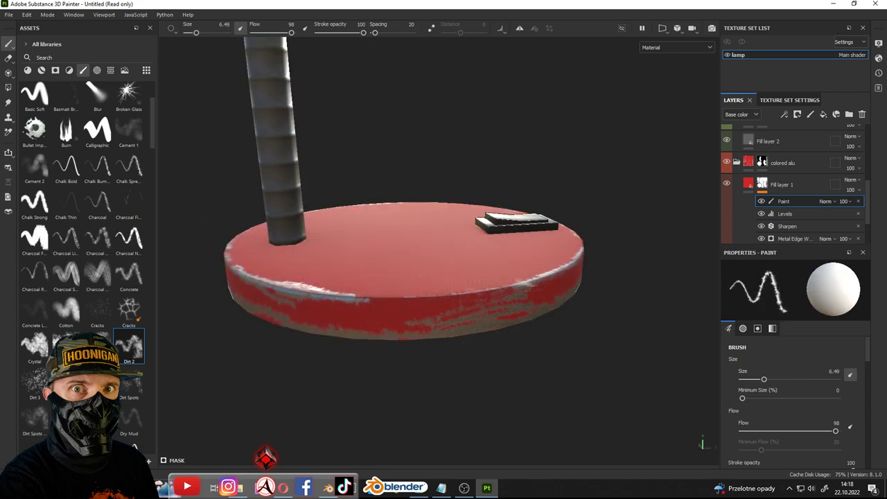
left_click_drag(493, 308, 465, 312, "ctrl")
right_click_drag(465, 312, 444, 313, "ctrl")
left_click_drag(444, 312, 187, 233, "alt")
right_click_drag(416, 312, 388, 333, "alt")
left_click_drag(388, 333, 361, 326, "ctrl")
right_click_drag(361, 326, 385, 340, "ctrl")
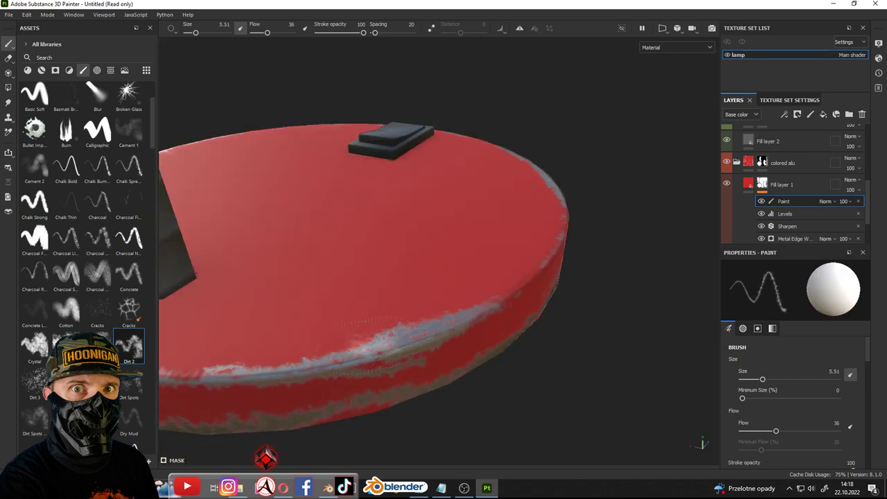
Survey the whole lamp, then level a close-up on the base and retune brush size and flow
mouse_move(386, 359)
left_mouse_down("alt")
mouse_move(416, 333)
mouse_move(497, 340)
mouse_move(520, 312)
left_mouse_up("alt")
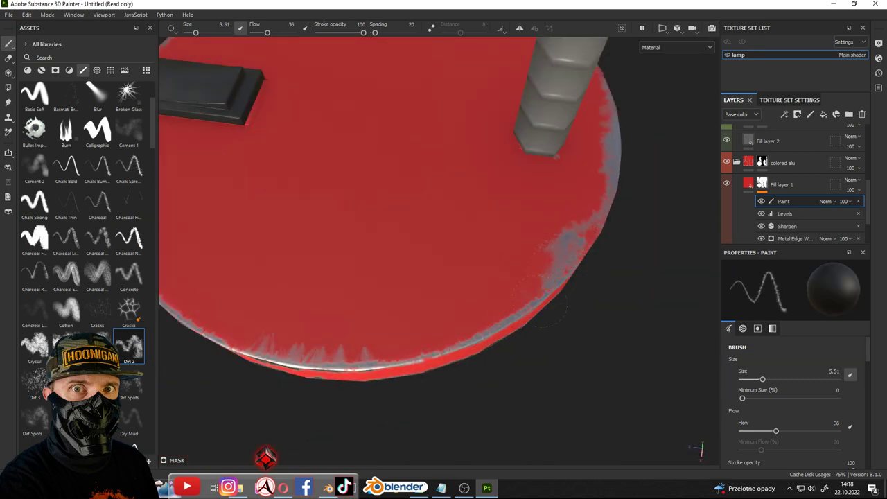
right_click_drag(520, 311, 559, 234, "alt")
left_click_drag(559, 234, 419, 317, "alt")
right_click_drag(419, 317, 402, 327, "alt")
left_click_drag(402, 328, 392, 337, "alt")
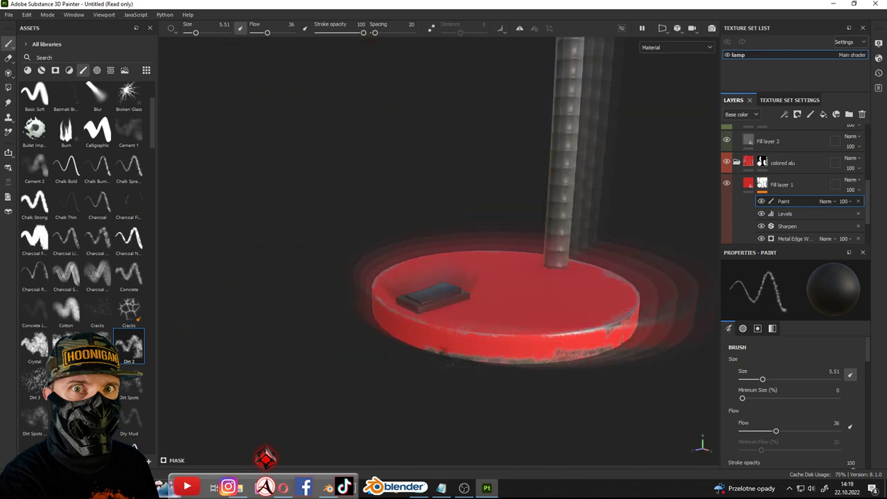
right_click_drag(392, 336, 407, 336, "alt")
mouse_move(406, 337)
left_mouse_down("alt")
mouse_move(415, 360)
mouse_move(360, 361)
left_mouse_up("alt")
right_click_drag(361, 360, 327, 370, "shift")
left_click_drag(327, 370, 305, 319, "alt")
right_click_drag(305, 319, 301, 312, "ctrl")
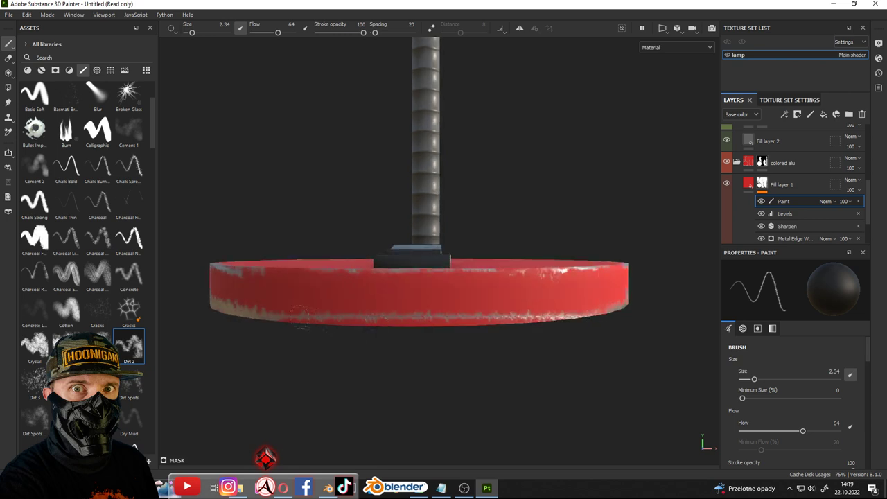
right_click_drag(381, 310, 537, 319, "shift")
Close in on the open end of the shade and switch from polygon fill back to the brush
left_click_drag(537, 319, 513, 333, "alt")
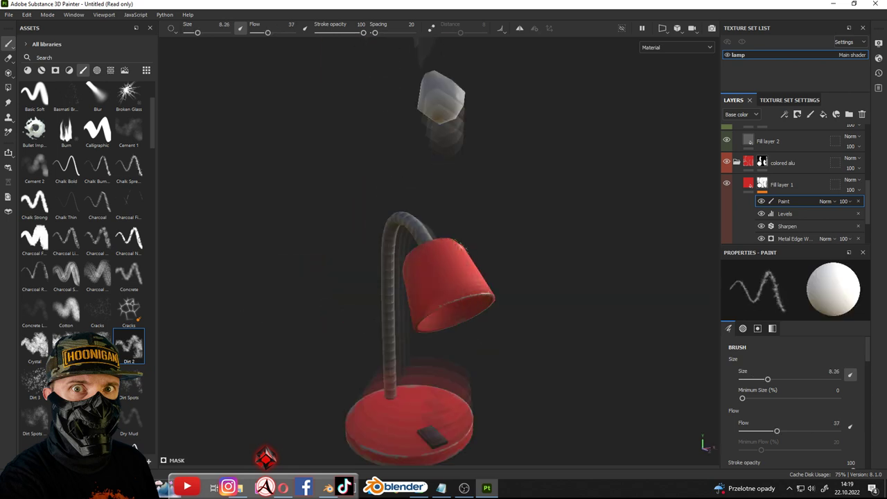
right_click_drag(513, 333, 529, 348, "alt")
mouse_move(529, 349)
left_mouse_down("alt")
mouse_move(626, 242)
mouse_move(610, 208)
left_mouse_up("alt")
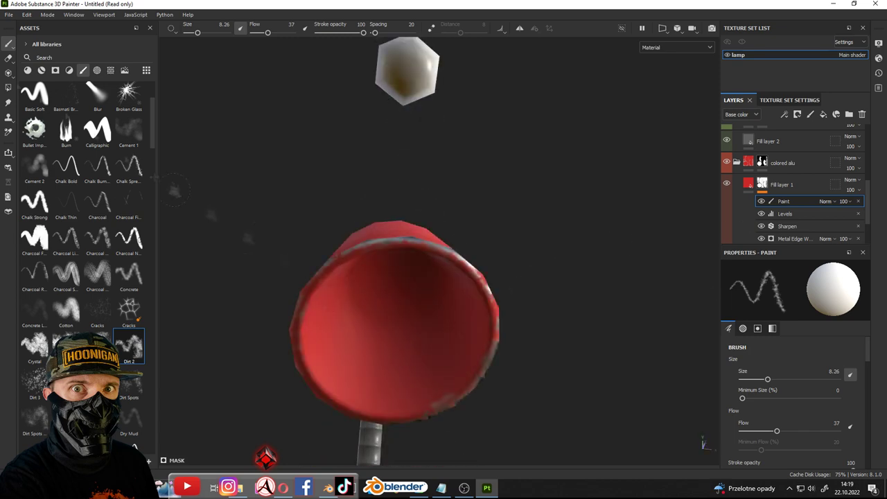
key("4")
scroll(804, 196, "down", 2)
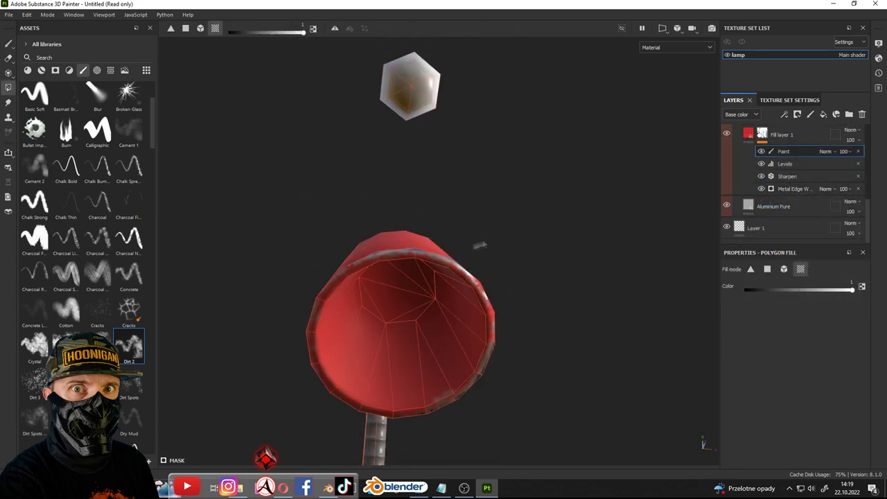
scroll(425, 293, "up", 3)
key("1")
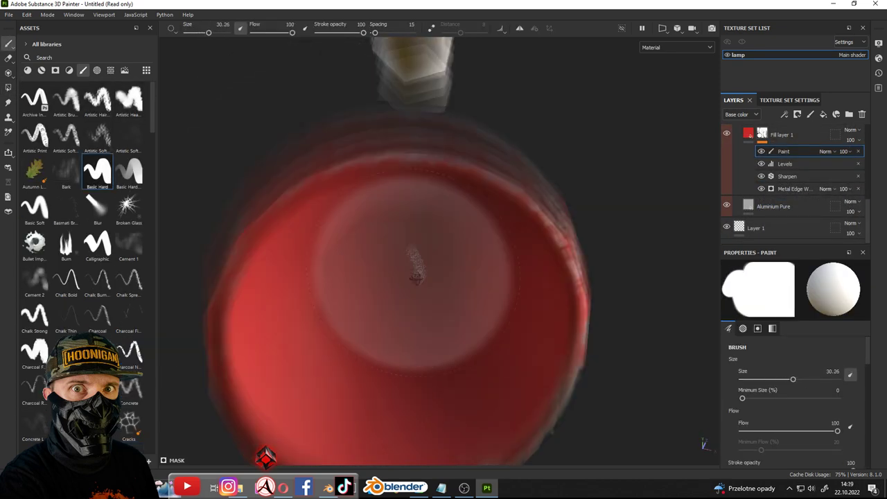
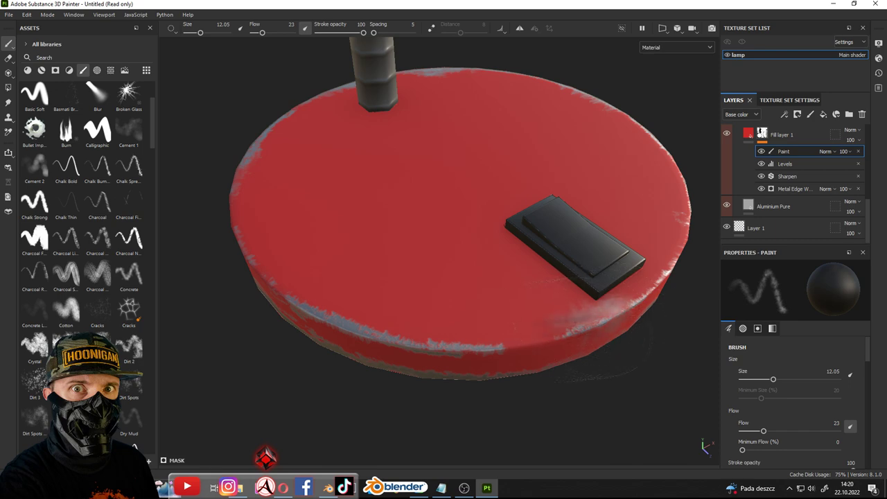
Orbit around the lamp base and shade to inspect the worn red paint edges
left_click_drag(596, 367, 413, 295, "alt")
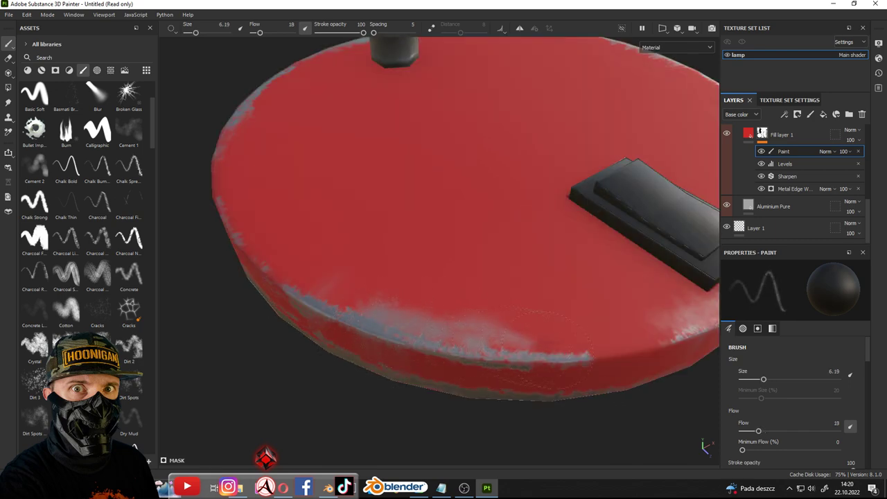
left_click_drag(548, 347, 425, 355, "alt")
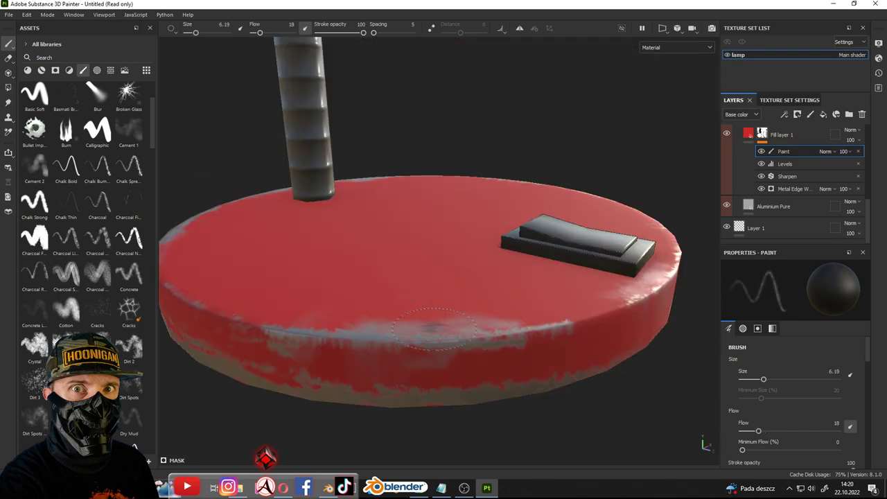
scroll(424, 355, "up", 3)
key("f")
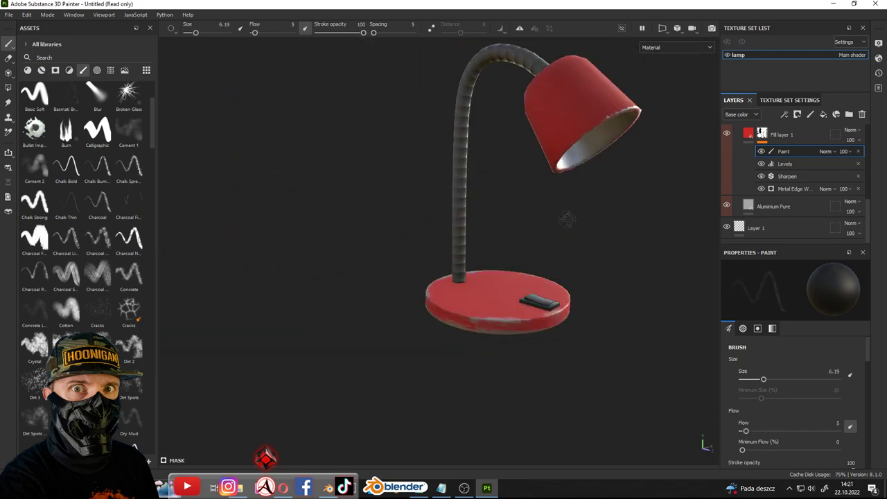
left_click_drag(568, 222, 485, 307, "alt")
scroll(548, 265, "up", 3)
scroll(552, 217, "up", 2)
mouse_move(552, 218)
left_mouse_down("alt")
mouse_move(541, 229)
mouse_move(558, 204)
left_mouse_up("alt")
scroll(559, 204, "up", 5)
scroll(365, 160, "down", 3)
Hide the Paint layer in Fill layer 1's mask to see the clean red base
mouse_move(462, 234)
left_mouse_down("alt")
mouse_move(569, 311)
mouse_move(527, 253)
left_mouse_up("alt")
scroll(519, 115, "up", 3)
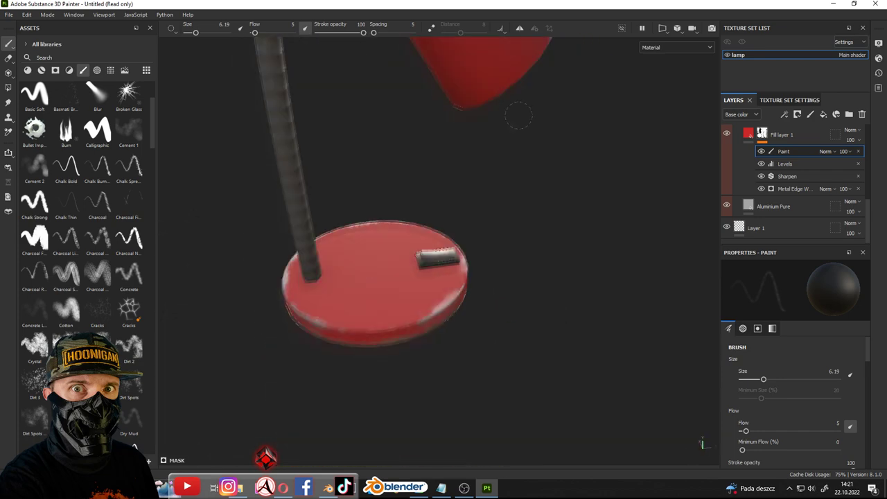
mouse_move(519, 115)
left_mouse_down("alt")
mouse_move(368, 239)
mouse_move(551, 243)
left_mouse_up("alt")
scroll(551, 243, "down", 3)
mouse_move(551, 196)
left_mouse_down("alt")
mouse_move(495, 267)
mouse_move(509, 247)
left_mouse_up("alt")
scroll(513, 232, "up", 4)
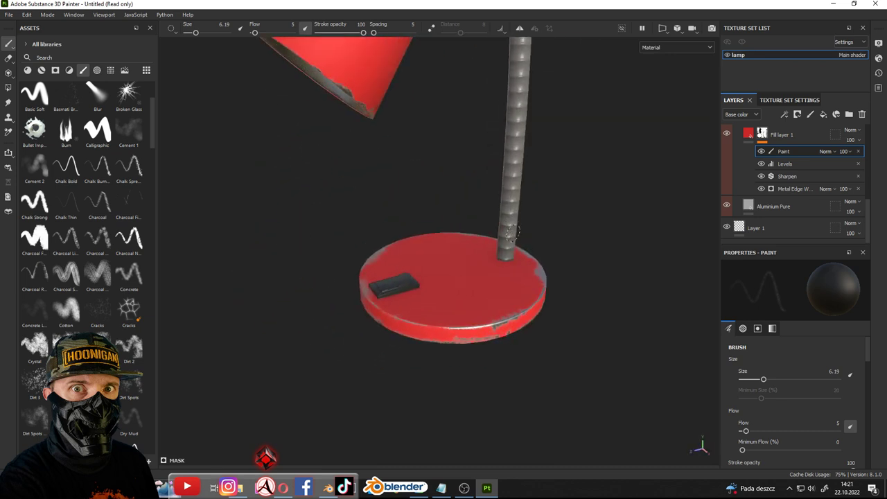
left_click(762, 152)
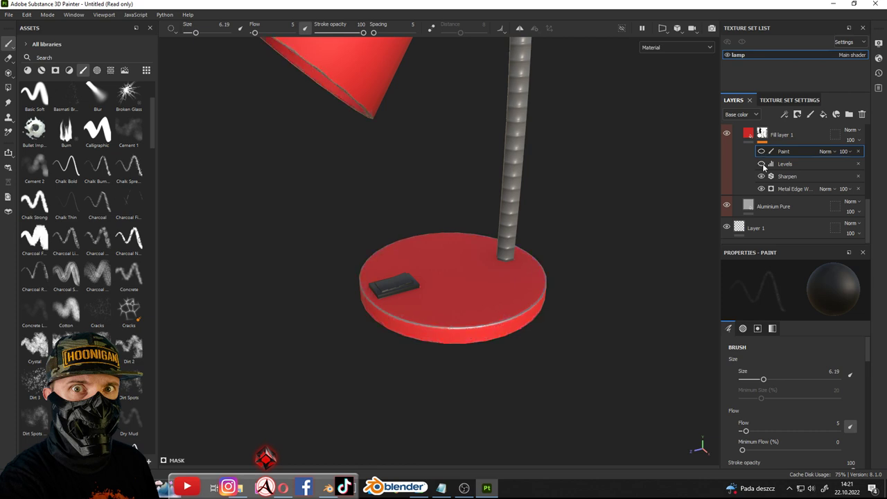
Toggle the Sharpen effect in Fill layer 1's mask and turn the Paint wear back on
left_click(762, 177)
scroll(402, 330, "up", 5)
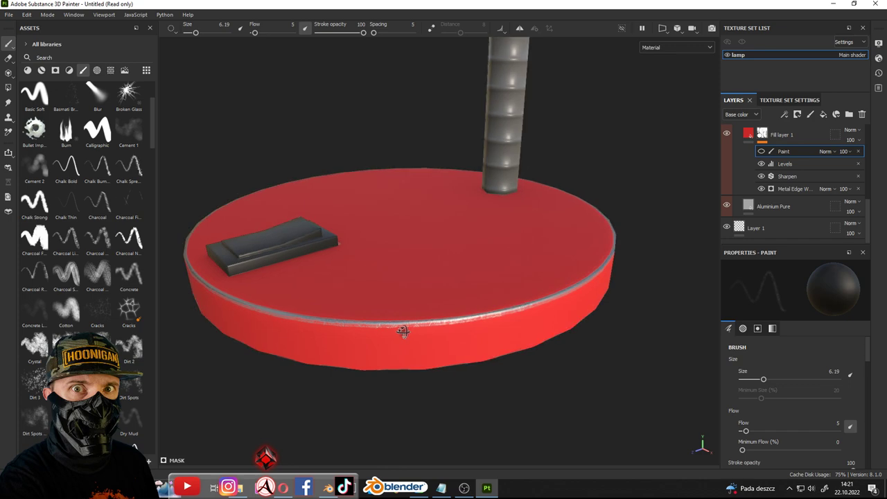
key("f")
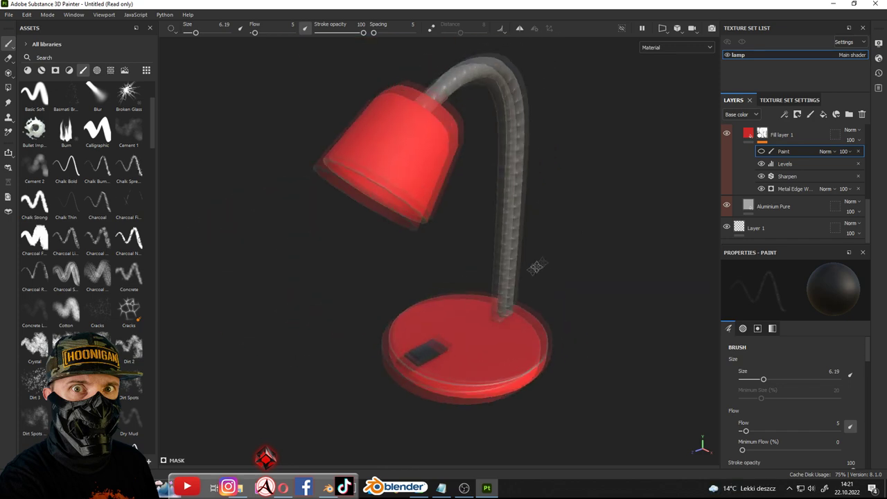
left_click(762, 151)
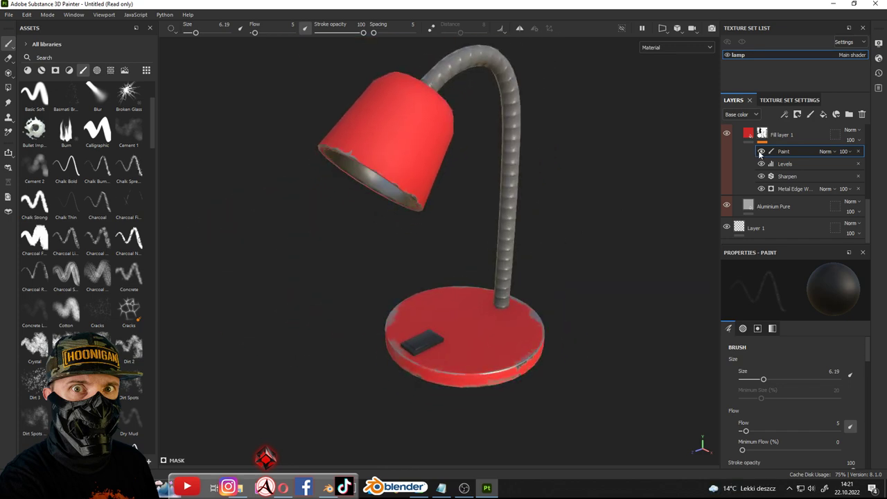
left_click_drag(379, 270, 643, 248, "alt")
scroll(519, 240, "up", 5)
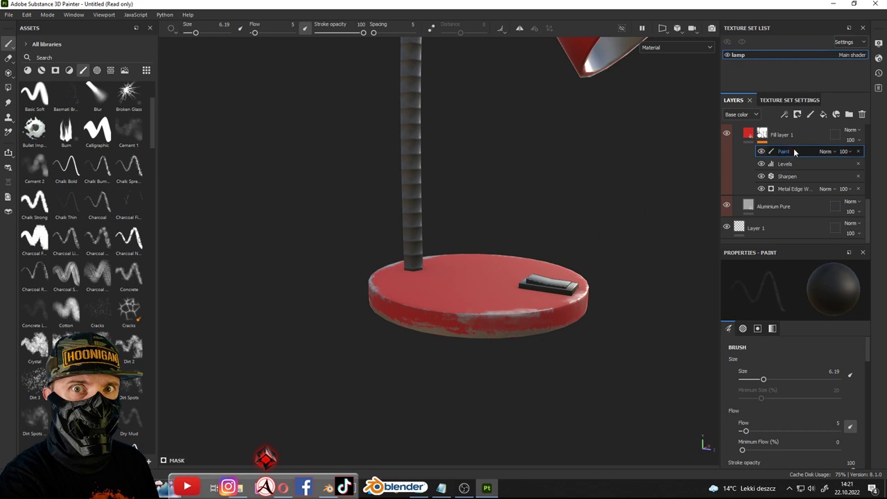
Flip the Paint layer off and on to compare, leaving the wear visible
left_click(761, 152)
left_click(761, 151)
left_click(761, 152)
left_click(761, 151)
mouse_move(624, 187)
left_mouse_down("alt")
mouse_move(590, 206)
mouse_move(589, 257)
left_mouse_up("alt")
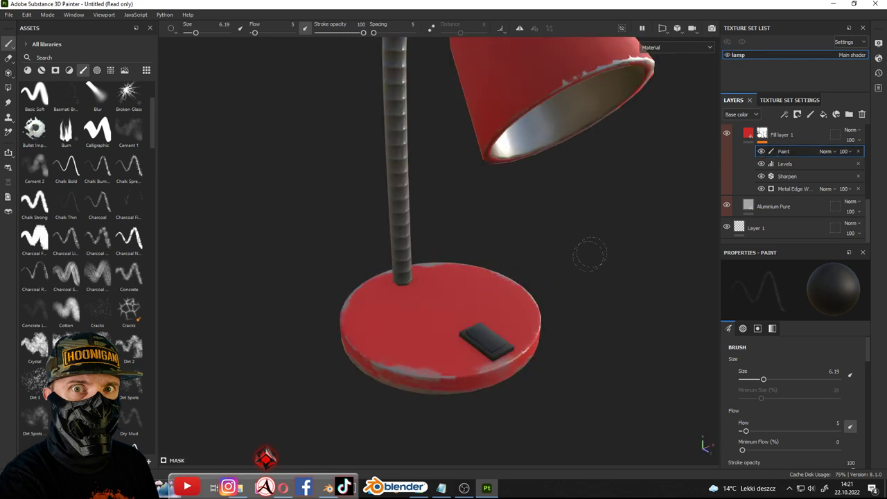
scroll(574, 205, "down", 5)
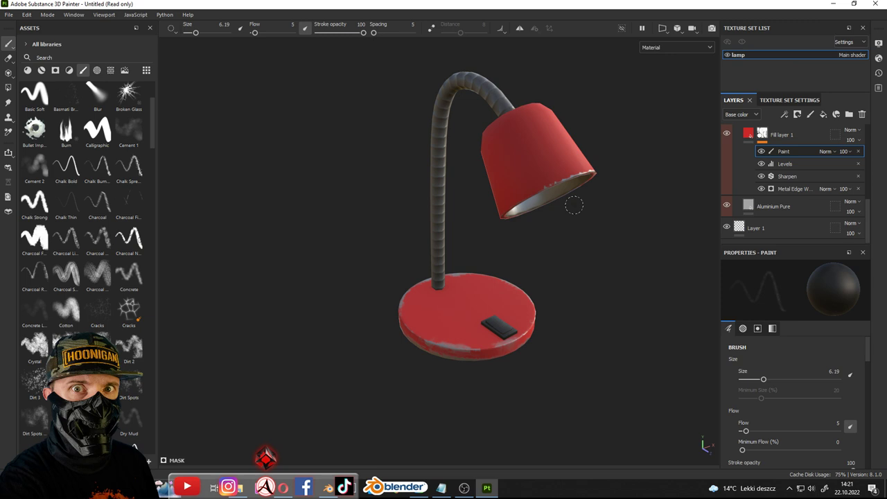
scroll(756, 167, "up", 3)
scroll(801, 217, "up", 2)
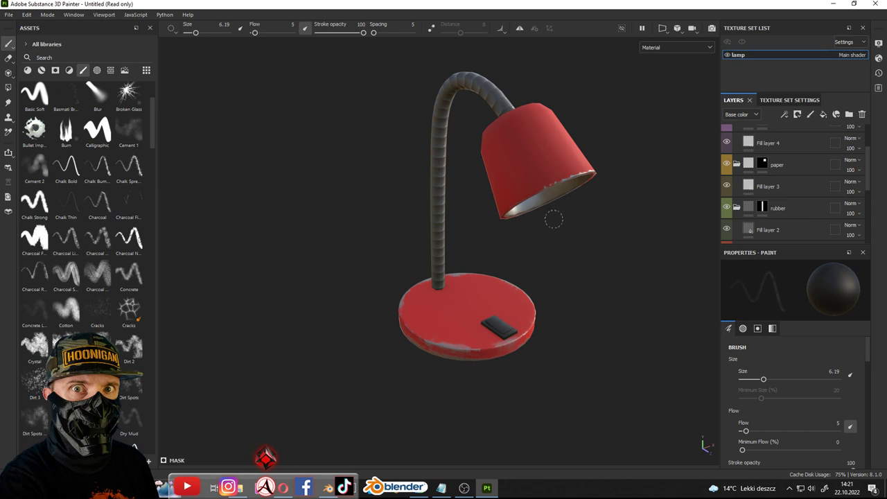
scroll(553, 219, "up", 3)
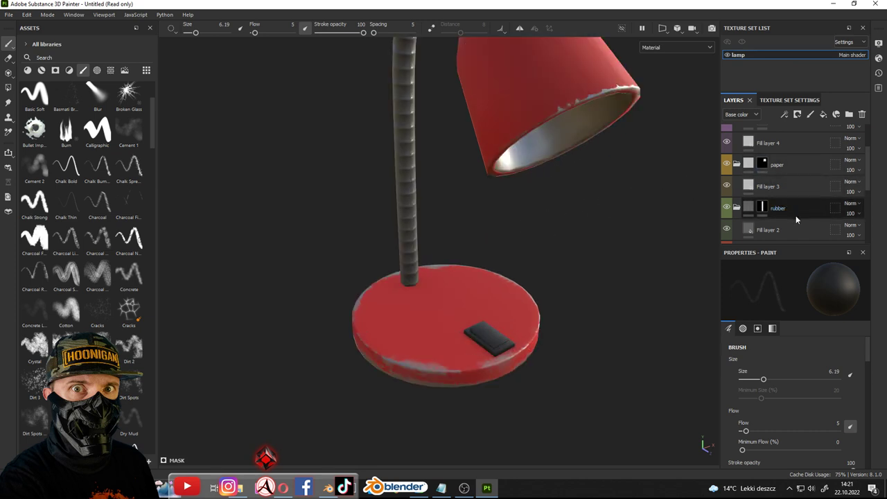
scroll(796, 220, "up", 3)
Add a new fill layer on top of the stack with a black mask
left_click(810, 135)
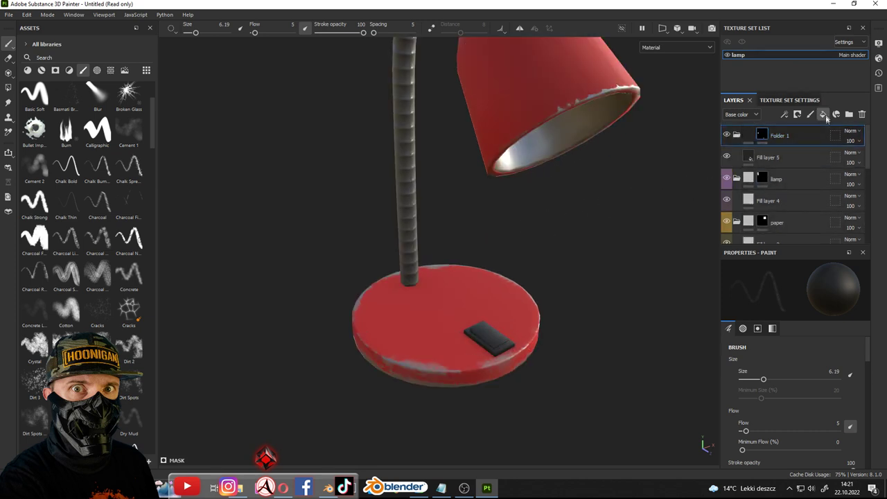
left_click(824, 114)
right_click(797, 136)
left_click(783, 16)
right_click(753, 138)
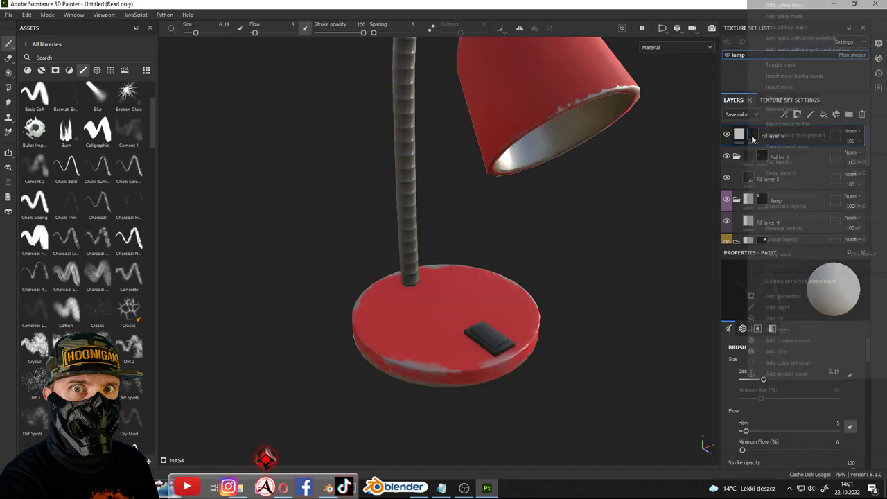
left_click(606, 109)
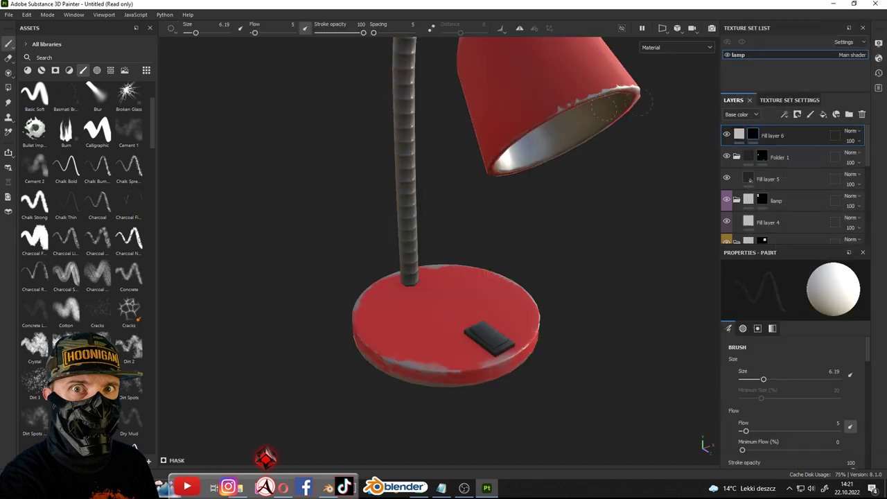
Find the Occlusion smart mask by searching 'oclu' and apply it to Fill layer 6
left_click(69, 70)
scroll(104, 104, "up", 3)
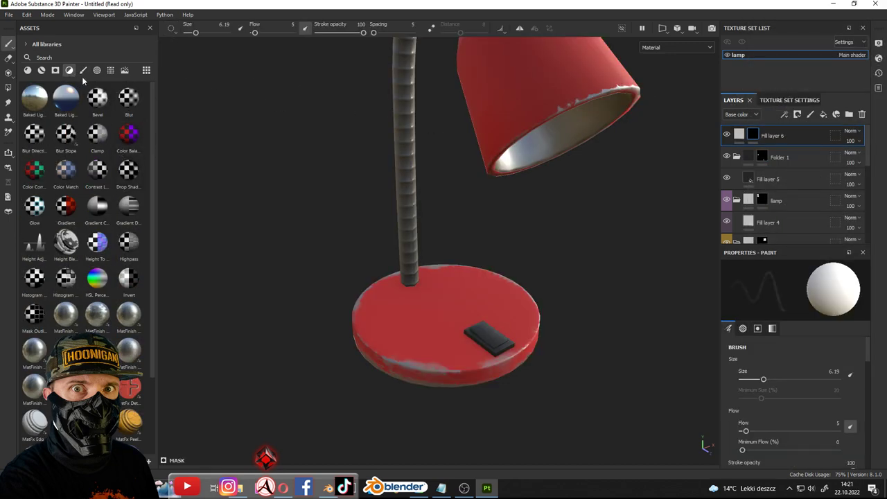
left_click(55, 70)
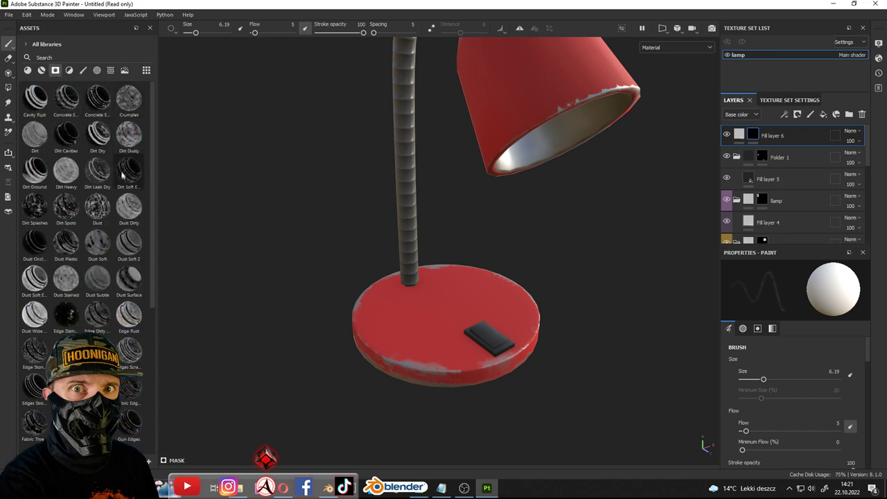
scroll(122, 262, "down", 7)
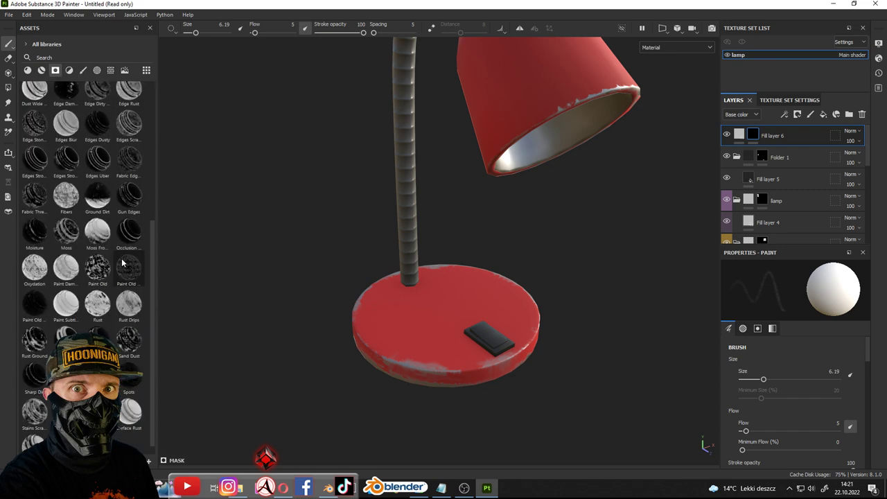
mouse_move(128, 232)
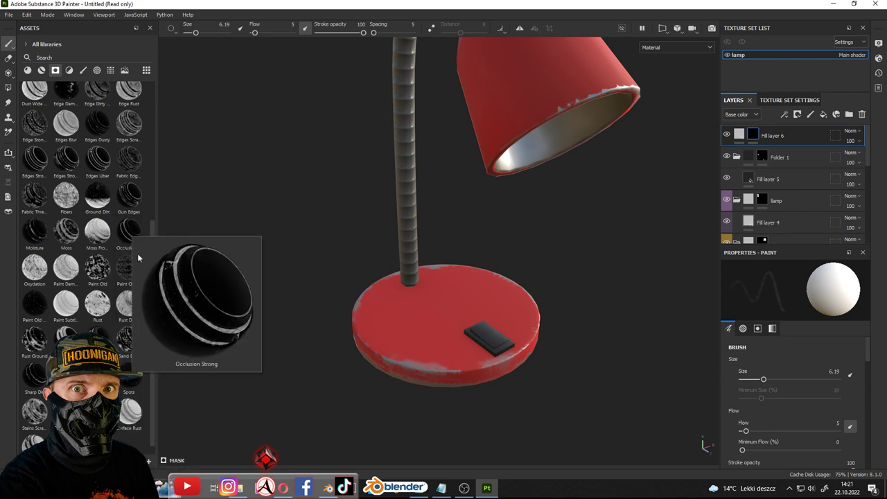
scroll(150, 266, "up", 3)
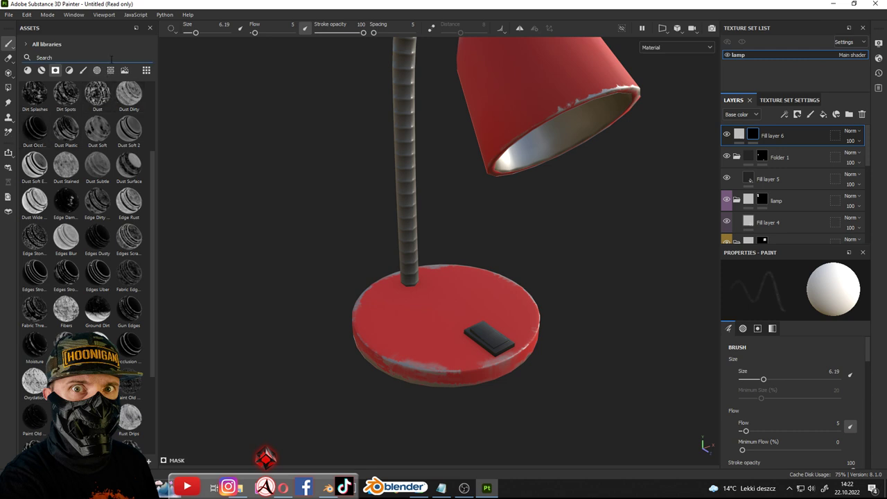
type("oclu")
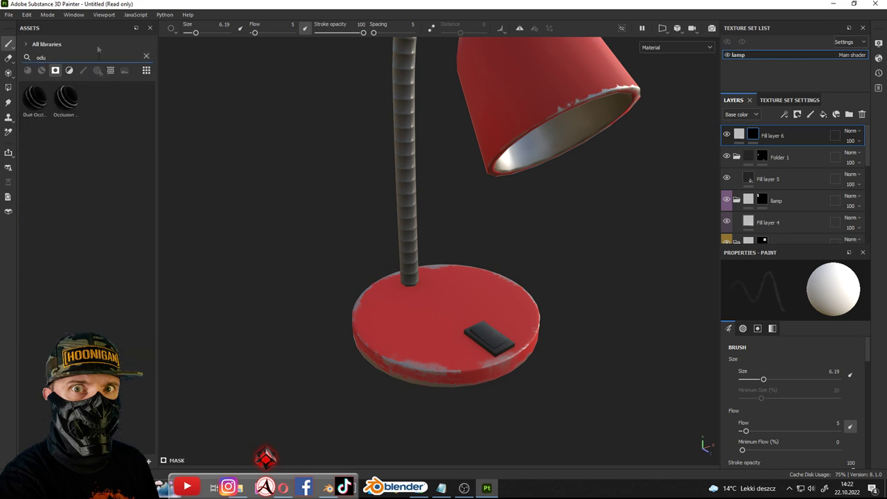
left_click_drag(66, 97, 768, 135)
scroll(461, 298, "up", 2)
scroll(461, 298, "down", 2)
scroll(485, 277, "down", 3)
scroll(520, 250, "down", 2)
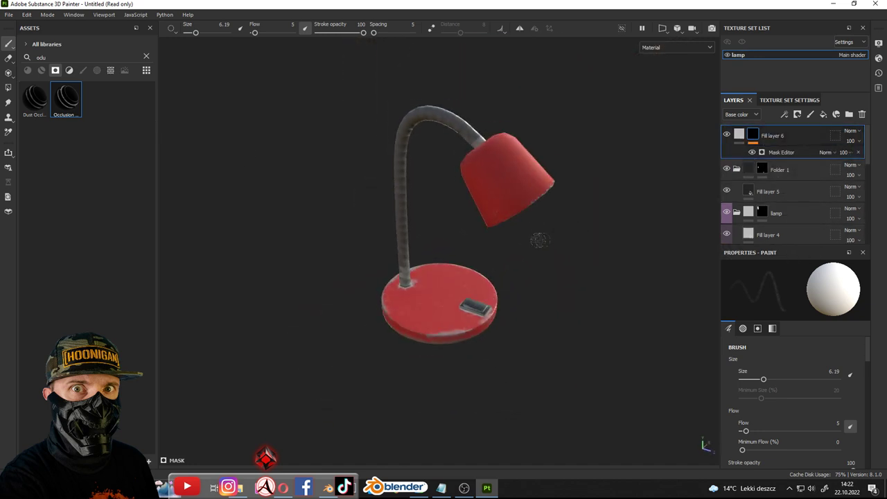
scroll(534, 239, "up", 3)
scroll(594, 159, "up", 2)
Toggle Fill layer 6 off and on to compare the grime, then select its fill
left_click(726, 135)
left_click(726, 134)
left_click(727, 135)
left_click(728, 136)
left_click(728, 135)
left_click(727, 135)
left_click(740, 135)
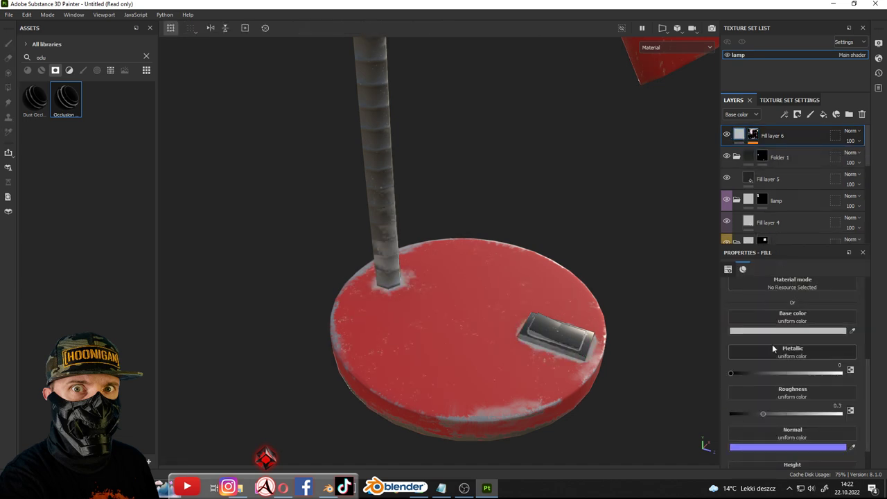
scroll(773, 349, "up", 3)
scroll(763, 384, "down", 3)
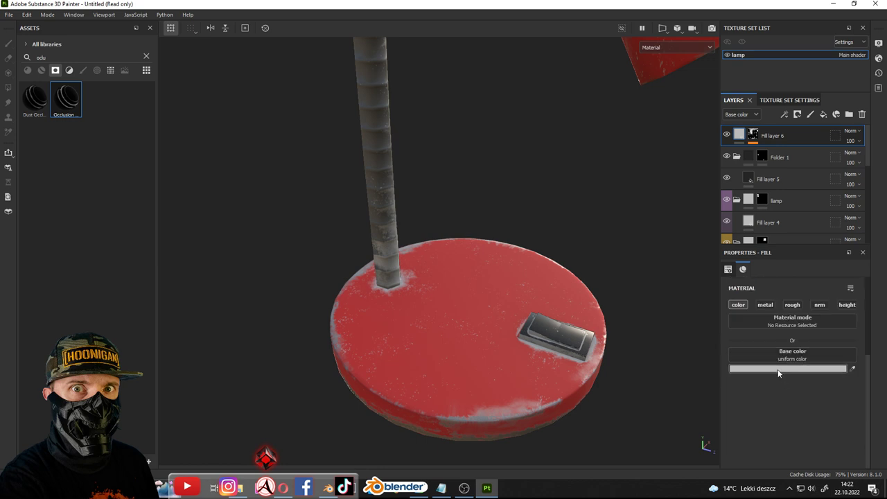
Set Fill layer 6's base colour to dark grey 404040
left_click(779, 369)
left_click_drag(701, 380, 636, 398)
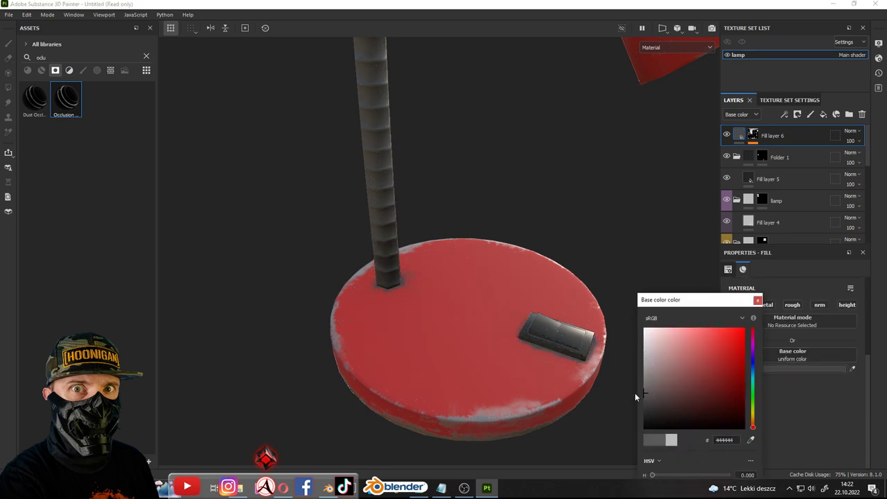
left_click_drag(635, 398, 631, 433)
left_click(758, 300)
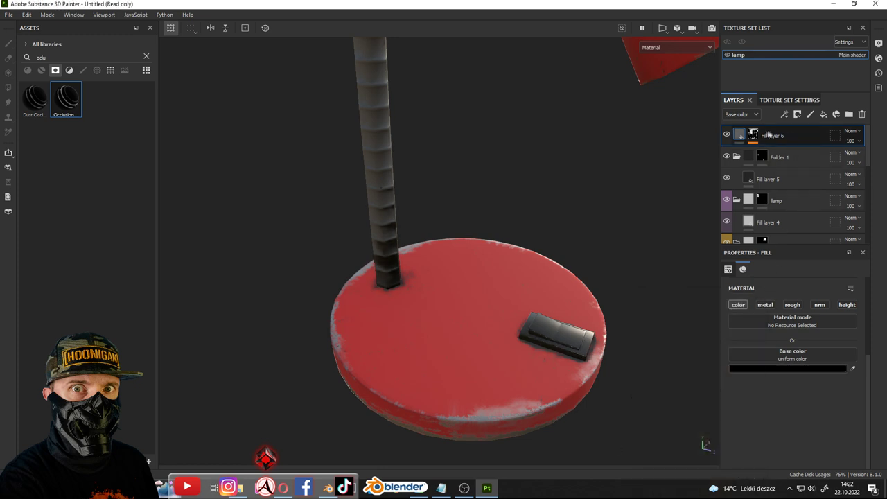
left_click(754, 135)
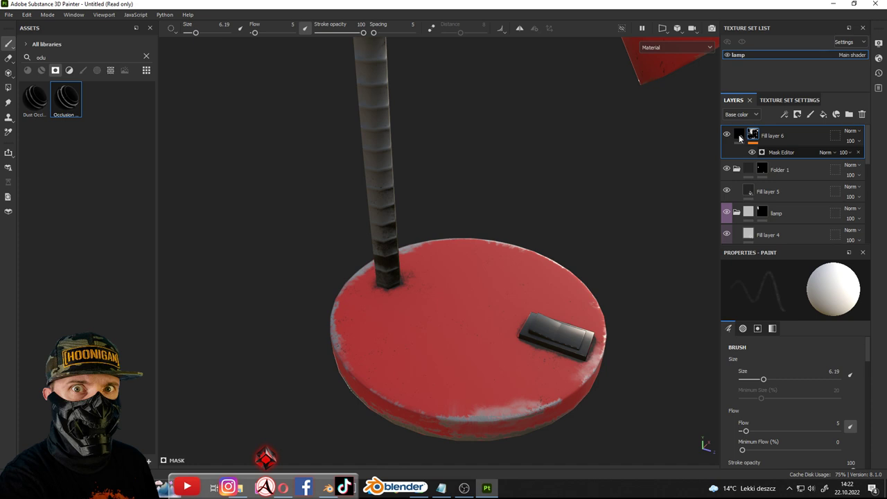
left_click(739, 136)
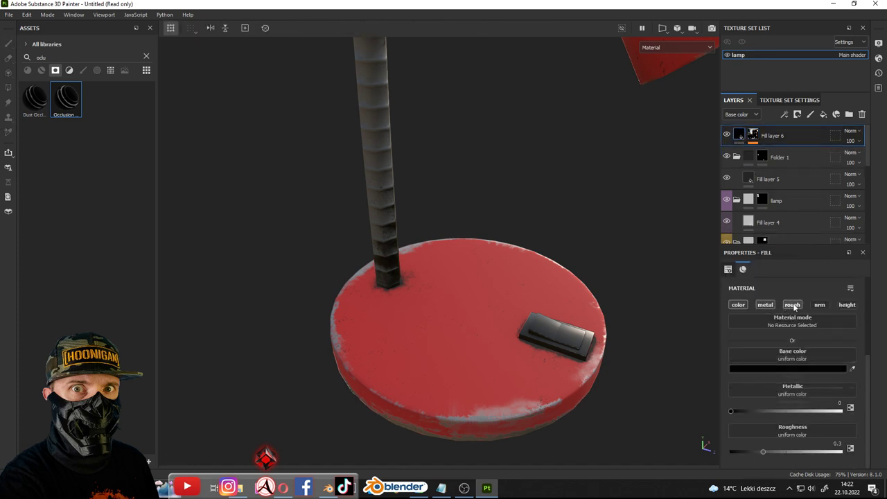
scroll(555, 305, "down", 5)
scroll(474, 308, "up", 5)
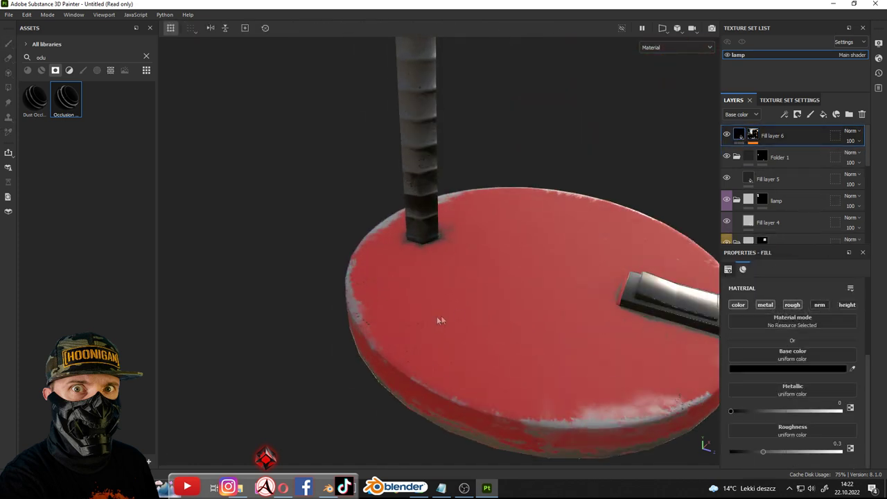
Orbit and zoom in to inspect the darkened grime around the switch
left_click_drag(433, 316, 508, 310, "alt")
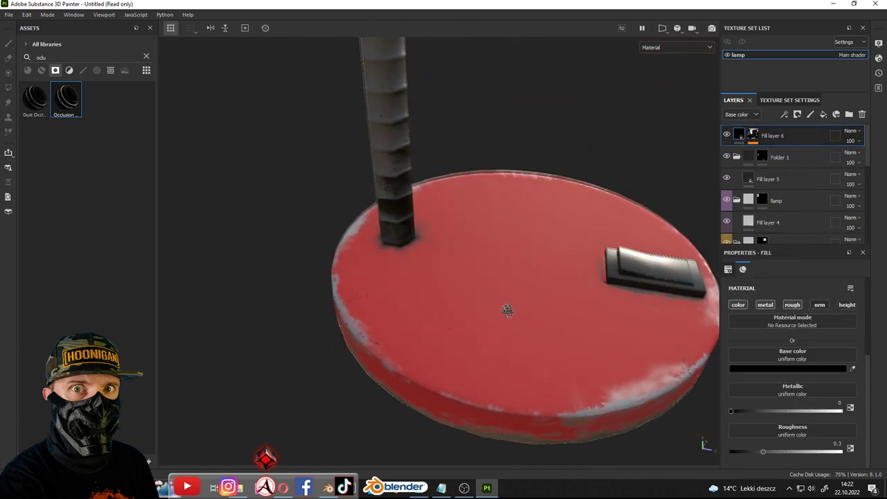
scroll(527, 298, "down", 5)
left_click_drag(544, 282, 468, 337, "alt")
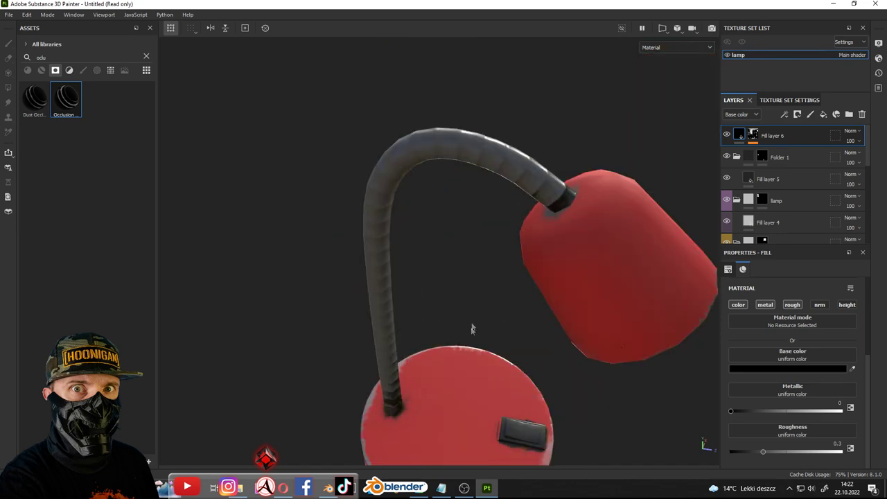
scroll(468, 337, "up", 3)
mouse_move(580, 321)
left_mouse_down("alt")
mouse_move(520, 324)
mouse_move(560, 299)
left_mouse_up("alt")
scroll(521, 325, "up", 5)
scroll(475, 301, "up", 3)
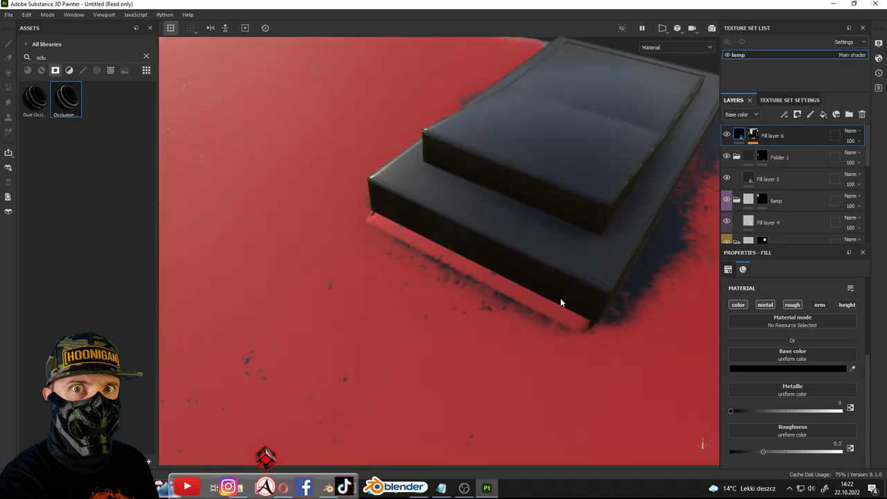
Add a paint effect to the grime mask and paint along the switch's lower edges with a 0.12 brush
left_click(753, 136)
right_click(759, 152)
left_click(811, 282)
mouse_move(504, 236)
right_mouse_down("ctrl")
mouse_move(409, 243)
mouse_move(366, 230)
right_mouse_up("ctrl")
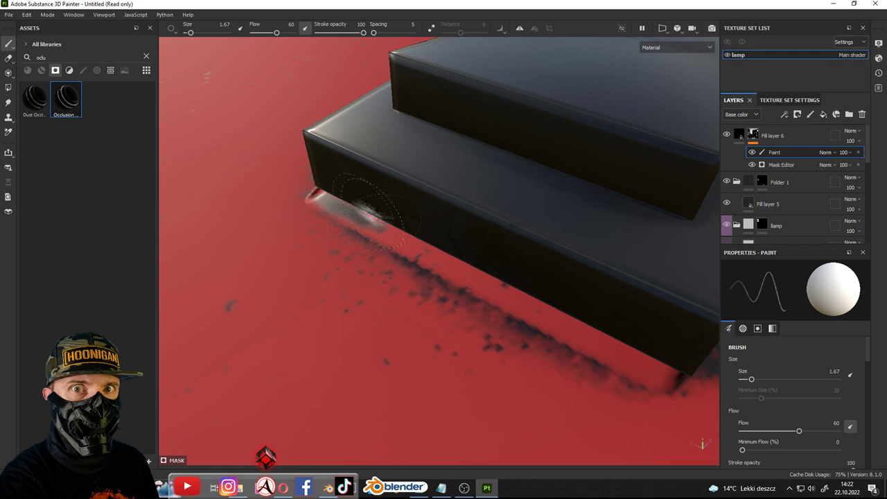
left_click_drag(384, 227, 425, 244)
mouse_move(499, 319)
left_mouse_down()
mouse_move(465, 267)
mouse_move(476, 263)
mouse_move(624, 340)
mouse_move(652, 368)
left_mouse_up()
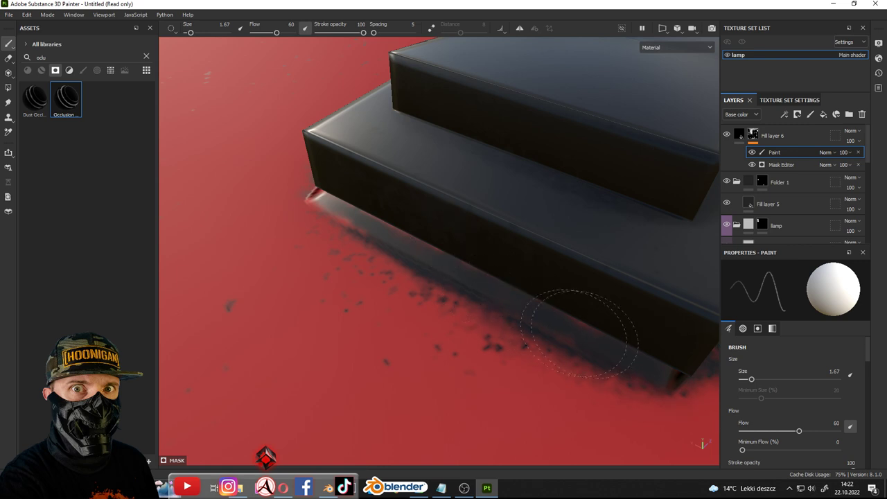
Raise Fill layer 6's roughness to about 0.84
left_click(773, 135)
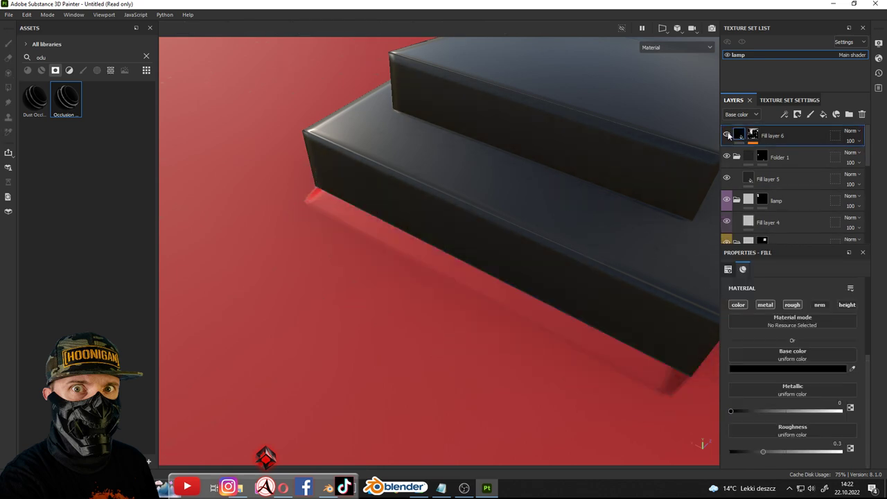
left_click_drag(794, 452, 825, 452)
left_click_drag(444, 228, 527, 263, "alt")
scroll(498, 245, "down", 5)
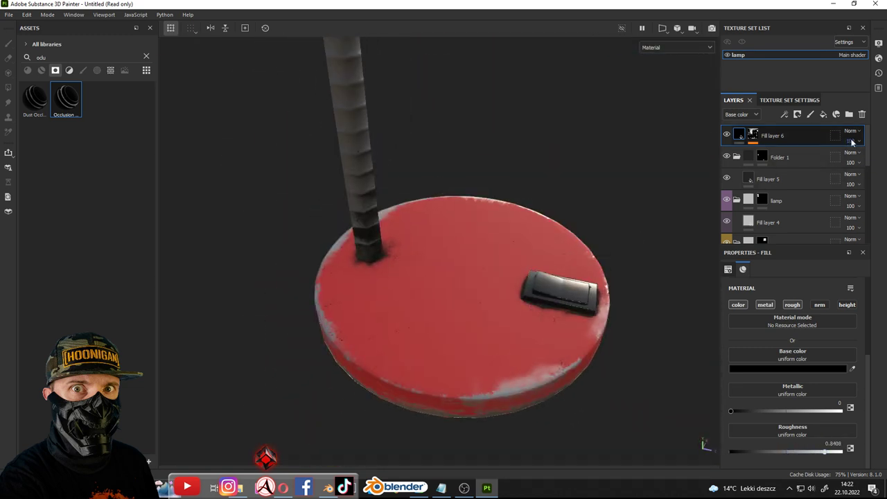
Lower Fill layer 6's opacity to 40 and set the mask's Global Balance near 0.66
left_click_drag(852, 141, 859, 160)
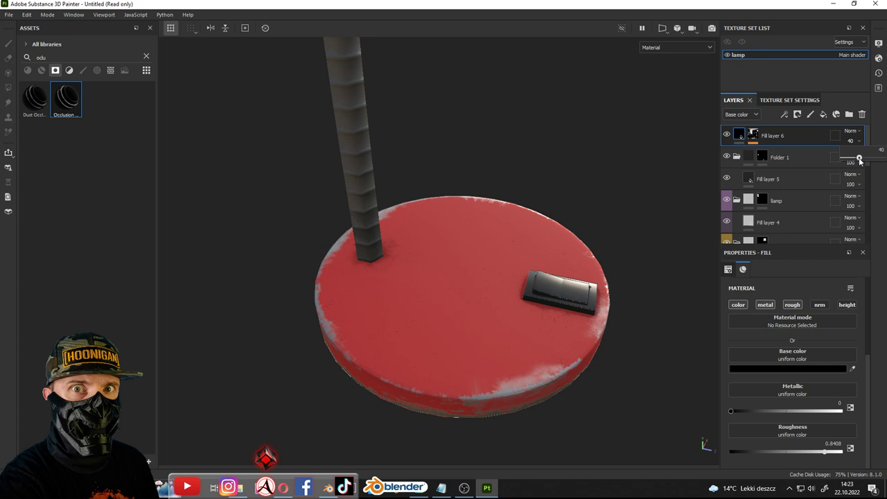
right_click(762, 134)
left_click(791, 153)
scroll(781, 406, "up", 2)
left_click(797, 165)
scroll(797, 367, "up", 2)
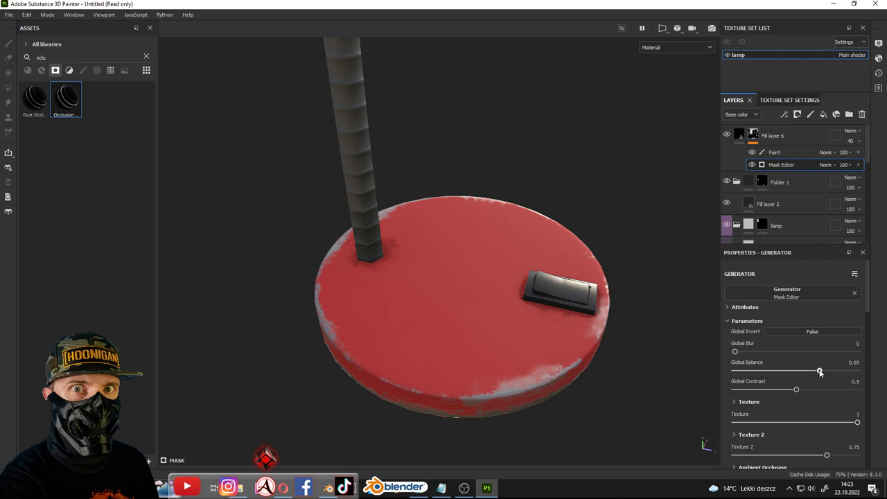
Paint grime into the mask where the arm meets the shade with a brush size around 20
key("f")
left_click_drag(521, 317, 486, 208, "alt")
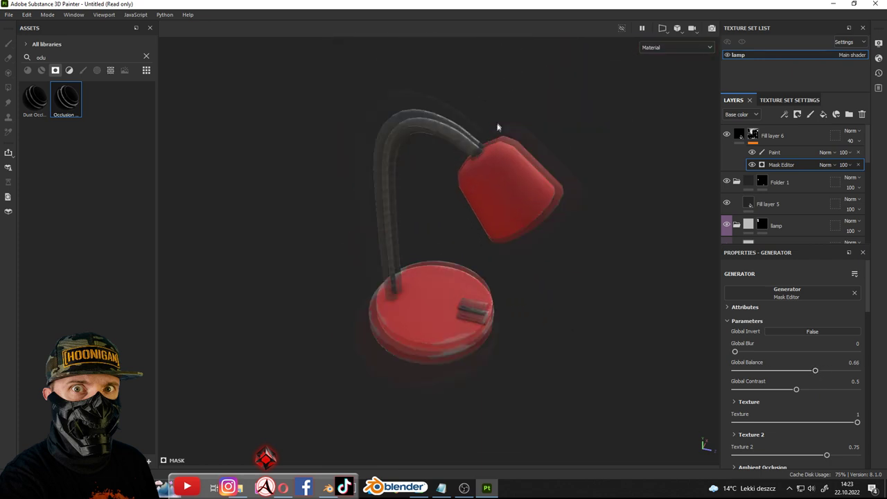
scroll(468, 87, "up", 5)
scroll(468, 87, "up", 3)
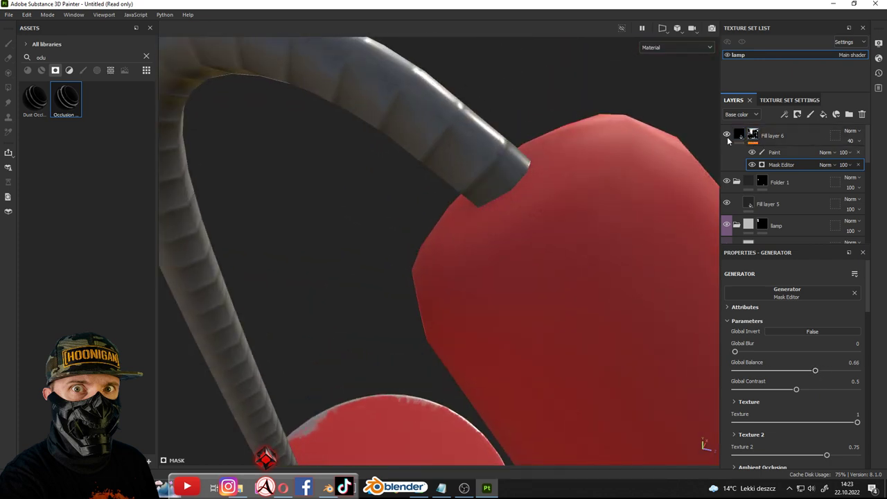
left_click_drag(693, 149, 640, 161, "alt")
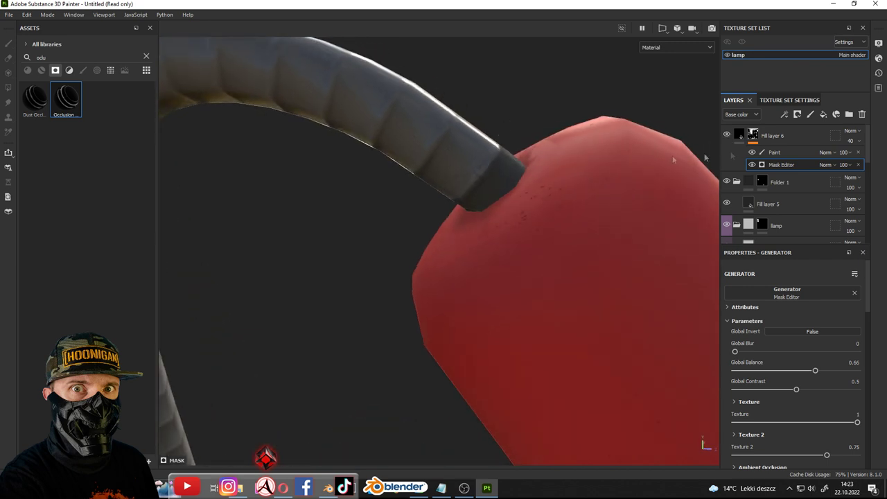
left_click(775, 154)
mouse_move(478, 170)
left_mouse_down("alt")
mouse_move(491, 150)
mouse_move(454, 184)
left_mouse_up("alt")
right_click_drag(454, 182, 513, 182, "ctrl")
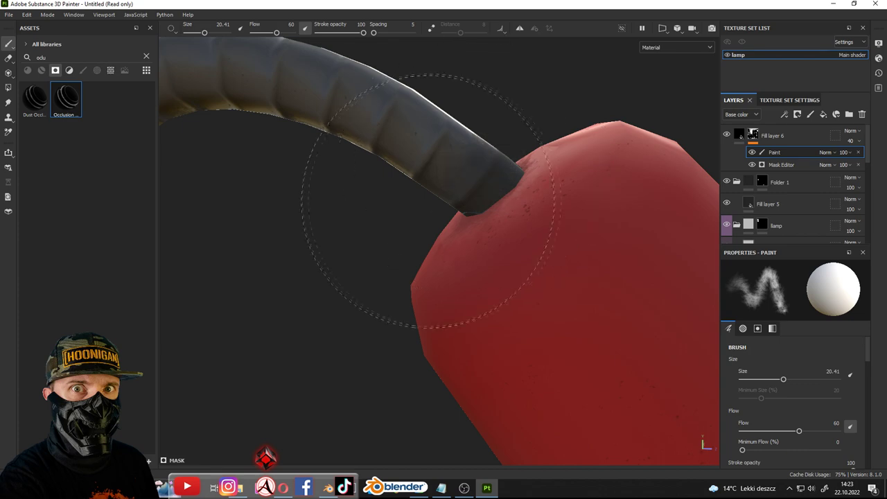
mouse_move(496, 173)
left_mouse_down("alt")
mouse_move(496, 201)
mouse_move(507, 194)
left_mouse_up("alt")
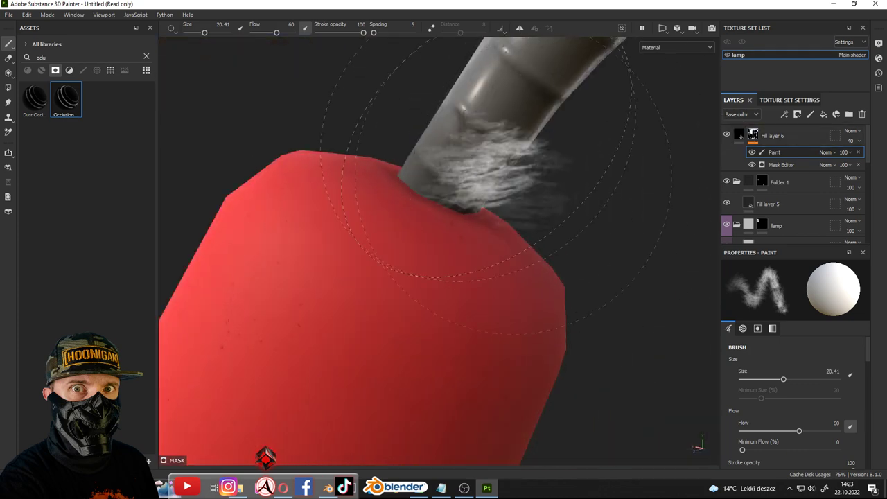
Add more grime around the arm's base, undoing an accidental brush resize
mouse_move(450, 180)
left_mouse_down()
mouse_move(468, 163)
mouse_move(396, 178)
left_mouse_up()
scroll(396, 179, "up", 3)
right_click_drag(416, 183, 445, 192, "ctrl")
key("ctrl+z")
scroll(497, 200, "down", 10)
Orbit back to the red base and reselect Fill layer 6's mask paint effect
mouse_move(543, 190)
left_mouse_down("alt")
mouse_move(428, 254)
mouse_move(698, 252)
mouse_move(538, 160)
mouse_move(400, 192)
mouse_move(182, 179)
mouse_move(280, 150)
mouse_move(447, 223)
left_mouse_up("alt")
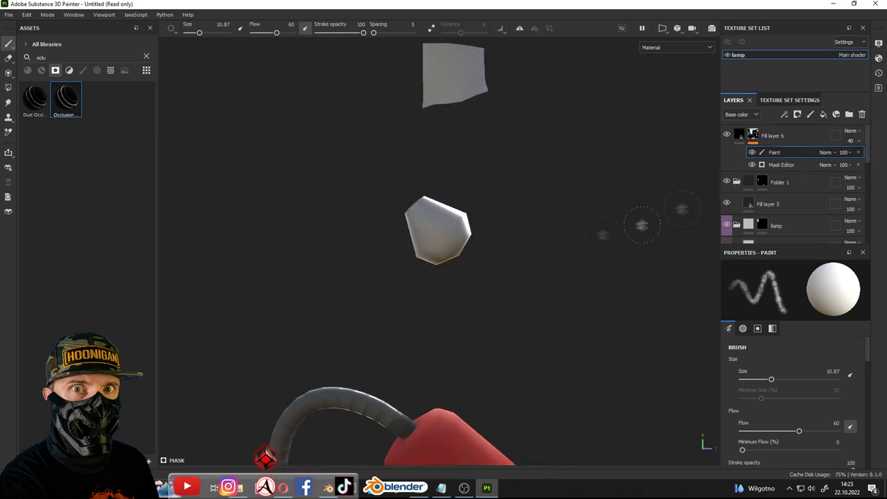
key("f")
scroll(472, 305, "up", 5)
mouse_move(460, 340)
left_mouse_down("alt")
mouse_move(482, 238)
mouse_move(488, 304)
mouse_move(458, 281)
left_mouse_up("alt")
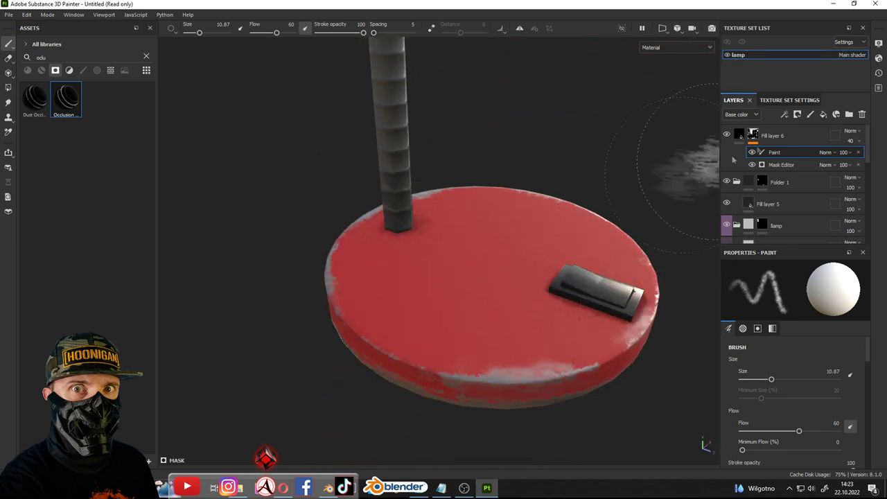
left_click(811, 131)
mouse_move(553, 239)
left_mouse_down("alt")
mouse_move(520, 224)
mouse_move(553, 227)
left_mouse_up("alt")
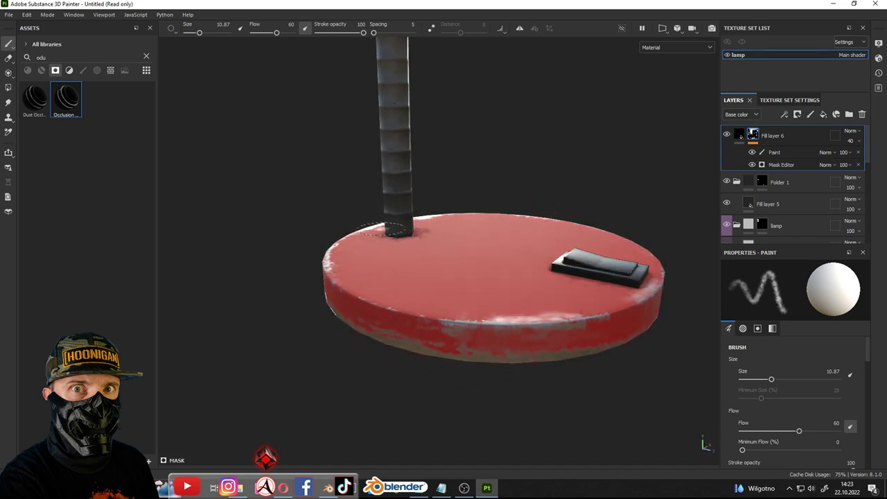
left_click(781, 155)
Add a fill effect to the grime mask using the Grunge Dirt Scratchy texture
right_click(780, 154)
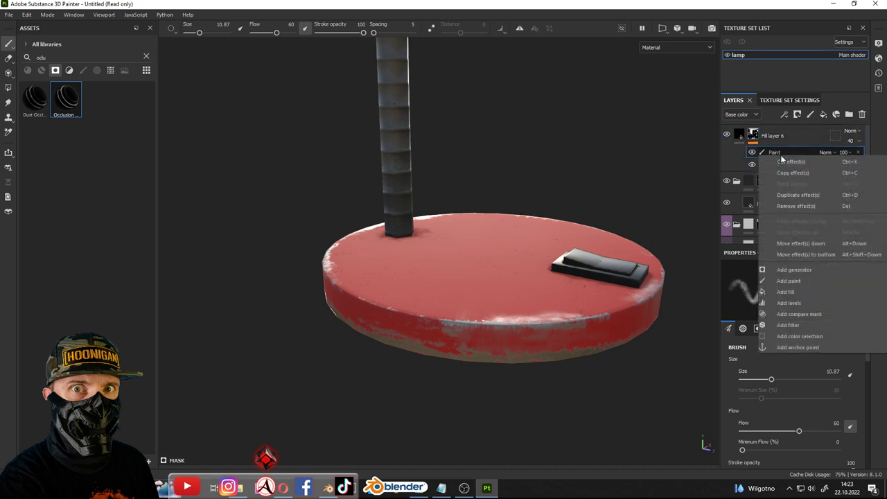
left_click(812, 292)
left_click(799, 307)
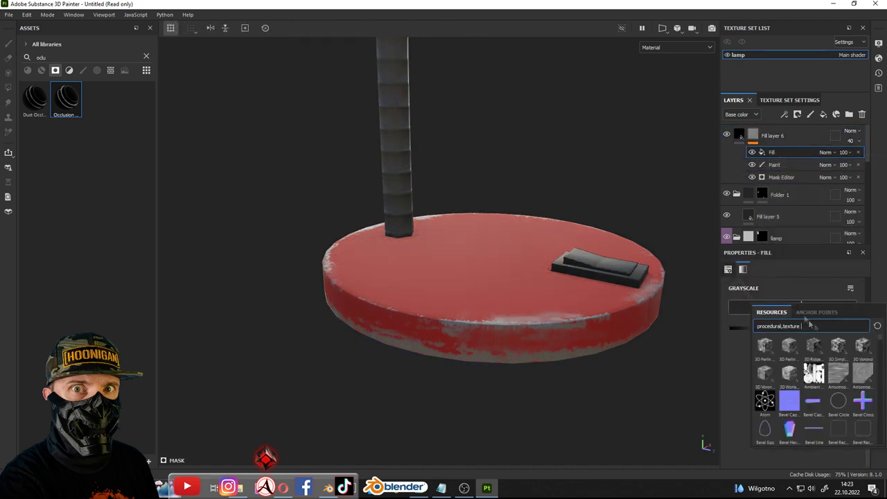
type("grub")
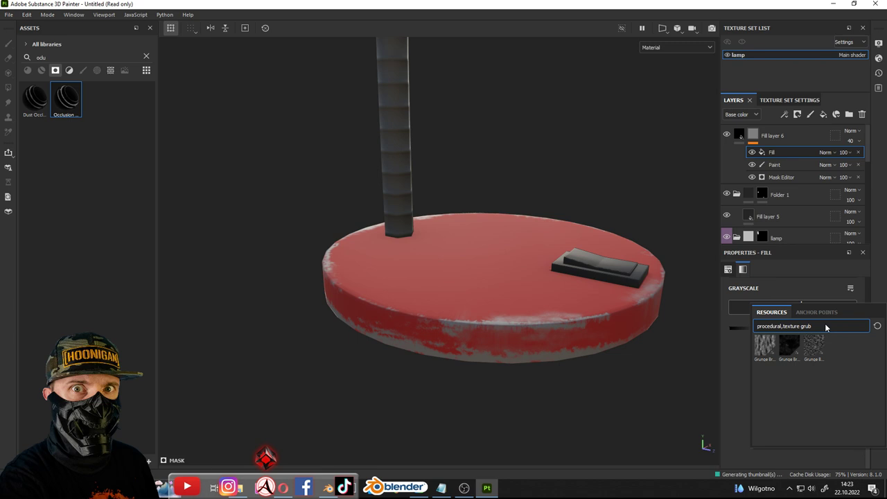
key("BackSpace")
type("ng")
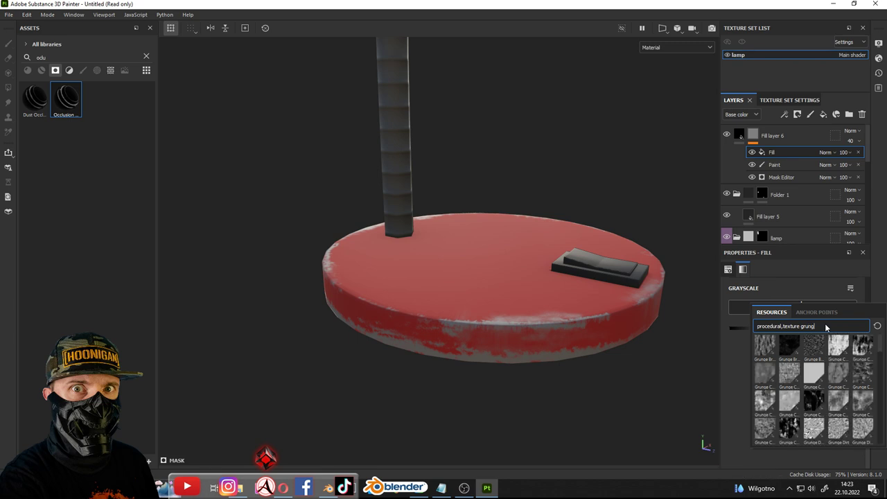
scroll(812, 406, "down", 3)
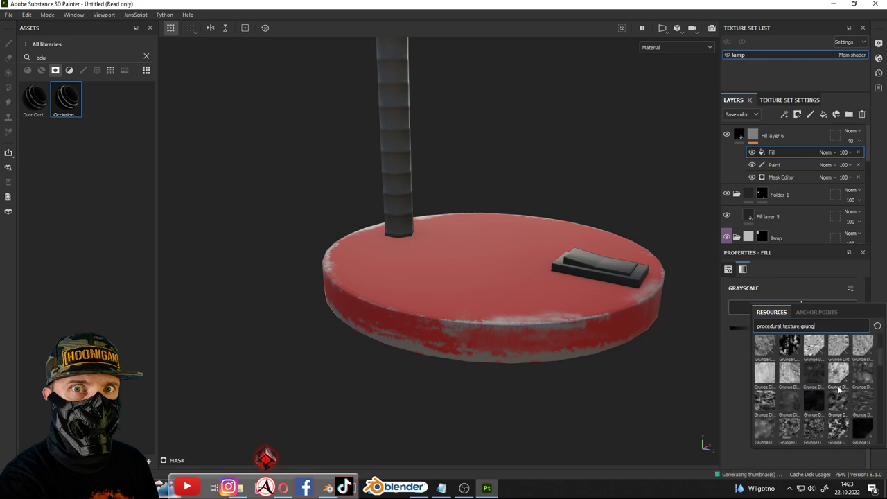
mouse_move(838, 374)
left_click(868, 385)
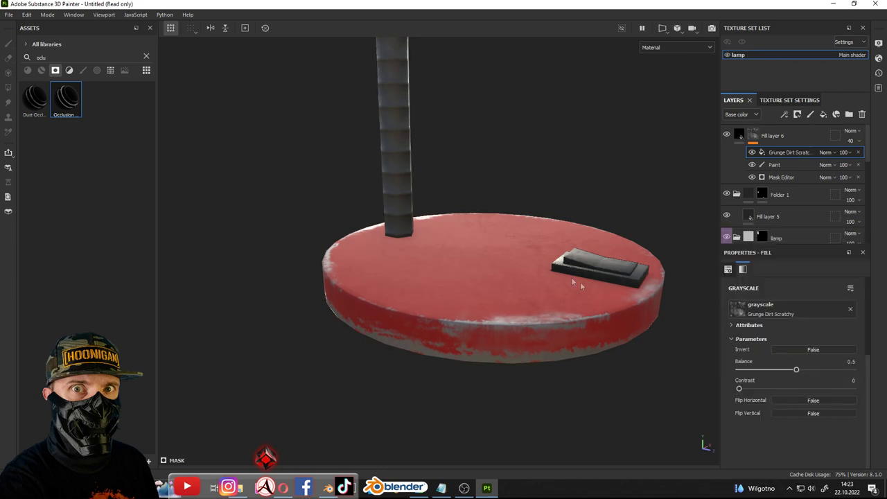
scroll(488, 235, "up", 3)
scroll(458, 225, "down", 3)
Rotate the grunge projection 45° in the 2D view and shift its position on the base
key("F1")
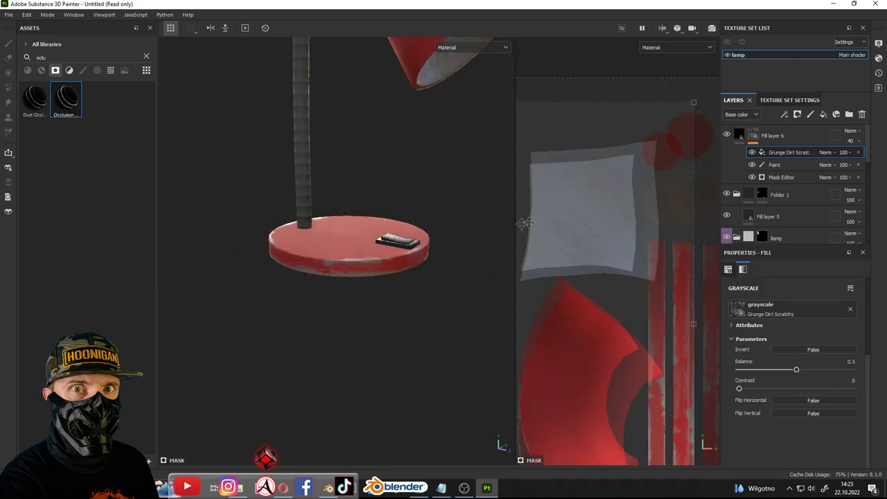
scroll(654, 208, "down", 2)
scroll(653, 208, "down", 2)
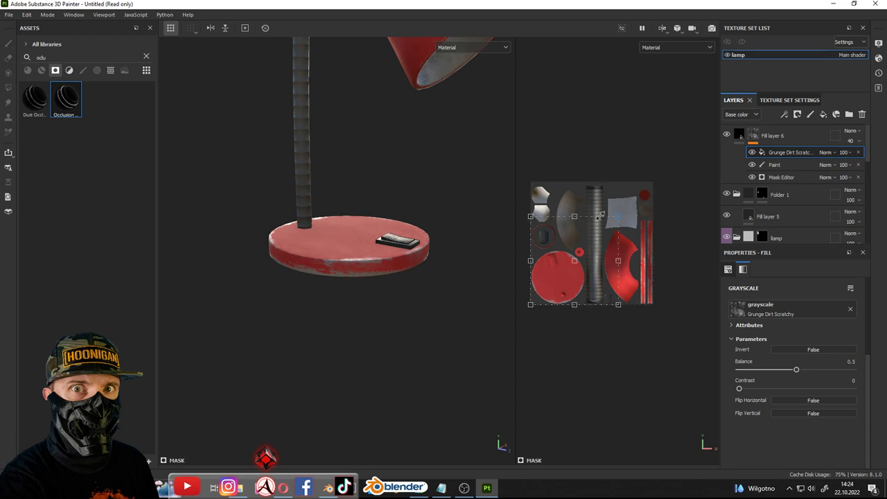
scroll(353, 245, "up", 2)
scroll(372, 293, "up", 2)
scroll(391, 273, "up", 1)
left_click_drag(622, 194, 553, 198)
scroll(580, 269, "up", 2)
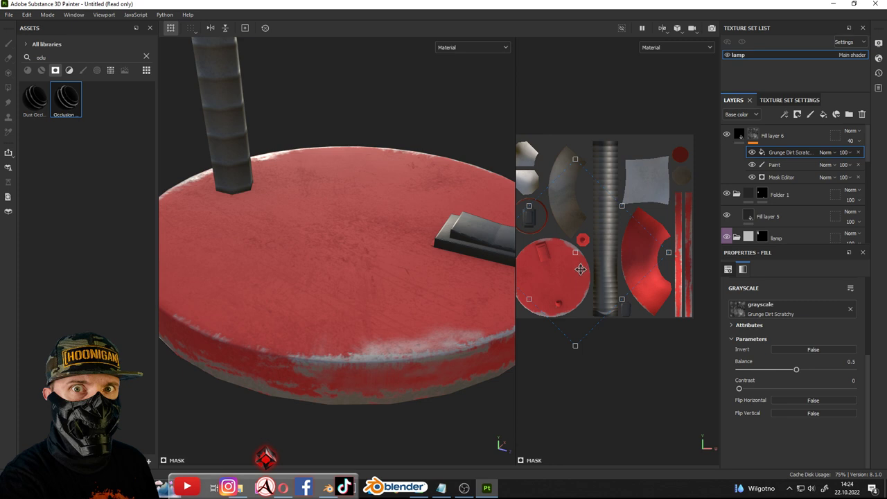
left_click_drag(562, 290, 594, 282)
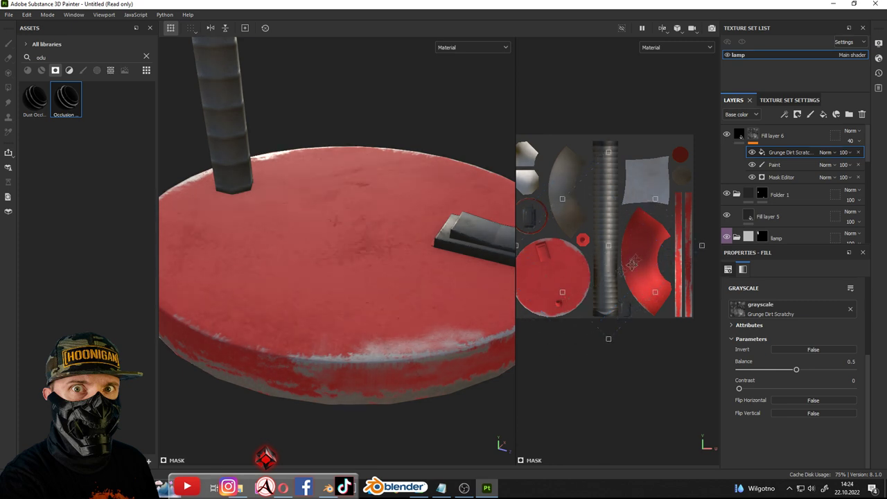
scroll(787, 334, "up", 3)
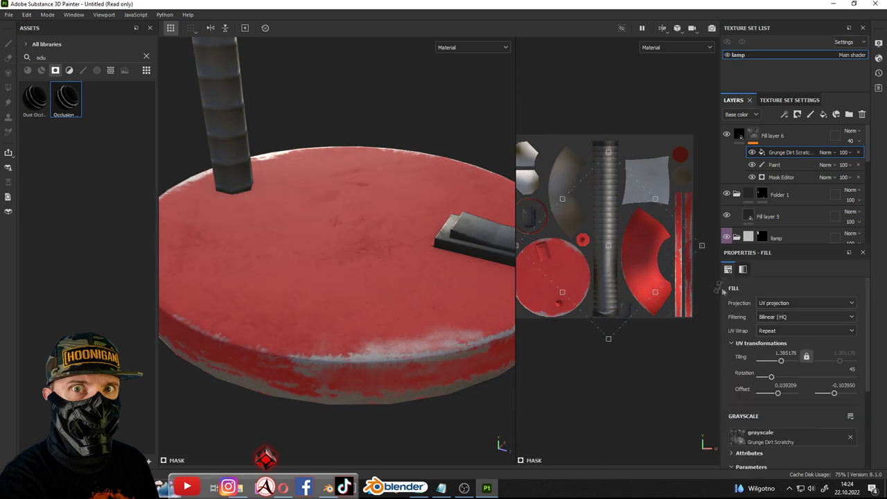
mouse_move(389, 263)
left_mouse_down("alt")
mouse_move(292, 241)
mouse_move(319, 276)
mouse_move(332, 274)
left_mouse_up("alt")
left_click(807, 303)
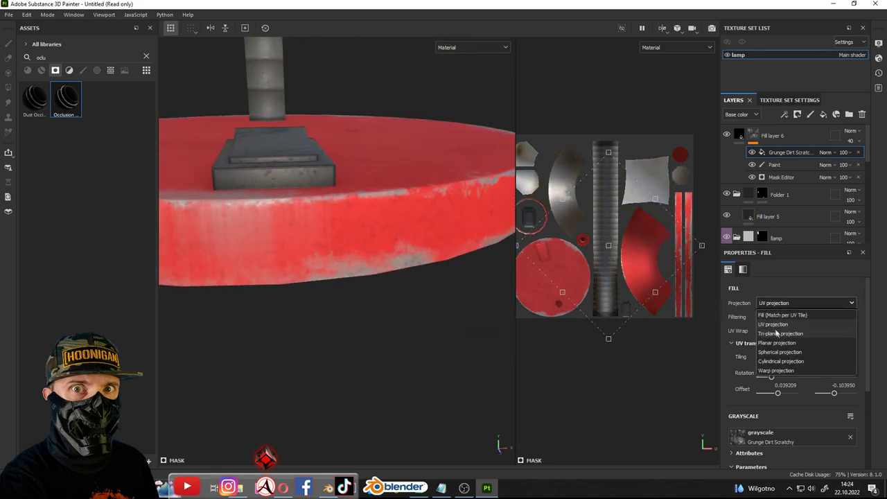
Switch the Grunge Dirt Scratchy fill to Tri-planar projection and inspect the lamp base
left_click(790, 316)
key("f")
key("r")
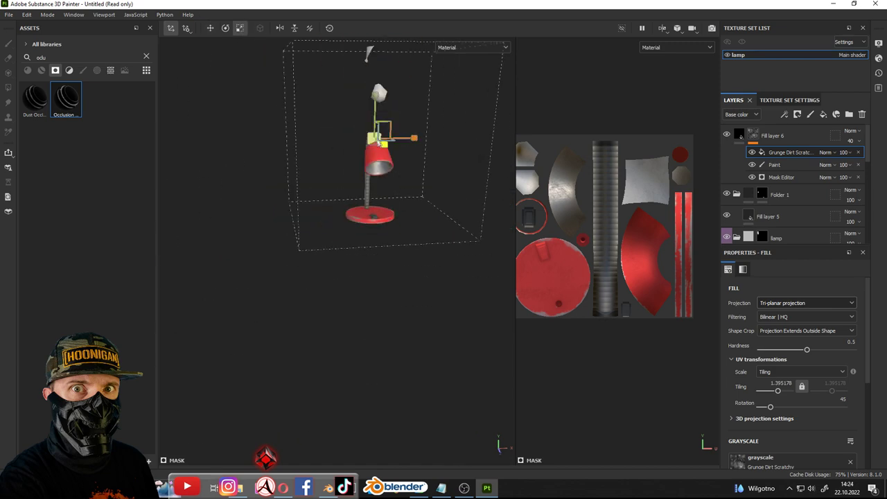
right_click_drag(302, 150, 371, 242, "alt")
mouse_move(301, 126)
right_mouse_down("alt")
mouse_move(326, 153)
mouse_move(376, 167)
mouse_move(366, 257)
right_mouse_up("alt")
mouse_move(366, 256)
middle_mouse_down("alt")
mouse_move(409, 149)
mouse_move(430, 163)
middle_mouse_up("alt")
mouse_move(430, 163)
right_mouse_down("alt")
mouse_move(450, 168)
mouse_move(459, 187)
right_mouse_up("alt")
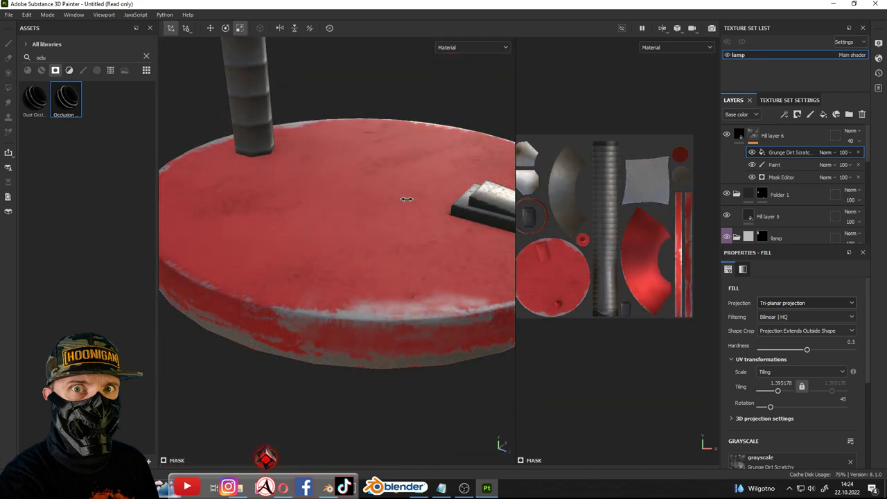
mouse_move(413, 197)
left_mouse_down("alt")
mouse_move(407, 184)
mouse_move(411, 240)
left_mouse_up("alt")
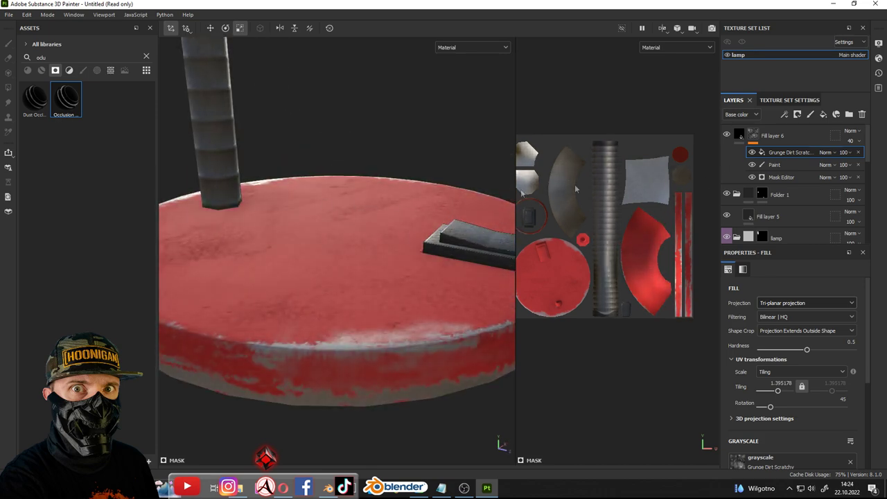
scroll(416, 221, "down", 5)
left_click_drag(416, 222, 444, 180, "alt")
Toggle Fill layer 6's visibility to compare the grime, then view the whole lamp and its head
left_click(729, 136)
left_click(730, 136)
left_click(729, 136)
left_click(729, 136)
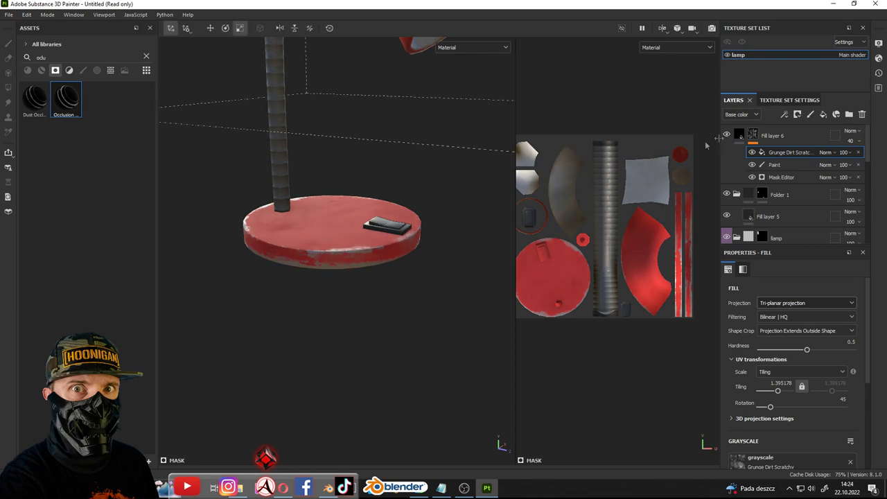
scroll(356, 174, "up", 3)
scroll(396, 131, "down", 5)
left_click_drag(396, 131, 363, 247, "alt")
scroll(365, 201, "up", 5)
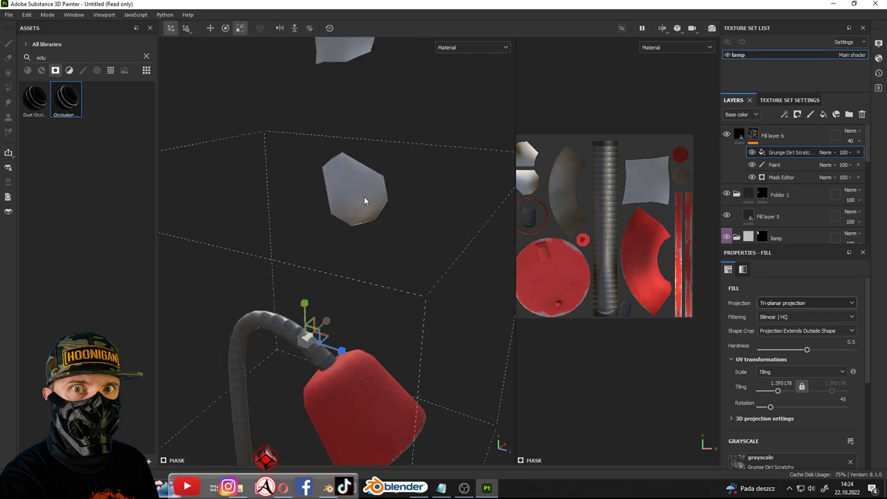
mouse_move(364, 201)
left_mouse_down("alt")
mouse_move(442, 196)
mouse_move(416, 40)
mouse_move(325, 128)
mouse_move(264, 98)
left_mouse_up("alt")
scroll(441, 196, "down", 4)
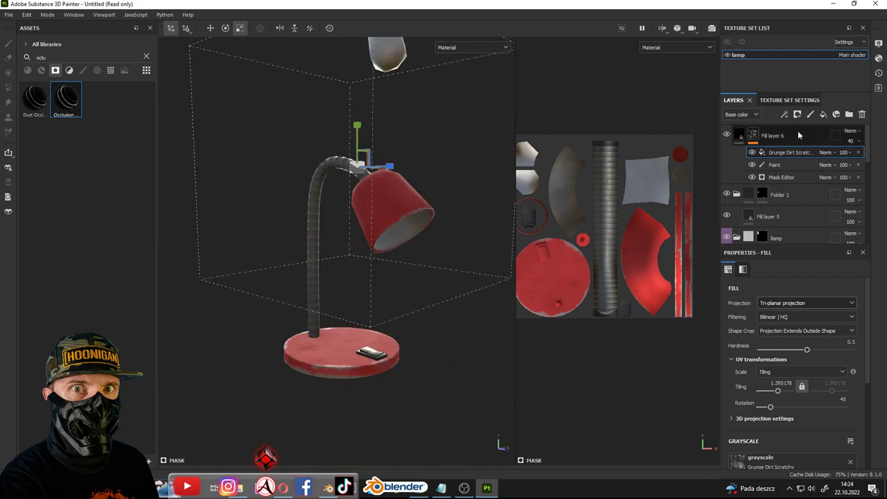
Select the grime mask and expand the red paint layer's effects
left_click(753, 134)
scroll(360, 229, "up", 4)
left_click(737, 194)
Orbit around the lamp head, base and shade, then bring up the Paint effect's actions in Fill layer 1
scroll(790, 201, "down", 2)
left_click_drag(448, 218, 718, 184, "alt")
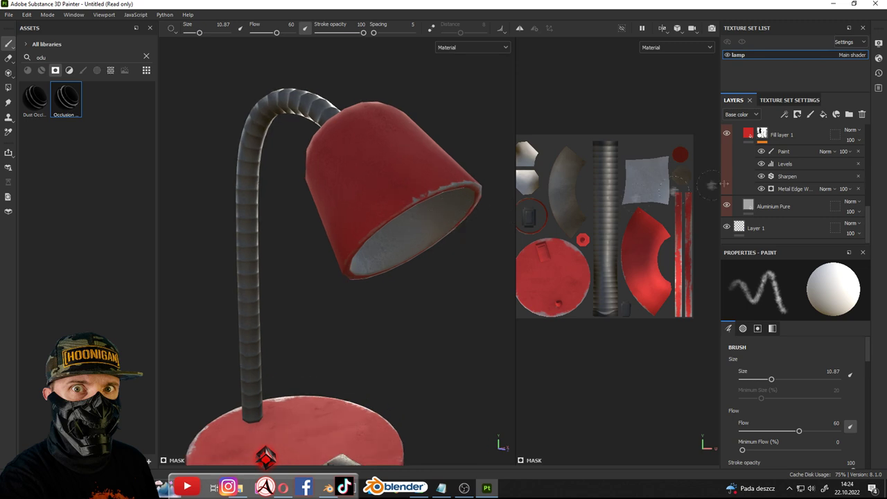
scroll(393, 218, "down", 3)
scroll(328, 391, "up", 3)
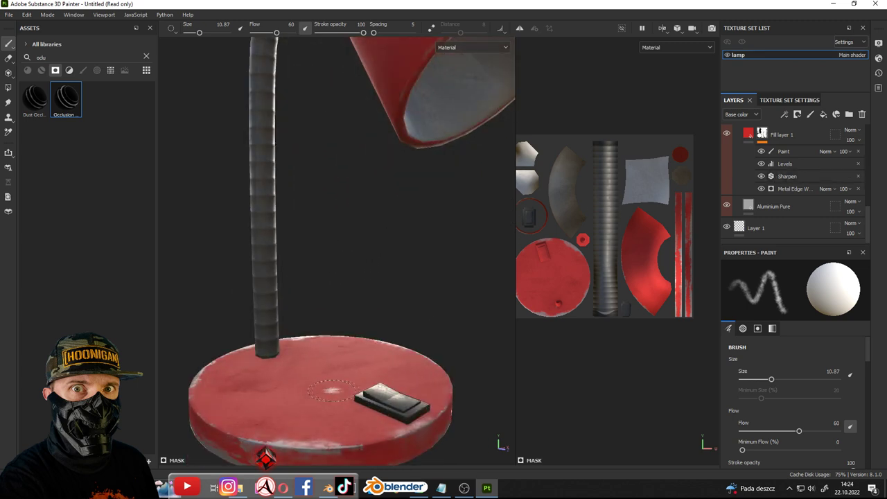
scroll(412, 295, "down", 3)
scroll(510, 221, "up", 1)
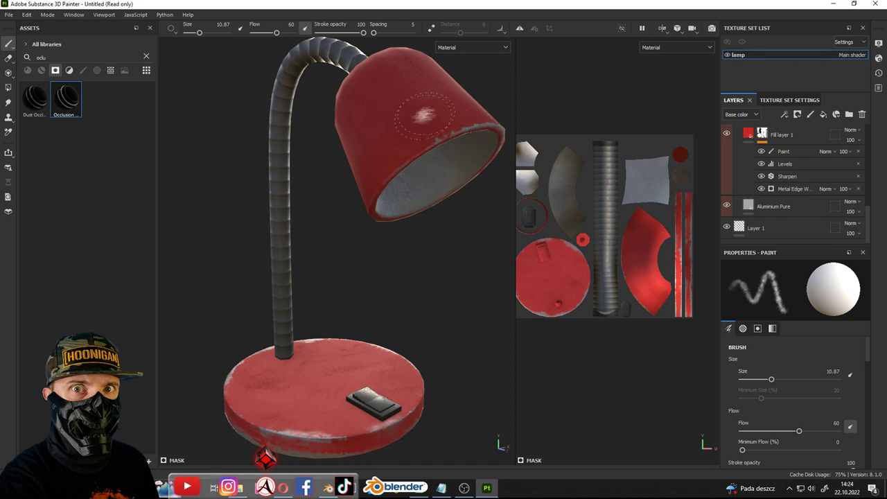
left_click_drag(414, 111, 429, 119, "alt")
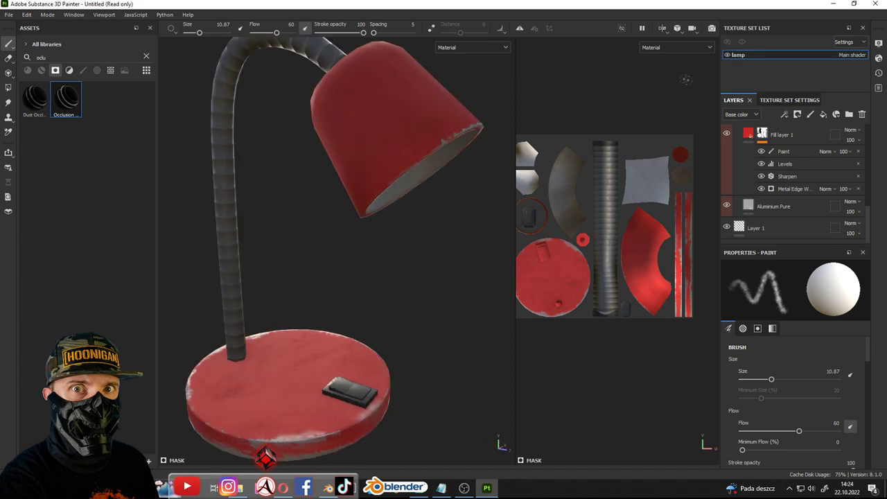
left_click_drag(430, 175, 410, 184, "alt")
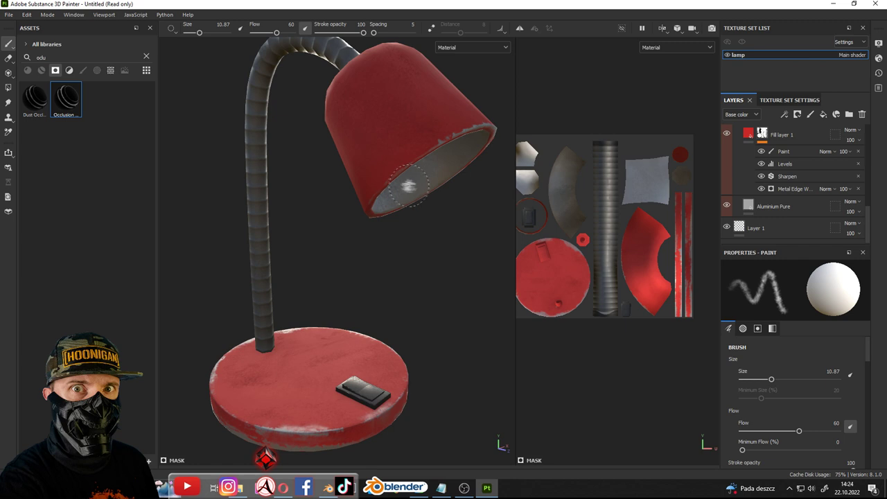
right_click(789, 153)
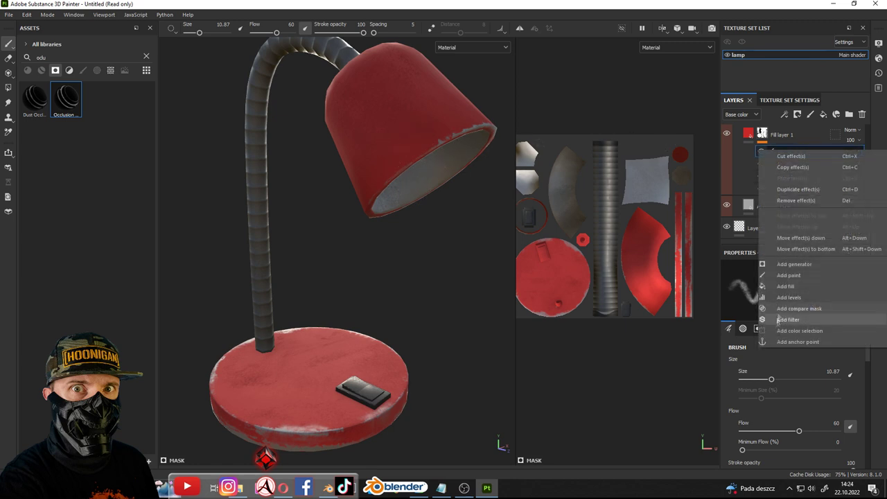
Anchor Fill layer 1's mask and add a new fill layer above it with Rust Fine
left_click(802, 341)
scroll(797, 166, "up", 2)
left_click(815, 176)
left_click(823, 114)
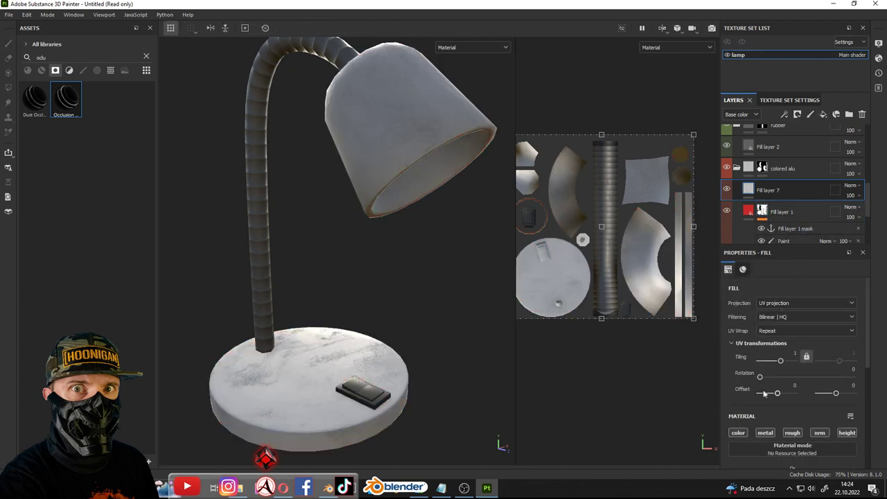
scroll(795, 373, "down", 3)
type("rust")
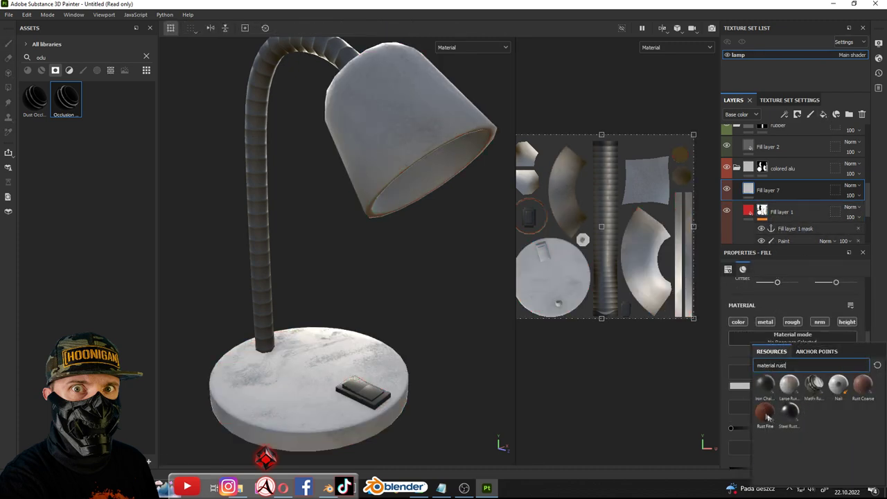
left_click(765, 415)
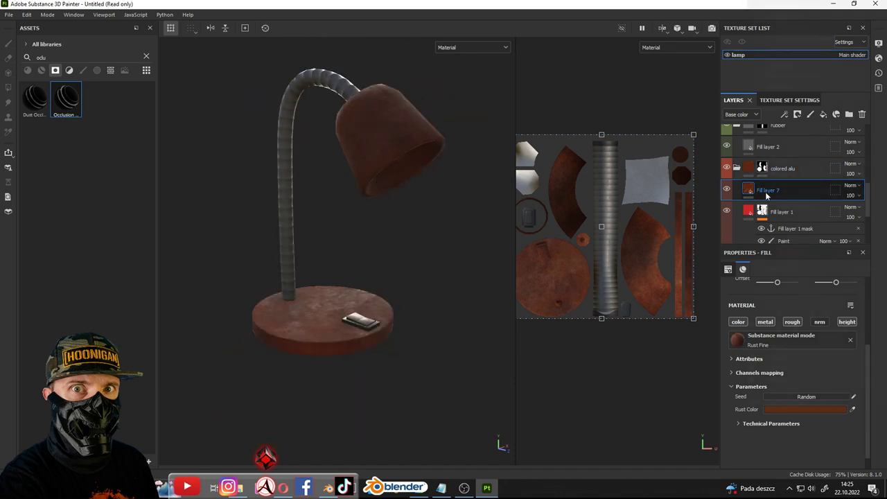
Give Fill layer 7 a black mask with a fill sourcing the Fill layer 1 mask anchor
right_click(766, 196)
left_click(784, 16)
right_click(763, 188)
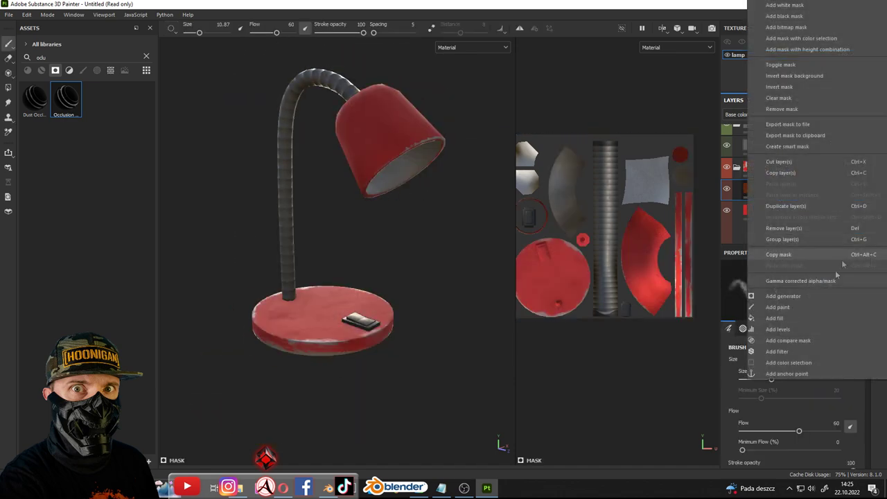
left_click(778, 329)
left_click(763, 189)
right_click(763, 189)
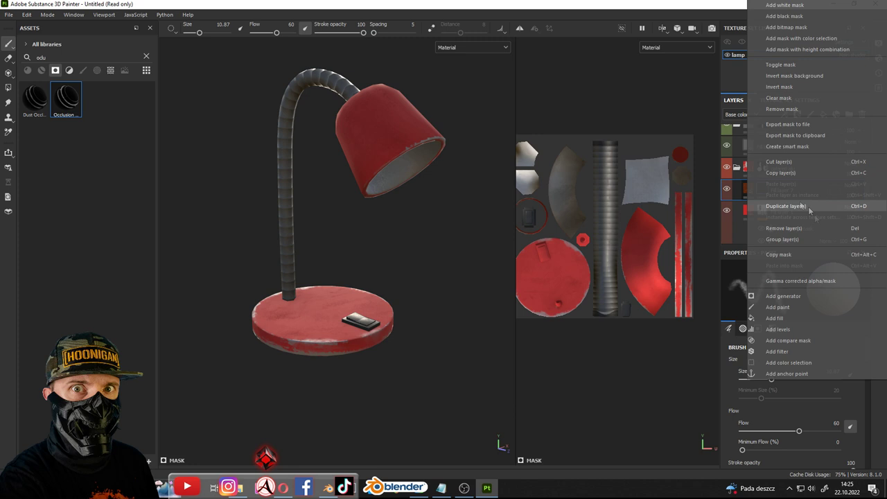
left_click(791, 319)
left_click(828, 322)
left_click(838, 373)
Invert the fill's Levels so rust appears only where the paint wore
scroll(401, 190, "up", 2)
scroll(390, 164, "up", 4)
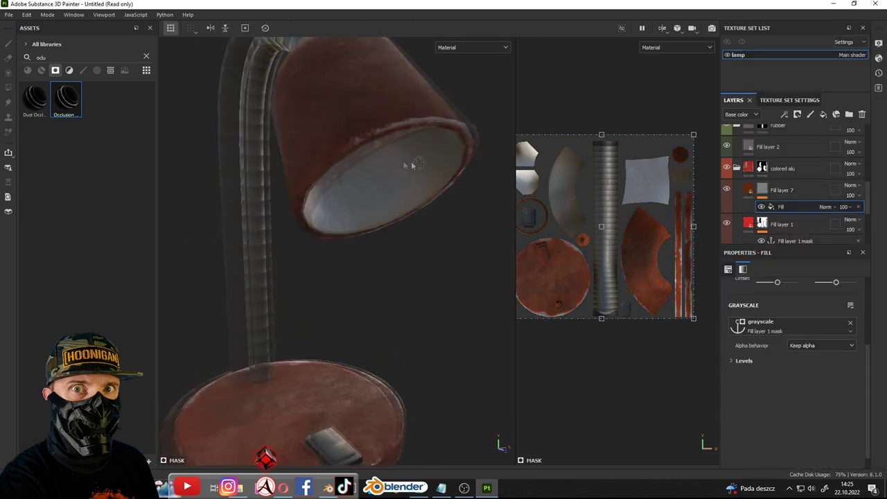
left_click(749, 367)
scroll(436, 145, "down", 3)
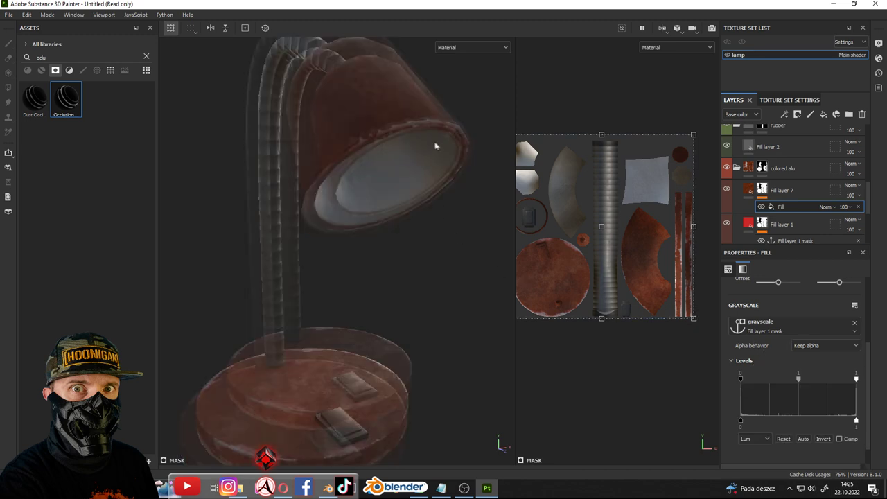
scroll(797, 388, "down", 1)
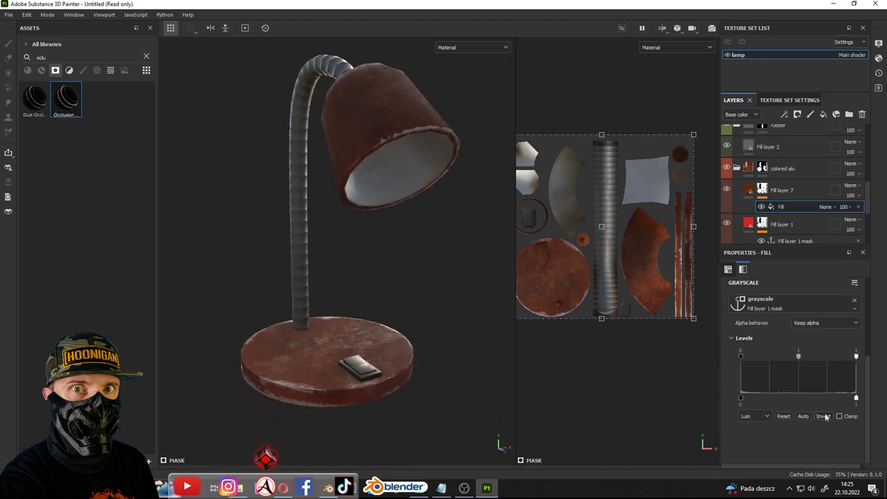
left_click(824, 416)
scroll(441, 142, "up", 3)
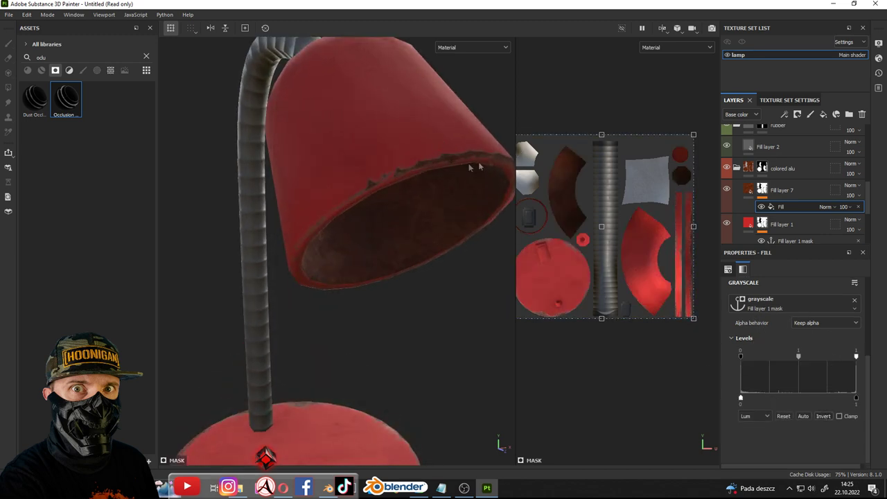
Add a Bevel filter to the rust mask and raise its Distance to about 0.0181
right_click(782, 208)
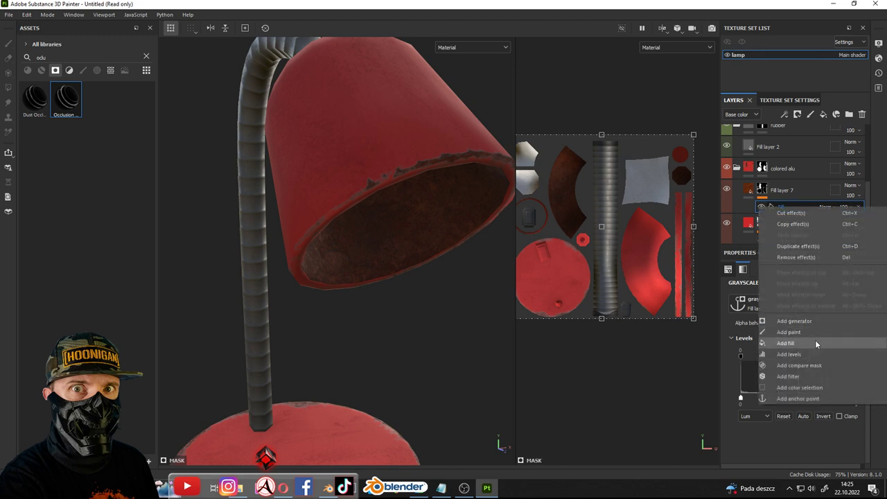
left_click(788, 377)
left_click(804, 300)
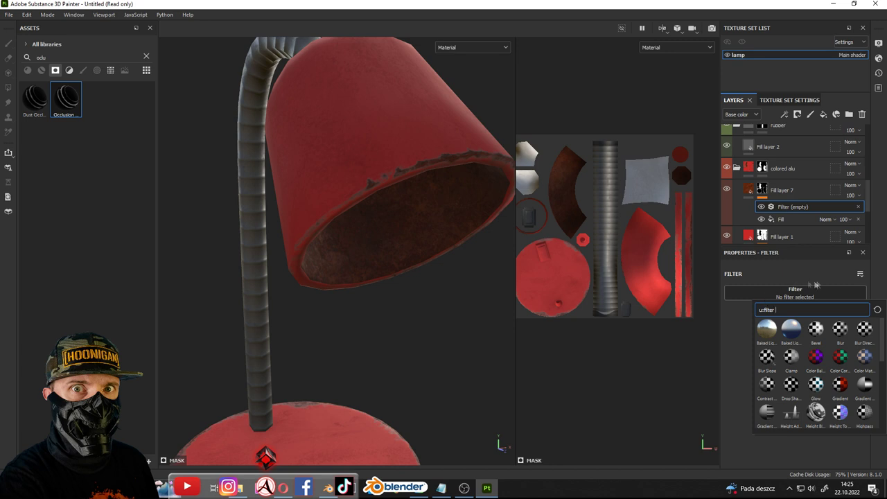
left_click(820, 330)
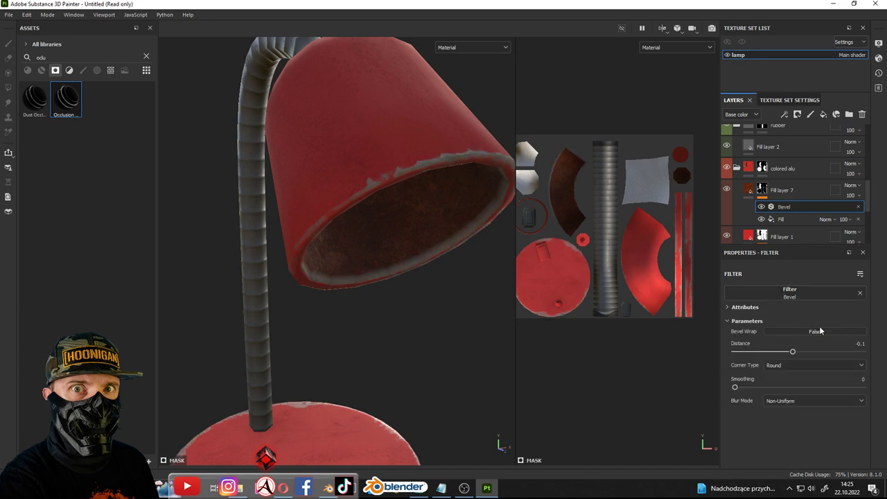
scroll(427, 160, "up", 3)
scroll(685, 305, "up", 2)
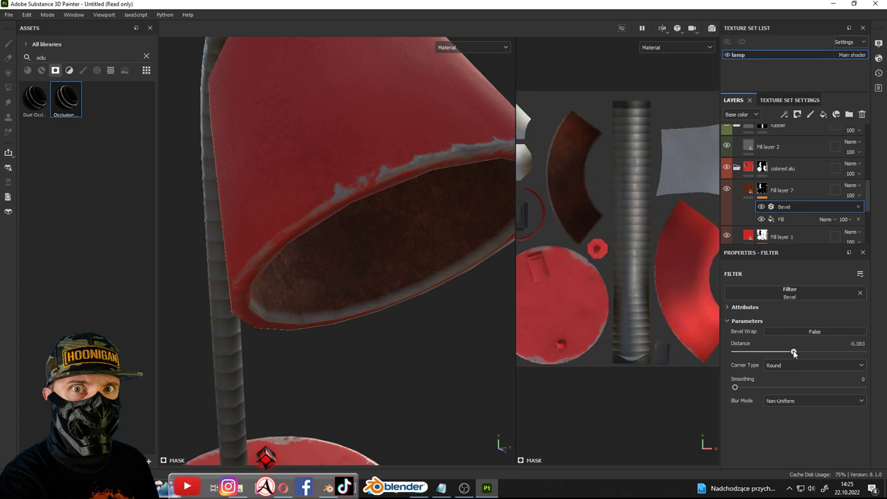
left_click_drag(795, 353, 801, 353)
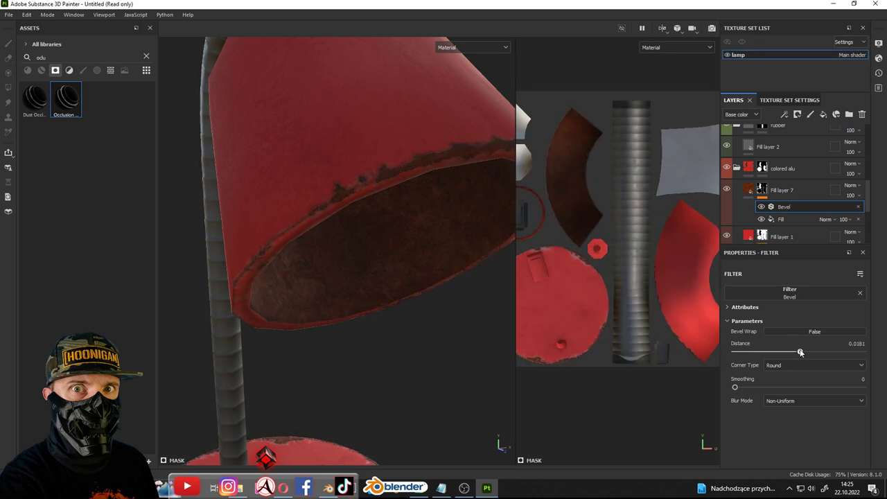
right_click(789, 206)
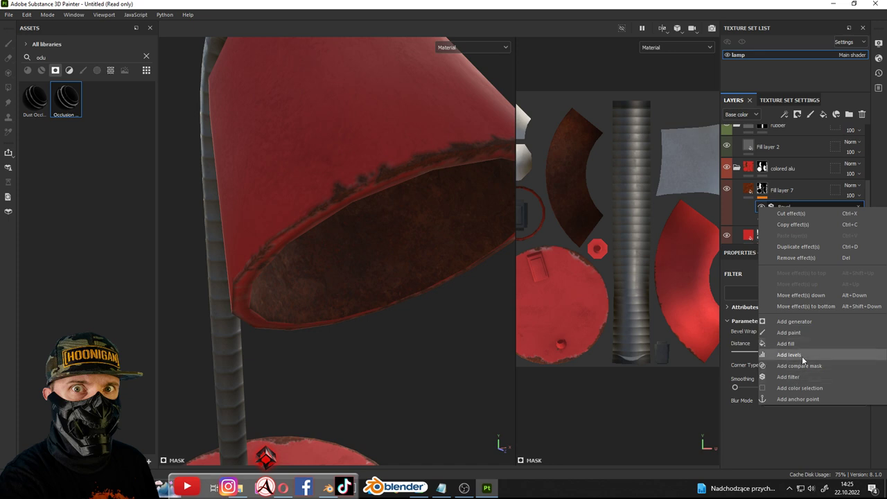
Add a Sharpen filter above Bevel in the rust mask, found by searching 'shar'
left_click(788, 377)
left_click(820, 291)
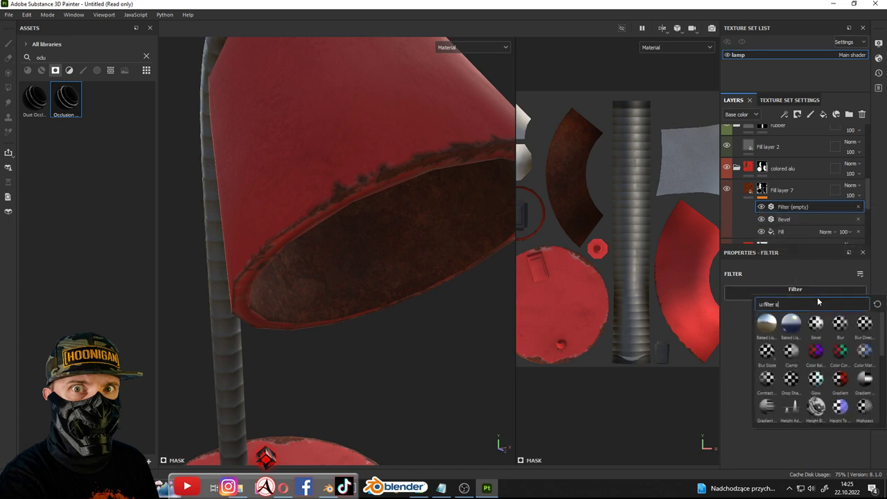
type("shar")
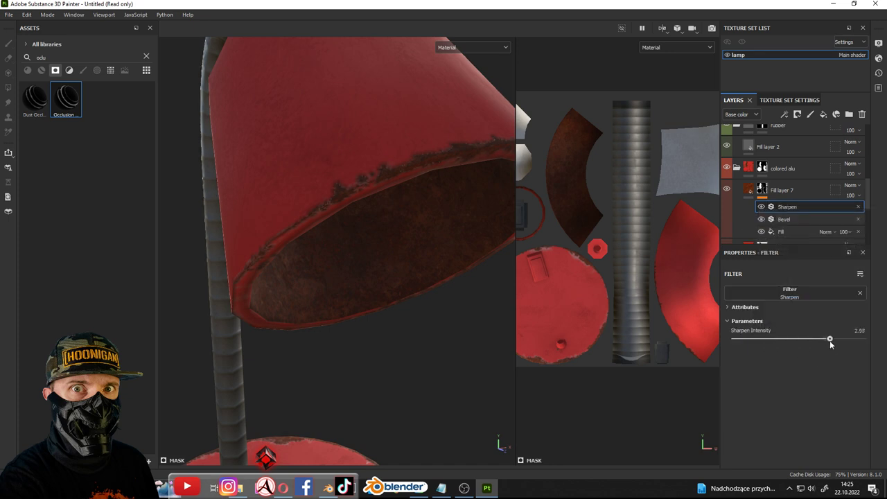
scroll(408, 164, "up", 5)
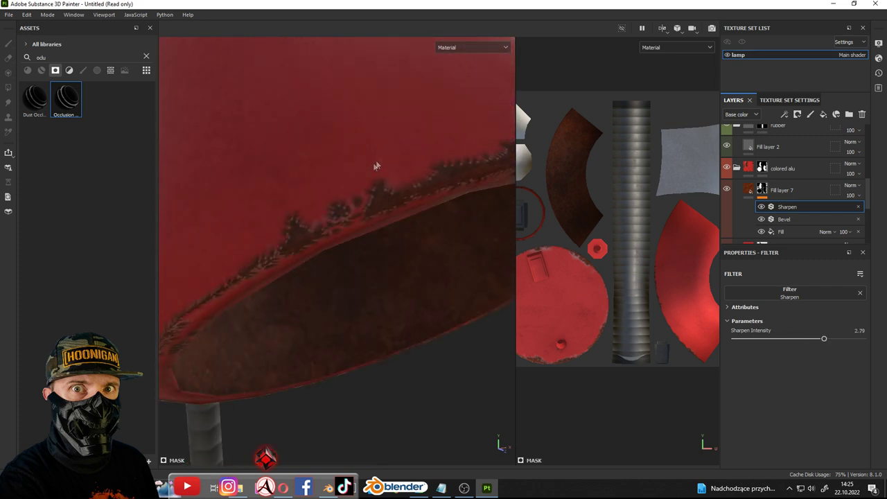
right_click(783, 213)
Drop the Sharpen filter and add Levels above Bevel with its white point dragged far left
key("Escape")
left_click(859, 207)
right_click(857, 208)
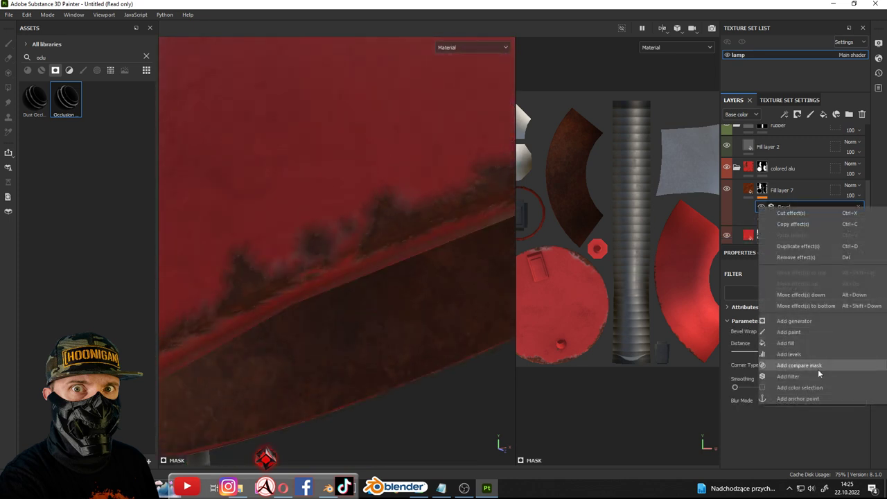
left_click(790, 354)
left_click_drag(862, 293, 739, 291)
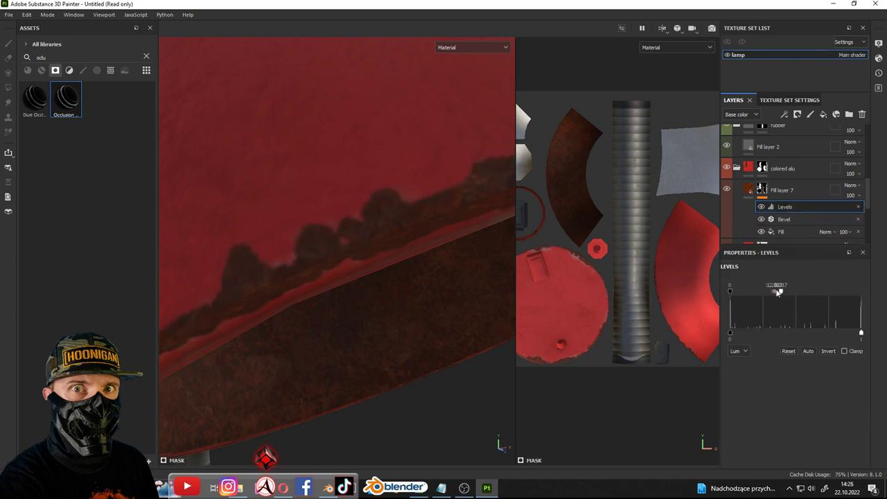
scroll(498, 274, "down", 5)
mouse_move(427, 242)
left_mouse_down("alt")
mouse_move(422, 297)
mouse_move(298, 229)
mouse_move(343, 183)
mouse_move(416, 213)
mouse_move(428, 230)
left_mouse_up("alt")
scroll(432, 233, "down", 2)
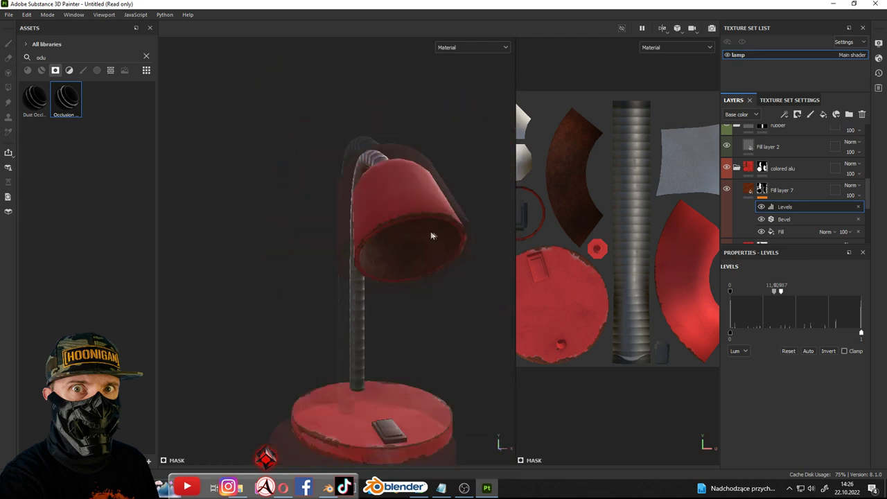
scroll(416, 234, "up", 2)
scroll(344, 195, "up", 2)
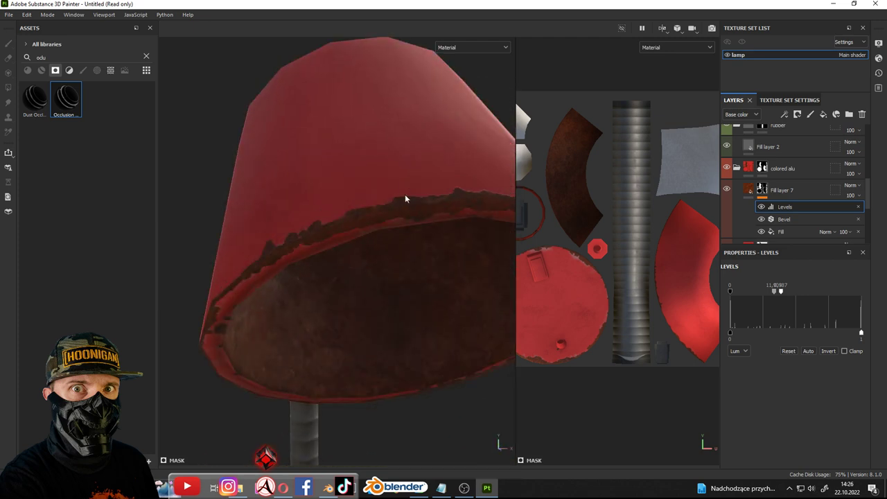
Add a BnW Spots 1 fill above Levels with contrast 0.57 and balance 0.63
right_click(792, 216)
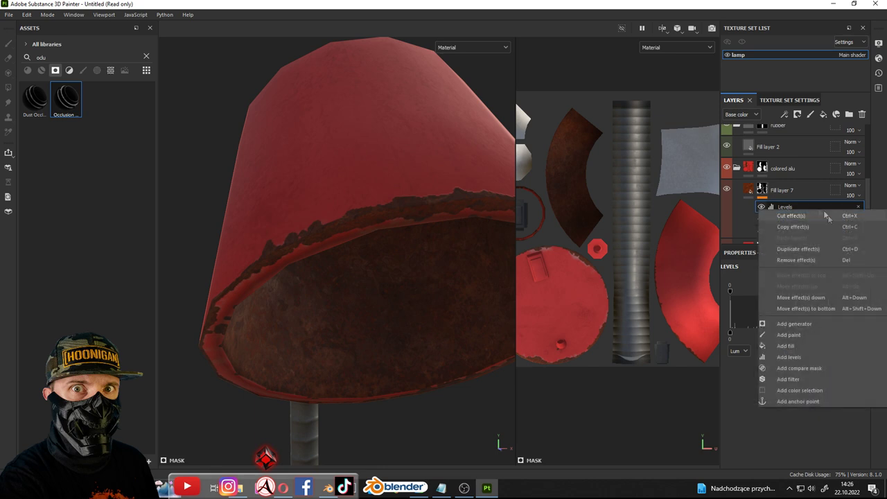
left_click(805, 346)
left_click(798, 310)
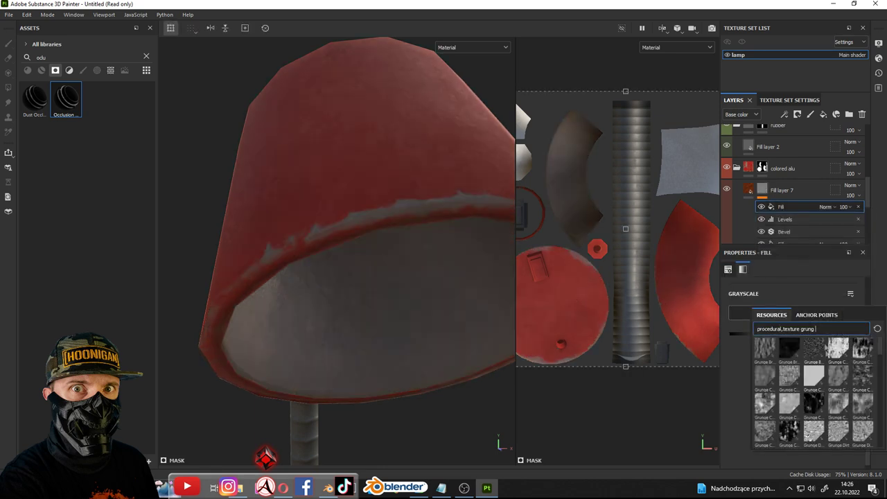
type("w")
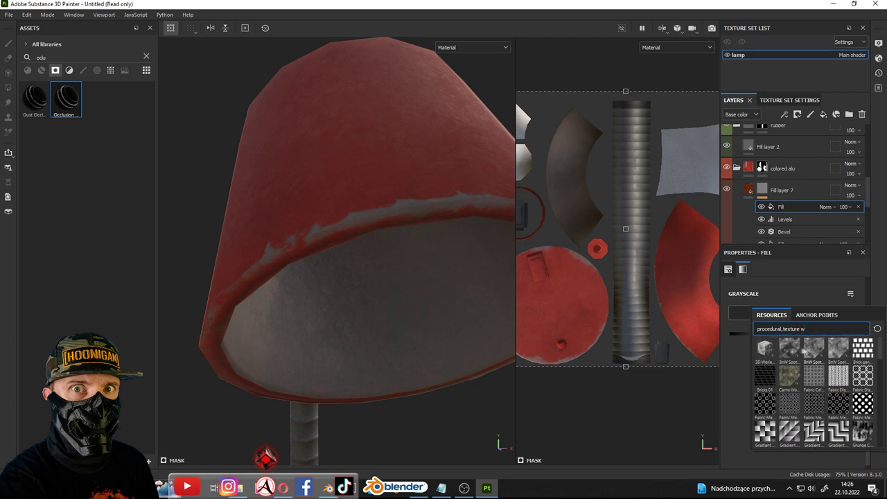
left_click(799, 351)
scroll(376, 232, "up", 3)
scroll(376, 232, "down", 2)
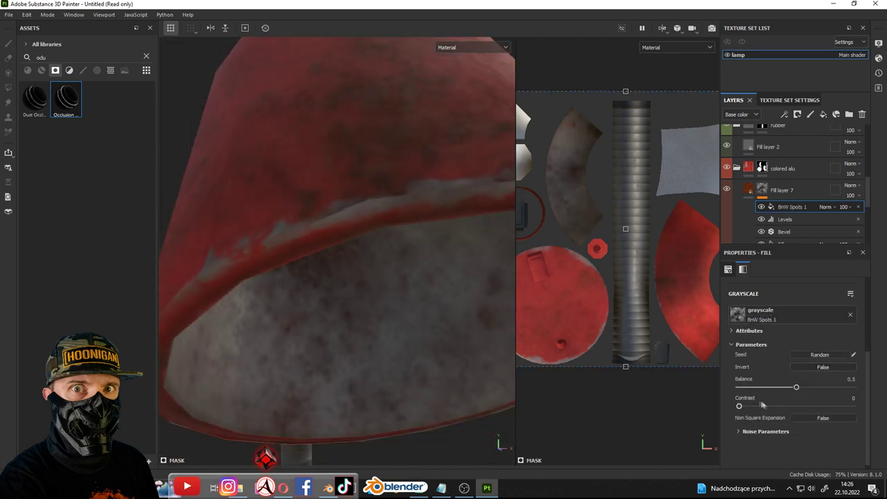
left_click_drag(762, 405, 854, 406)
mouse_move(798, 387)
left_mouse_down()
mouse_move(820, 389)
mouse_move(811, 388)
mouse_move(811, 407)
left_mouse_up()
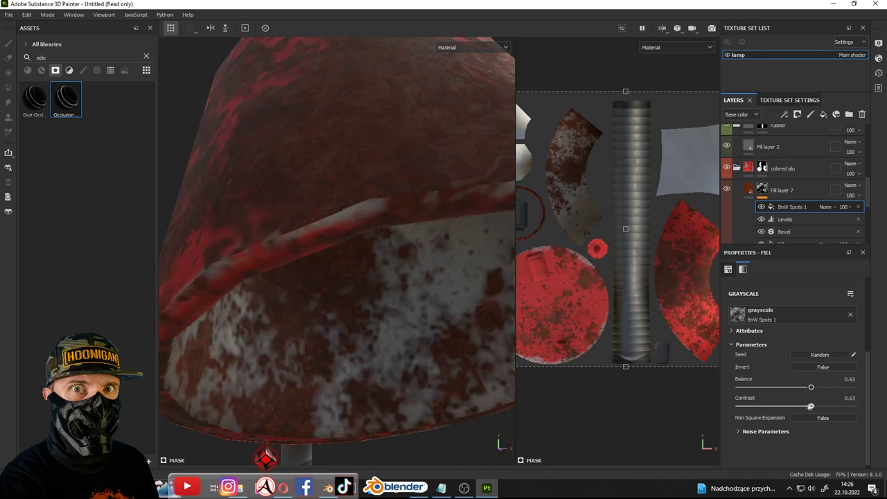
Try Multiply blending for BnW Spots 1 and view the shade and neck
left_click(823, 207)
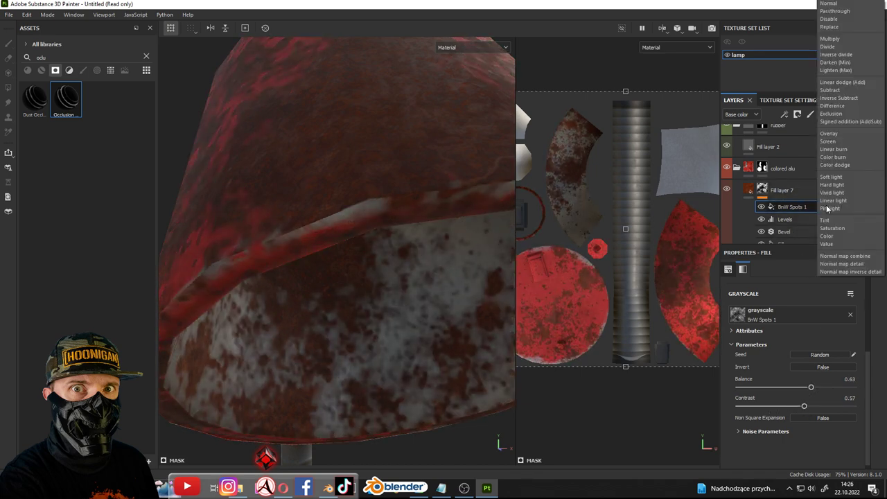
left_click(844, 5)
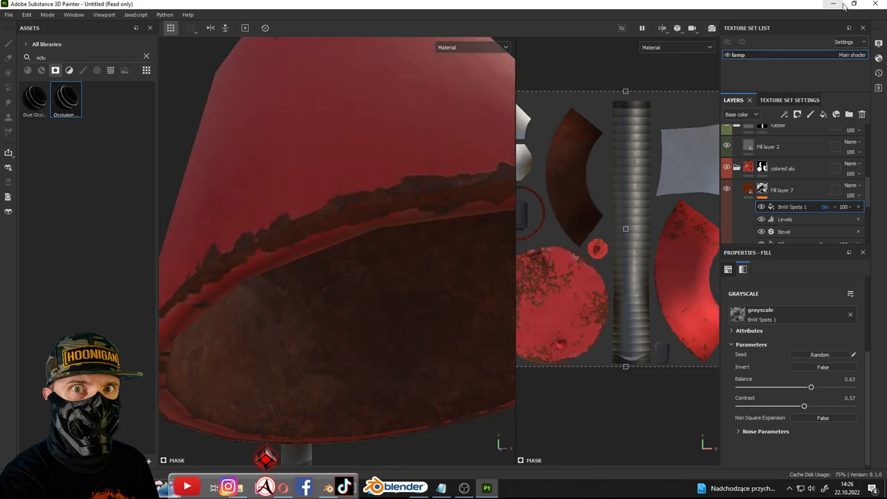
key("Up")
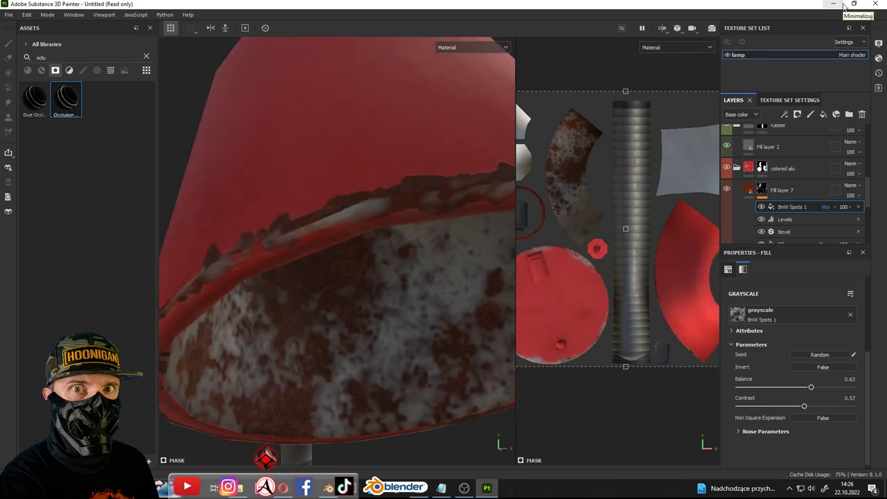
mouse_move(381, 56)
left_mouse_down("alt")
mouse_move(372, 218)
mouse_move(448, 231)
mouse_move(456, 243)
mouse_move(395, 238)
mouse_move(368, 229)
mouse_move(444, 238)
mouse_move(360, 218)
mouse_move(416, 208)
left_mouse_up("alt")
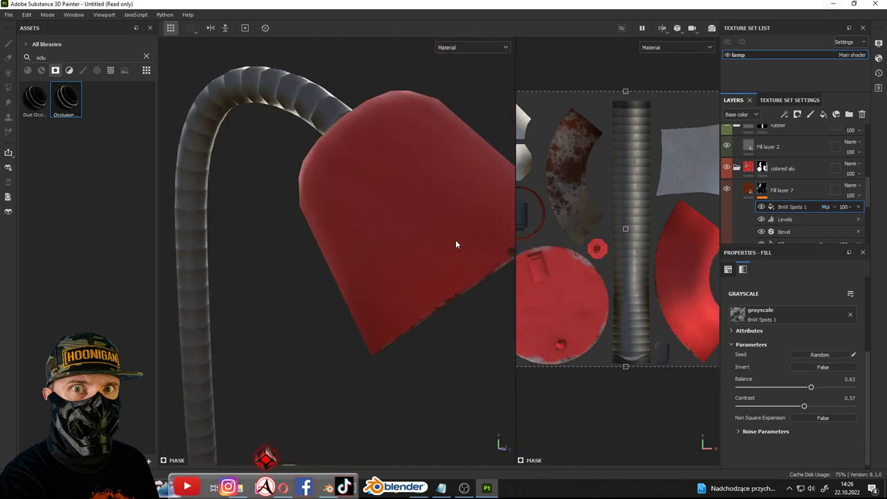
scroll(360, 218, "up", 2)
scroll(358, 215, "down", 4)
scroll(346, 229, "up", 3)
Cycle BnW Spots 1 through Replace and neighbouring blend modes, settling on Darken
left_click(831, 207)
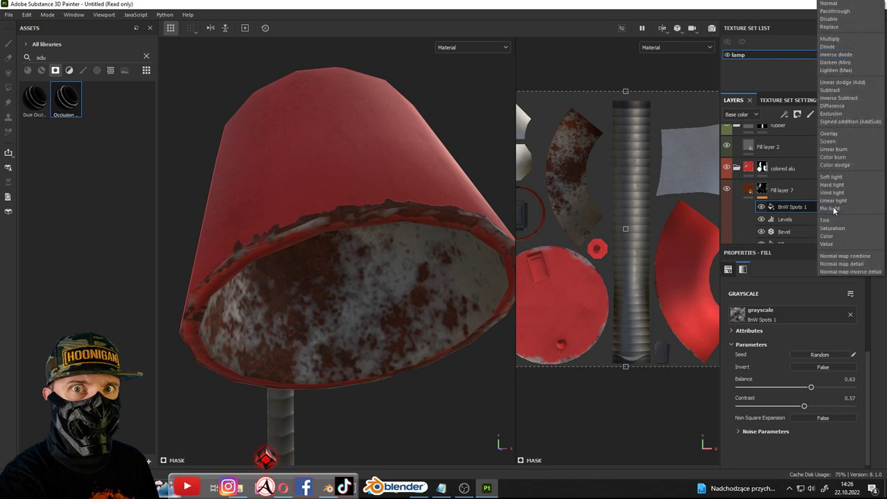
left_click(843, 6)
key("Down")
key("Down")
key("Up")
key("Down")
key("Down")
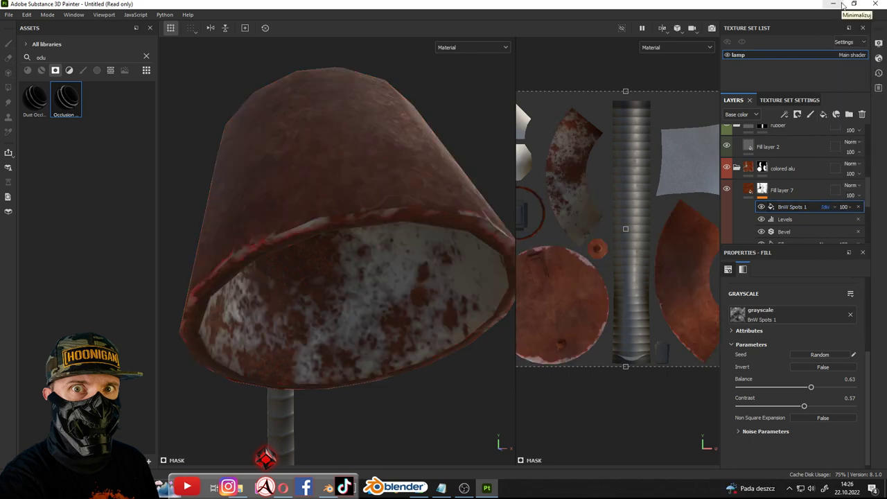
key("Down")
key("f")
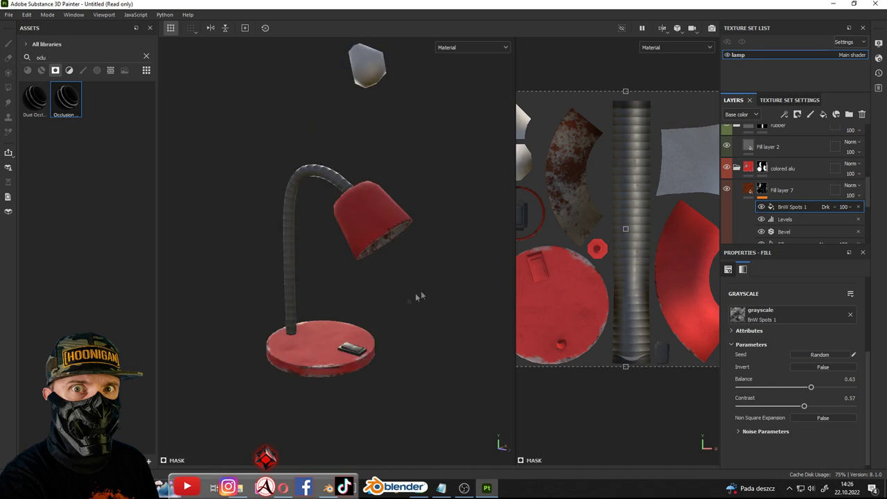
scroll(419, 297, "up", 3)
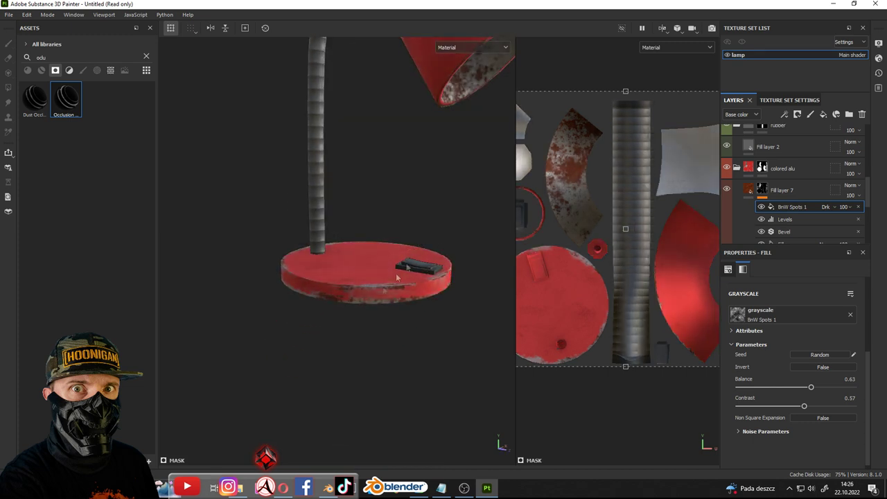
Scale down the BnW Spots 1 transform box so the spots pattern shrinks on the lamp
scroll(340, 316, "up", 2)
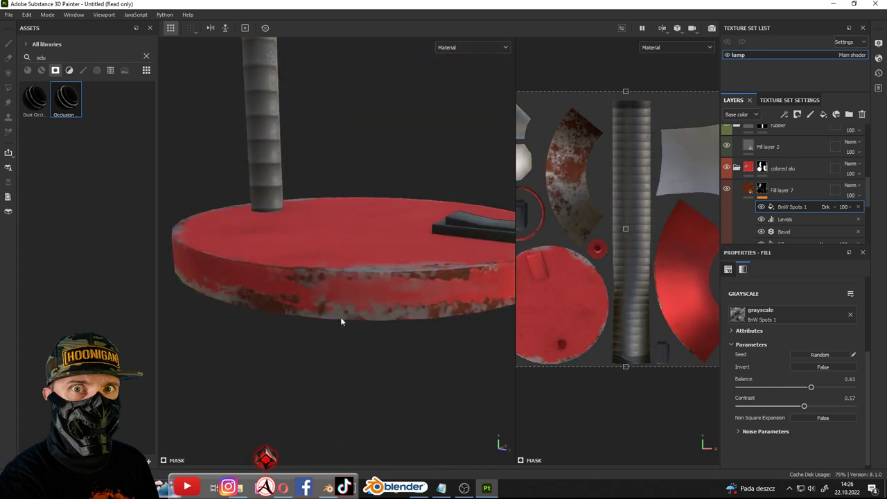
scroll(340, 316, "up", 1)
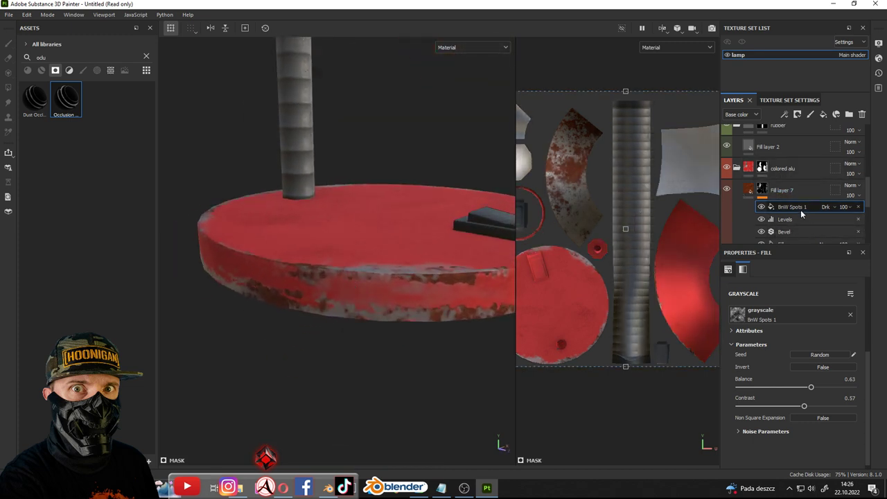
scroll(676, 206, "down", 2)
mouse_move(570, 145)
left_mouse_down()
mouse_move(631, 187)
mouse_move(562, 129)
mouse_move(647, 186)
mouse_move(593, 159)
left_mouse_up()
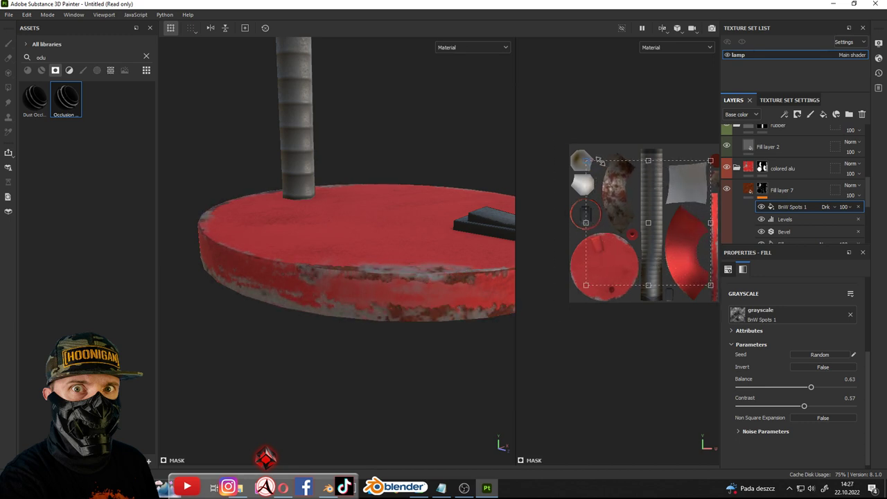
scroll(326, 208, "down", 3)
scroll(333, 229, "up", 4)
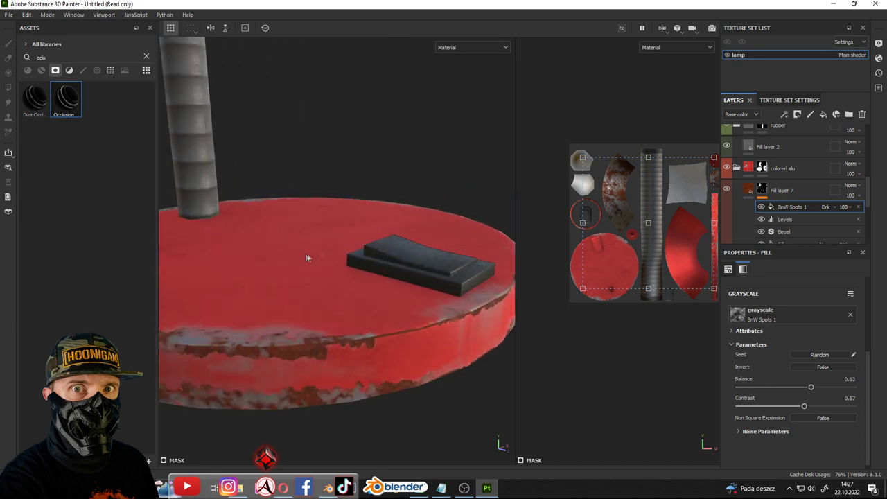
scroll(374, 262, "down", 1)
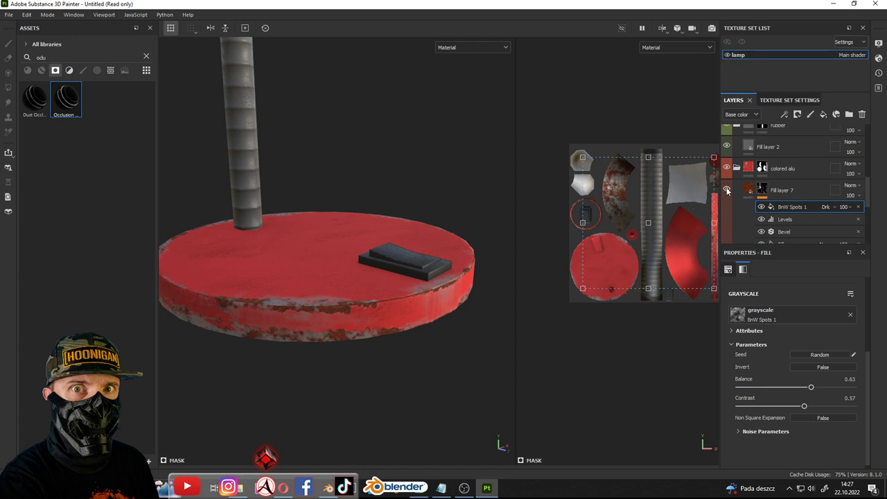
scroll(780, 214, "down", 2)
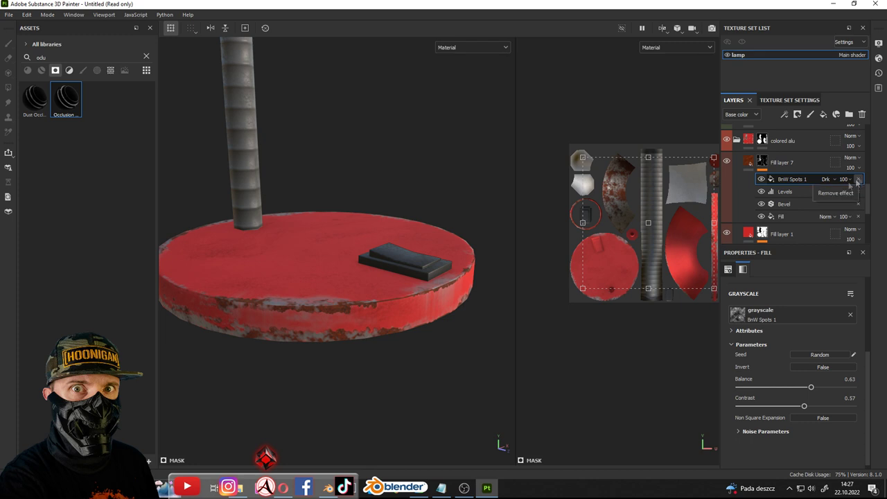
Frame the lamp and hide the BnW Spots 1 effect
key("f")
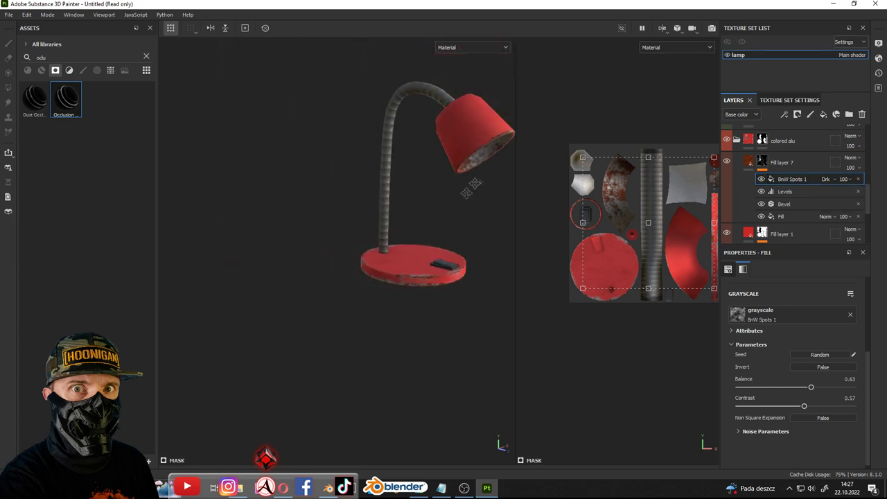
scroll(474, 184, "up", 3)
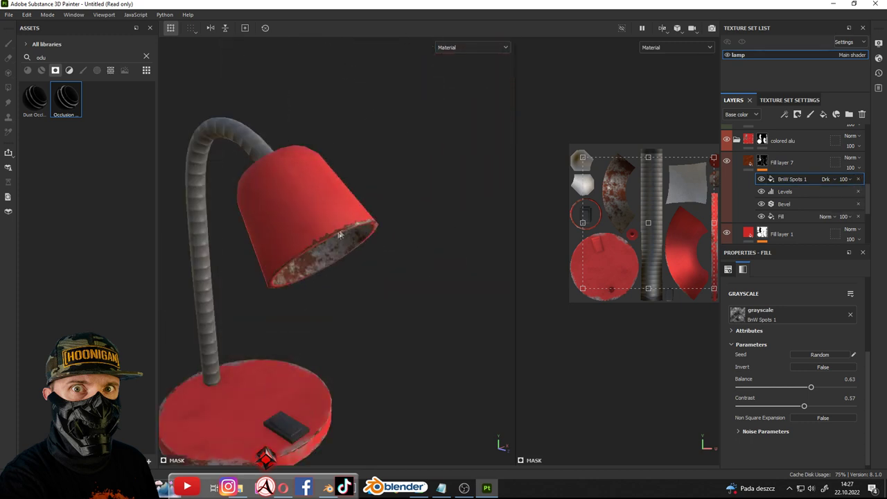
scroll(305, 215, "up", 2)
scroll(339, 229, "up", 3)
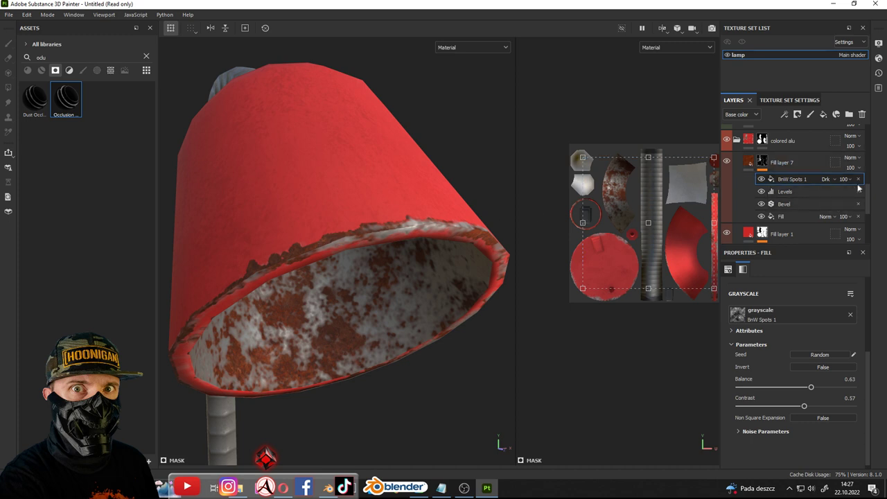
left_click(762, 179)
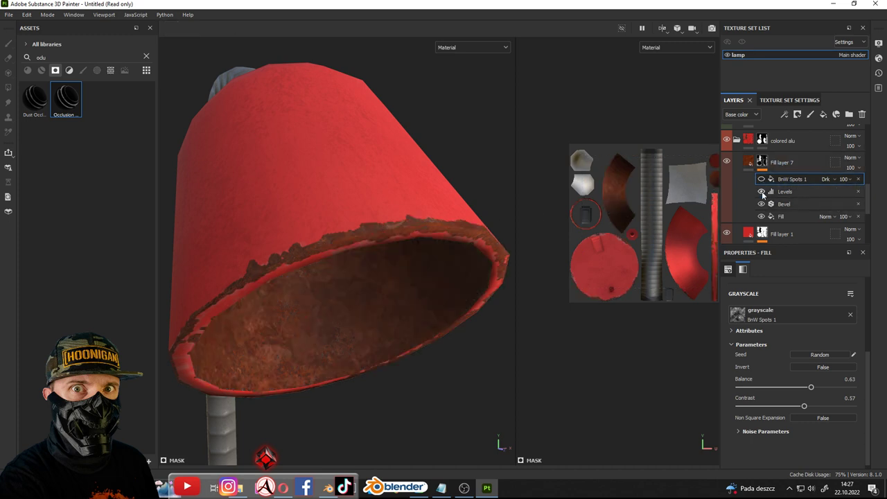
Add a fill effect above Levels sourcing Fill layer 1's mask anchor
left_click(790, 192)
right_click(790, 192)
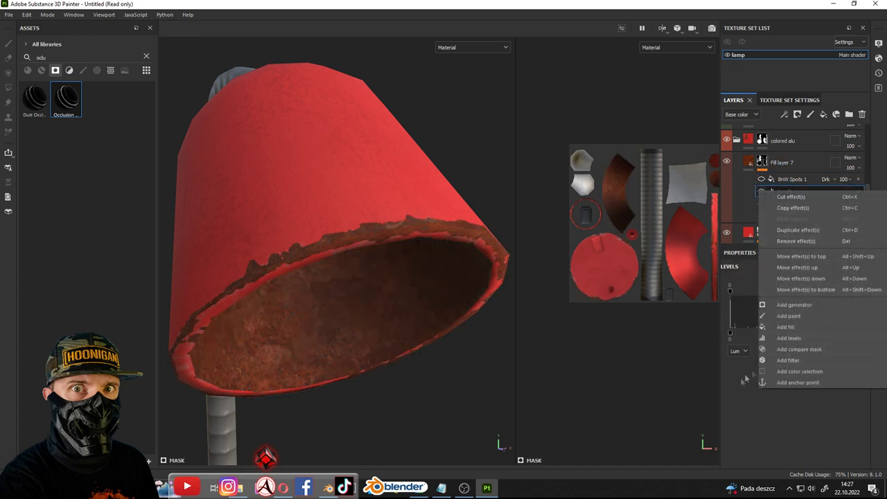
left_click(834, 339)
left_click(820, 313)
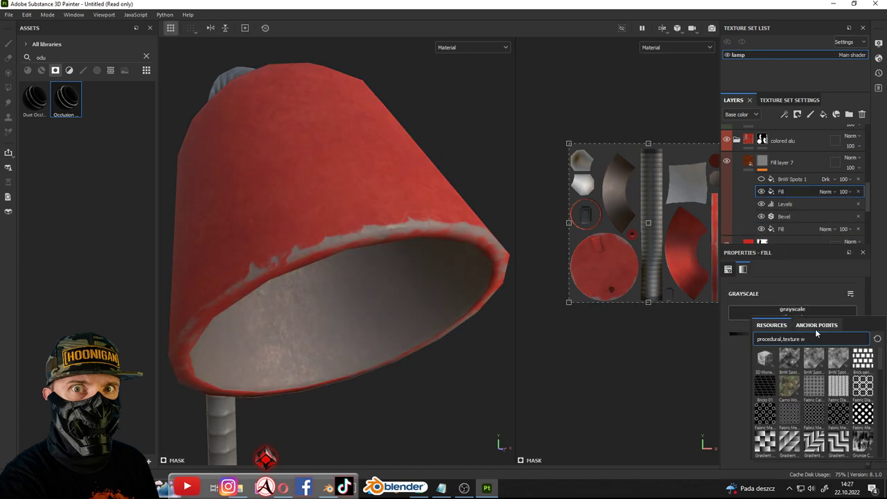
left_click(812, 328)
left_click(784, 340)
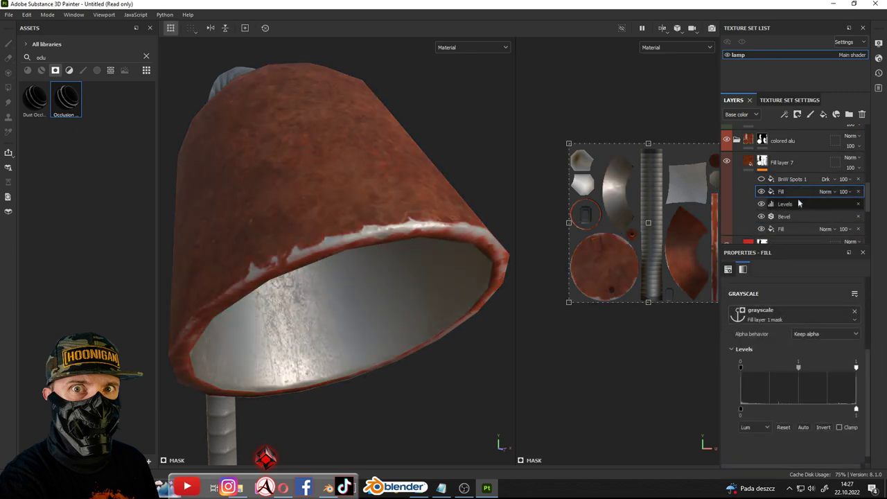
Invert the new fill's Levels and set its blend mode to Subtract
left_click(825, 192)
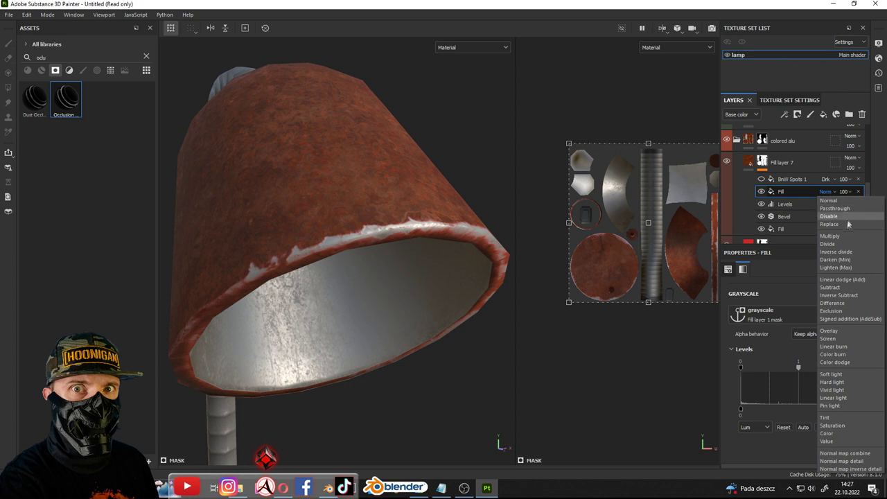
left_click(775, 425)
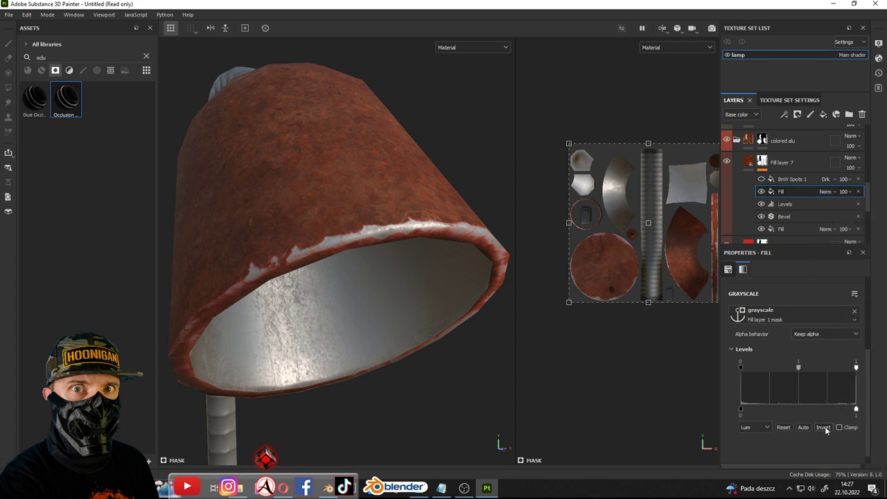
left_click(823, 427)
left_click(825, 192)
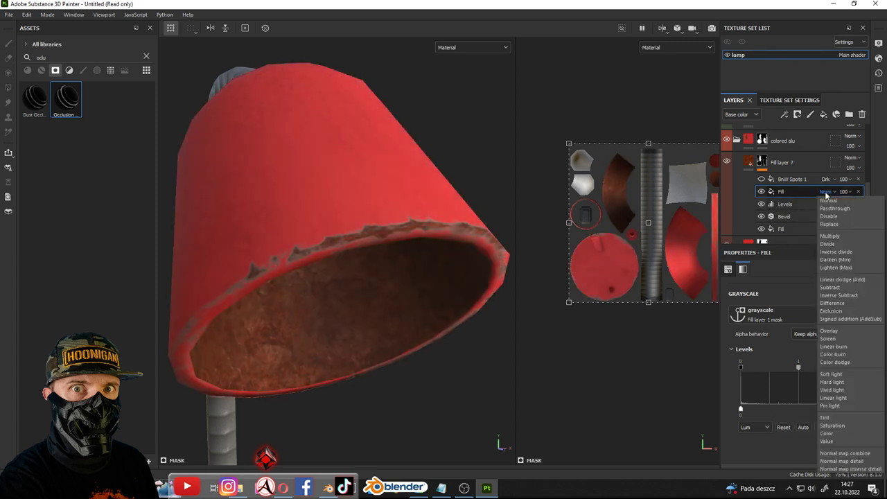
left_click(832, 287)
scroll(338, 233, "down", 2)
scroll(347, 230, "up", 5)
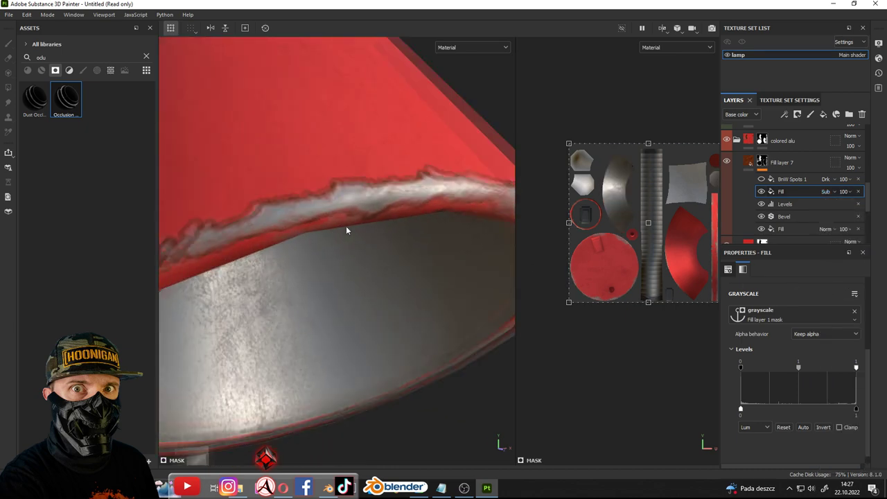
scroll(346, 230, "down", 3)
right_click(795, 192)
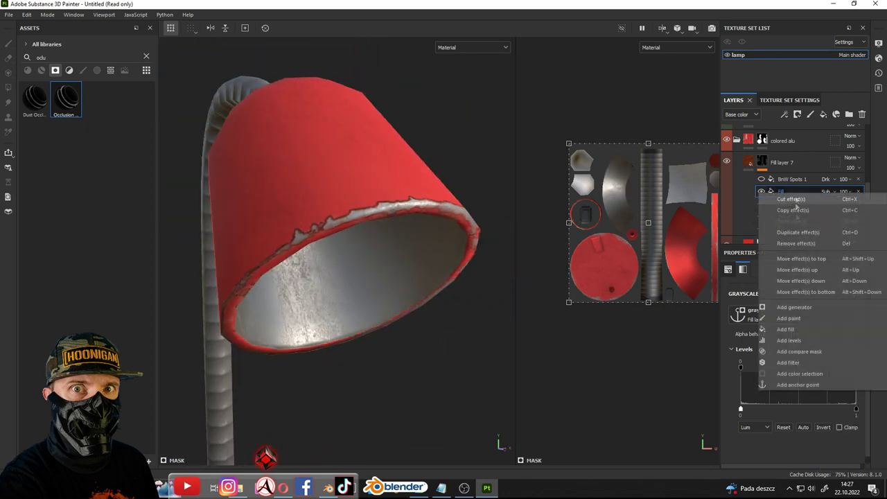
Add a second Bevel filter to the wear mask with Distance about 0.0397
left_click(788, 362)
left_click(818, 292)
type("shar")
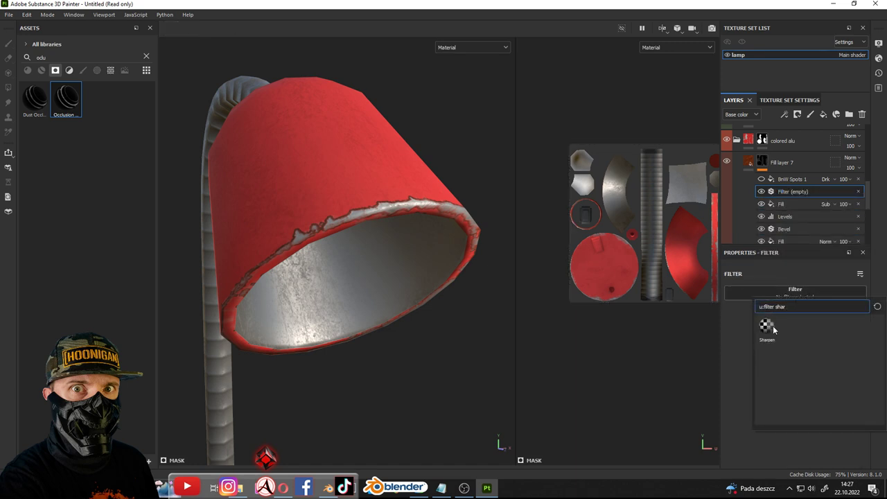
type("v")
left_click(818, 325)
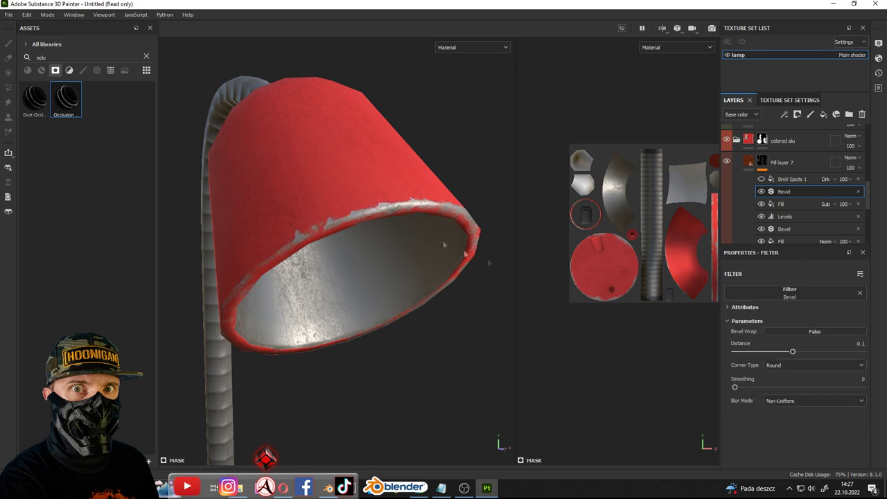
scroll(499, 270, "up", 3)
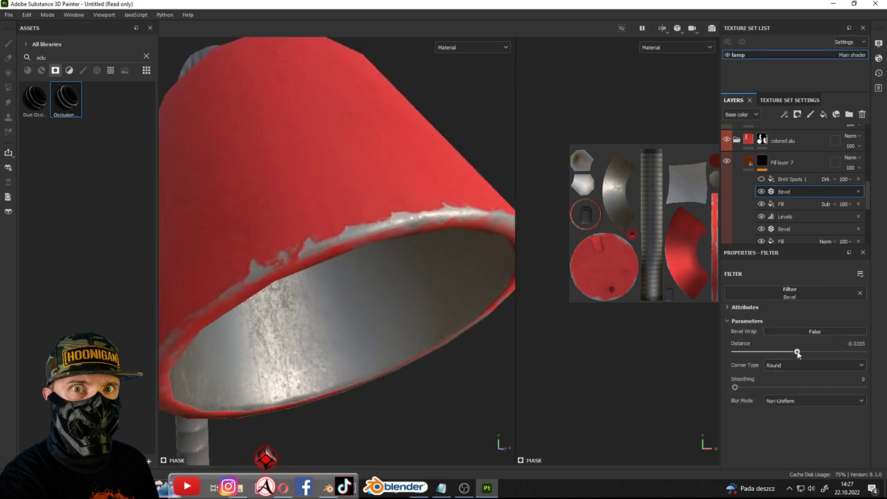
left_click_drag(798, 354, 801, 354)
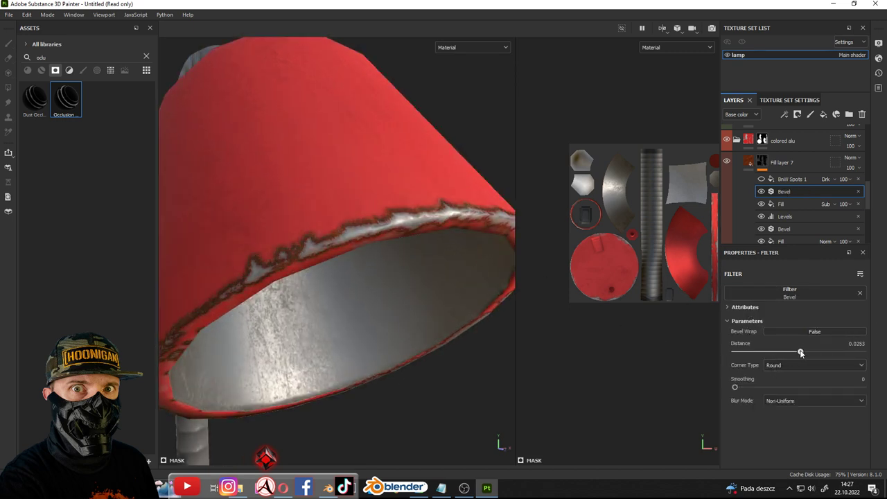
left_click_drag(801, 354, 802, 353)
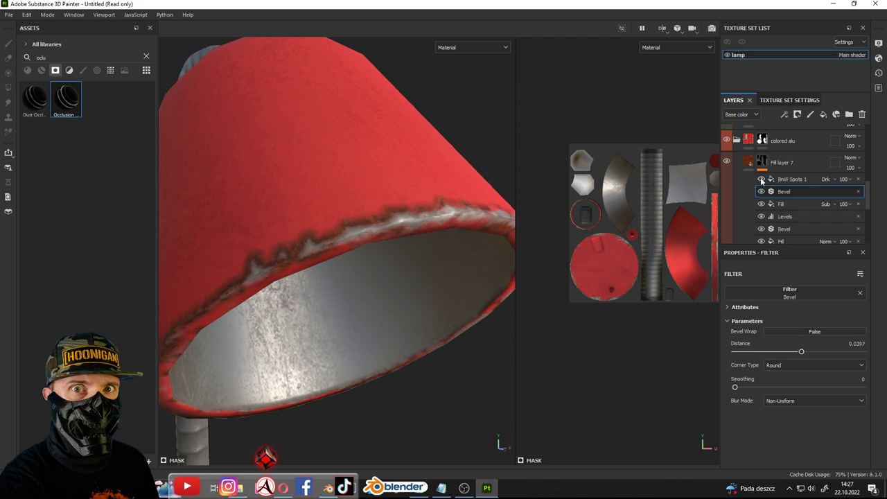
scroll(263, 212, "down", 5)
scroll(286, 242, "up", 3)
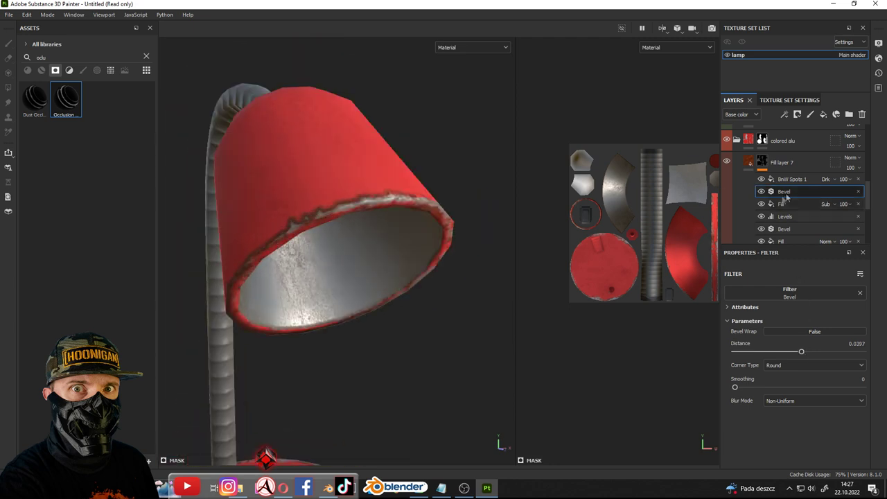
left_click(794, 181)
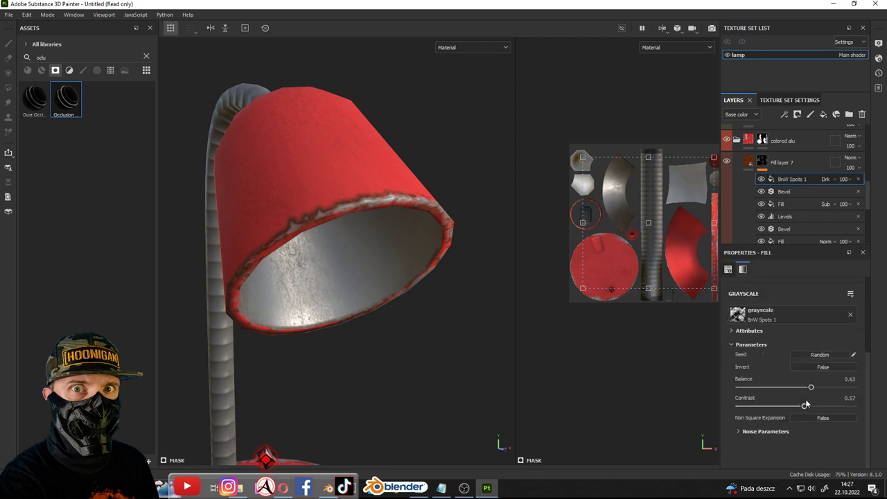
Lower BnW Spots 1's balance to 0.61 (contrast 0.79) and inspect the base rim, head and whole lamp
left_click_drag(833, 385, 793, 386)
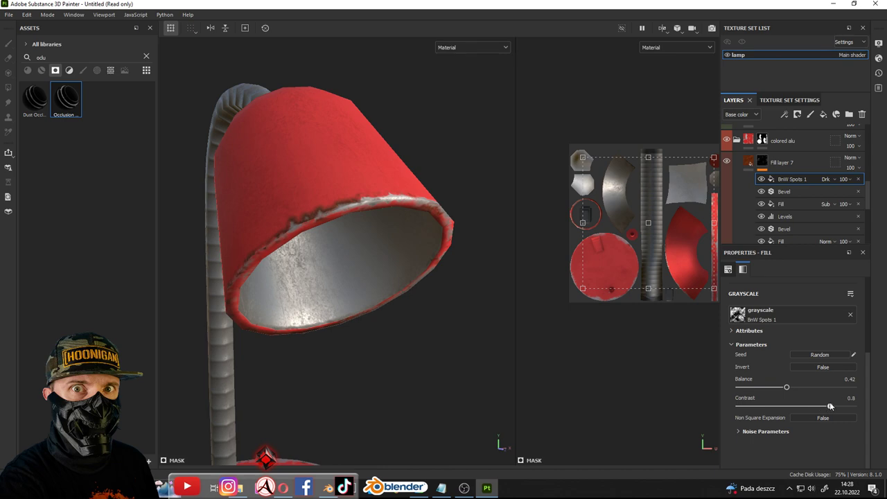
scroll(339, 199, "down", 5)
left_click_drag(339, 199, 412, 239, "alt")
scroll(375, 375, "up", 5)
mouse_move(375, 376)
left_mouse_down("alt")
mouse_move(416, 335)
mouse_move(394, 324)
mouse_move(414, 322)
mouse_move(305, 293)
left_mouse_up("alt")
scroll(414, 322, "down", 3)
scroll(398, 326, "down", 3)
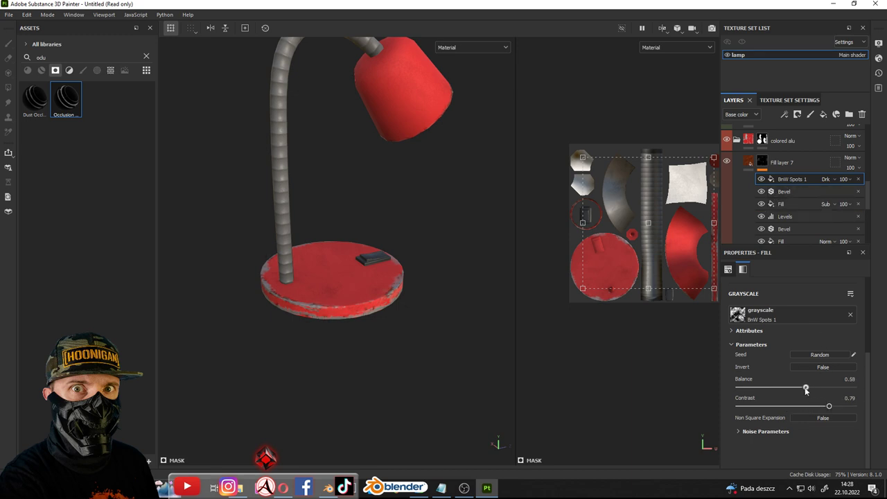
mouse_move(333, 229)
left_mouse_down("alt")
mouse_move(277, 208)
mouse_move(341, 283)
left_mouse_up("alt")
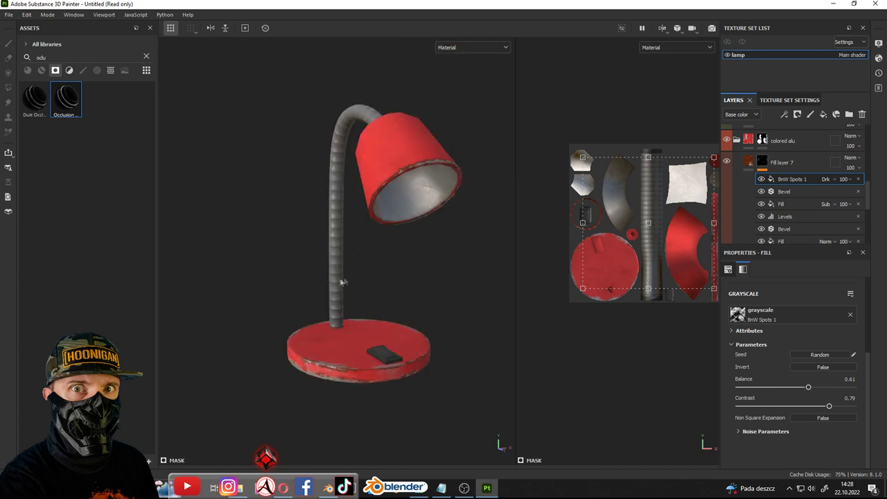
scroll(404, 254, "up", 2)
mouse_move(405, 253)
left_mouse_down("alt")
mouse_move(412, 261)
mouse_move(371, 270)
left_mouse_up("alt")
scroll(797, 187, "down", 3)
Change Aluminium Pure's base colour from A4A4A4 to 888888 and check the darker metal
left_click(773, 206)
left_click(777, 374)
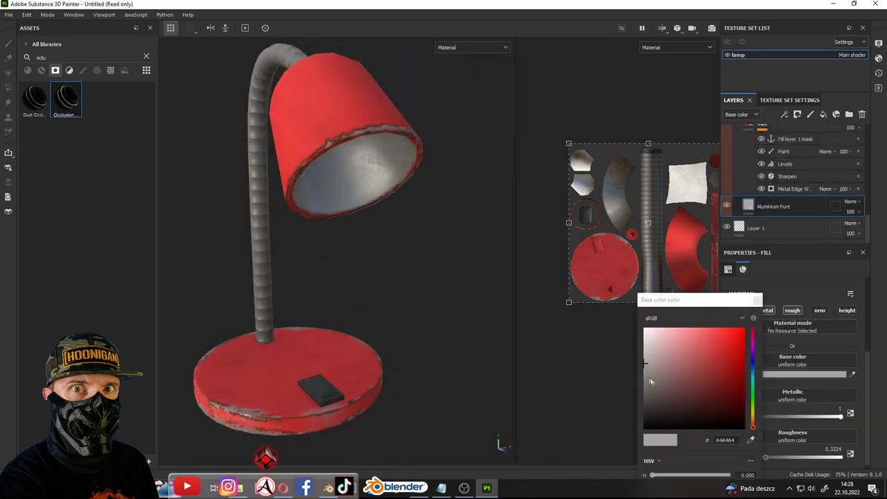
left_click_drag(645, 378, 636, 374)
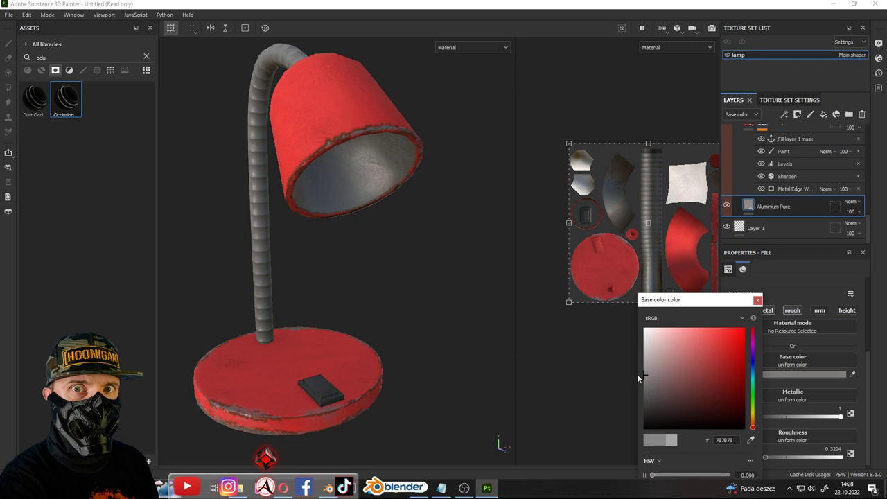
scroll(381, 254, "down", 5)
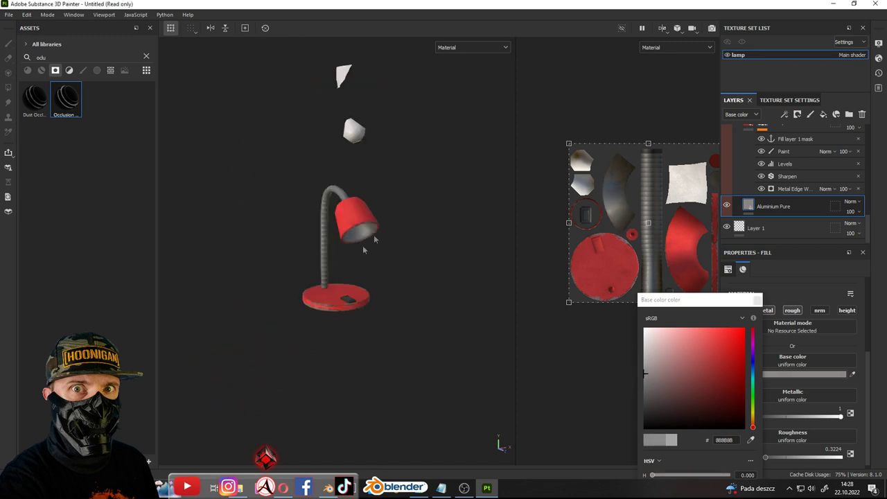
scroll(373, 275, "up", 3)
scroll(396, 237, "up", 3)
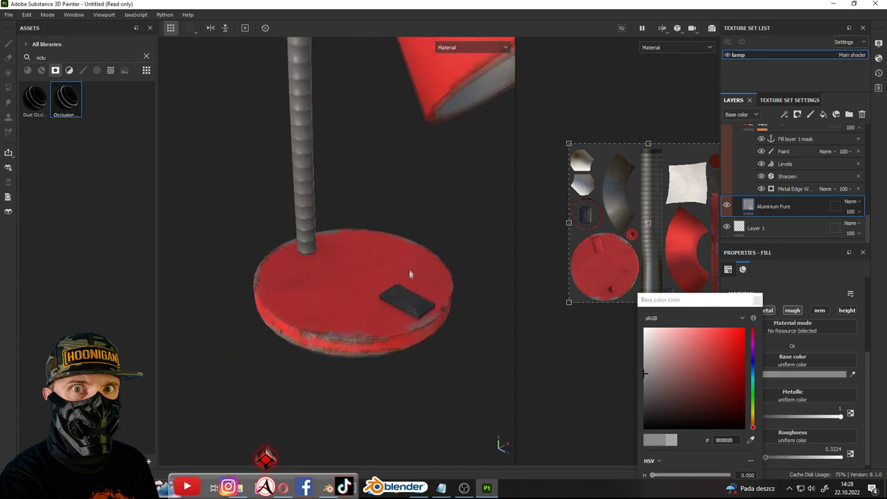
scroll(407, 264, "down", 3)
left_click_drag(407, 265, 371, 320, "alt")
scroll(389, 291, "down", 2)
scroll(371, 320, "up", 3)
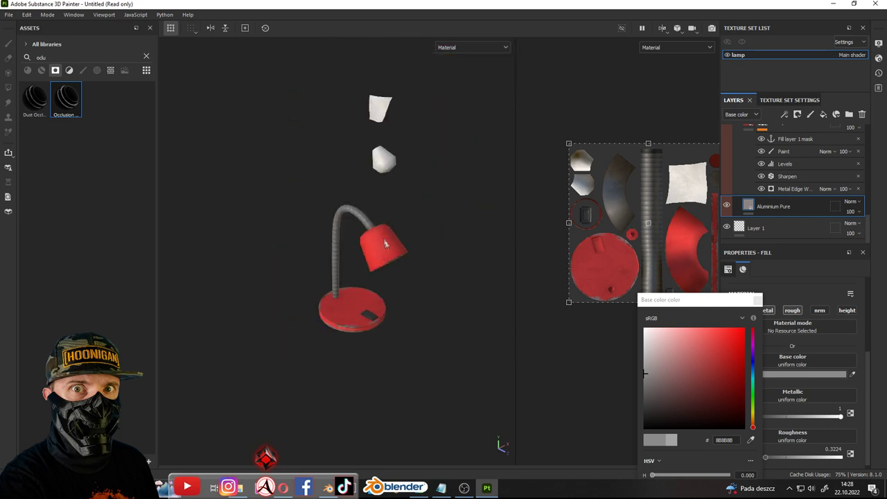
scroll(371, 320, "up", 2)
scroll(410, 289, "up", 2)
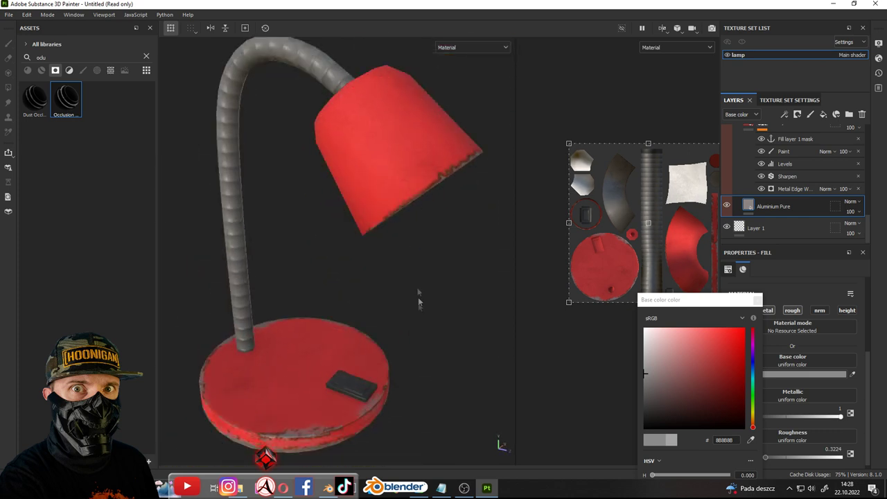
scroll(408, 258, "up", 2)
scroll(408, 259, "down", 1)
scroll(793, 181, "up", 3)
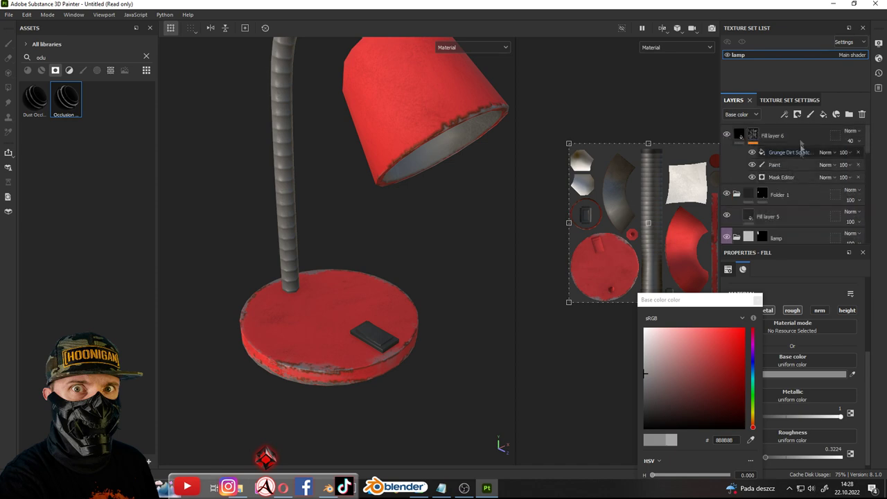
Add Fill layer 8 above Fill layer 6 with a black mask and a paint effect
left_click(793, 136)
left_click(836, 114)
right_click(798, 136)
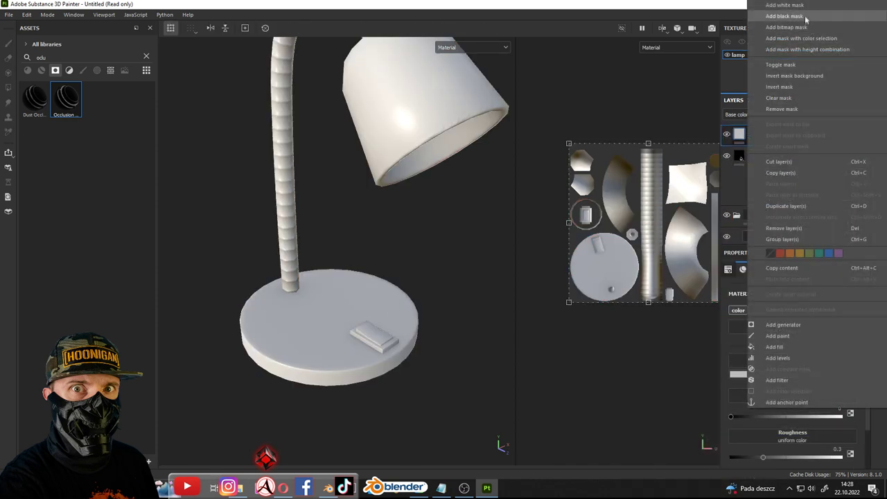
left_click(804, 26)
left_click(798, 135)
right_click(798, 134)
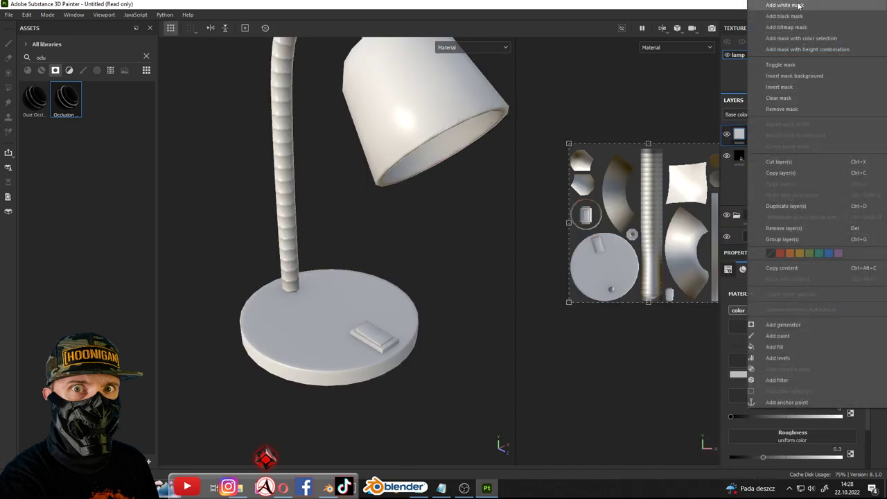
left_click(780, 125)
right_click(780, 133)
left_click(788, 306)
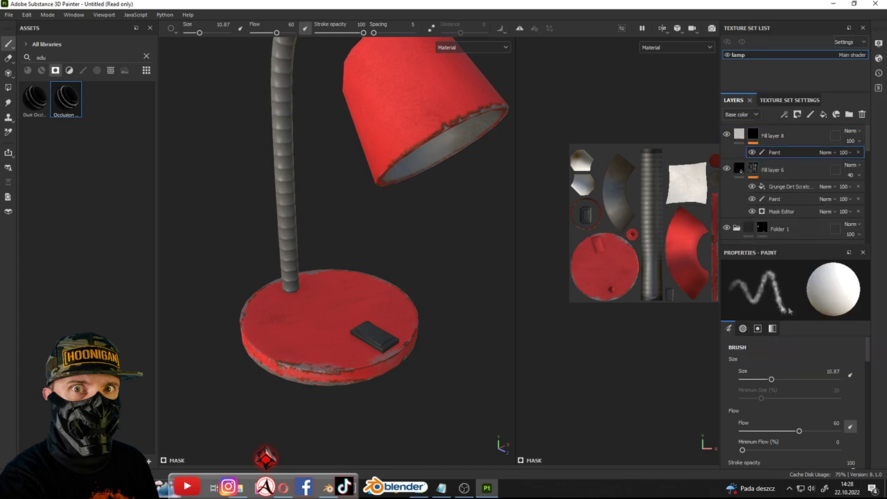
Load the Basic Hard brush and pick a coffee-stain alpha from an alpha search
left_click(146, 57)
left_click(84, 70)
left_click(101, 185)
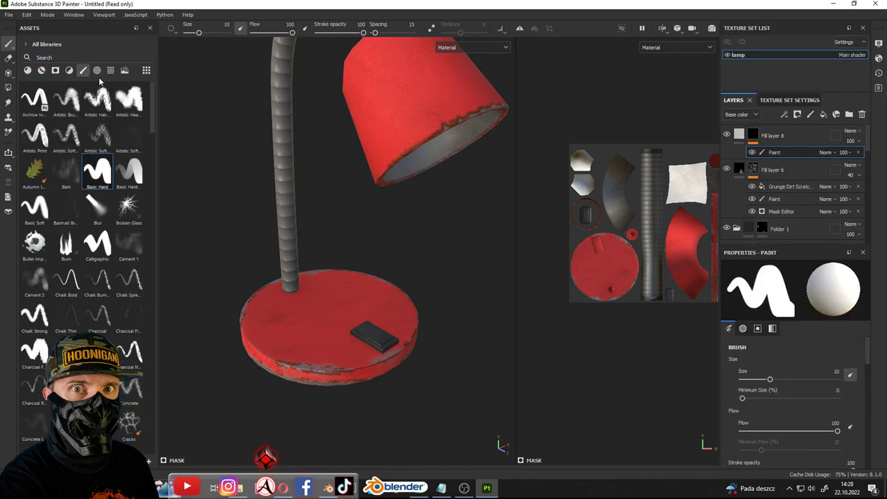
left_click(97, 70)
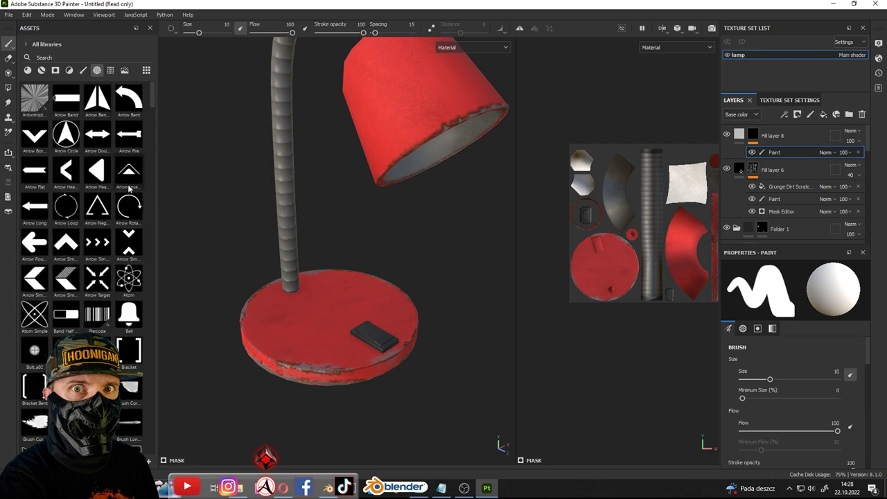
type("d")
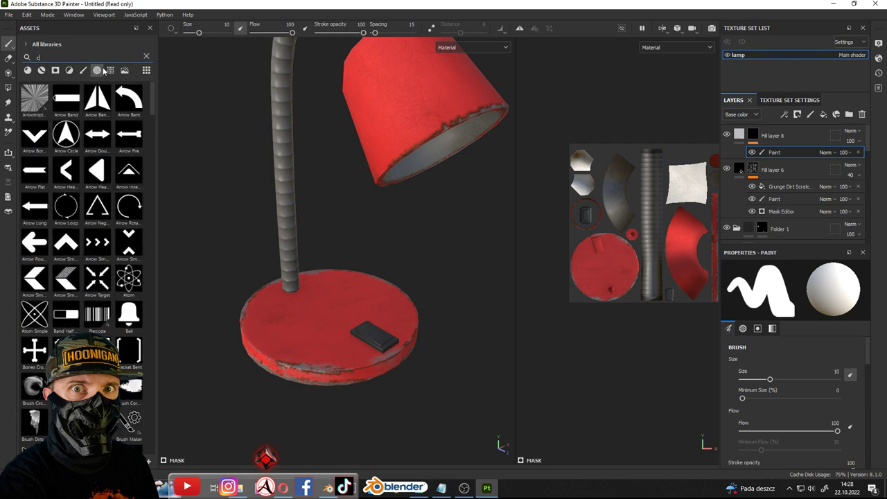
type("off")
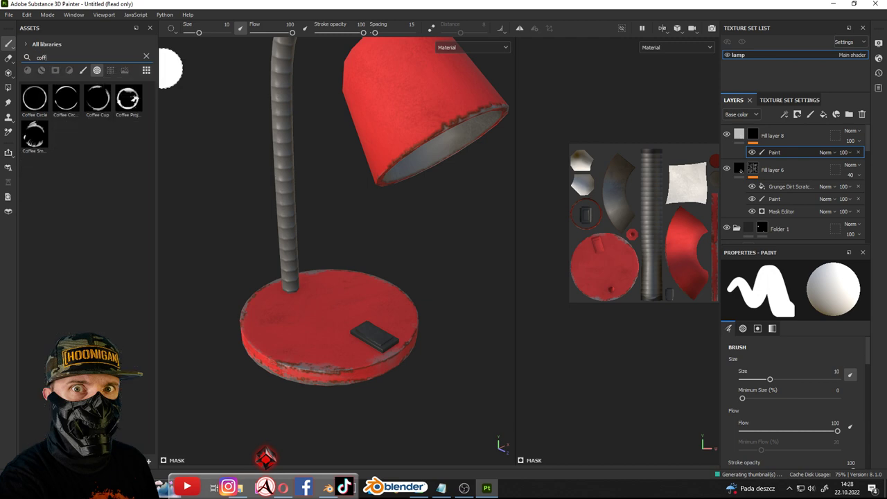
left_click(103, 99)
Zoom to the lamp base, enlarge the coffee stamp to about 27, and test-stamp then undo a ring
scroll(396, 287, "up", 3)
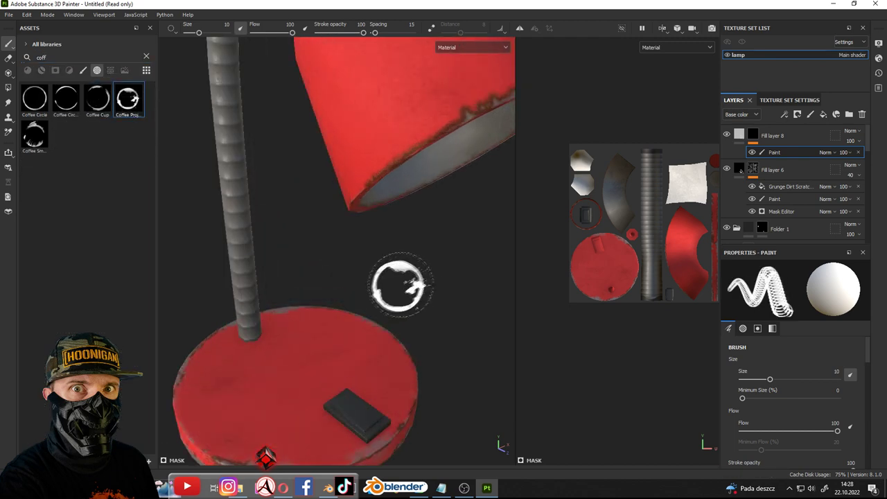
middle_click_drag(396, 287, 312, 351, "alt")
scroll(344, 266, "down", 2)
right_click_drag(345, 266, 332, 279, "ctrl")
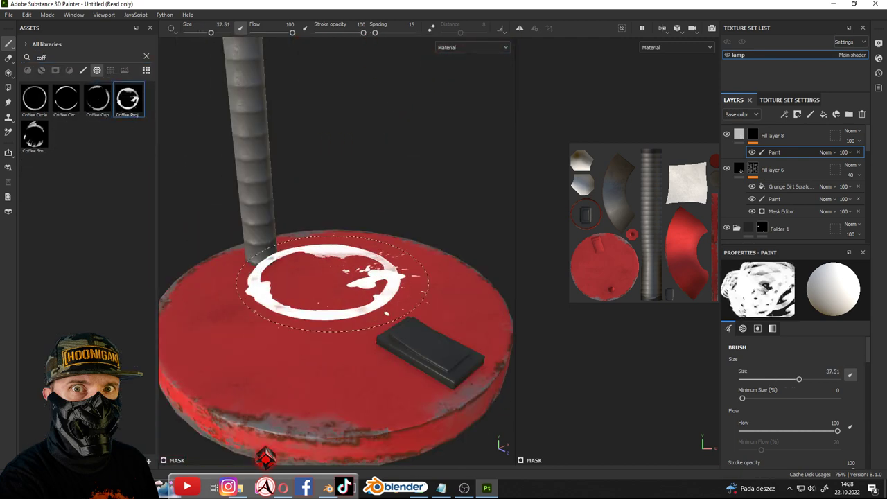
left_click(278, 350)
key("ctrl+z")
scroll(277, 350, "down", 4)
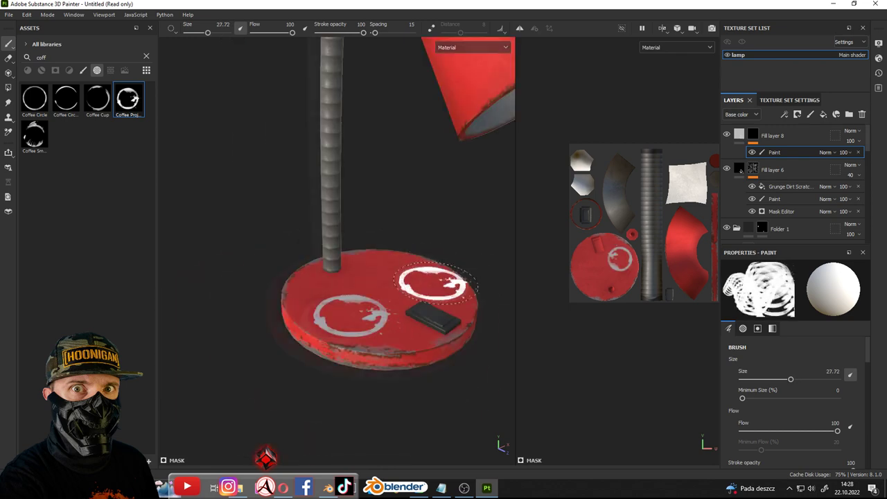
scroll(421, 257, "up", 3)
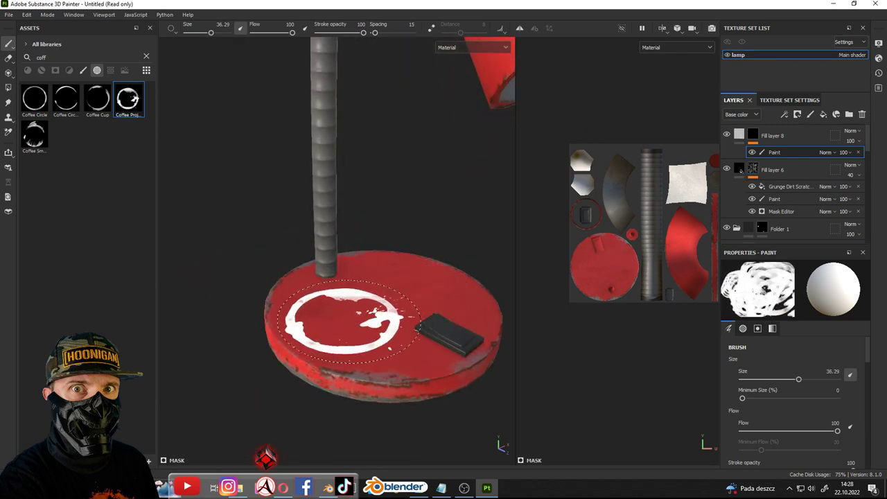
Compare coffee alphas, keep Coffee Cup, and set brush flow to about 38 for fainter rings
left_click(97, 99)
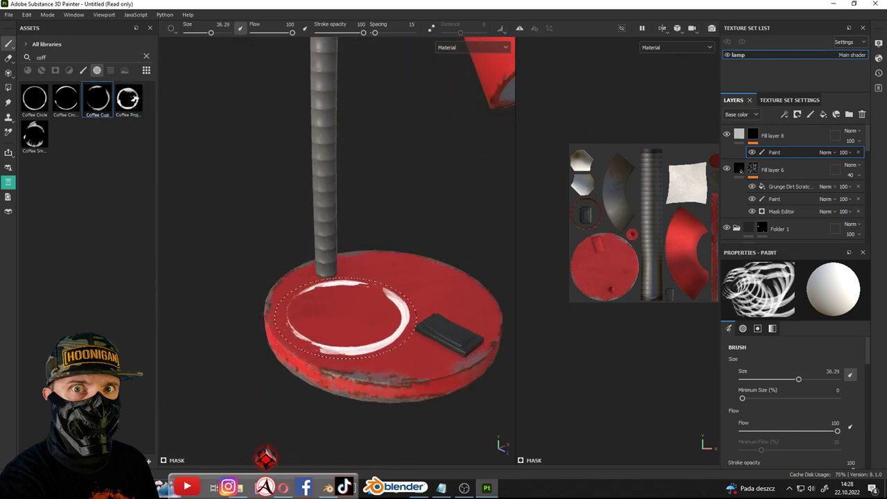
left_click(34, 136)
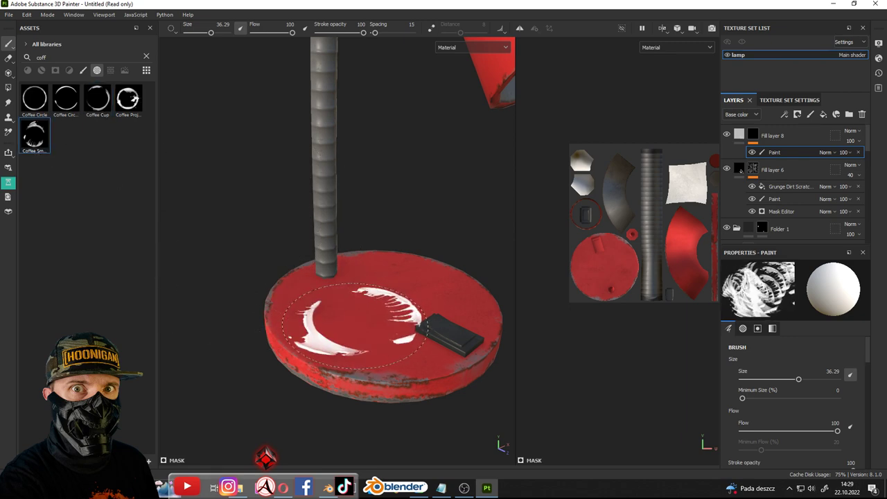
left_click(89, 105)
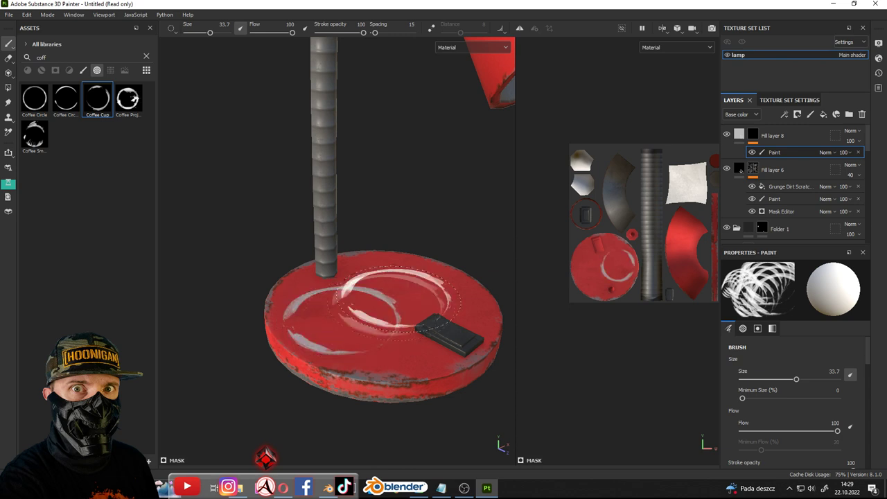
left_click_drag(395, 299, 354, 319, "alt")
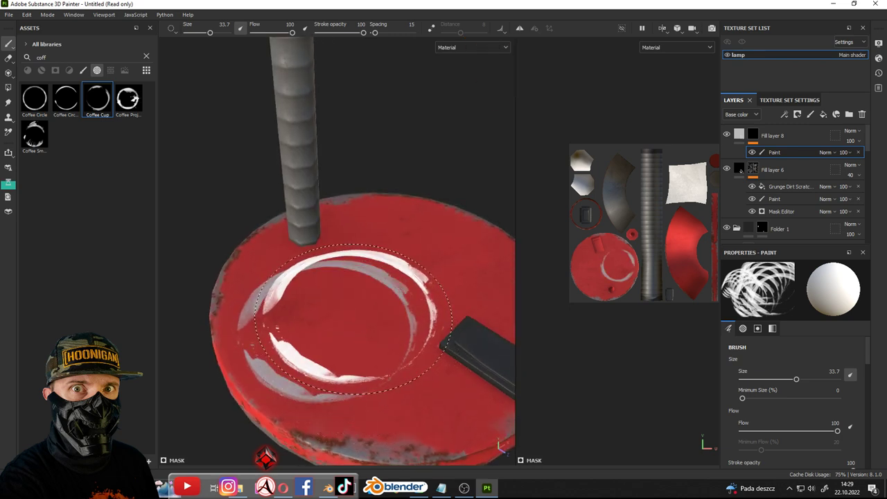
mouse_move(354, 319)
left_mouse_down("ctrl")
mouse_move(316, 319)
mouse_move(348, 320)
mouse_move(339, 320)
left_mouse_up("ctrl")
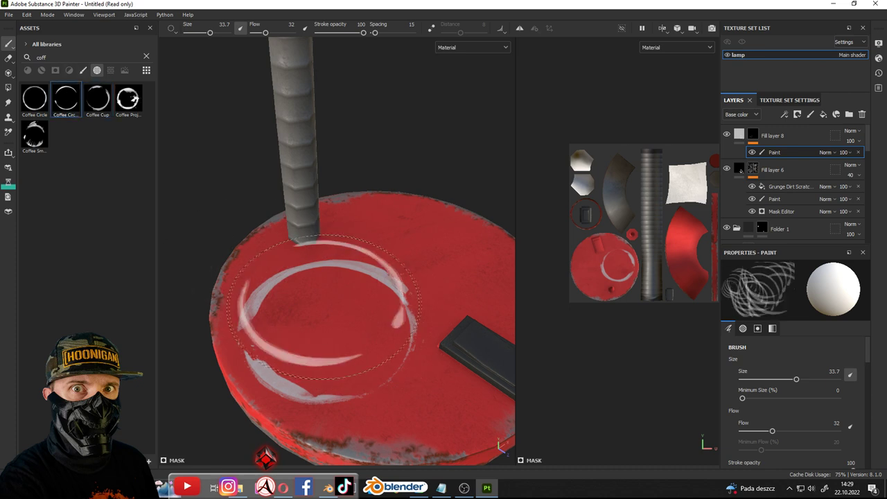
left_click_drag(363, 317, 366, 312, "ctrl")
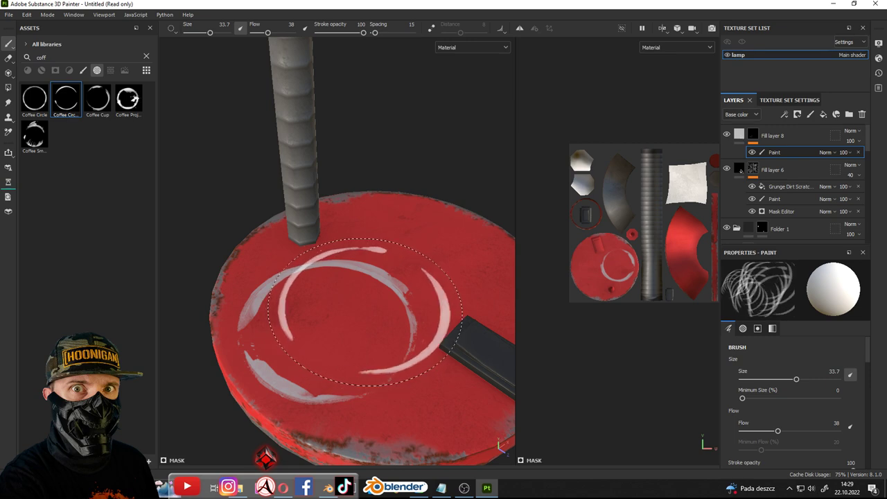
mouse_move(338, 289)
left_mouse_down("alt")
mouse_move(323, 350)
mouse_move(310, 337)
left_mouse_up("alt")
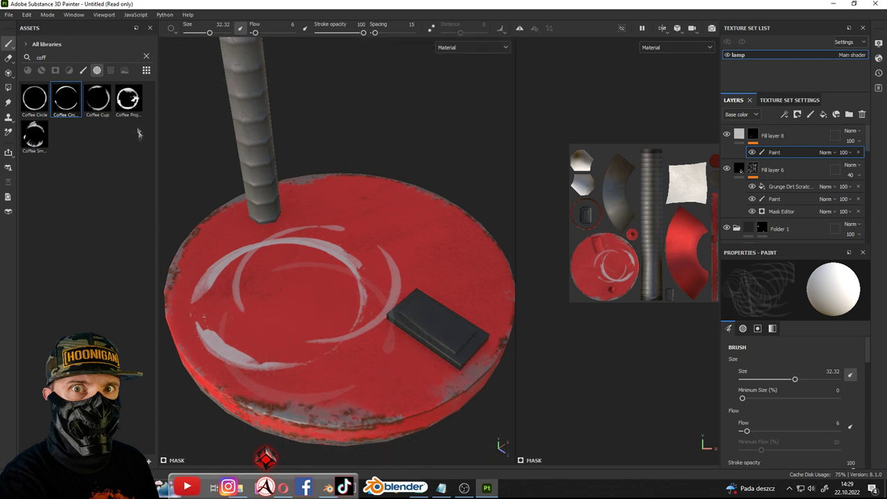
Switch to the Coffee Circle alpha, then select Fill layer 8 to edit its base colour
left_click(119, 99)
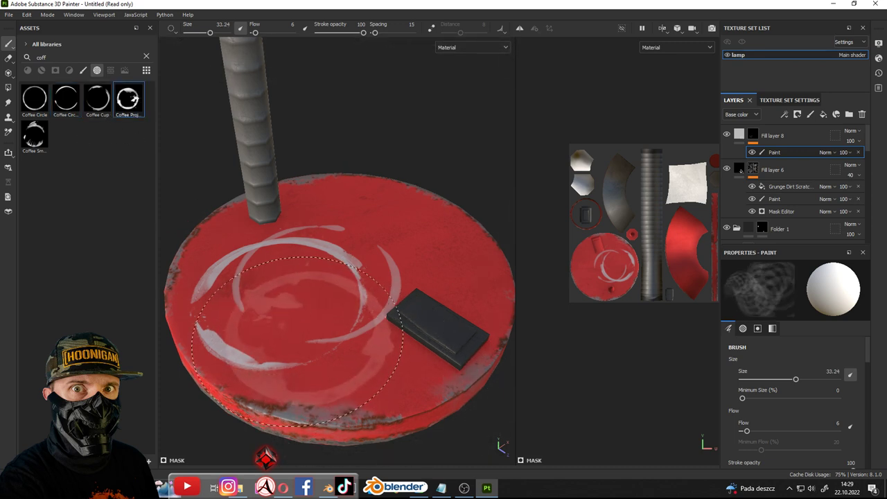
left_click(35, 99)
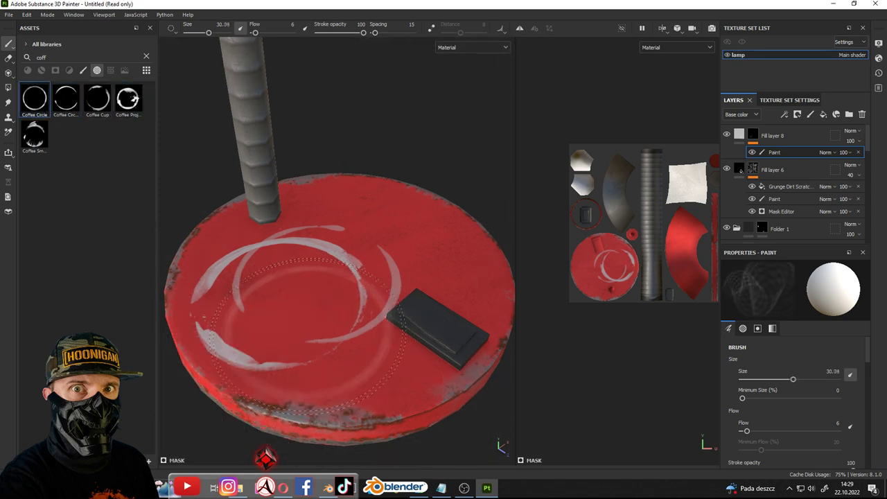
scroll(308, 333, "down", 3)
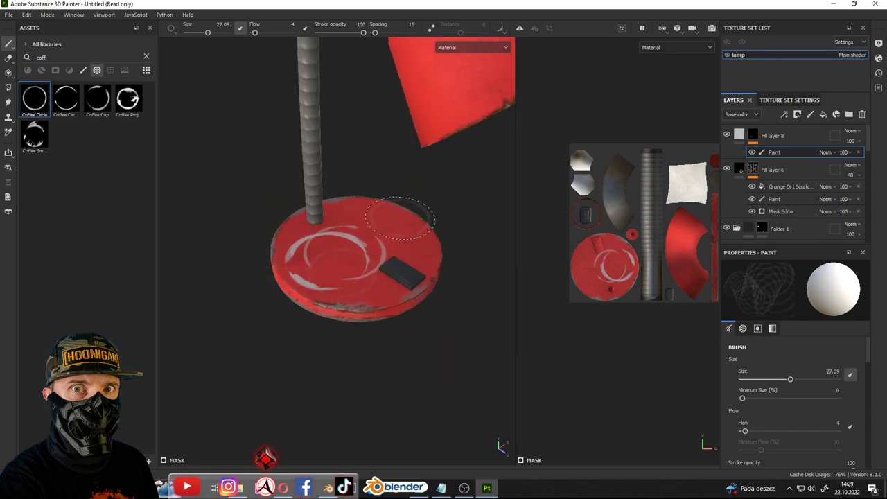
scroll(277, 312, "up", 3)
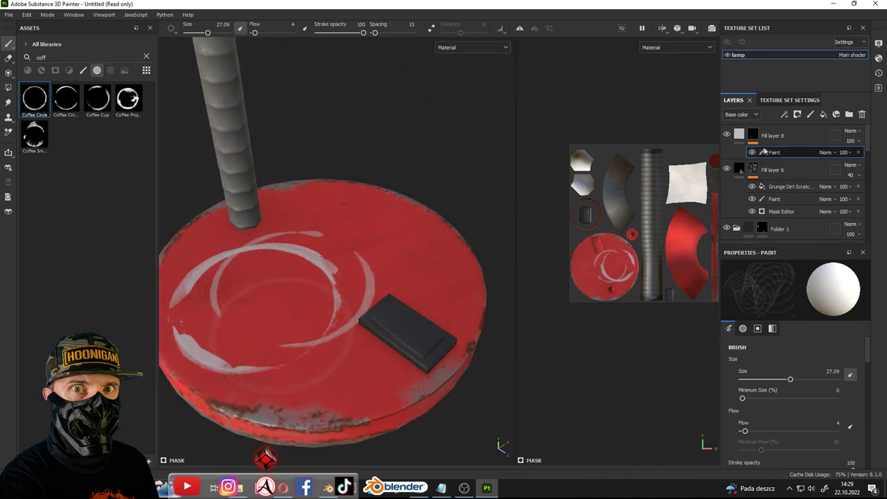
left_click(773, 136)
left_click(784, 375)
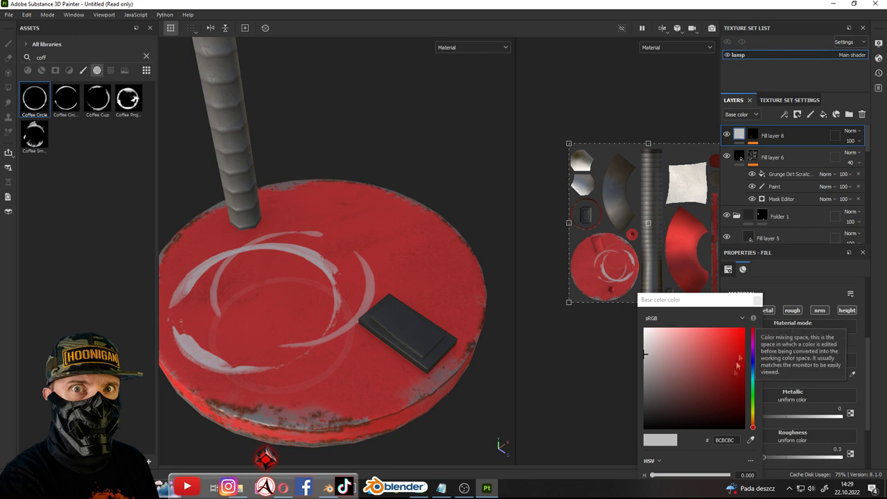
Set the coffee-ring colour to a dark orange-brown and close the colour picker
left_click_drag(754, 427, 754, 421)
left_click(711, 396)
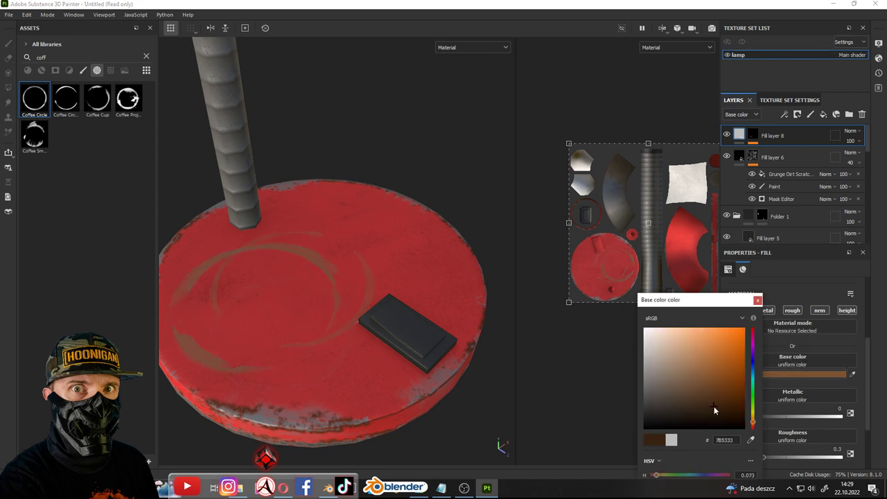
left_click_drag(714, 400, 724, 407)
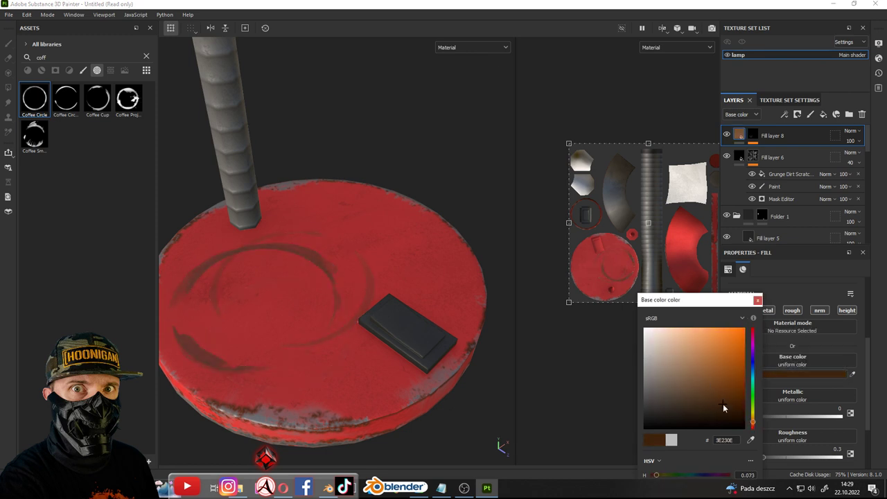
left_click(729, 411)
left_click_drag(307, 291, 317, 253, "alt")
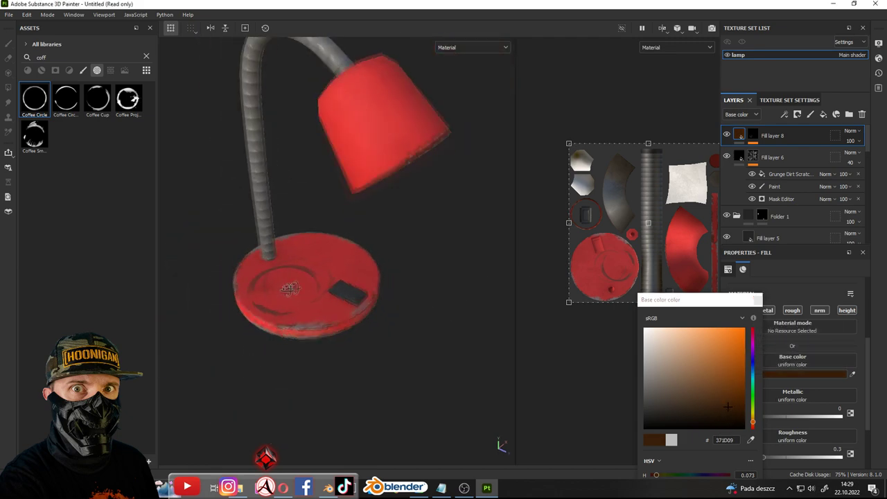
scroll(288, 285, "up", 5)
left_click_drag(288, 285, 336, 291, "alt")
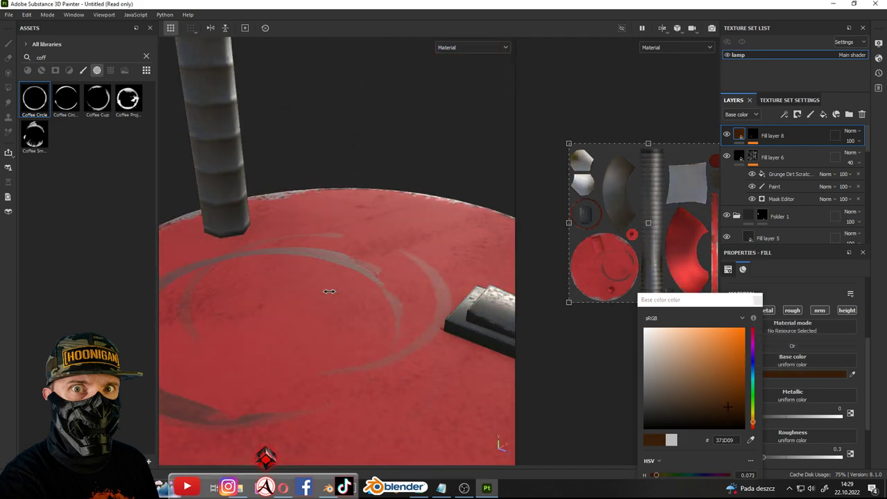
left_click(758, 300)
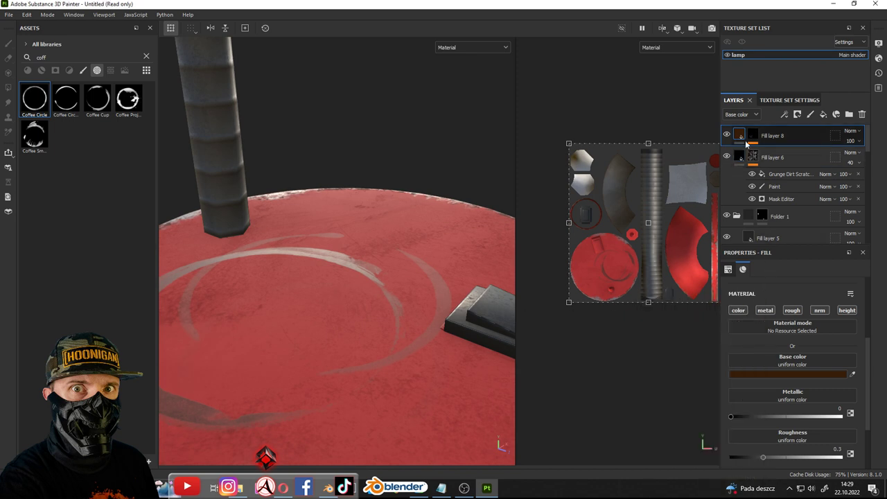
Raise Fill layer 8's height to 0.0041 and inspect the raised rings on the base
left_click_drag(462, 278, 506, 264, "alt")
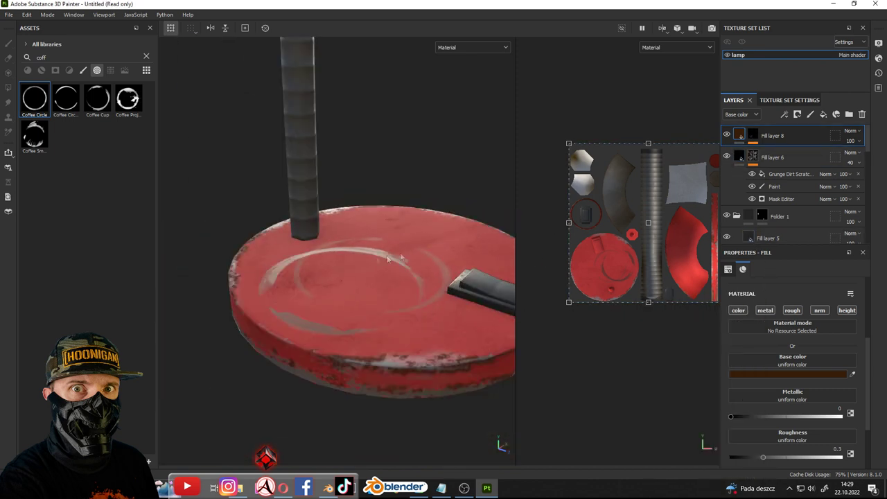
scroll(792, 329, "down", 2)
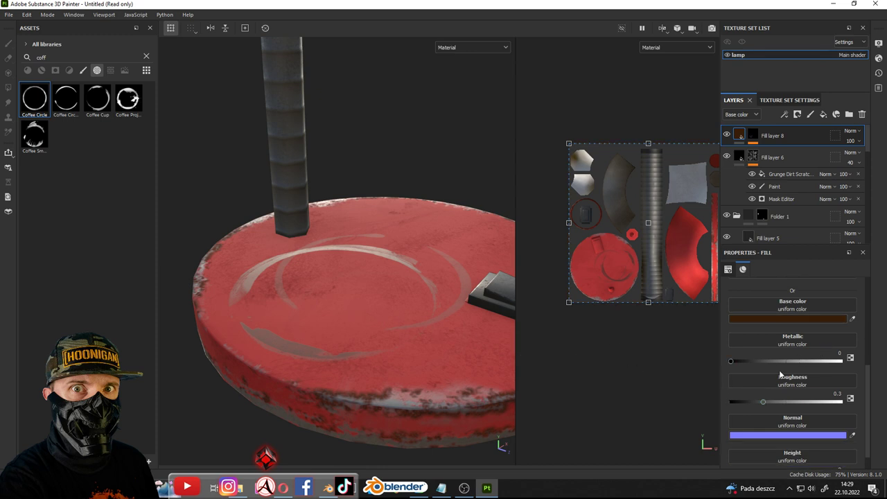
scroll(782, 375, "down", 1)
left_click_drag(786, 455, 787, 455)
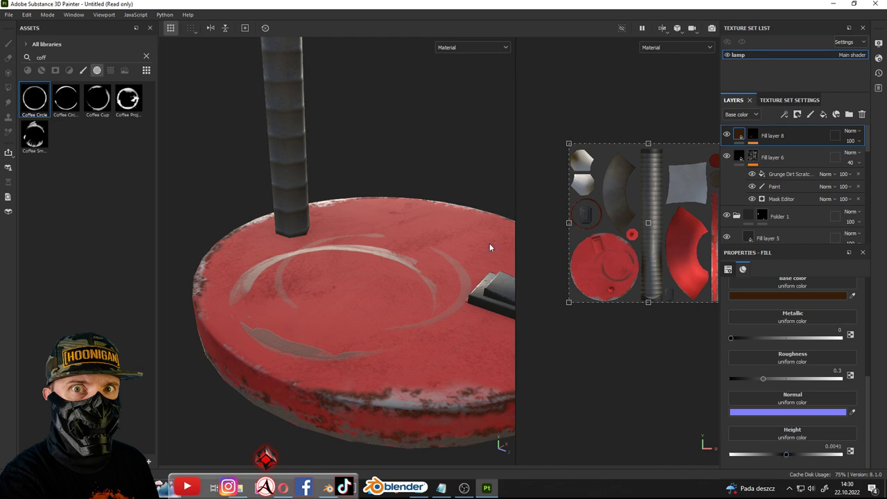
scroll(378, 271, "down", 5)
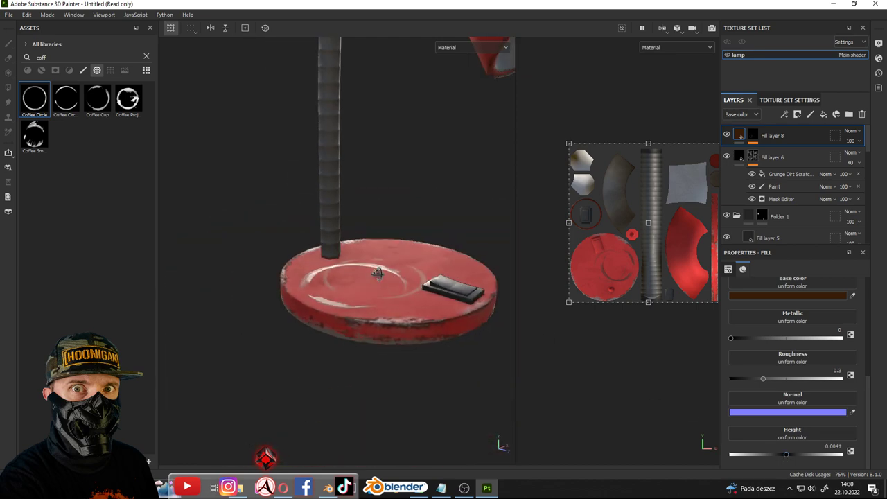
left_click_drag(377, 274, 380, 254, "alt")
scroll(365, 281, "up", 5)
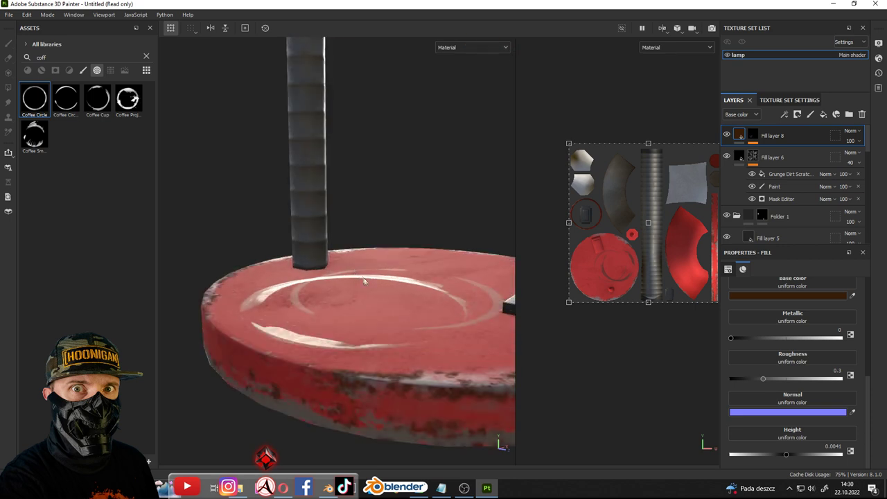
scroll(364, 281, "up", 3)
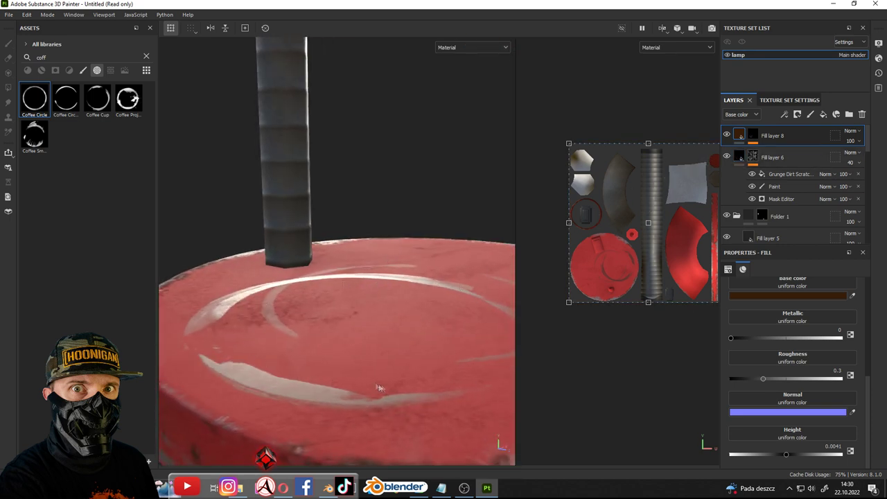
scroll(393, 363, "down", 3)
mouse_move(393, 363)
left_mouse_down("alt")
mouse_move(366, 281)
mouse_move(372, 264)
mouse_move(355, 249)
mouse_move(360, 258)
left_mouse_up("alt")
scroll(361, 258, "down", 3)
scroll(360, 258, "up", 3)
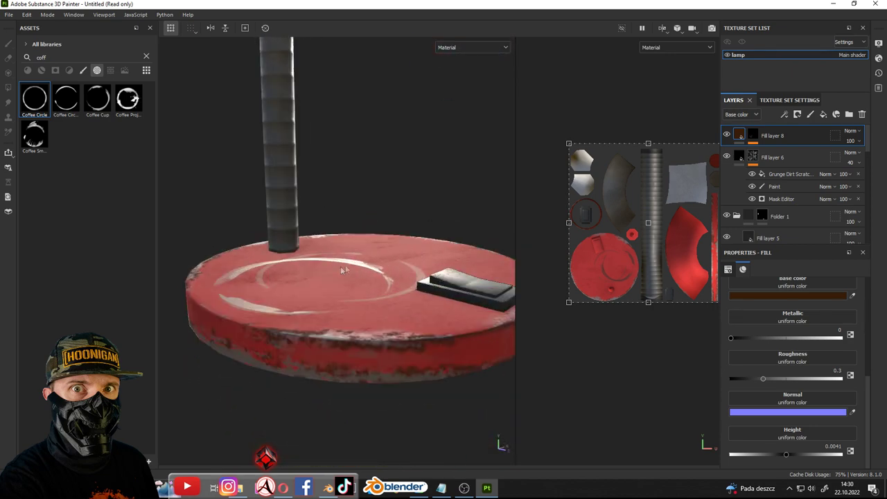
left_click(753, 135)
right_click(788, 155)
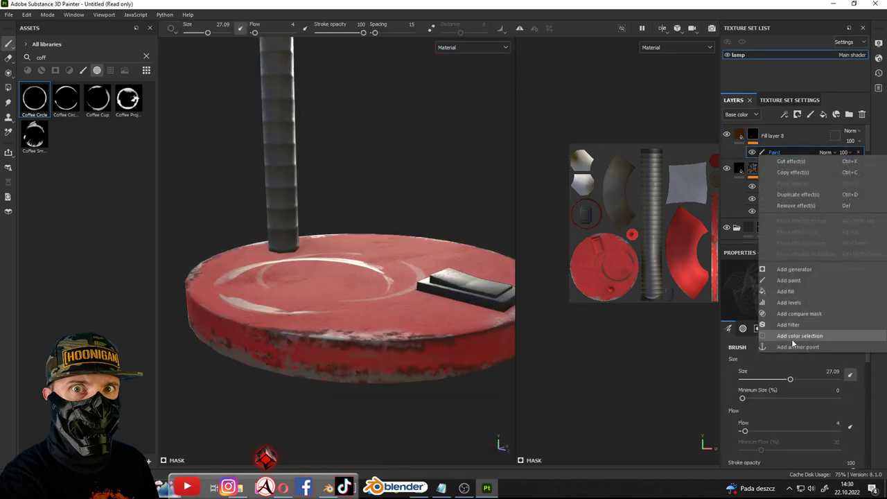
Anchor the stain mask and add Fill layer 9 with only roughness enabled, at about 0.47
left_click(797, 337)
left_click(801, 135)
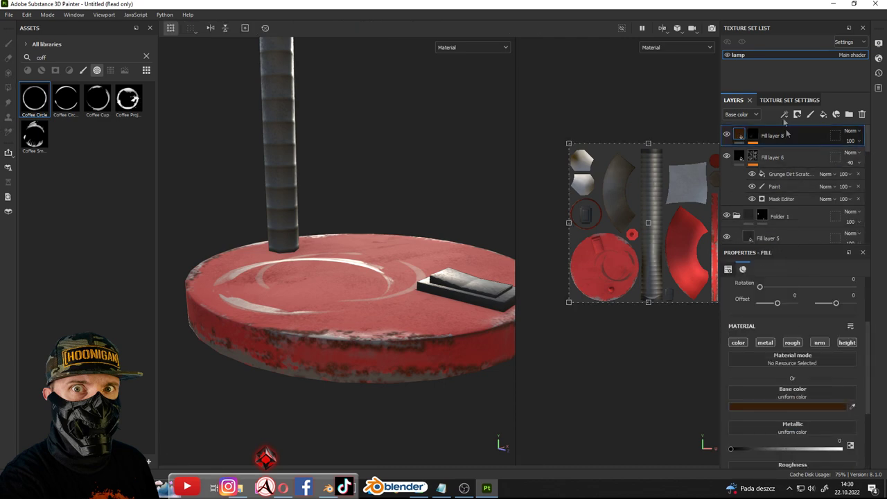
left_click(823, 114)
left_click(791, 343)
mouse_move(765, 414)
left_mouse_down()
mouse_move(803, 414)
mouse_move(786, 420)
left_mouse_up()
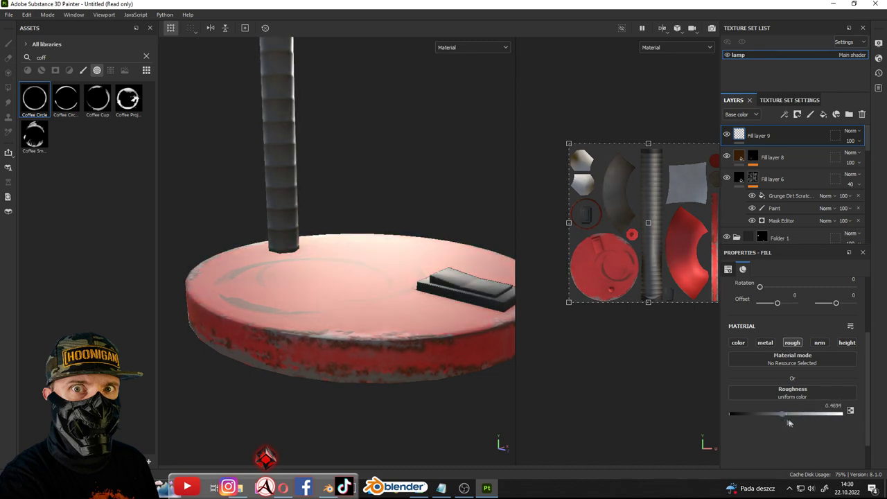
Give Fill layer 9 a black mask with a fill effect sourced from the Fill layer 8 mask anchor
right_click(769, 135)
left_click(769, 132)
right_click(768, 133)
left_click(780, 329)
left_click(804, 342)
left_click(808, 347)
left_click(810, 347)
left_click(817, 353)
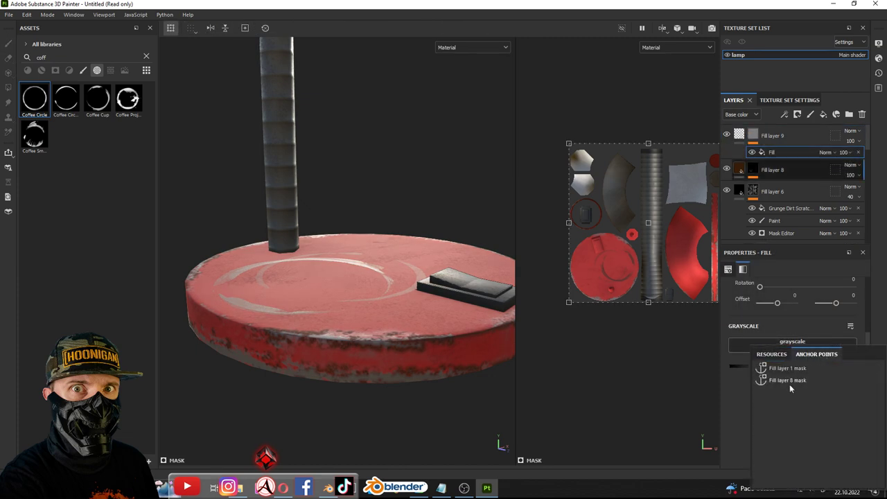
left_click(787, 380)
Toggle Fill layer 9's visibility to compare the stains with and without roughness
scroll(340, 291, "up", 3)
left_click(727, 135)
left_click(728, 135)
left_click(728, 135)
left_click(728, 135)
left_click(728, 135)
left_click(727, 135)
Add a BnW Spots fill (balance 0.63, contrast 0.6) below the anchor fill, blended with Multiply
right_click(760, 155)
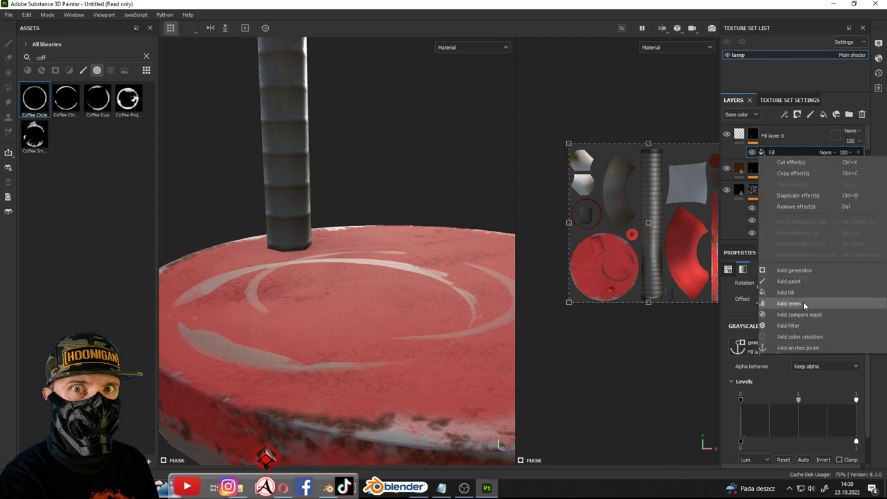
left_click(786, 291)
left_click(801, 344)
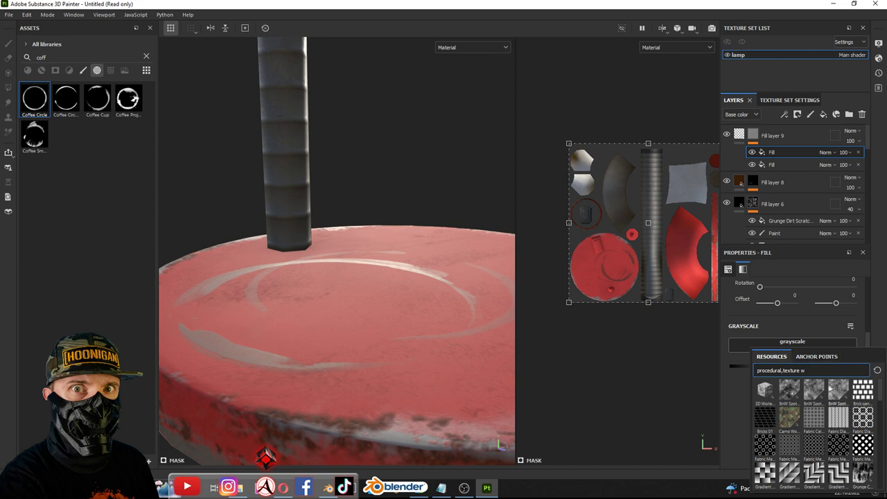
left_click(794, 393)
scroll(617, 246, "down", 3)
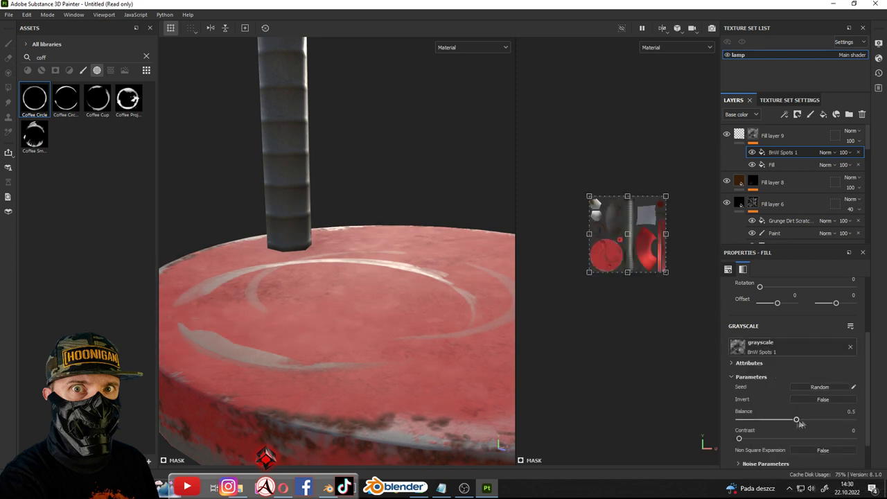
left_click_drag(804, 422, 812, 420)
left_click_drag(740, 439, 807, 439)
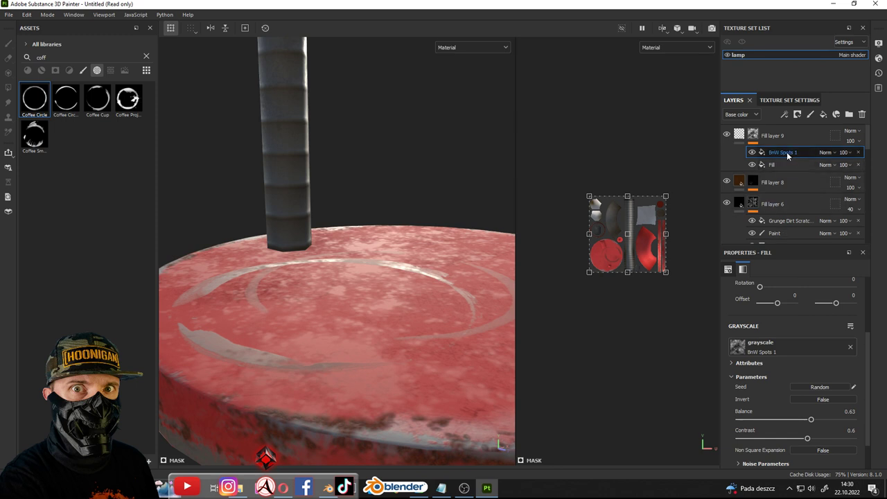
left_click_drag(787, 156, 779, 166)
left_click(824, 153)
left_click(830, 197)
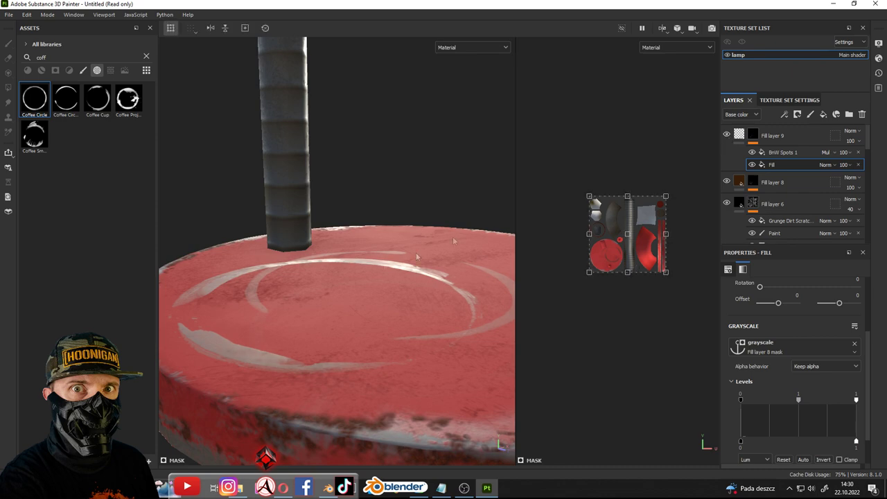
Hide the side panels, frame the whole lamp and orbit to review it
scroll(413, 276, "down", 10)
scroll(413, 276, "up", 5)
scroll(430, 253, "up", 5)
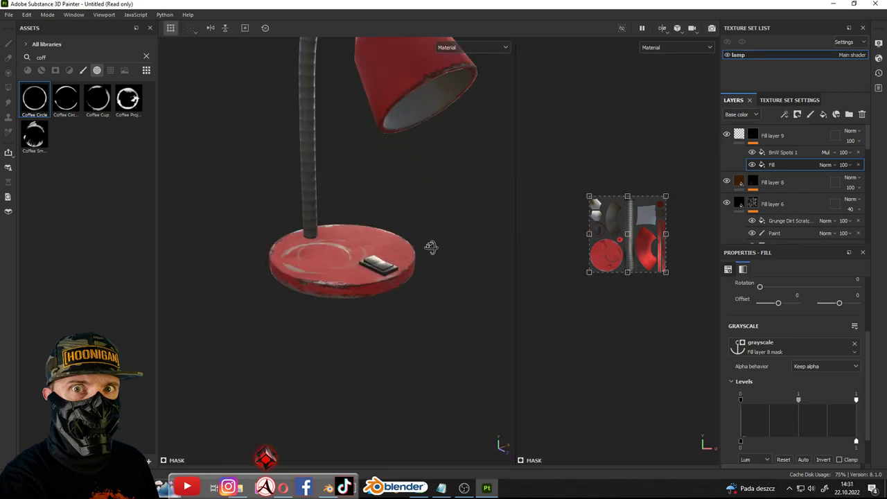
key("Tab")
key("f")
mouse_move(485, 312)
left_mouse_down("alt")
mouse_move(442, 317)
mouse_move(475, 296)
left_mouse_up("alt")
scroll(474, 297, "down", 3)
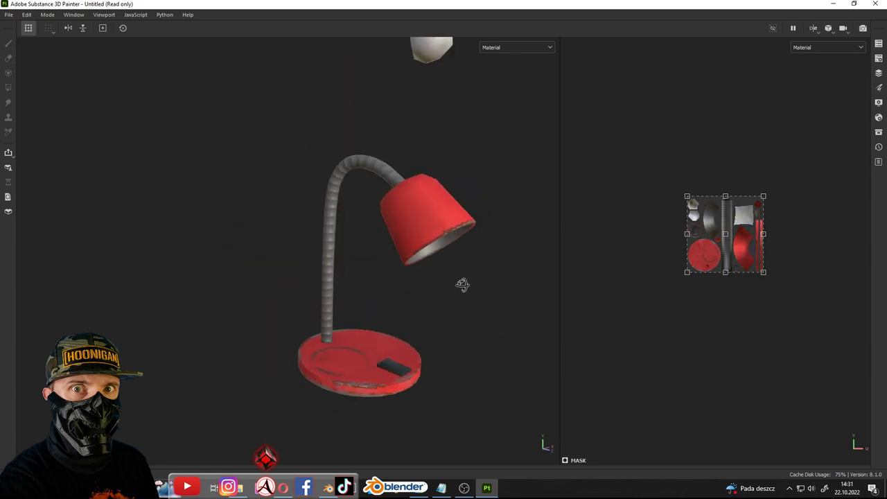
key("Tab")
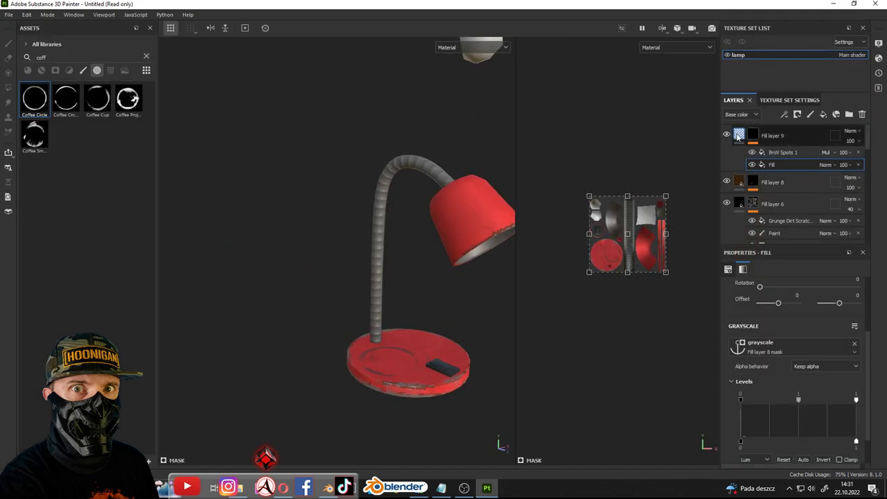
Hide Fill layer 6 and view the lamp from a higher angle to compare
left_click(728, 202)
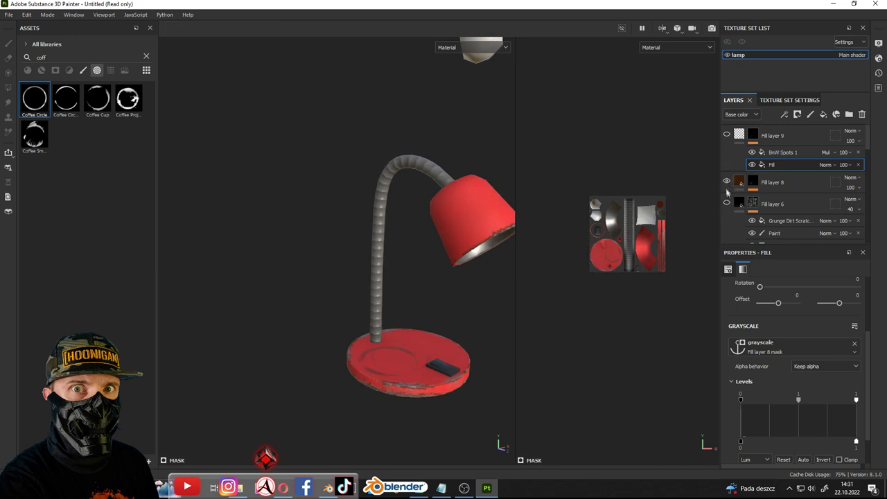
scroll(732, 195, "down", 2)
scroll(742, 187, "down", 2)
scroll(748, 198, "down", 2)
scroll(755, 206, "down", 2)
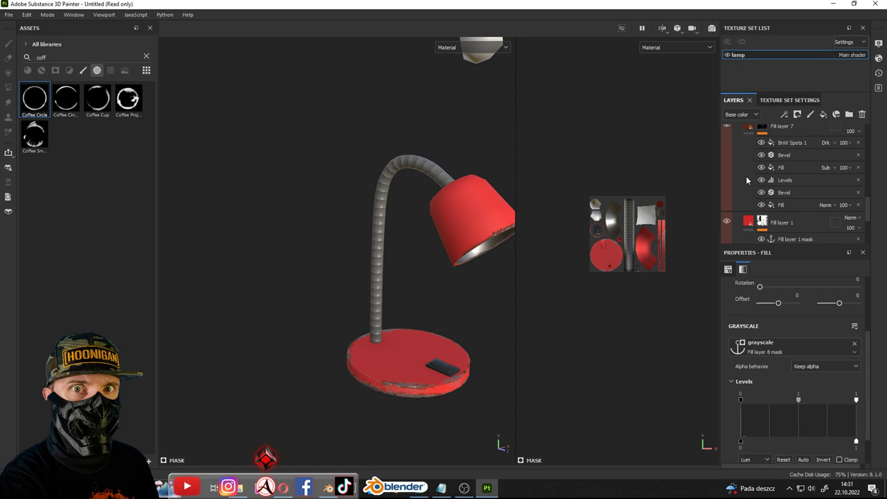
scroll(746, 181, "up", 1)
scroll(749, 181, "up", 2)
scroll(750, 182, "up", 3)
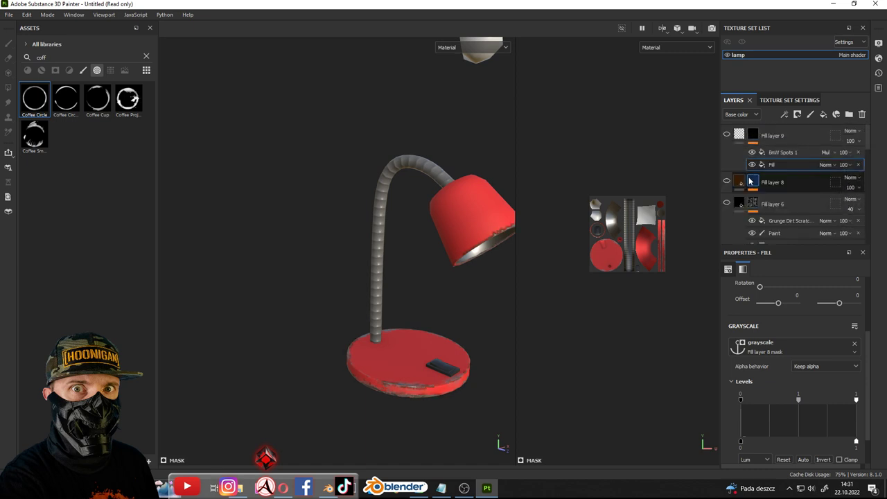
scroll(503, 239, "down", 2)
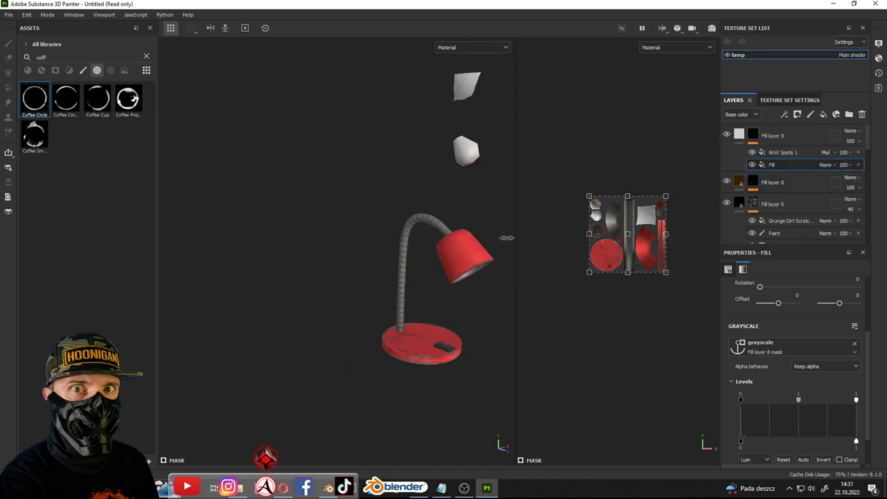
left_click_drag(500, 238, 373, 280, "alt")
scroll(373, 280, "up", 2)
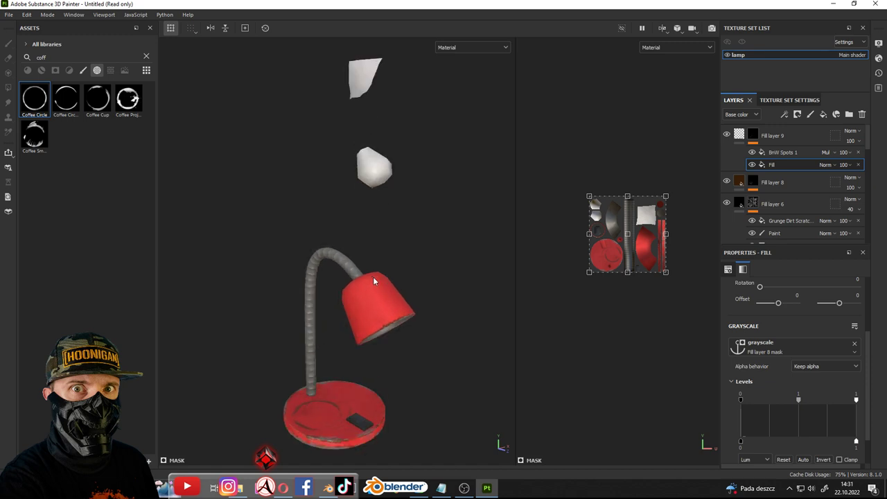
Add an Opacity channel in Texture Set Settings and return to the layer stack
left_click(814, 100)
scroll(818, 173, "down", 3)
left_click(850, 158)
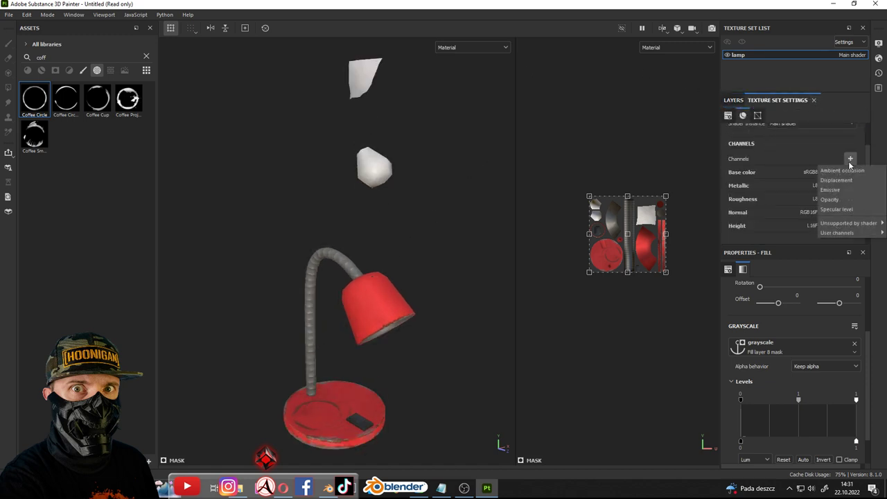
left_click(854, 201)
left_click(735, 99)
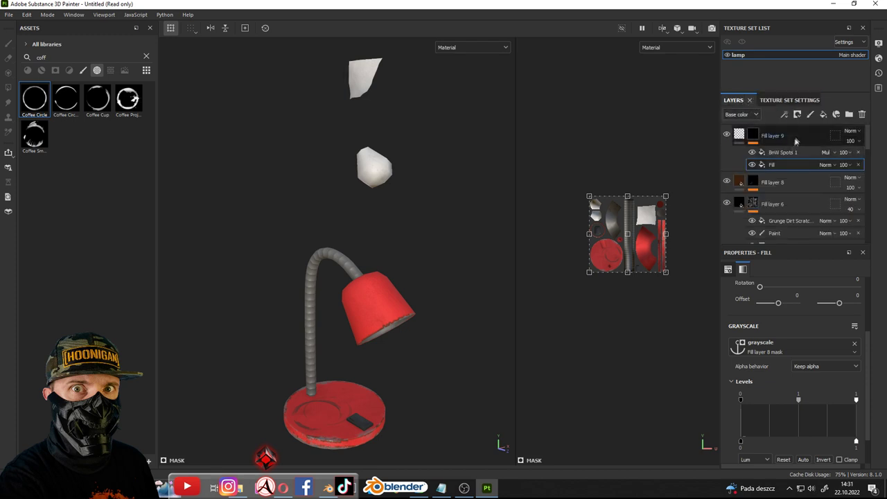
left_click(819, 140)
scroll(794, 203, "down", 2)
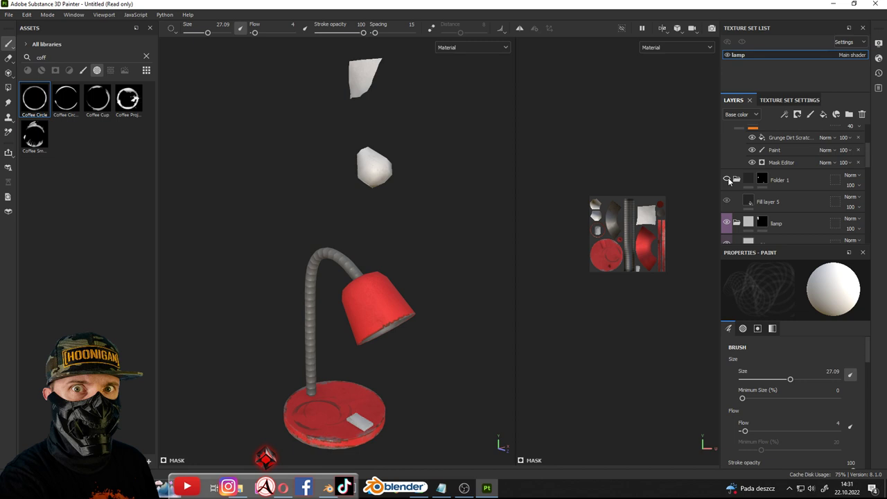
Name the folder przycisk and add a new fill layer at the top of the stack
double_click(782, 181)
type("przycisk")
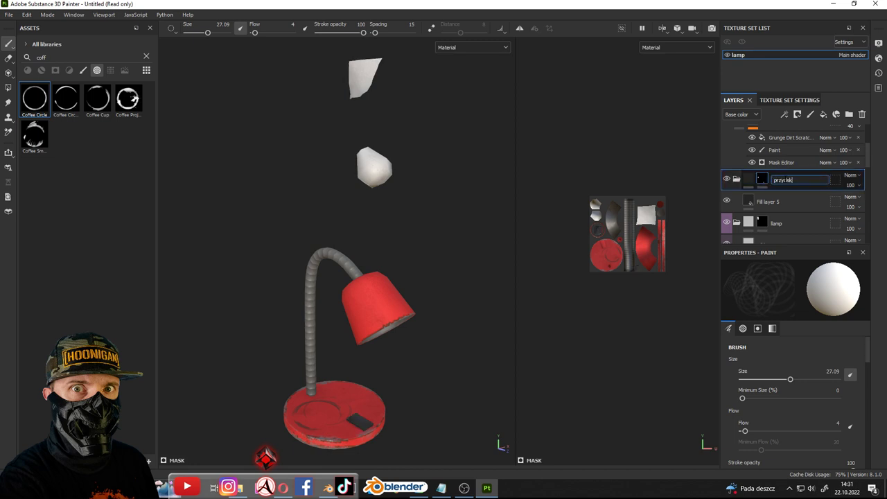
key("Return")
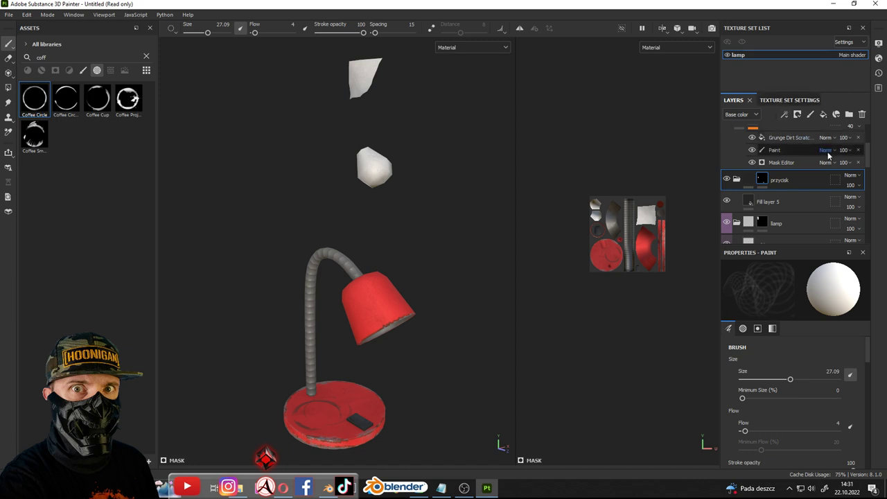
scroll(796, 184, "up", 3)
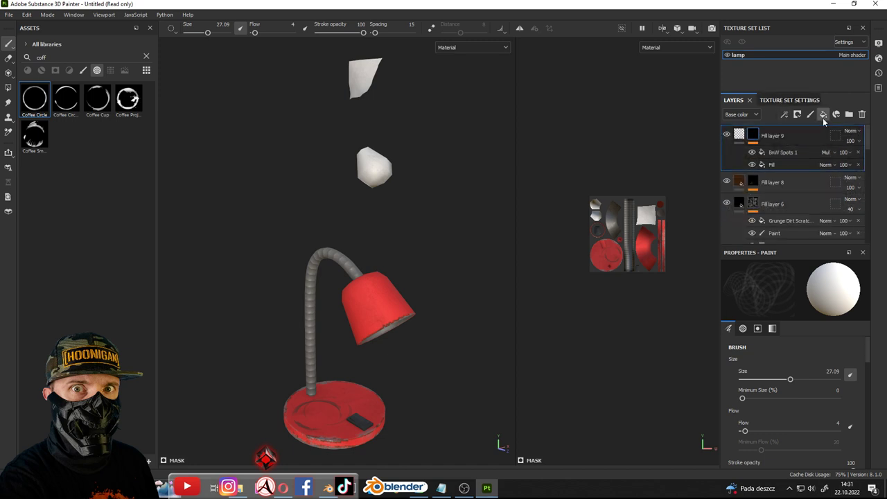
left_click(823, 115)
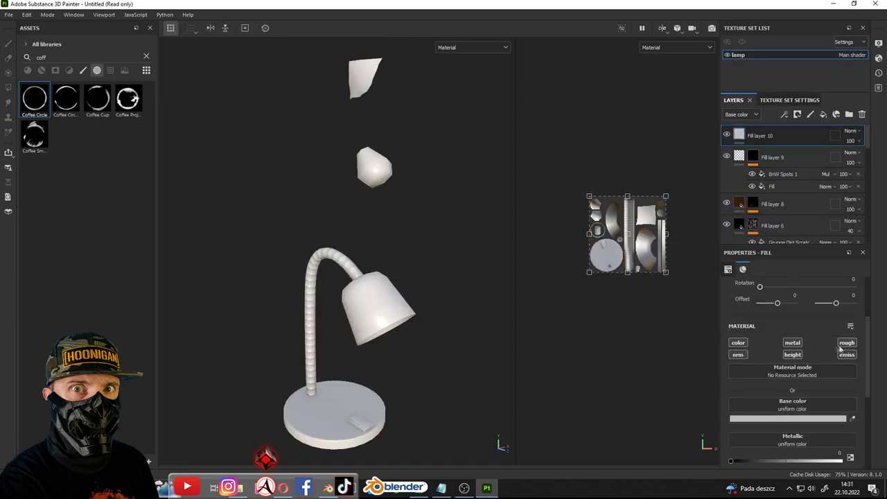
scroll(773, 339, "down", 5)
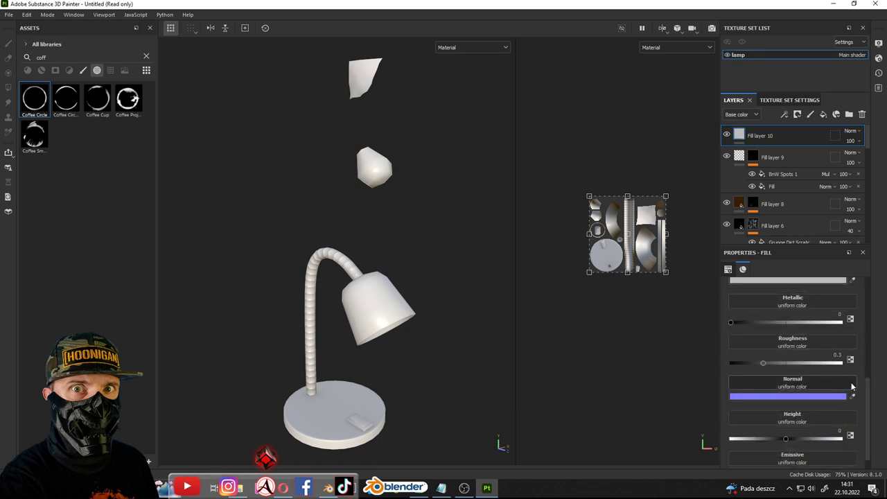
Set the new fill layer's emissive colour to white and name it żarówka
left_click(793, 452)
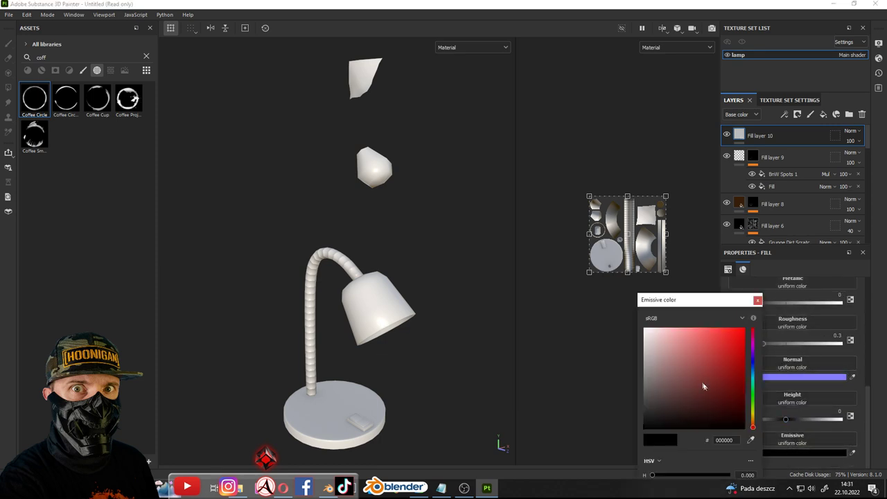
left_click_drag(703, 386, 644, 330)
left_click(768, 303)
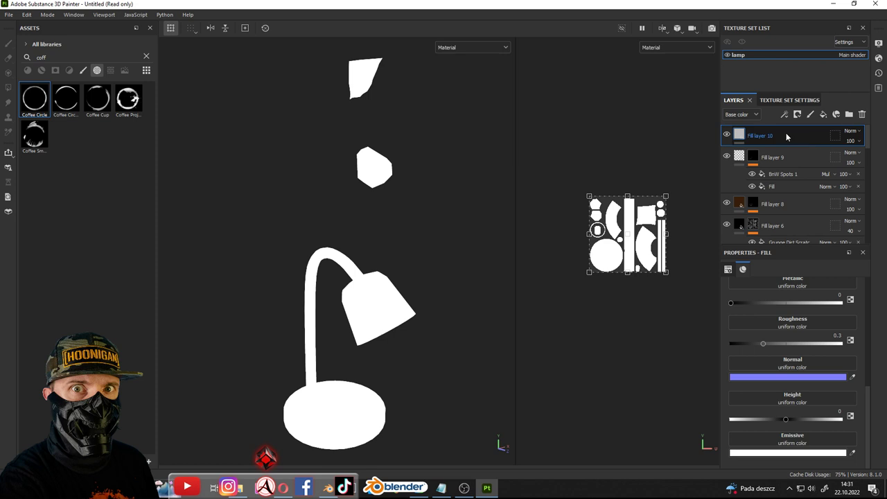
left_click(789, 135)
type("żarówk")
key("Return")
Give żarówka a black mask and polygon-fill only the bulb piece so it glows
right_click(787, 132)
left_click(787, 19)
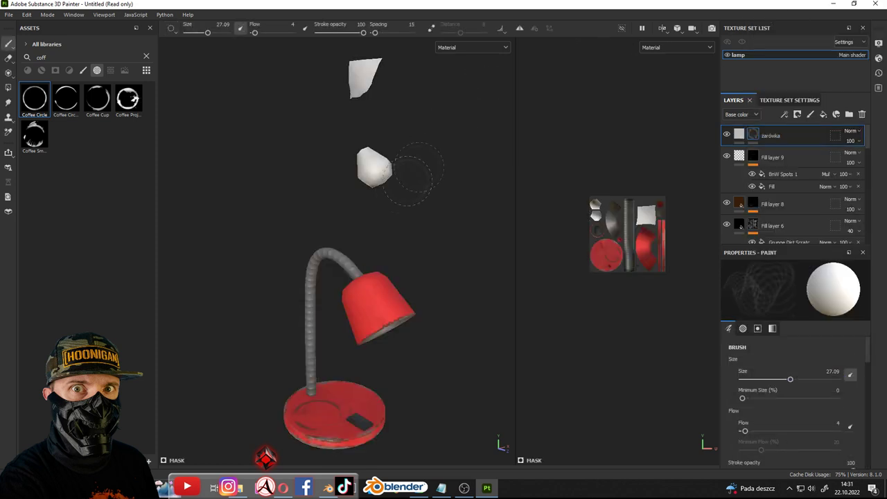
left_click(8, 87)
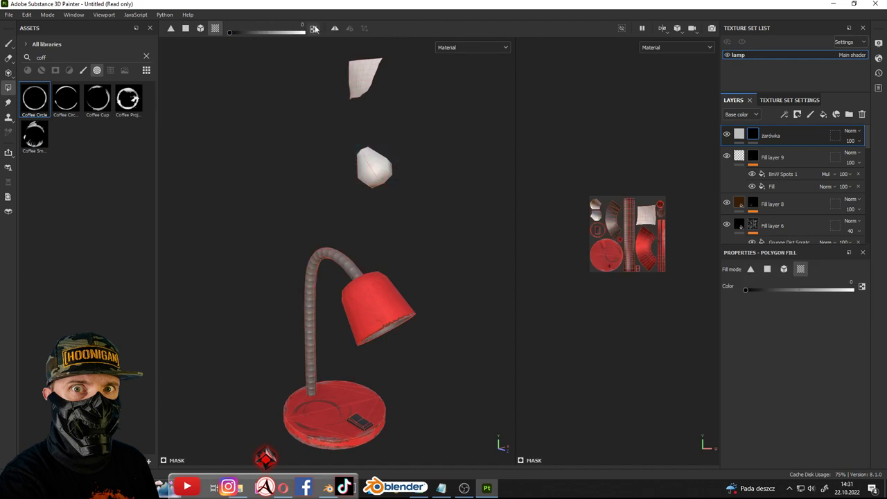
left_click(366, 167)
key("1")
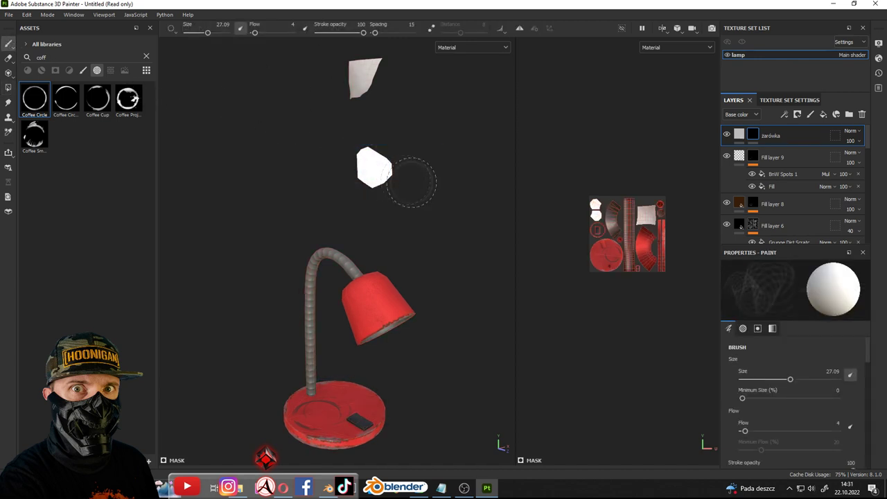
left_click_drag(407, 178, 377, 159, "alt")
scroll(386, 178, "up", 3)
left_click_drag(360, 281, 402, 264, "alt")
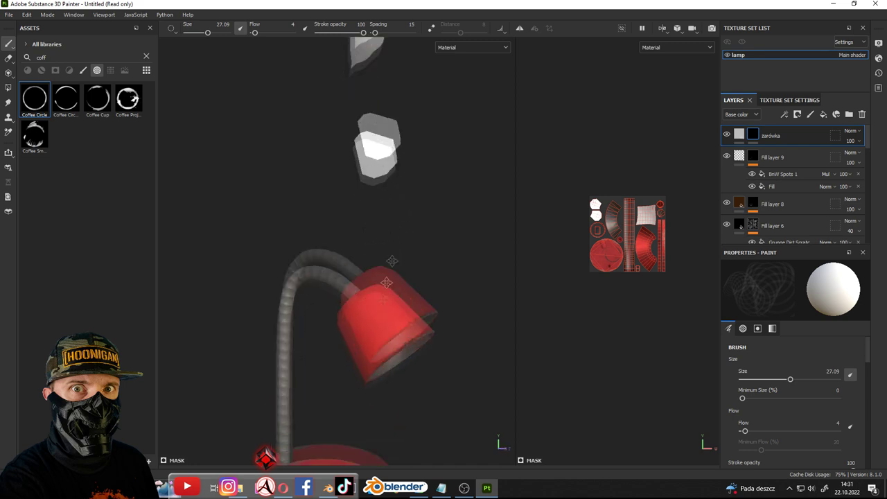
scroll(798, 187, "down", 3)
scroll(832, 189, "down", 2)
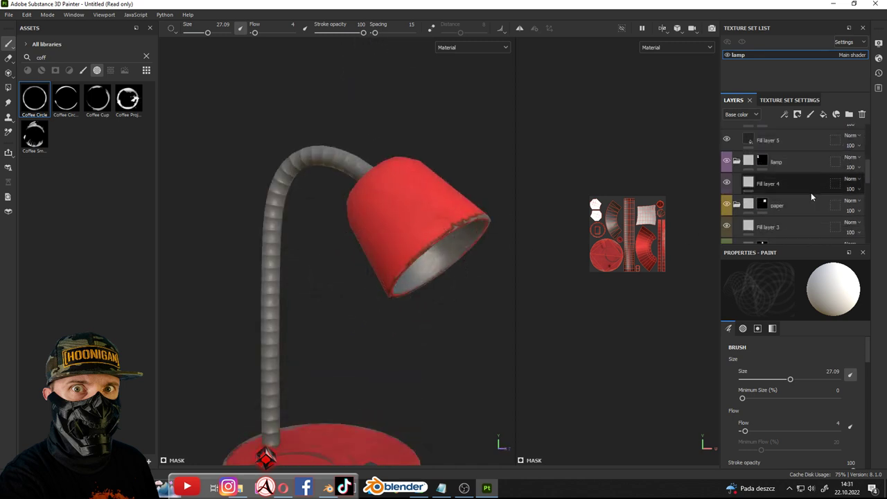
Change Fill layer 2's base colour to dark grey 3F3F3F for the hose
scroll(828, 194, "down", 1)
scroll(824, 201, "down", 2)
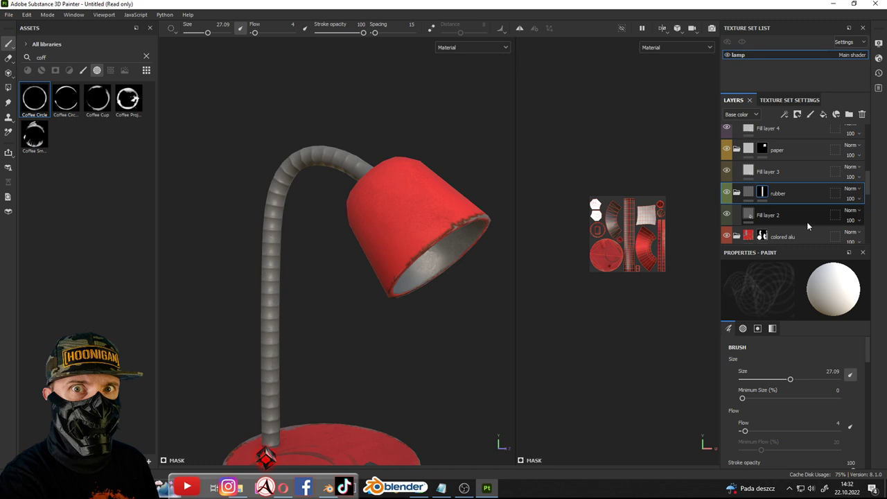
left_click(806, 219)
left_click(781, 297)
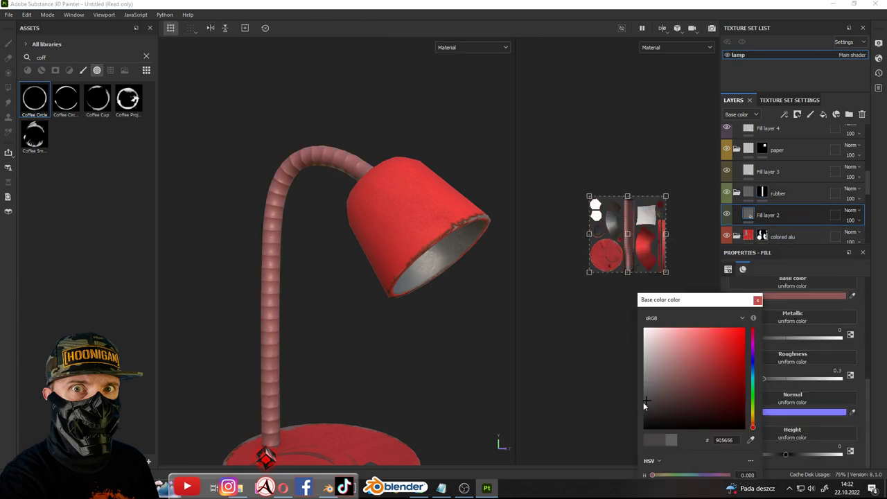
left_click(644, 403)
scroll(232, 285, "up", 5)
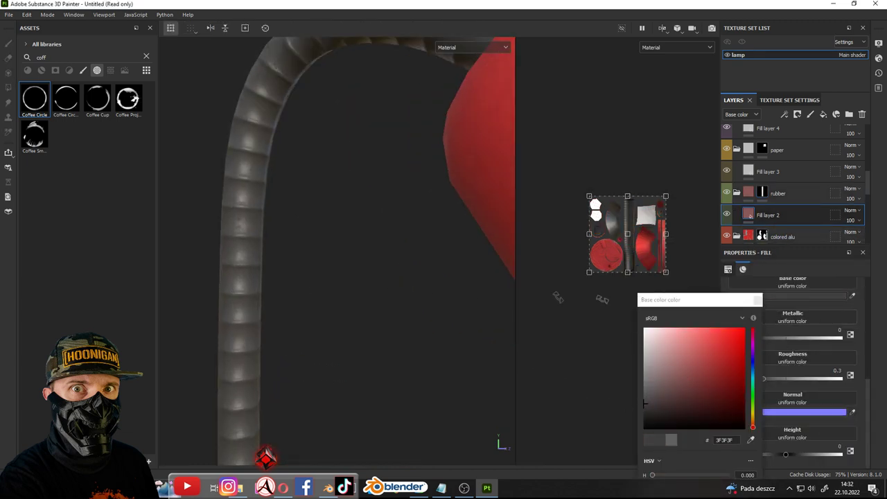
left_click(758, 301)
Add a black mask to Fill layer 2, then remove it again
right_click(780, 215)
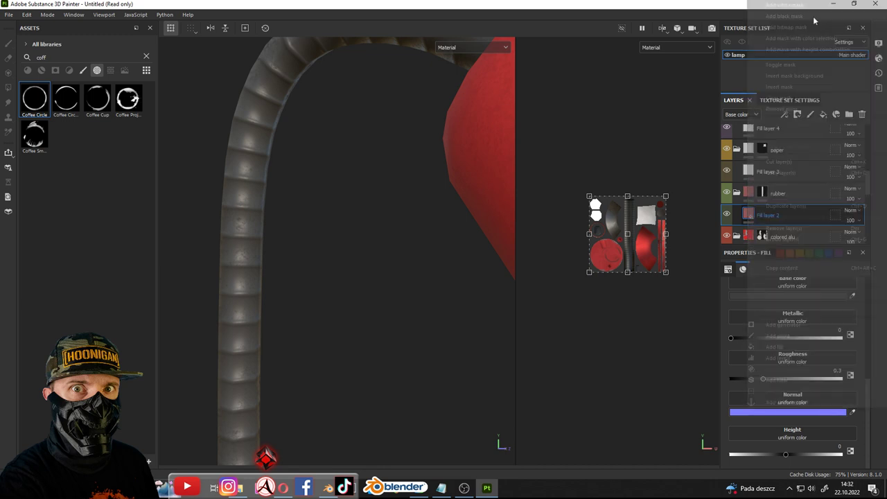
left_click(797, 22)
right_click(788, 217)
left_click(804, 220)
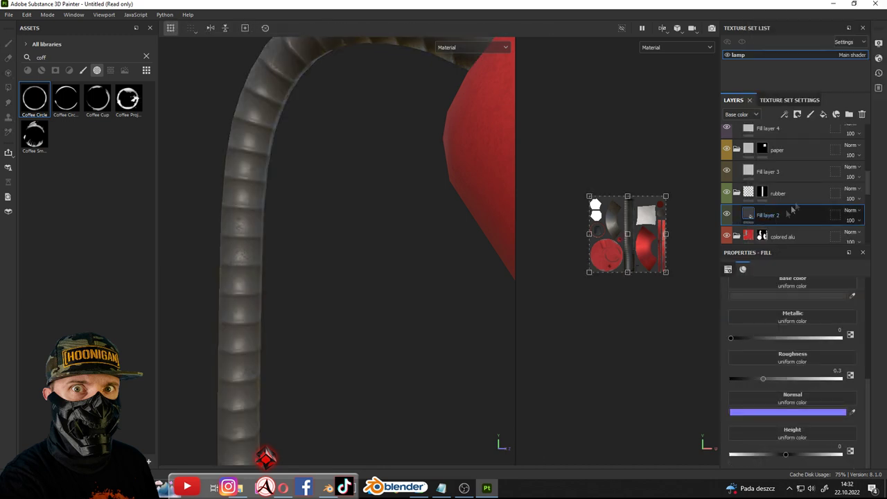
Add Fill layer 10 above Fill layer 2 with a black mask
left_click(823, 114)
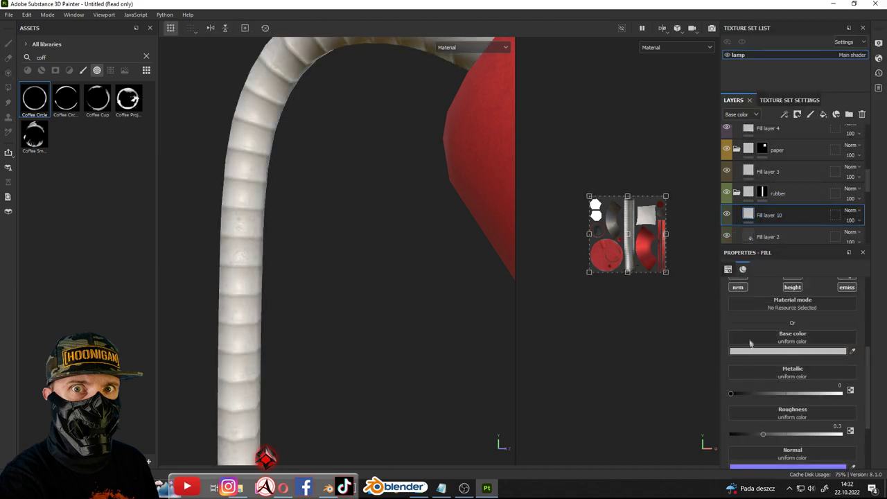
scroll(749, 333, "up", 5)
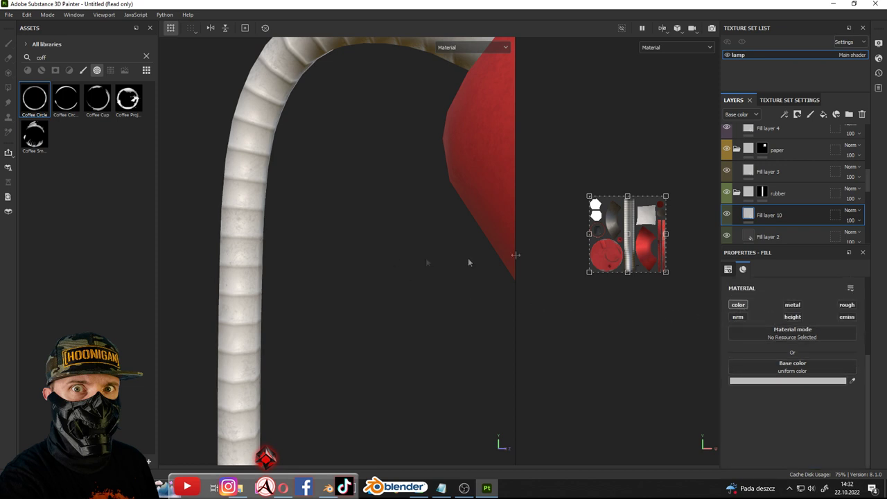
right_click(791, 218)
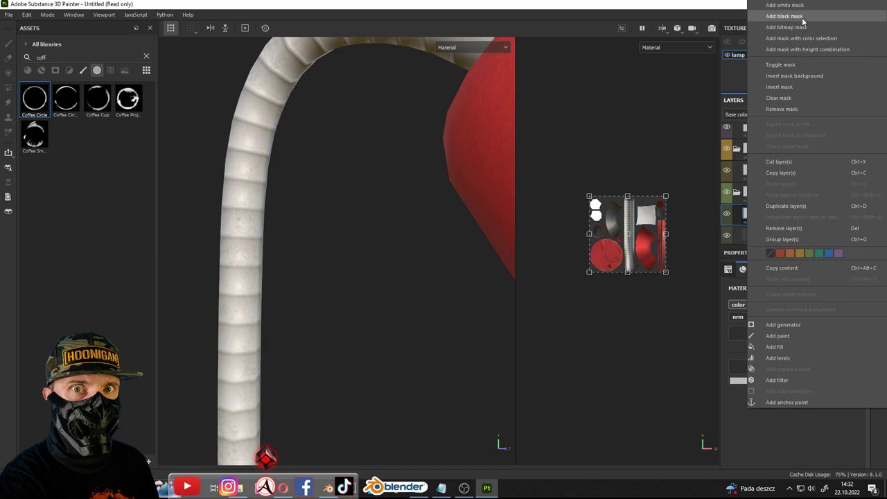
left_click(802, 17)
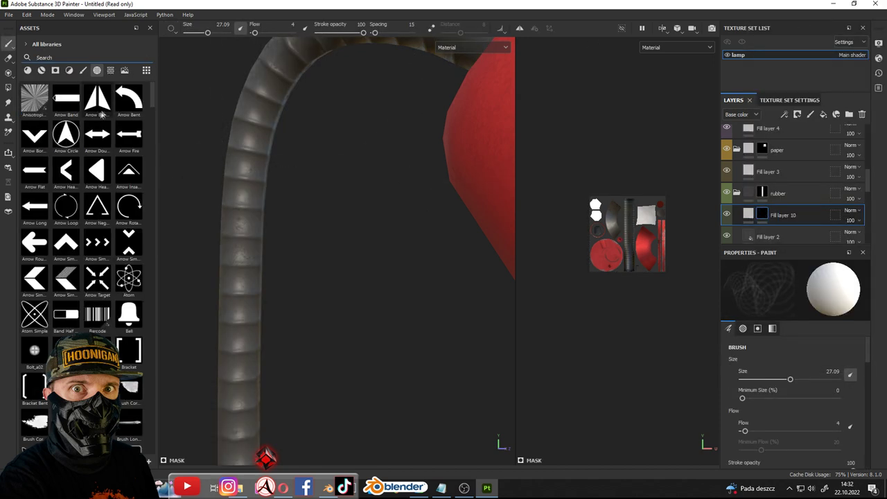
Apply the Dust Surface and another grunge smart mask to Fill layer 10
left_click(56, 70)
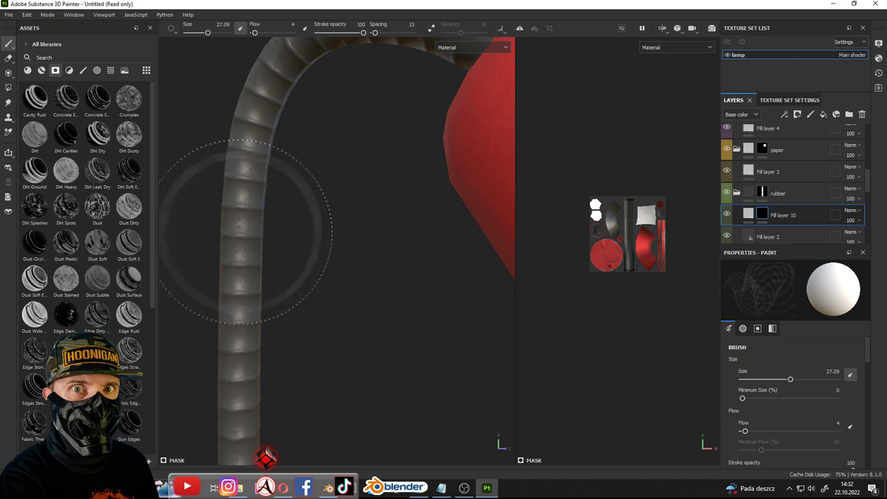
right_click_drag(242, 231, 247, 231, "ctrl")
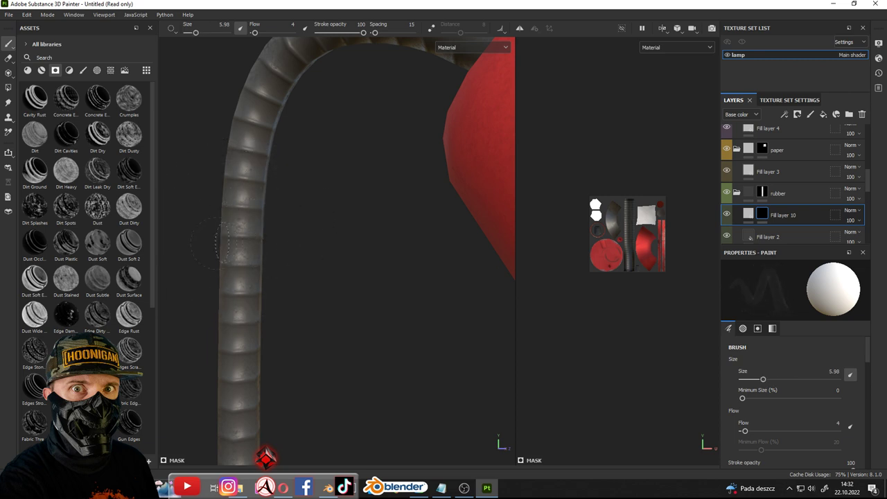
left_click_drag(129, 279, 763, 214)
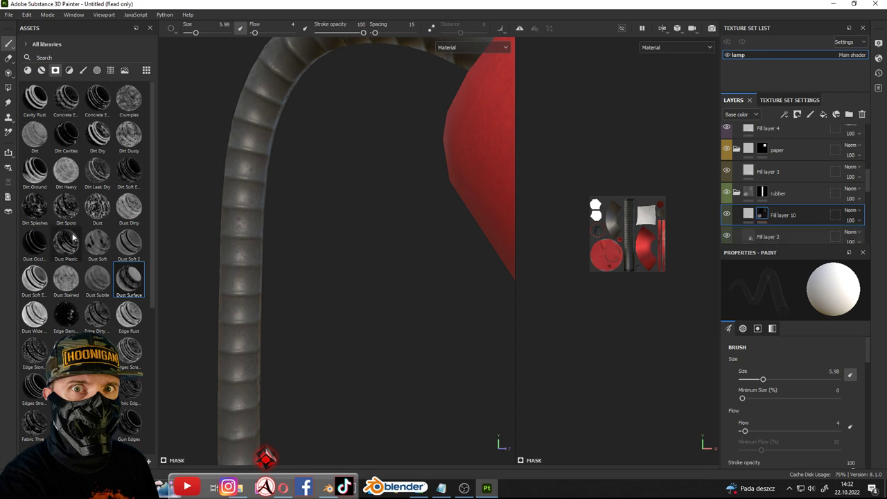
scroll(104, 252, "down", 5)
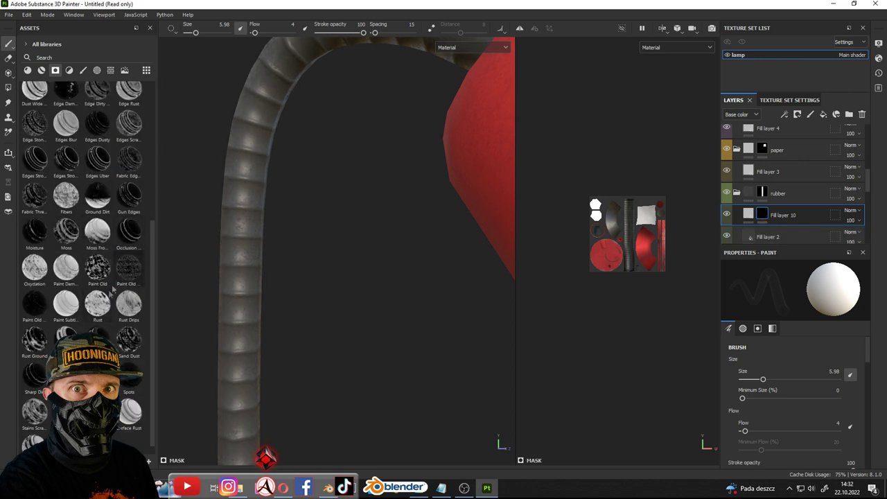
left_click_drag(66, 338, 762, 215)
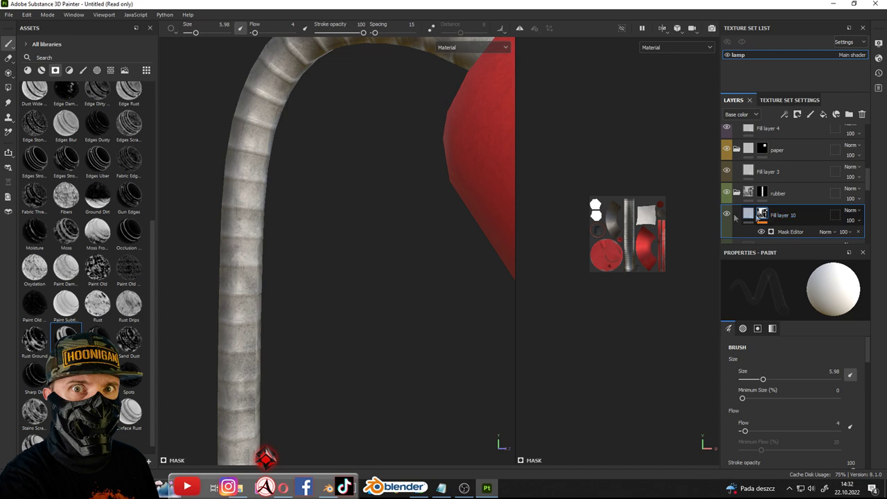
scroll(291, 206, "down", 3)
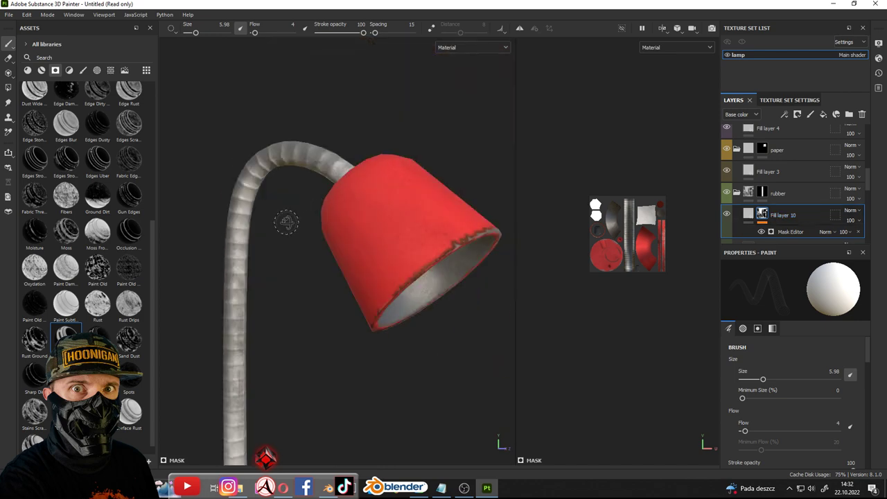
scroll(287, 222, "down", 3)
mouse_move(382, 232)
left_mouse_down("alt")
mouse_move(316, 258)
mouse_move(342, 214)
left_mouse_up("alt")
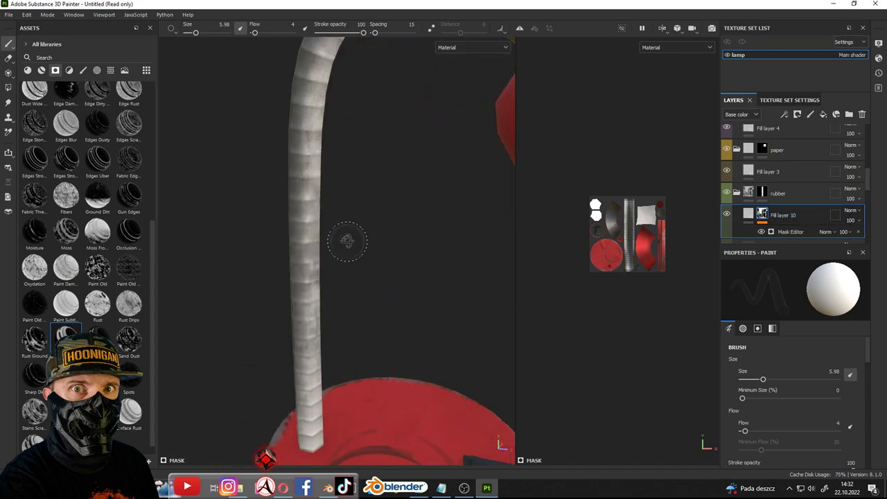
scroll(347, 241, "down", 1)
Set Fill layer 10's base colour to 323232 and enable roughness at 0.6041
left_click(753, 217)
left_click(753, 216)
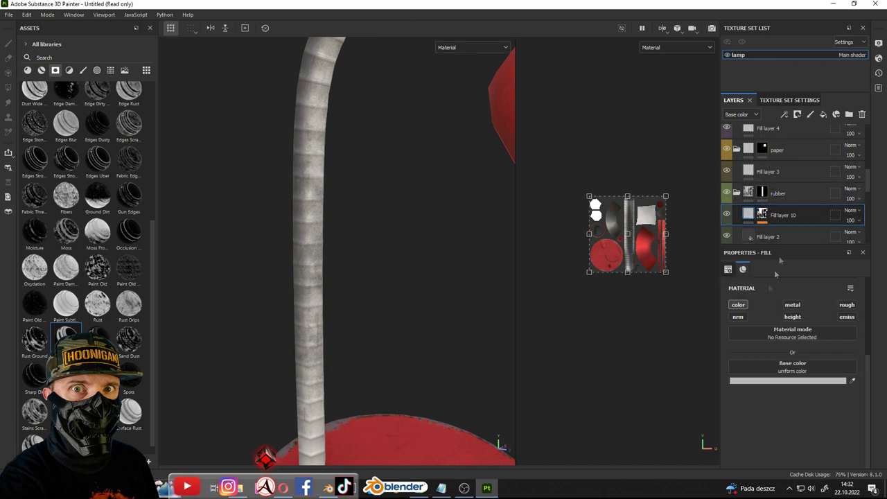
left_click(739, 305)
left_click(746, 305)
left_click(805, 381)
left_click_drag(619, 404, 611, 413)
left_click(759, 302)
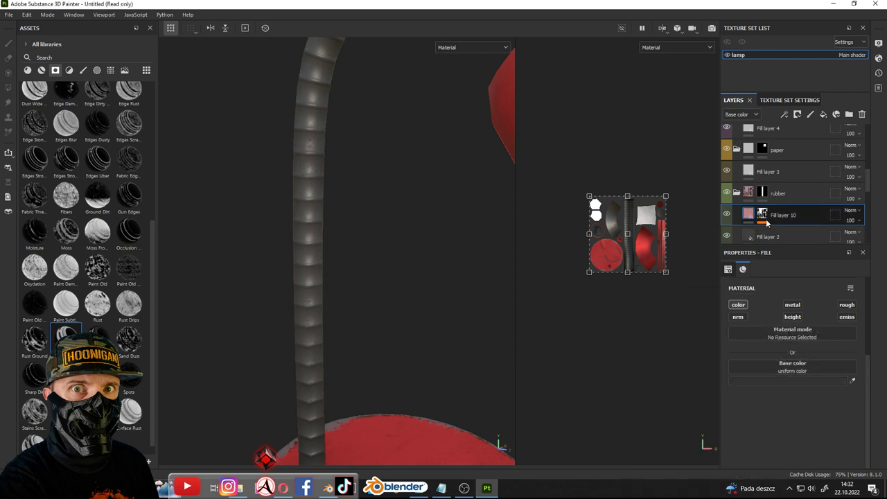
left_click(848, 305)
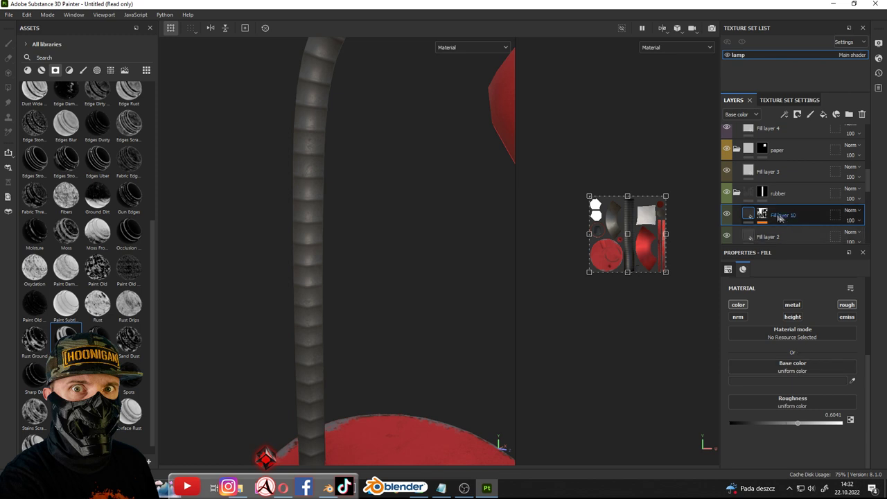
Lower Fill layer 10's height to -0.0776 and inspect the hose and shade
left_click(804, 209)
left_click(744, 216)
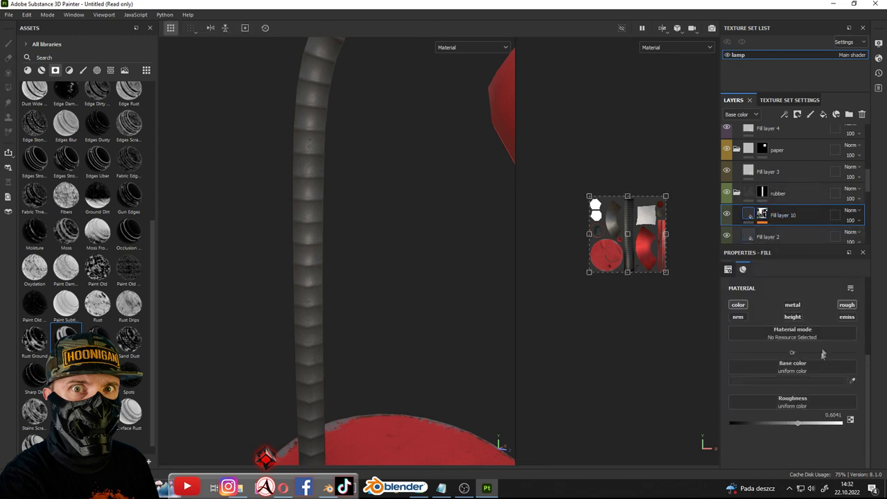
scroll(798, 441, "down", 1)
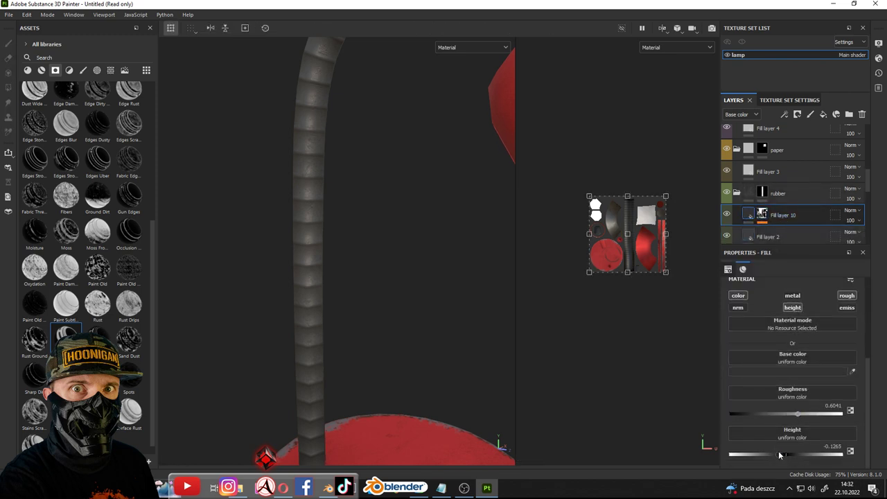
left_click(780, 451)
scroll(331, 122, "up", 3)
scroll(254, 125, "up", 3)
scroll(420, 168, "down", 3)
scroll(388, 190, "down", 2)
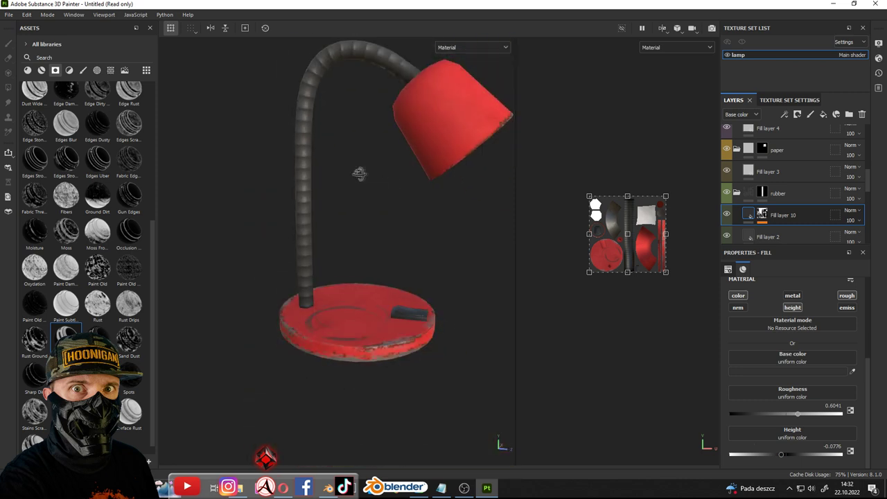
left_click_drag(348, 168, 547, 186, "alt")
left_click(728, 215)
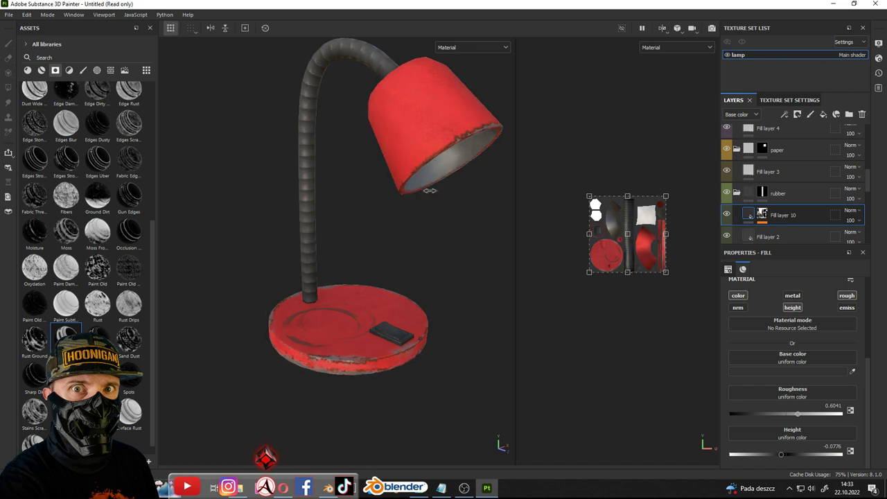
scroll(337, 173, "up", 2)
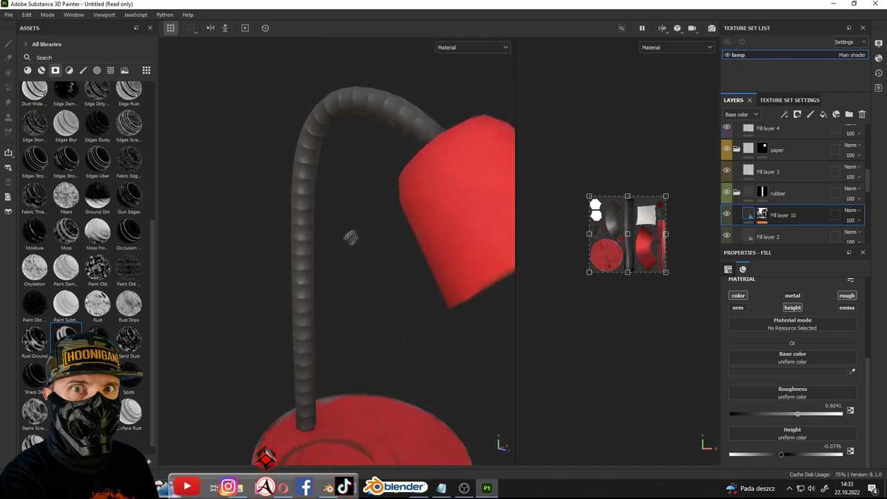
left_click_drag(340, 193, 324, 145, "alt")
scroll(324, 144, "up", 2)
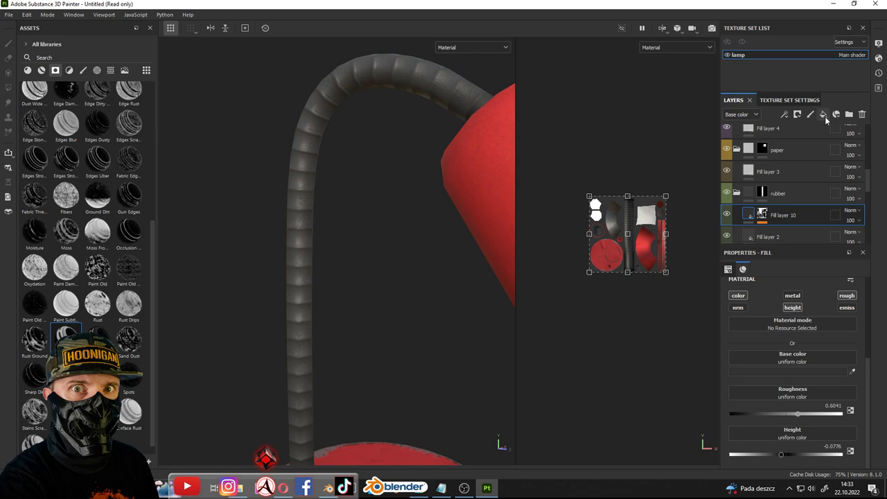
Add Fill layer 11 and apply the Occlusion smart mask to it
left_click(824, 113)
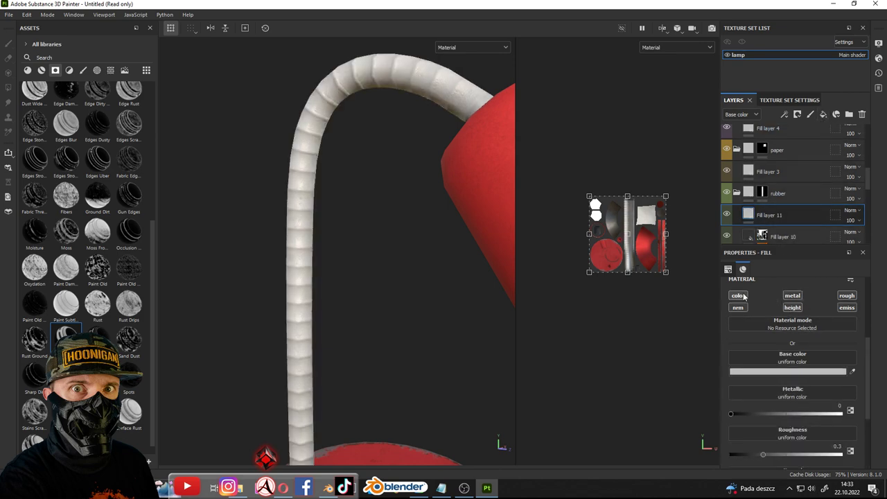
right_click(769, 215)
left_click(614, 71)
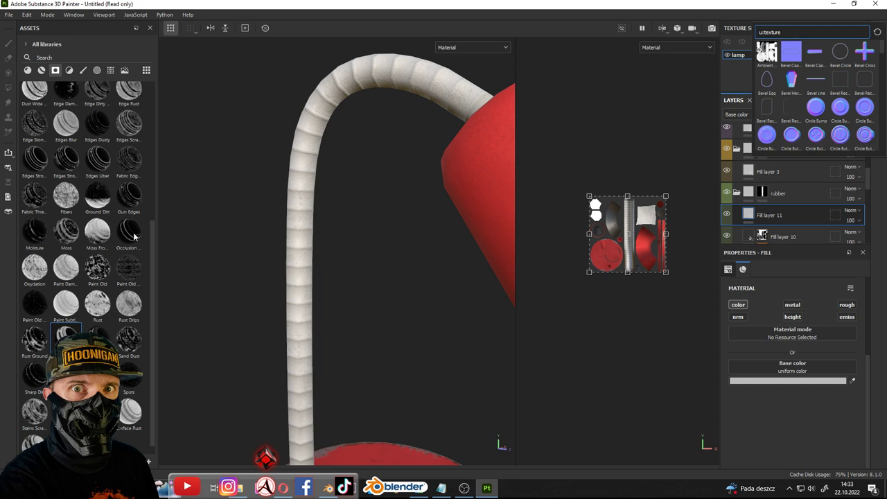
left_click_drag(134, 237, 797, 232)
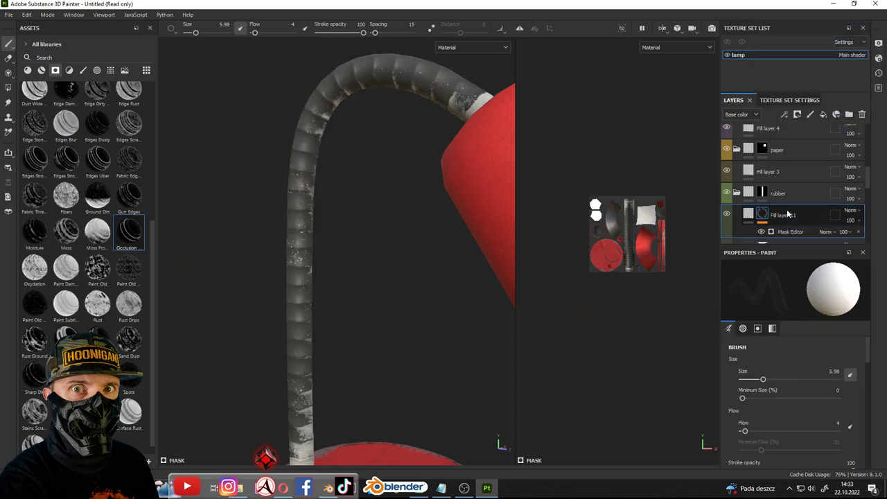
key("f")
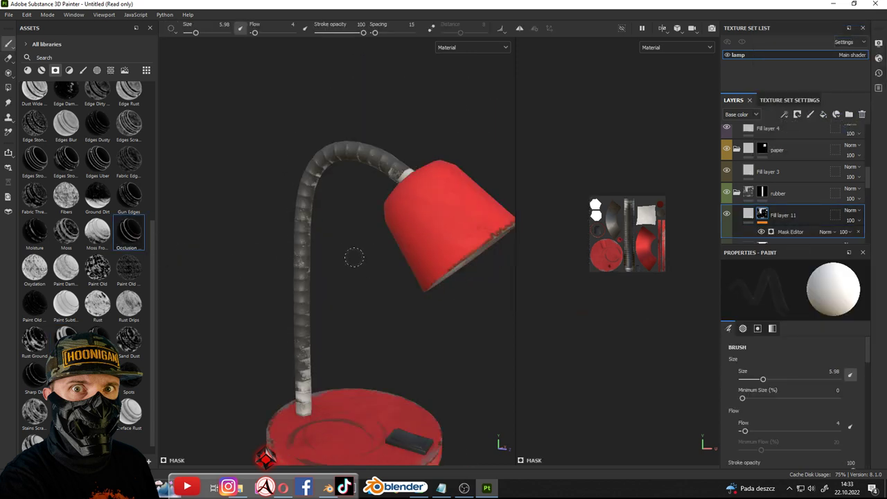
key("ctrl+z")
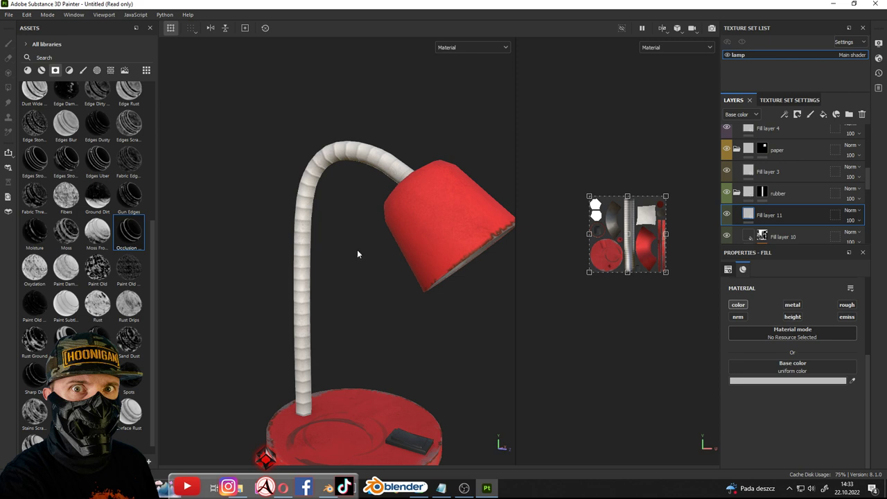
left_click_drag(522, 275, 789, 216)
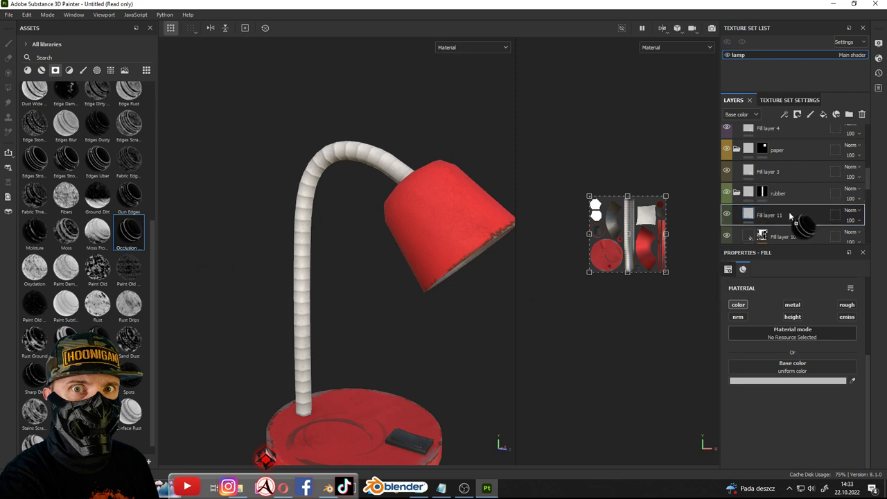
Make Fill layer 11's base colour black and lower its opacity to 51
scroll(327, 174, "down", 1)
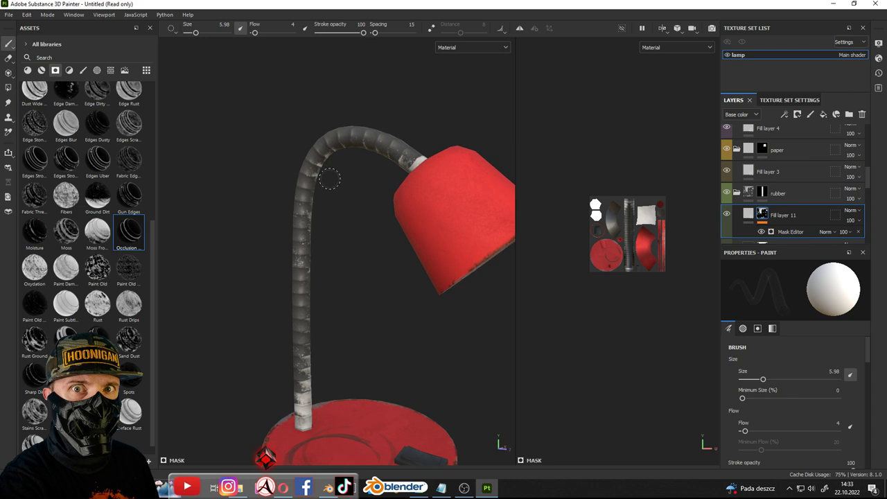
scroll(322, 250, "down", 1)
scroll(319, 327, "down", 1)
scroll(319, 327, "up", 3)
scroll(320, 327, "up", 1)
left_click(783, 215)
left_click(781, 378)
left_click(680, 370)
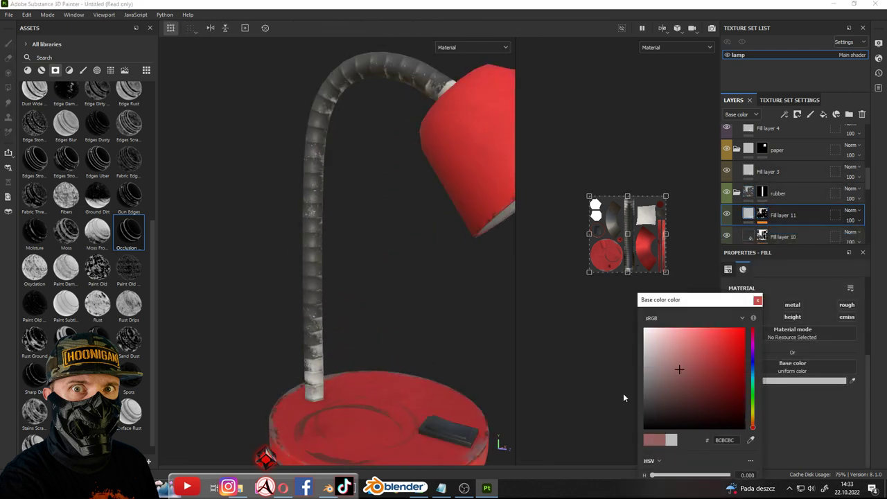
left_click_drag(705, 370, 700, 429)
left_click(758, 299)
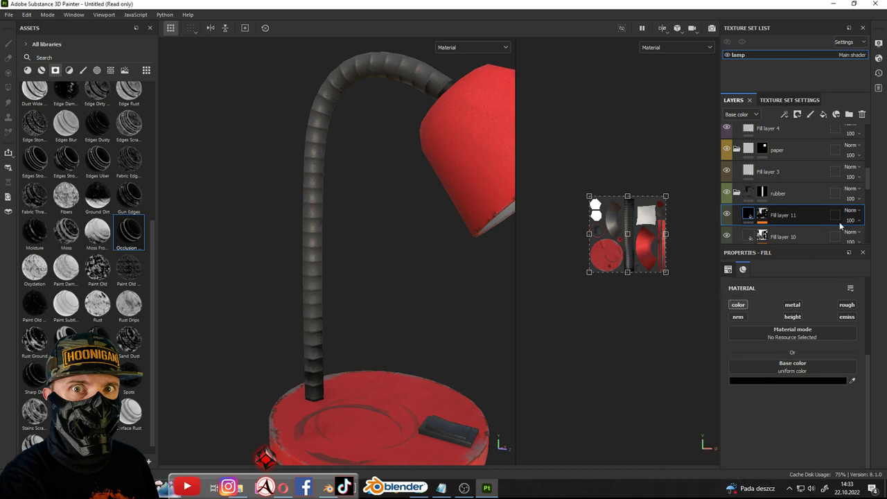
left_click_drag(859, 241, 857, 241)
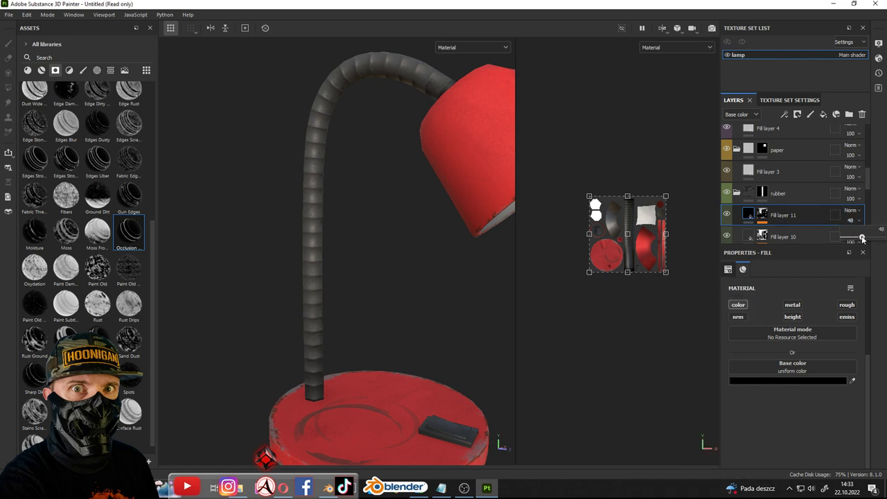
scroll(427, 259, "down", 5)
left_click_drag(426, 259, 429, 262, "alt")
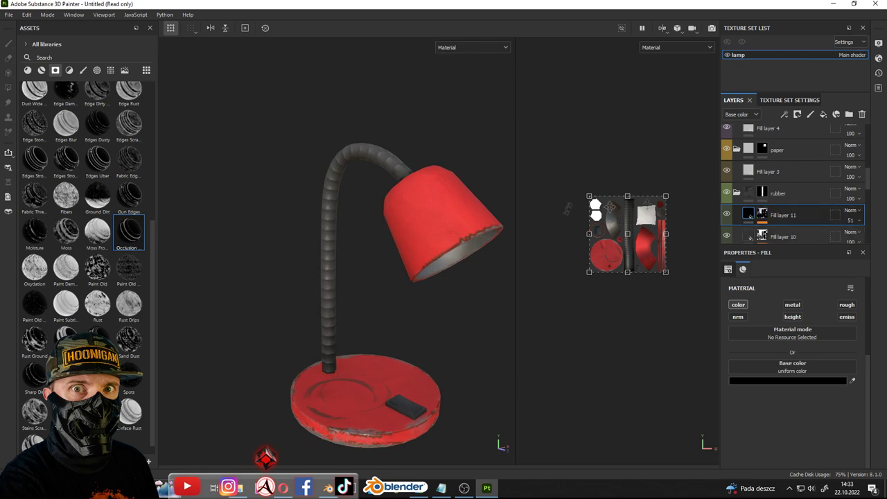
scroll(328, 214, "up", 3)
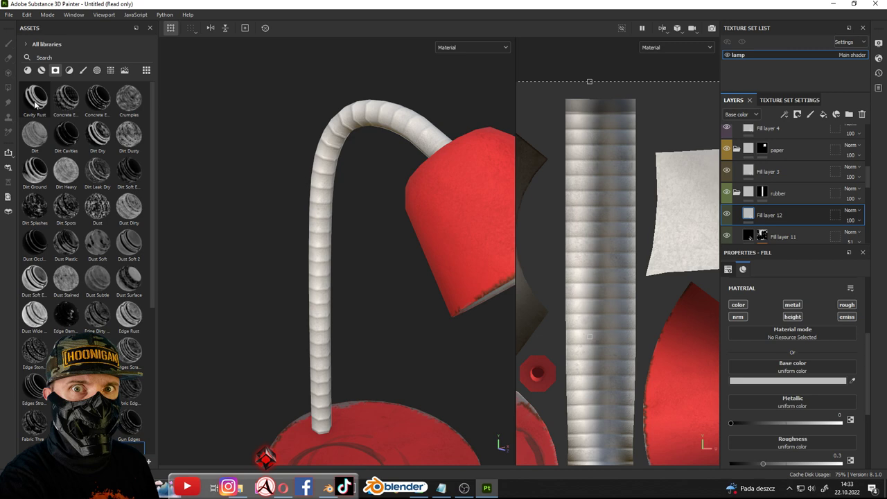
Give Fill layer 12 a black mask with a Gradient Linear 3 grayscale fill
right_click(809, 216)
left_click(784, 16)
right_click(776, 215)
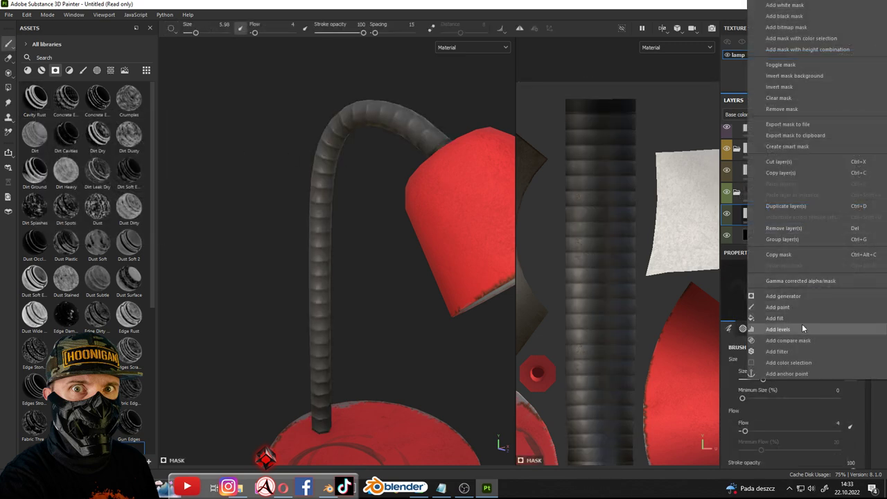
left_click(806, 318)
left_click(789, 311)
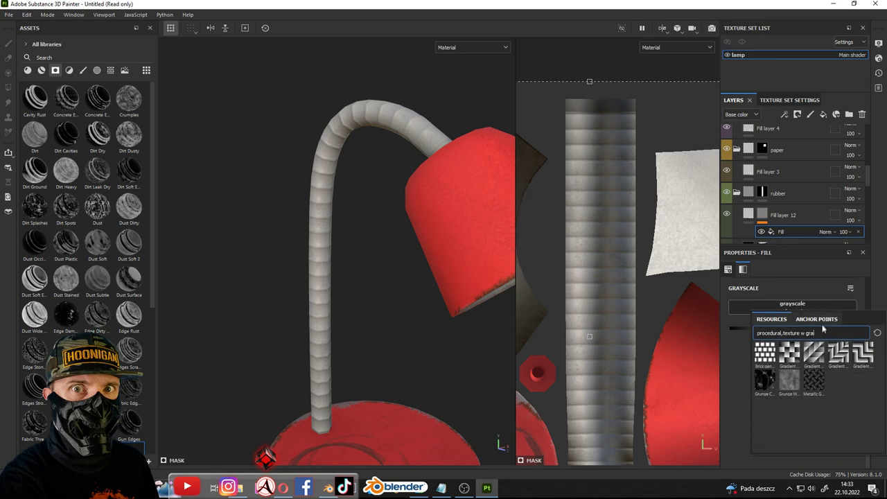
type("d")
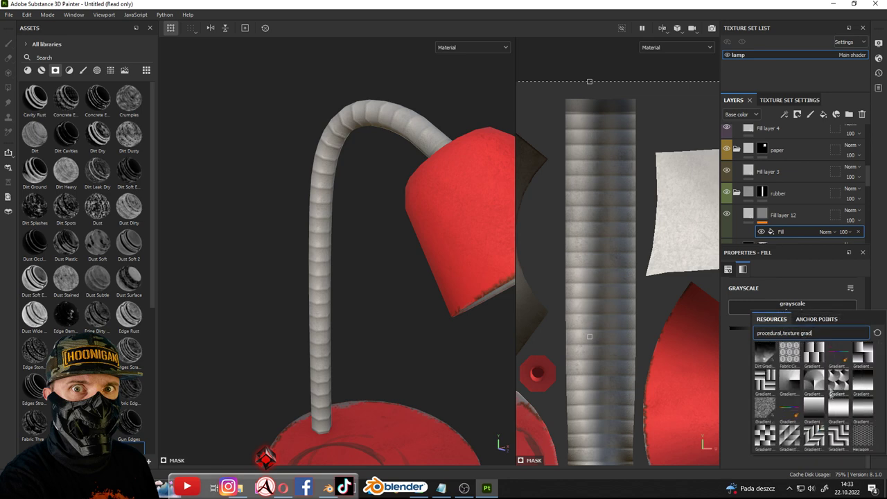
left_click(858, 411)
Resize the gradient in the UV view so it repeats as stripes along the hose
scroll(610, 234, "down", 3)
scroll(602, 302, "down", 2)
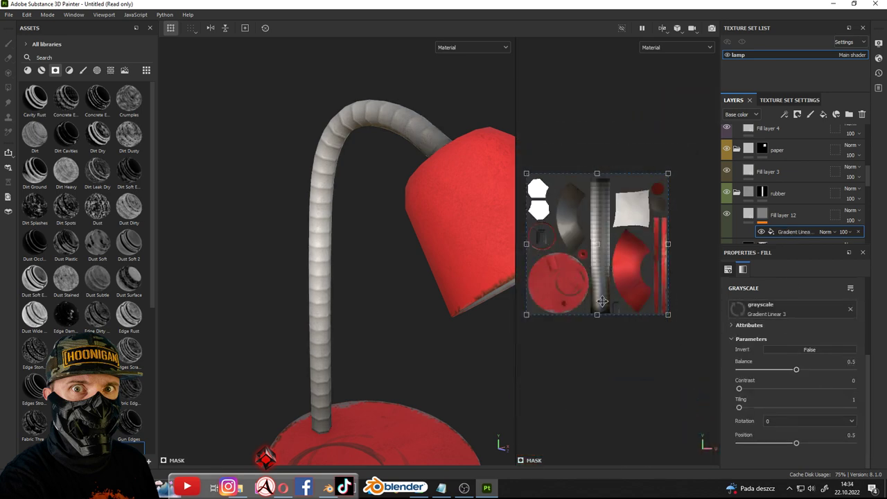
left_click_drag(599, 314, 599, 184)
scroll(599, 181, "up", 5)
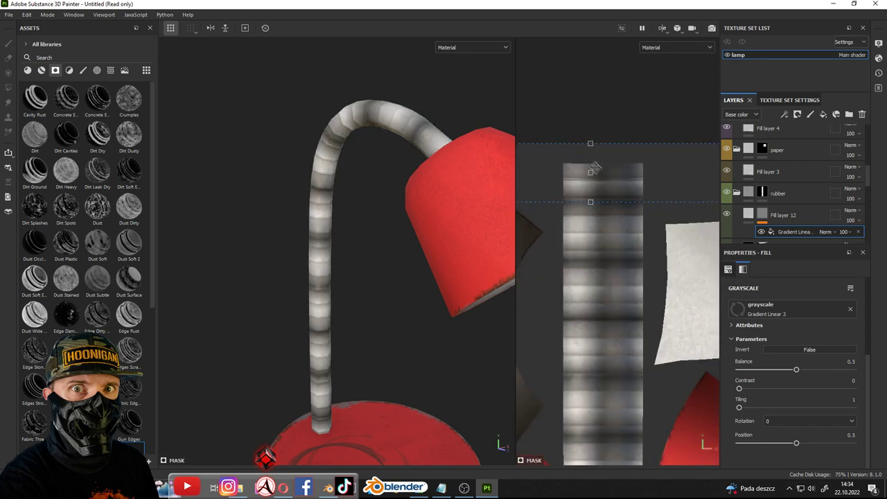
scroll(586, 159, "up", 3)
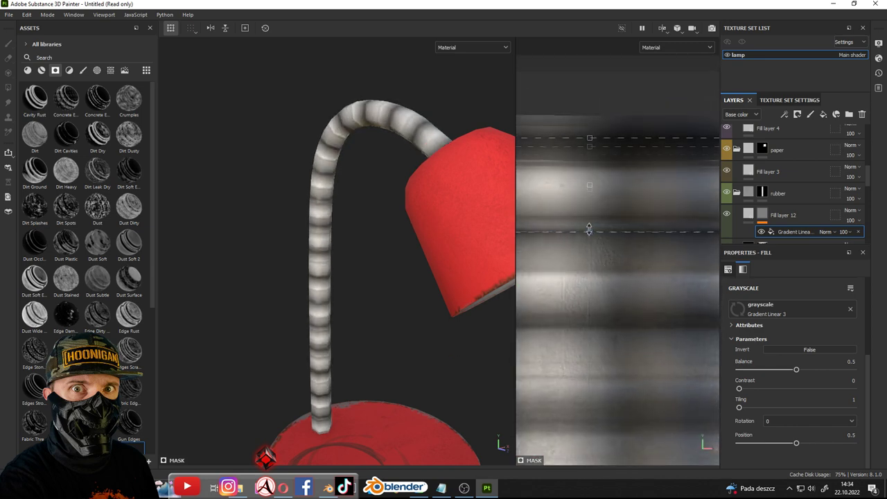
left_click_drag(590, 195, 639, 188)
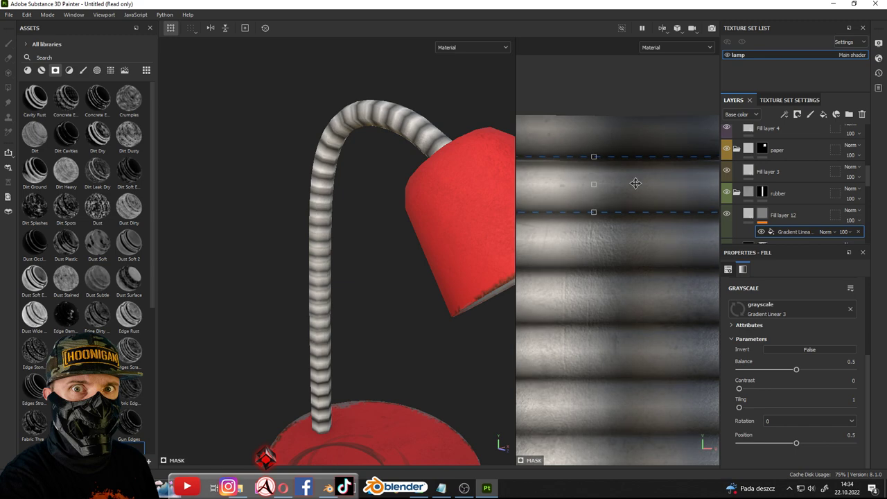
key("f")
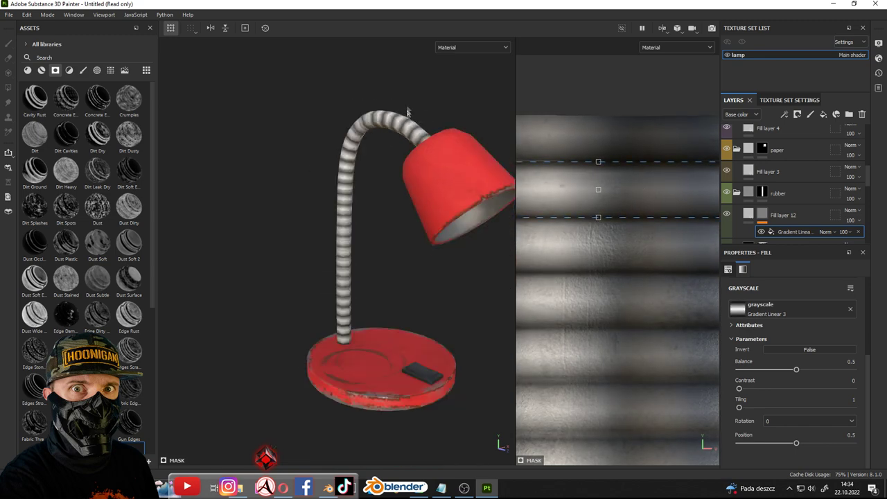
scroll(406, 95, "up", 5)
scroll(396, 103, "up", 3)
scroll(343, 136, "down", 1)
right_click_drag(343, 135, 355, 141, "shift")
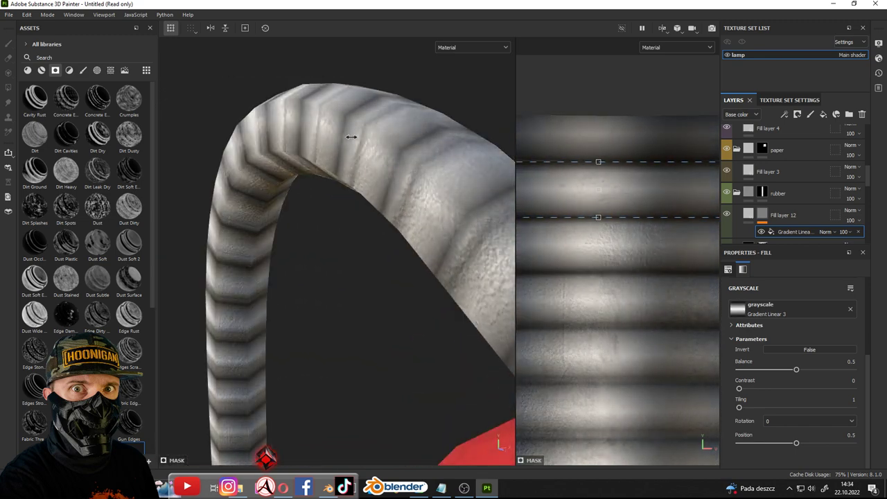
scroll(621, 166, "down", 2)
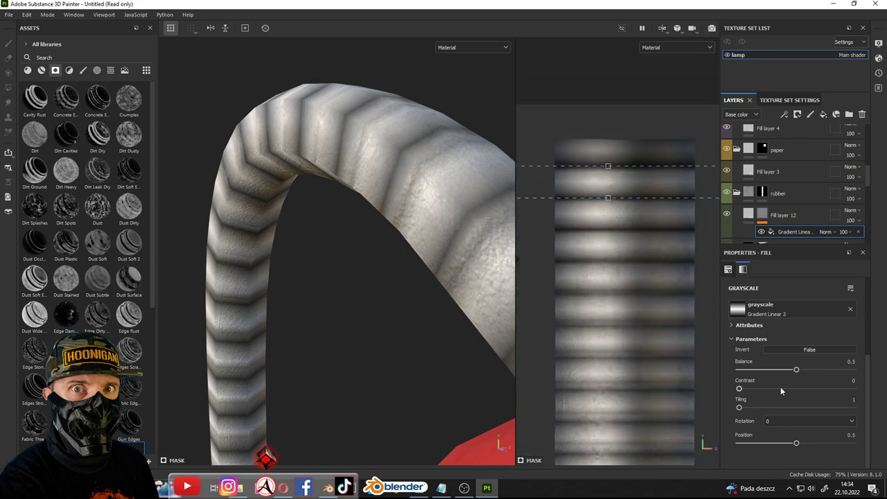
Narrow the light stripes to thin bands and shift them slightly down the hose
left_click_drag(793, 372, 757, 371)
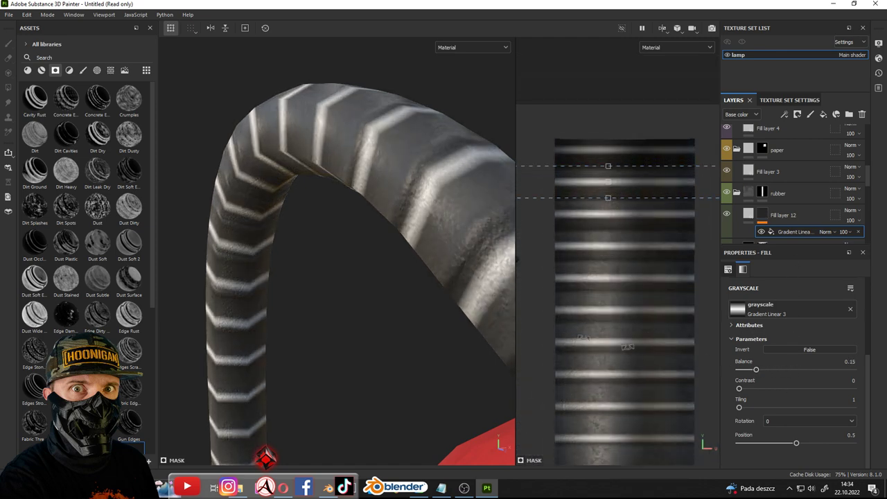
left_click_drag(515, 260, 416, 244, "alt")
scroll(628, 171, "up", 2)
scroll(628, 170, "up", 2)
scroll(639, 169, "up", 2)
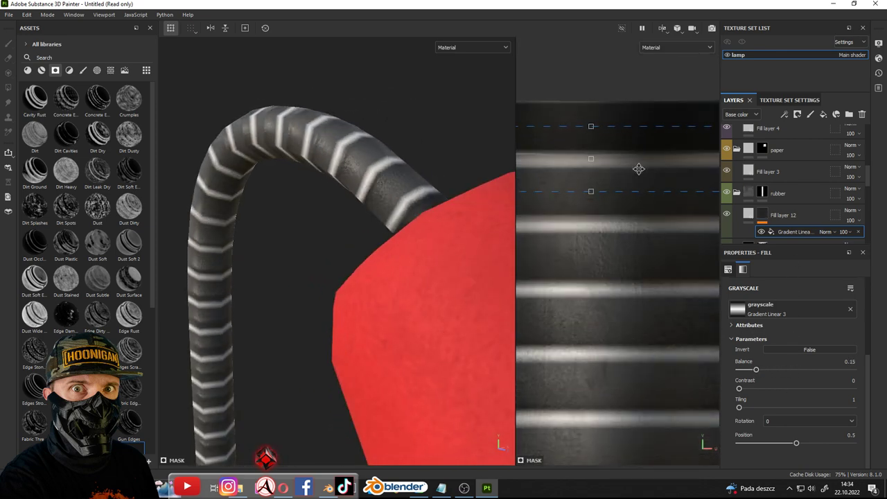
left_click_drag(639, 168, 638, 178)
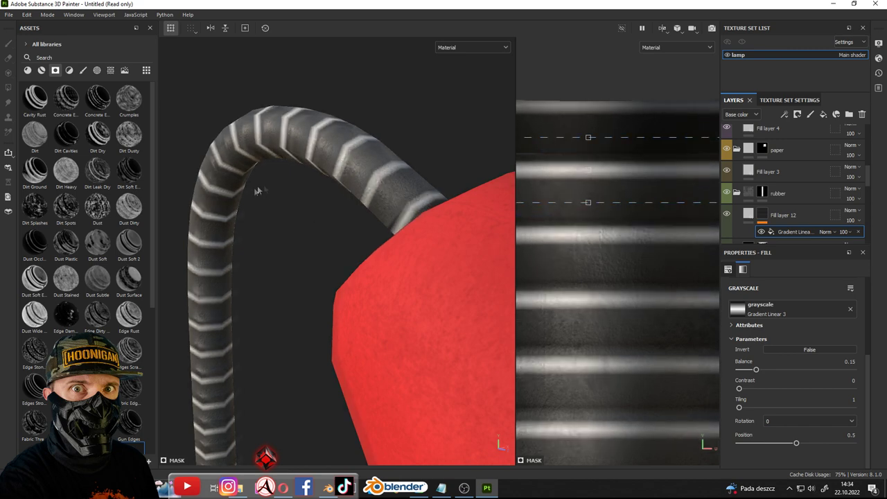
left_click_drag(257, 190, 368, 271, "alt")
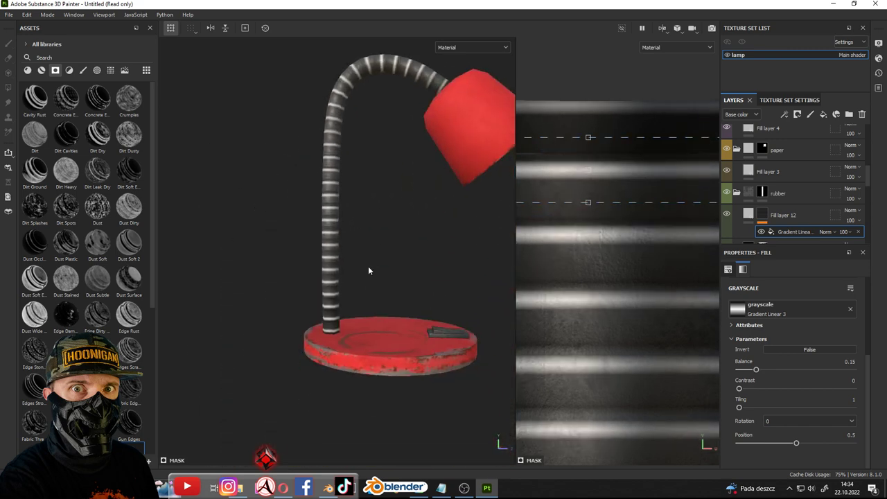
Fine-tune the stripe spacing and softness, settling on balance 0.15
left_click_drag(589, 202, 589, 199)
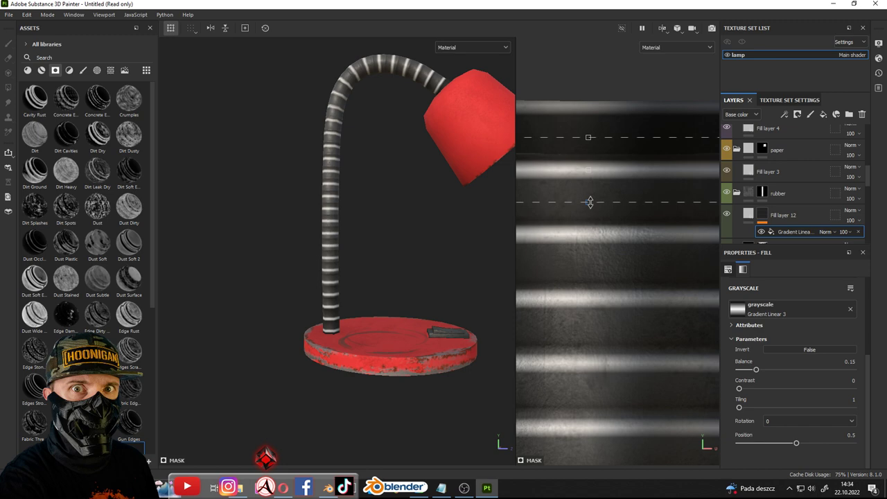
scroll(325, 253, "up", 3)
scroll(325, 254, "up", 2)
middle_click_drag(324, 254, 359, 284, "alt")
scroll(261, 207, "up", 2)
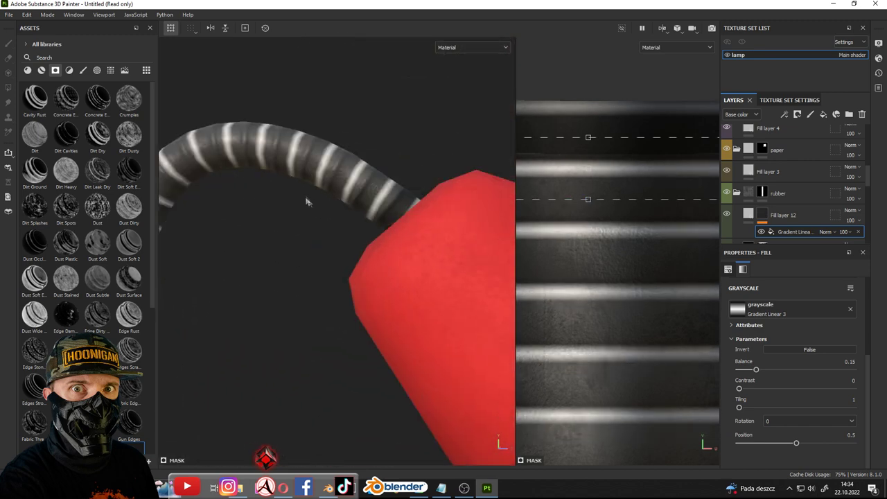
left_click_drag(307, 202, 670, 218, "alt")
scroll(588, 192, "up", 1)
left_click_drag(589, 200, 590, 200)
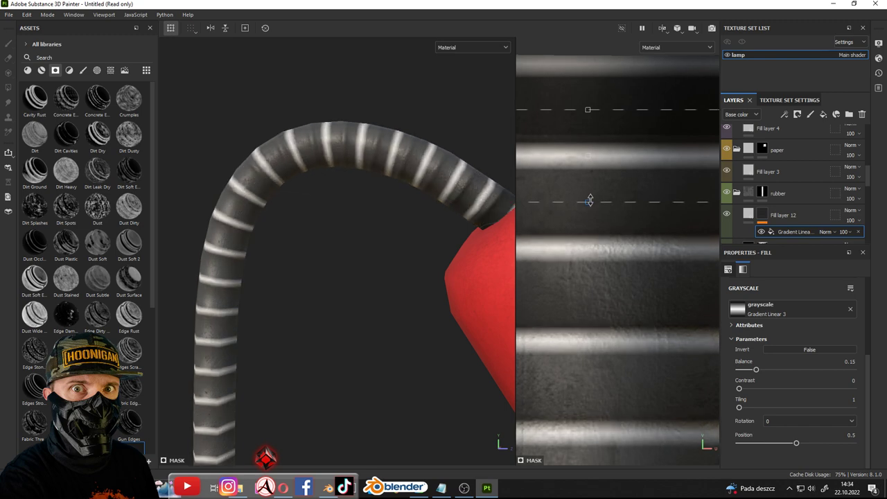
scroll(308, 148, "down", 3)
left_click_drag(309, 148, 310, 147, "alt")
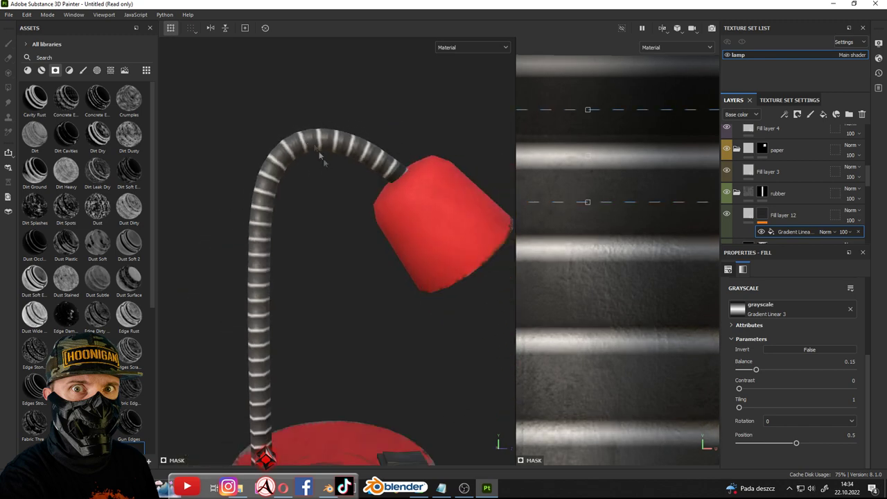
scroll(320, 158, "up", 2)
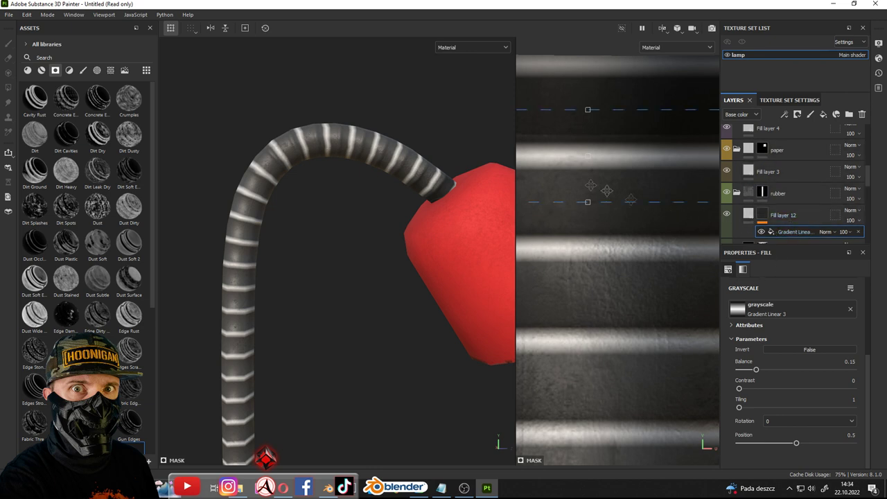
Remove the Gradient Linear from Fill layer 12's mask and apply the Edges Uber smart mask
scroll(628, 191, "down", 5)
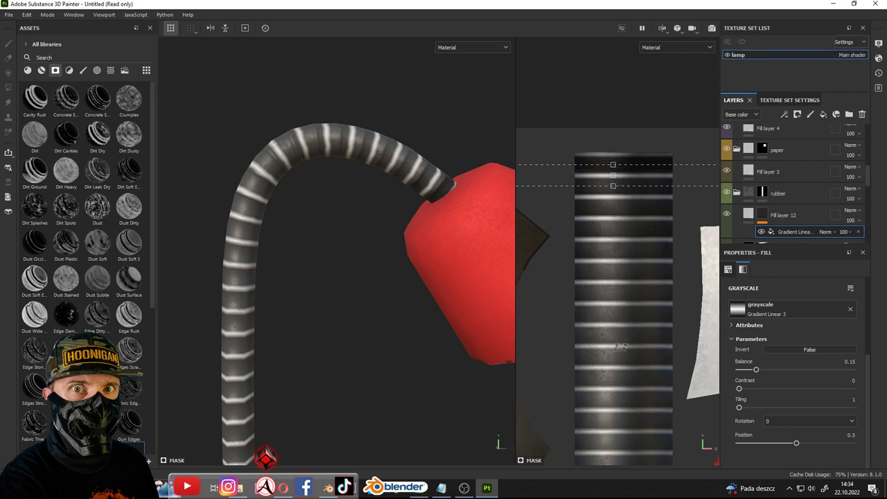
left_click_drag(434, 208, 440, 179, "alt")
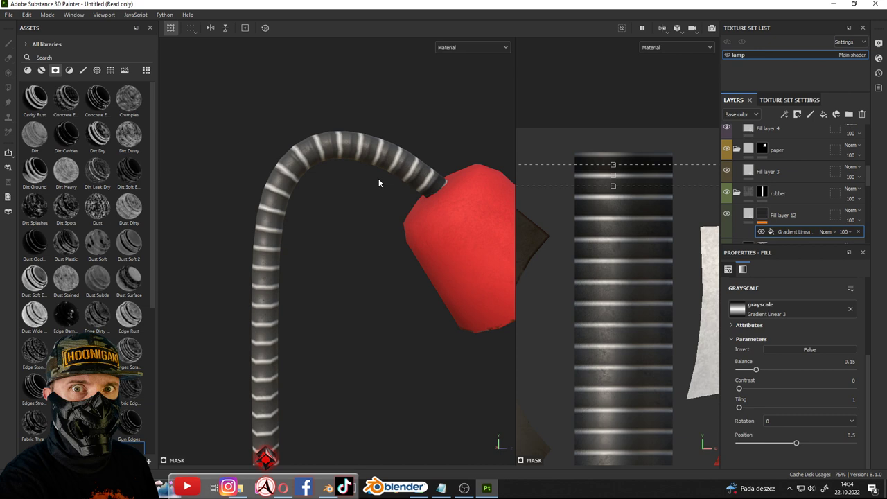
key("Delete")
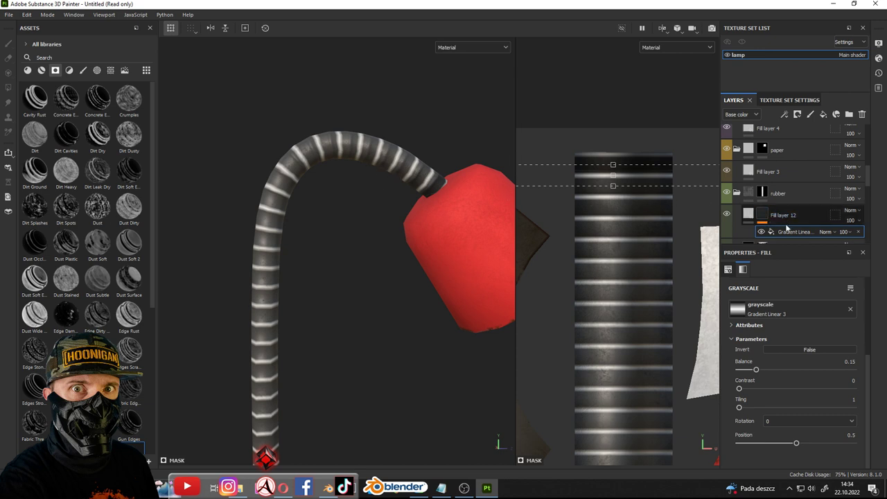
key("1")
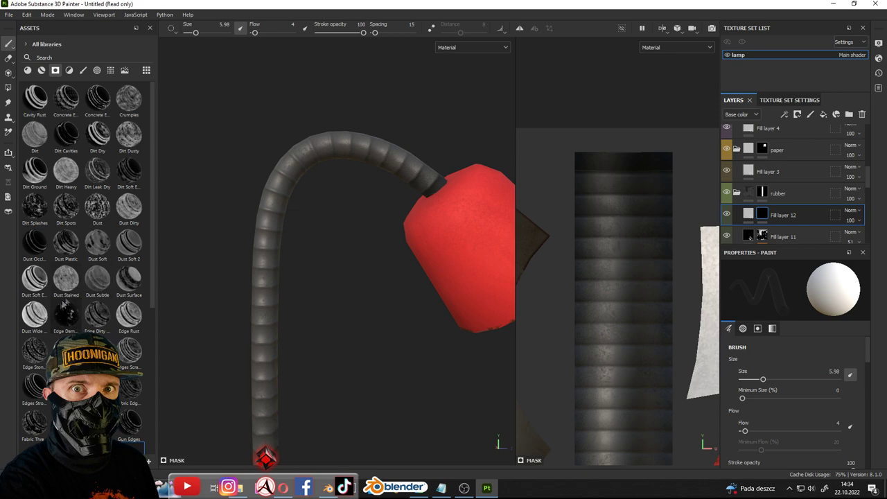
scroll(142, 277, "down", 3)
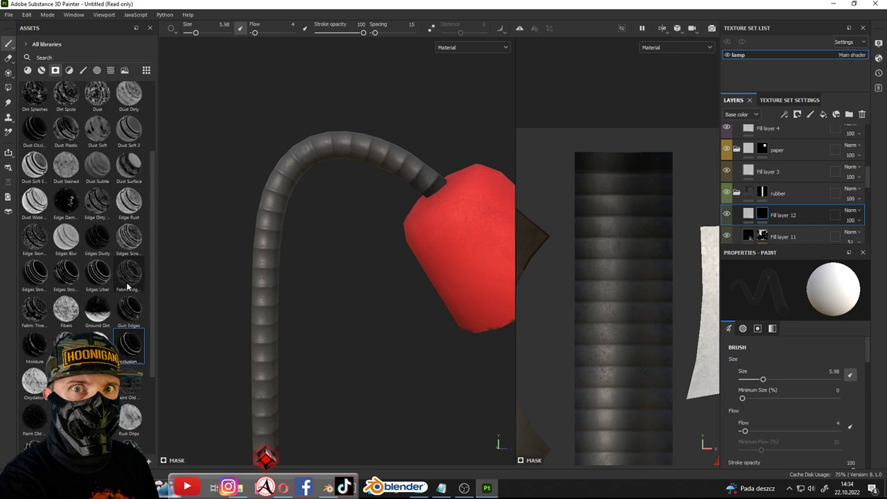
scroll(144, 286, "up", 3)
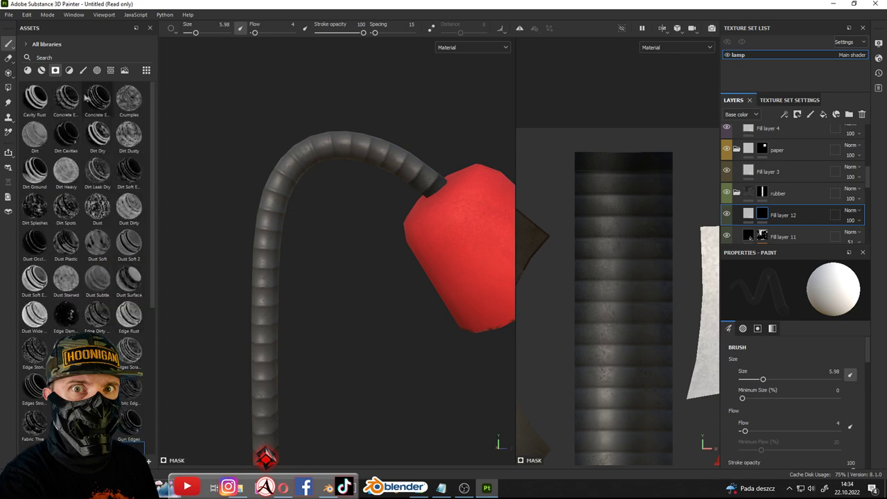
scroll(87, 99, "down", 3)
scroll(87, 99, "down", 3)
left_click(97, 146)
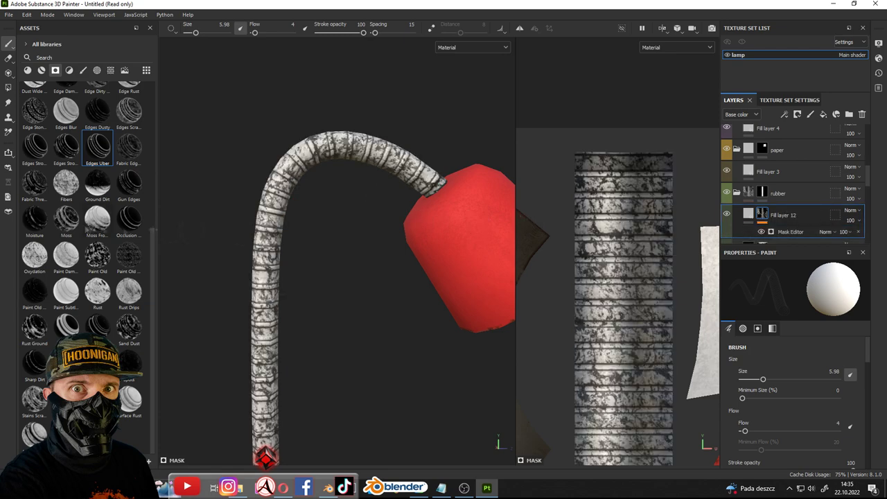
Set the generated mask's Balance to 0.26, Texture to 0.19 and image Balance to 0
left_click(790, 231)
mouse_move(796, 370)
left_mouse_down()
mouse_move(767, 371)
mouse_move(776, 390)
left_mouse_up()
scroll(769, 360, "down", 4)
left_click_drag(857, 283, 757, 284)
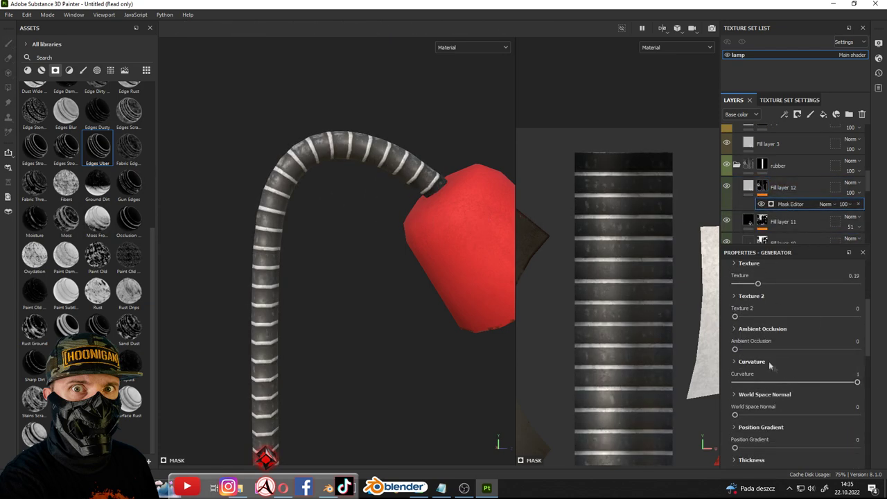
scroll(768, 362, "down", 5)
left_click_drag(729, 392, 710, 394)
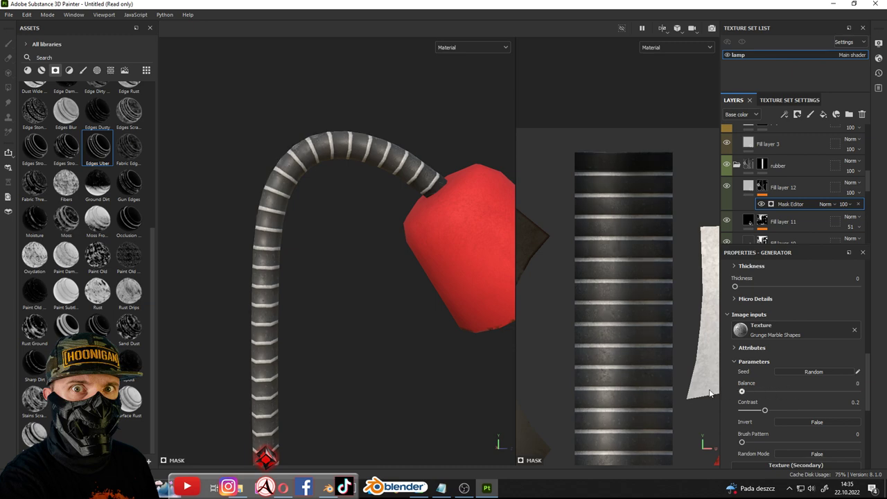
scroll(251, 242, "down", 3)
scroll(312, 205, "up", 5)
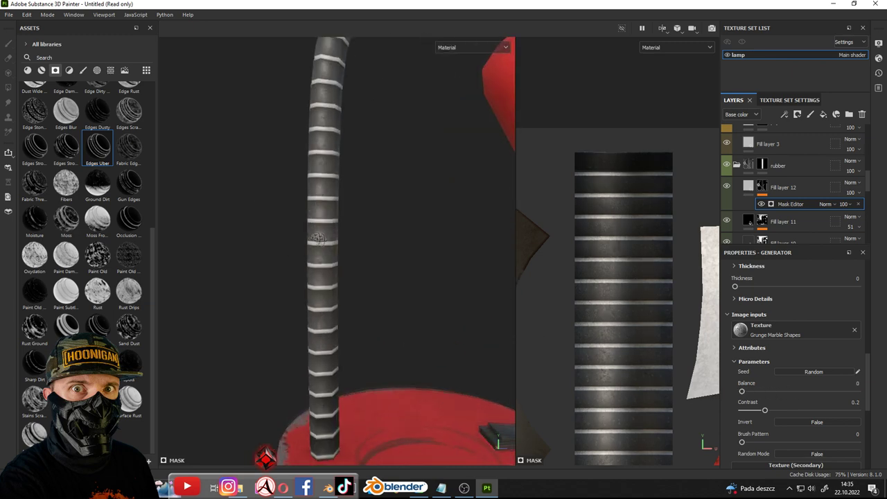
scroll(316, 238, "down", 3)
scroll(315, 238, "up", 4)
mouse_move(315, 238)
left_mouse_down("alt")
mouse_move(264, 223)
mouse_move(536, 271)
left_mouse_up("alt")
scroll(264, 223, "up", 2)
Add a Blur filter to the neck's stripe mask with intensity around 0.89
right_click(797, 207)
left_click(785, 363)
left_click(795, 293)
type("be")
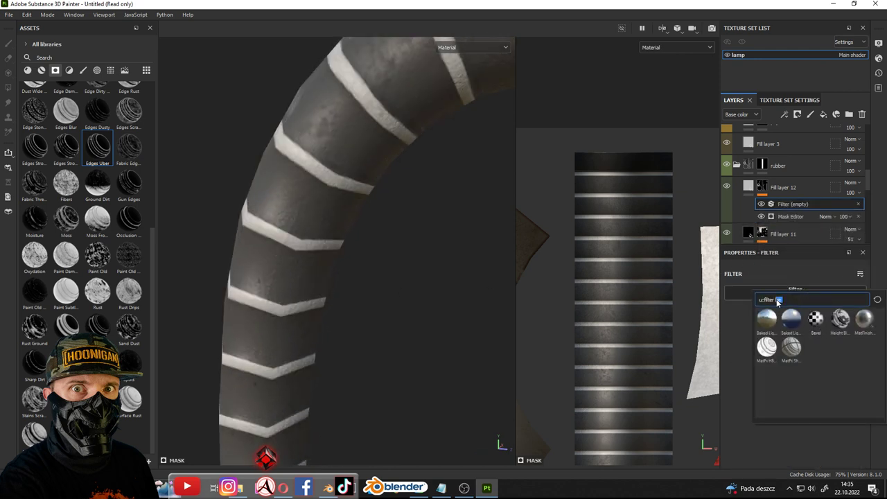
type("b")
left_click(841, 319)
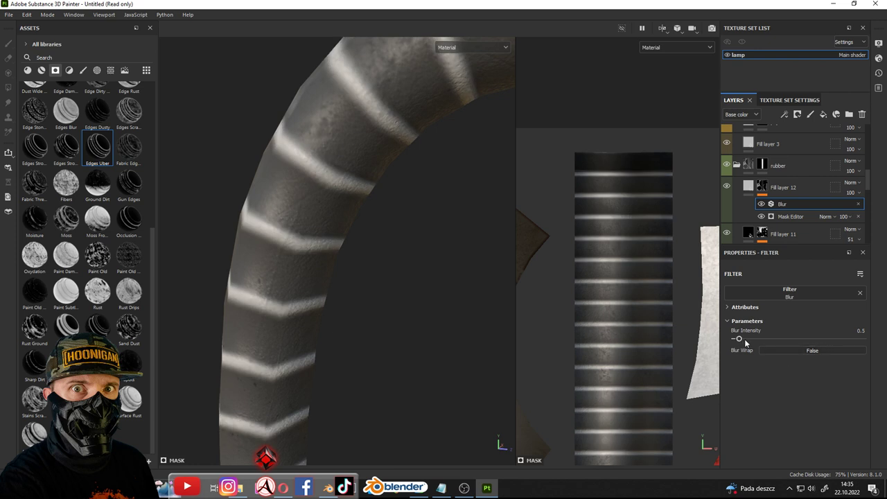
left_click_drag(745, 339, 743, 341)
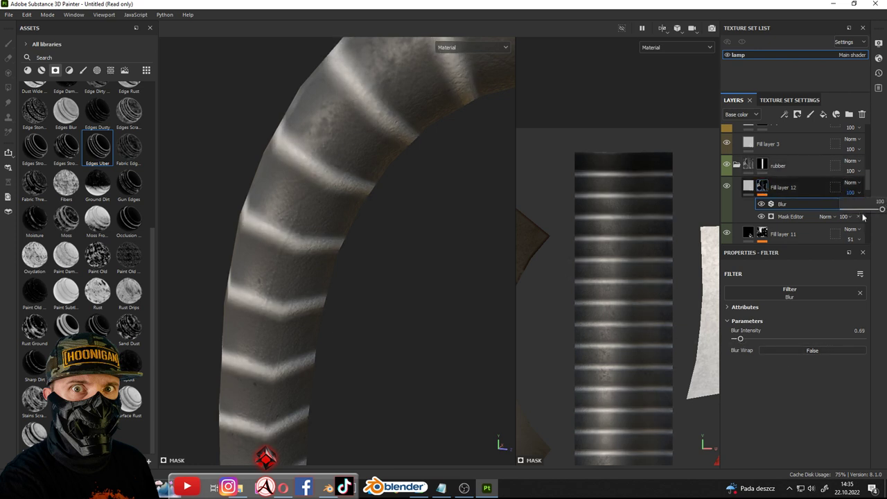
Lower Fill layer 12's opacity to 18
left_click_drag(864, 218, 854, 211)
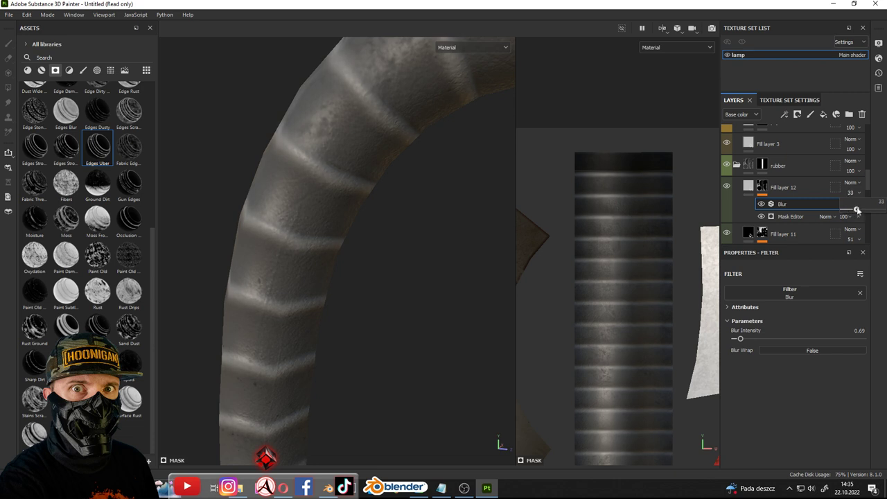
left_click_drag(856, 210, 860, 210)
scroll(317, 169, "down", 3)
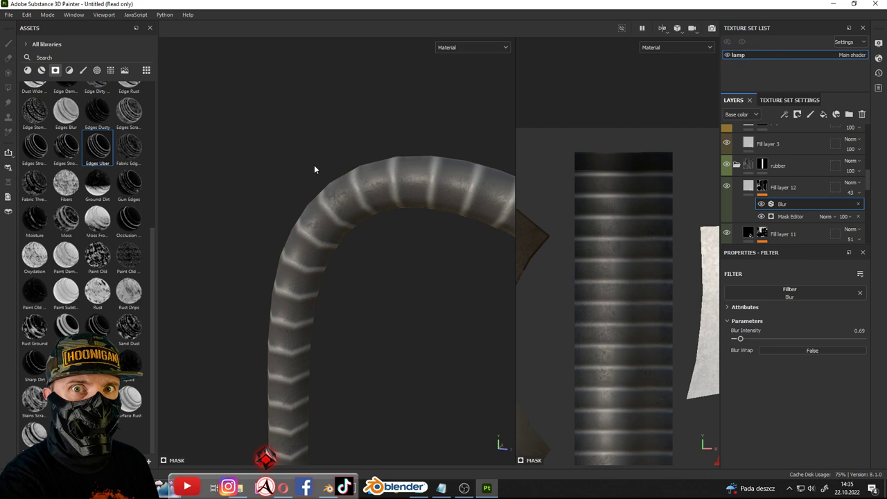
scroll(346, 229, "down", 3)
left_click_drag(317, 251, 308, 272, "alt")
mouse_move(852, 192)
left_click_drag(860, 211, 850, 210)
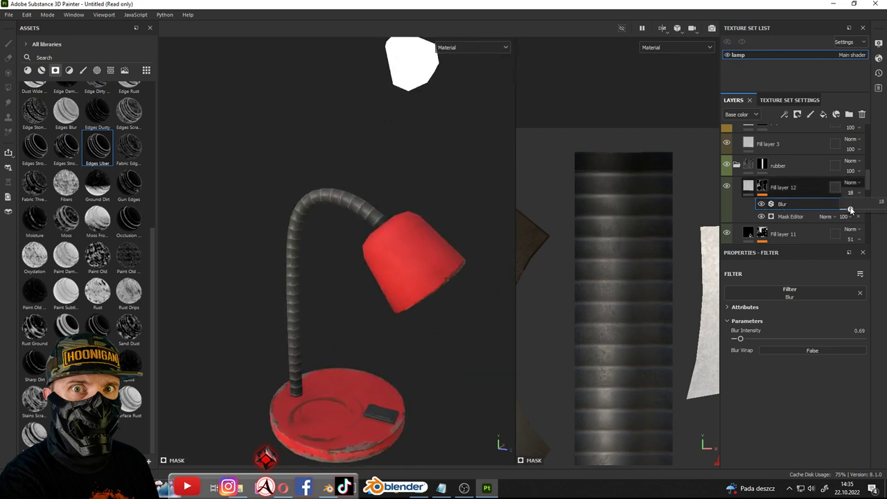
scroll(418, 238, "down", 3)
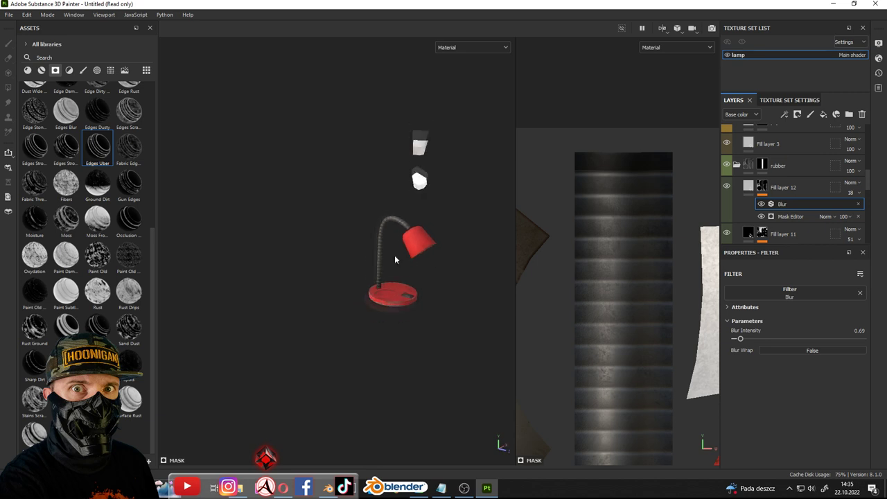
Toggle the stripe layer's visibility to compare, then inspect the base, neck and shade
left_click(726, 187)
scroll(418, 258, "down", 2)
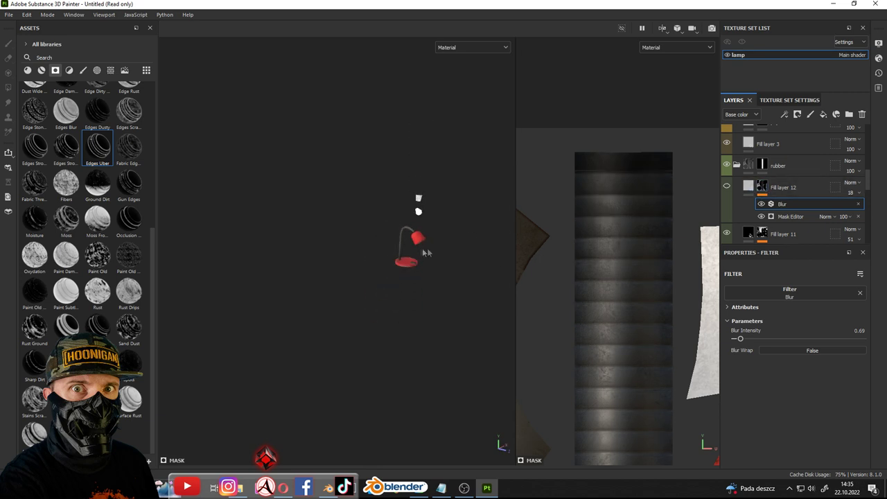
left_click(727, 187)
left_click(727, 187)
left_click(728, 186)
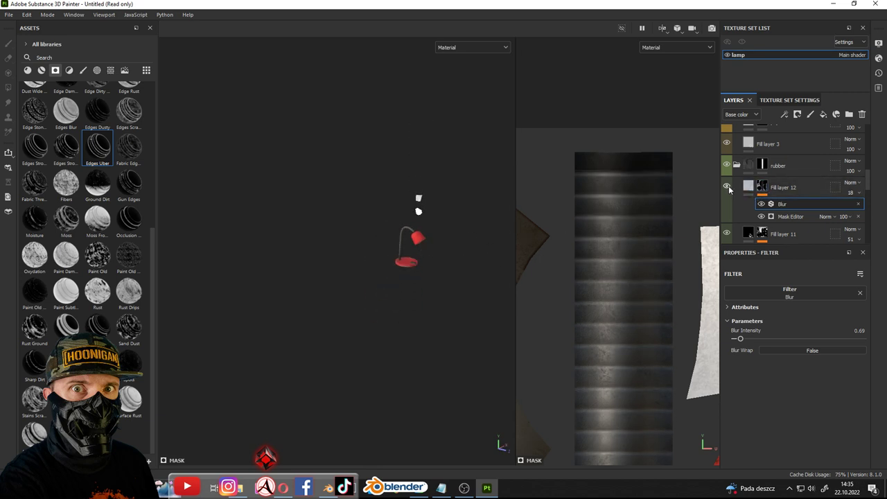
scroll(386, 243, "up", 2)
scroll(387, 243, "up", 4)
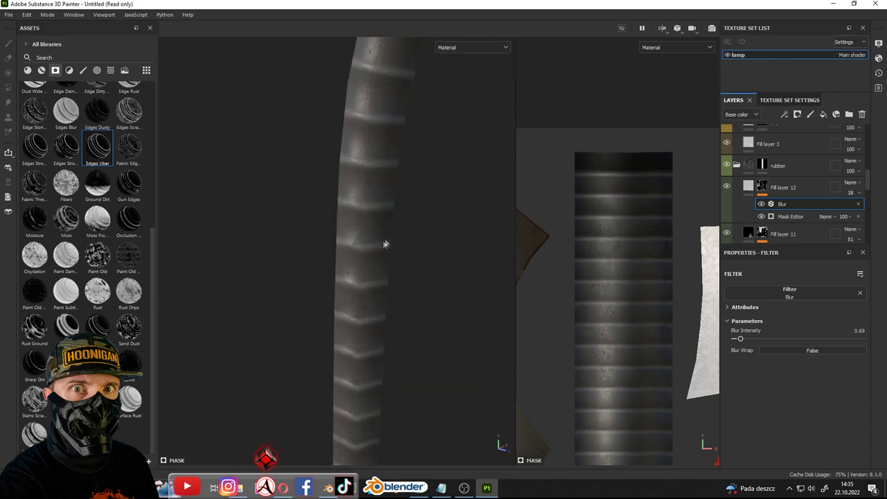
scroll(362, 243, "down", 3)
scroll(366, 246, "down", 2)
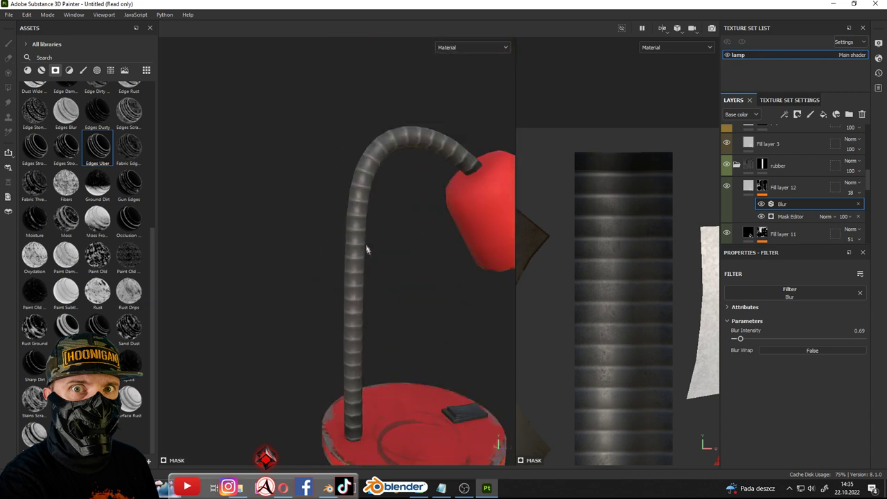
scroll(366, 246, "down", 3)
scroll(375, 268, "down", 1)
scroll(359, 243, "up", 4)
scroll(418, 273, "up", 2)
mouse_move(379, 342)
left_mouse_down("alt")
mouse_move(393, 283)
mouse_move(390, 307)
mouse_move(426, 283)
mouse_move(417, 308)
mouse_move(436, 226)
mouse_move(406, 245)
left_mouse_up("alt")
scroll(406, 278, "down", 2)
scroll(426, 246, "up", 2)
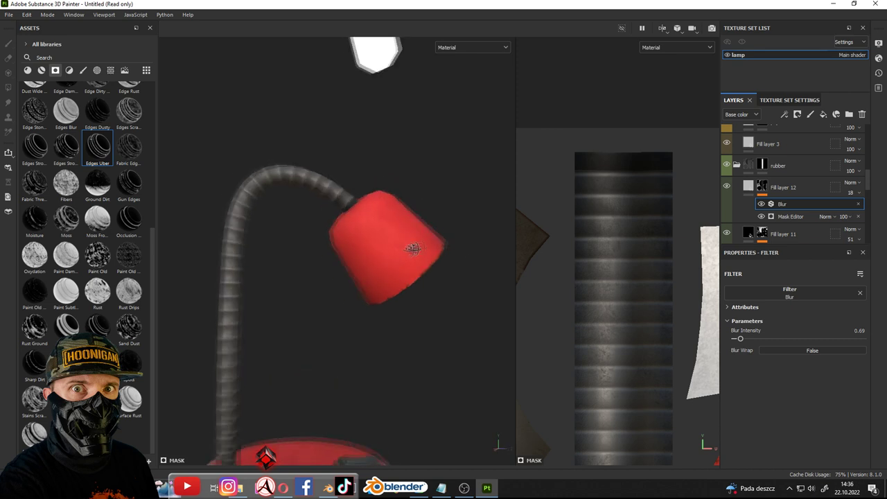
scroll(426, 246, "down", 2)
scroll(396, 220, "up", 2)
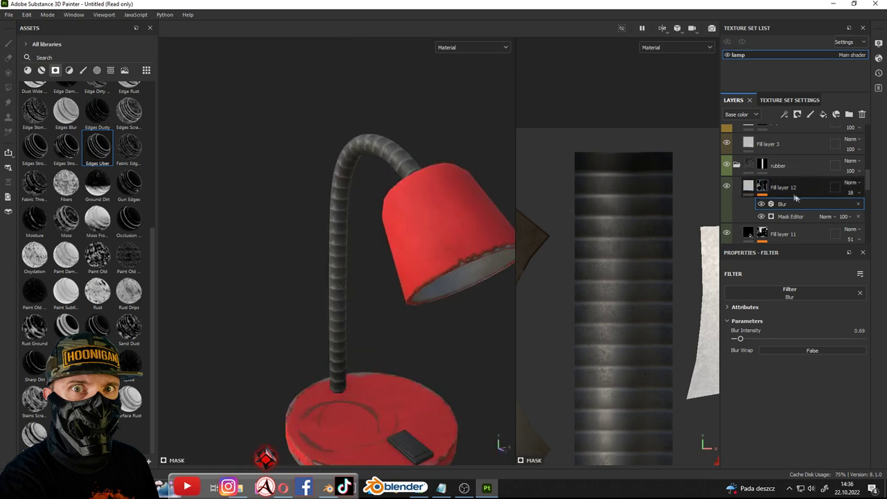
scroll(624, 201, "down", 3)
scroll(797, 187, "up", 5)
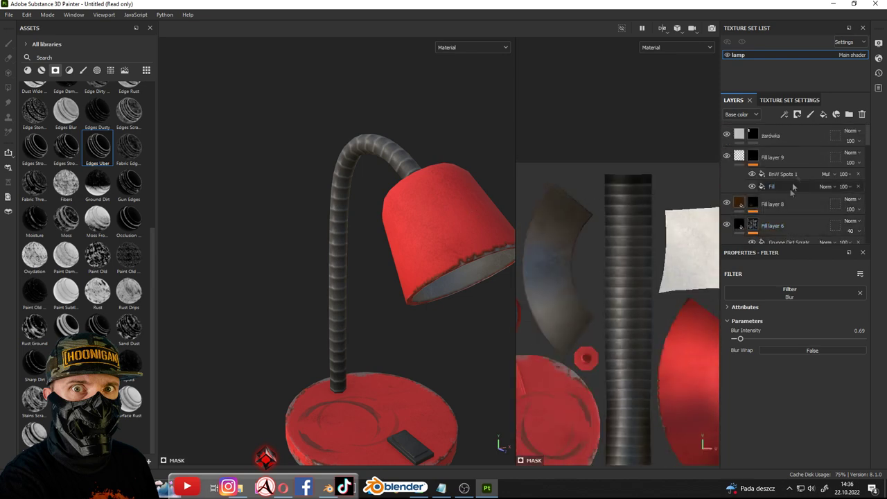
Add a new fill layer on top of the stack with pure black base colour
left_click(830, 128)
left_click(824, 114)
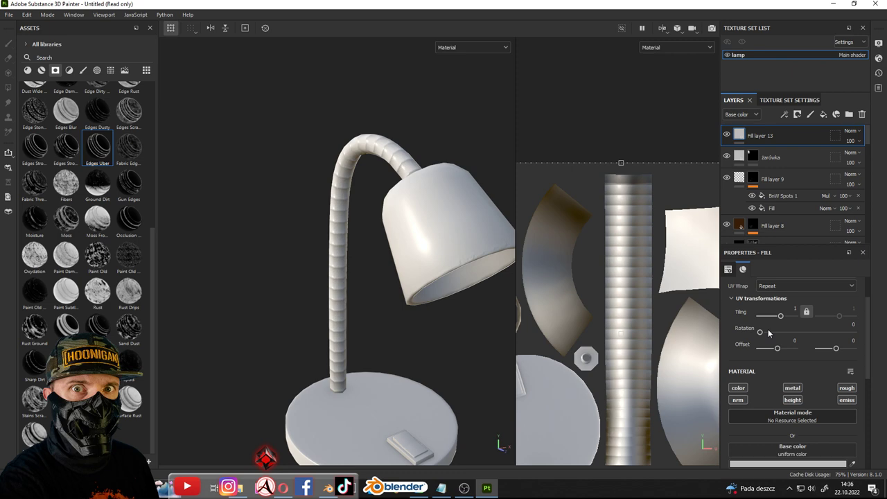
left_click(748, 380)
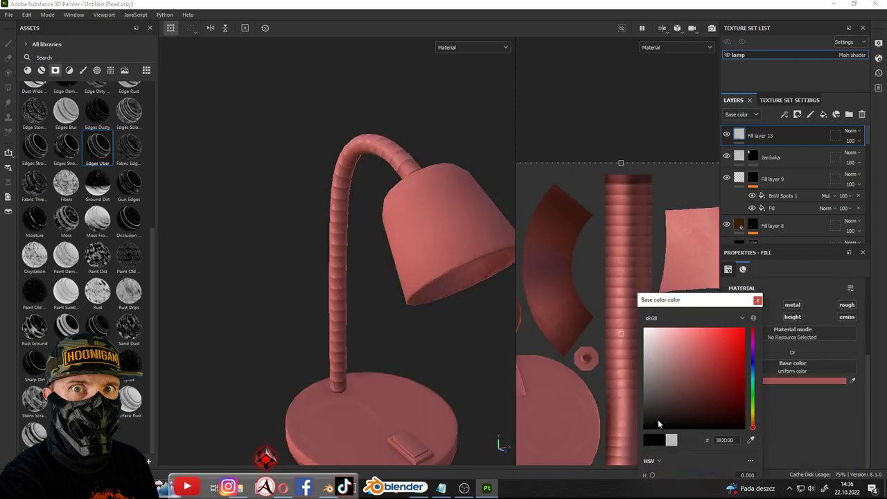
left_click_drag(658, 419, 648, 431)
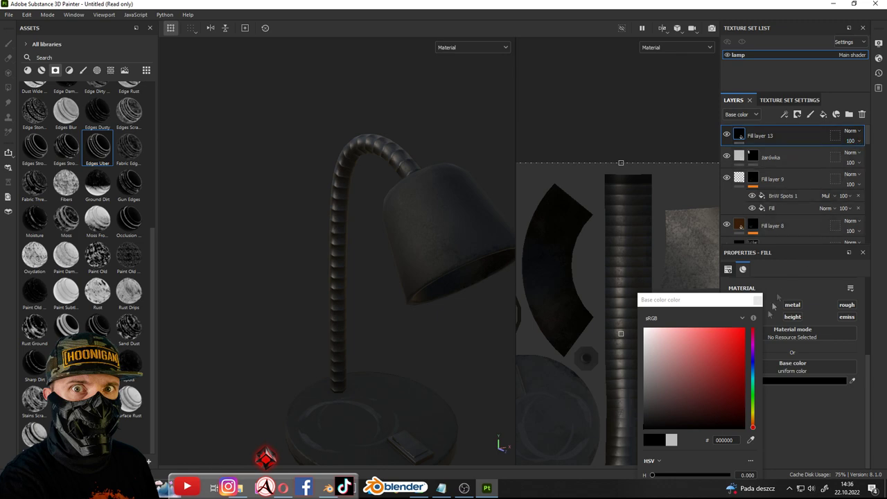
Give the black fill layer a mask with a paint effect
right_click(791, 136)
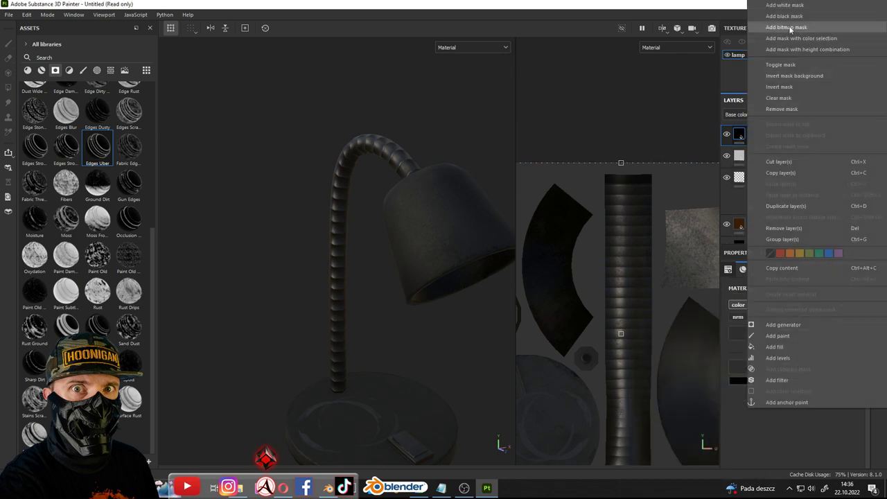
left_click(790, 28)
right_click(790, 136)
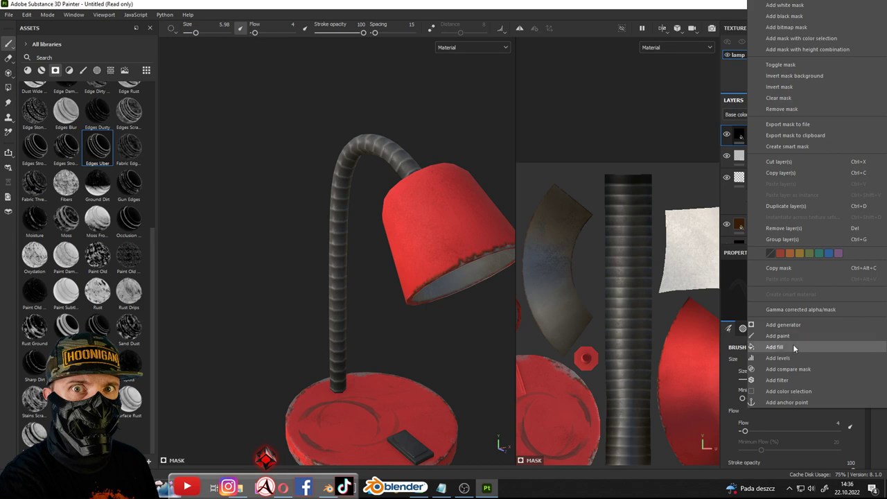
left_click(796, 337)
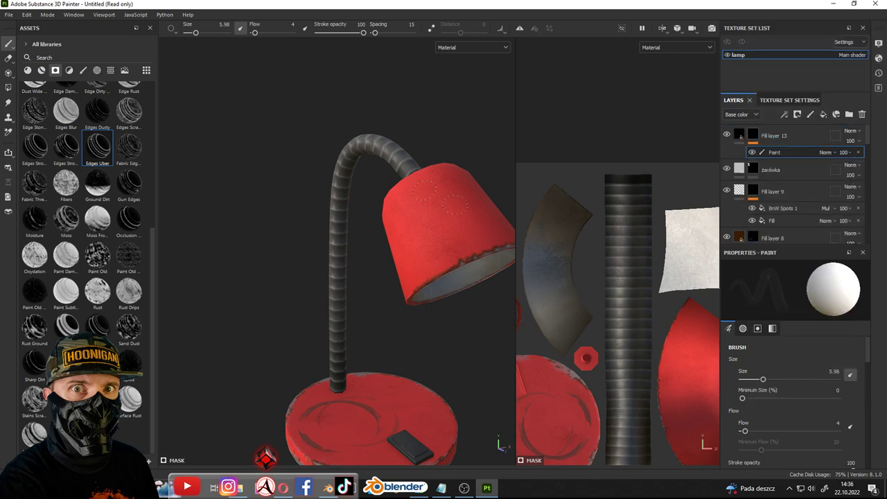
Choose a handprint alpha stamp and adjust the brush size and flow
left_click(83, 70)
left_click(98, 70)
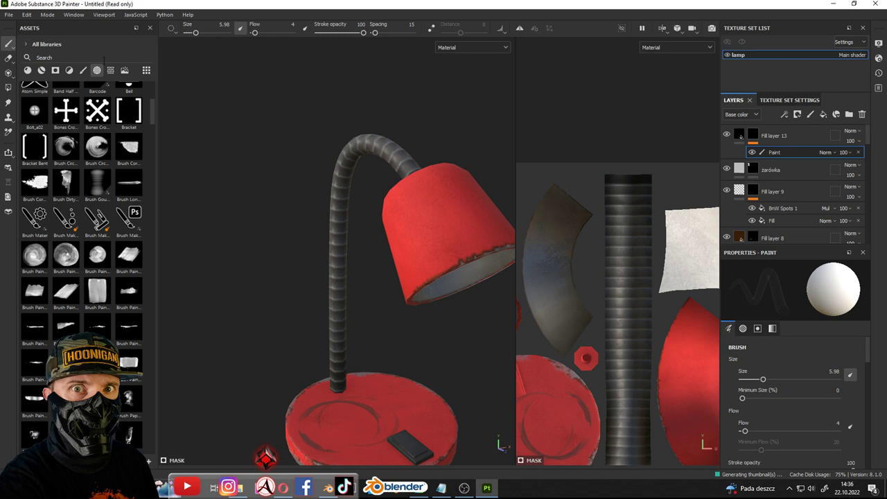
type("han")
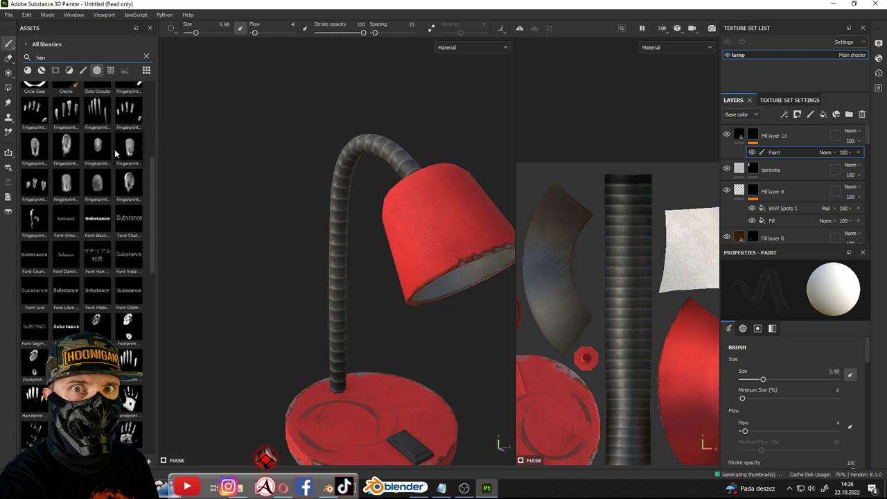
scroll(145, 161, "down", 5)
scroll(97, 236, "down", 3)
scroll(98, 236, "down", 3)
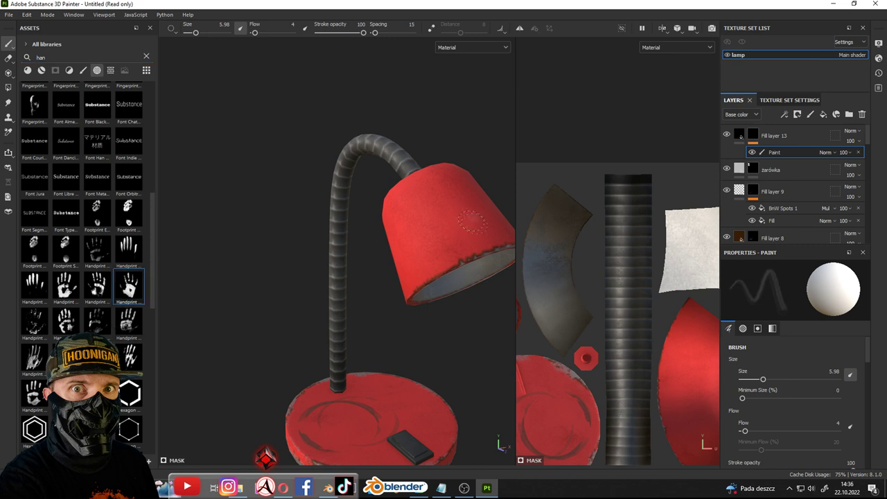
left_click_drag(469, 217, 388, 208, "alt")
scroll(388, 208, "up", 3)
right_click_drag(333, 219, 366, 219, "ctrl")
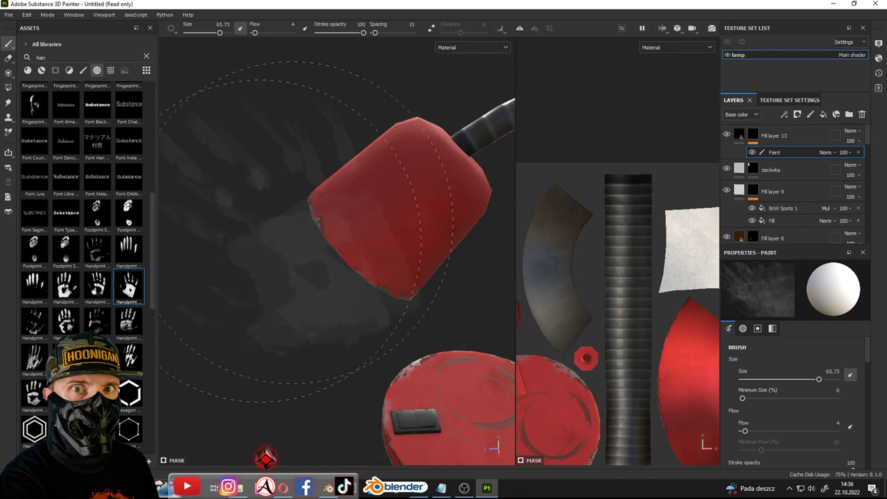
left_click_drag(376, 258, 462, 240, "alt")
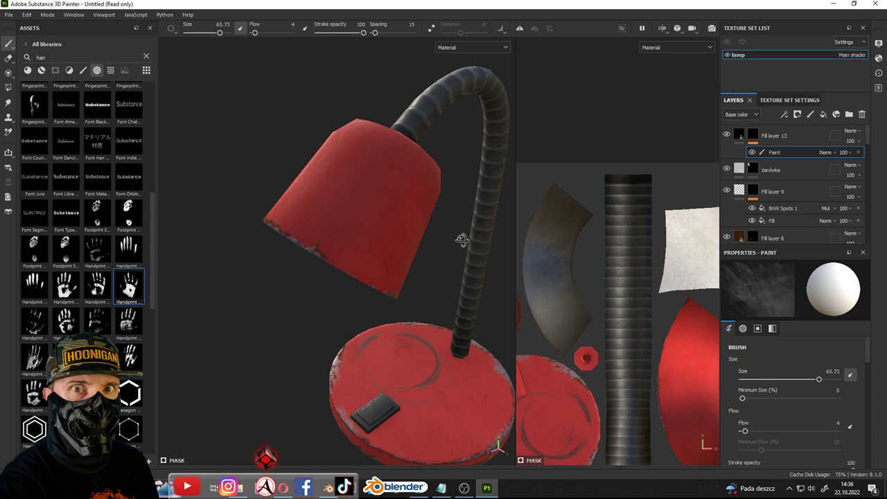
mouse_move(333, 269)
right_mouse_down("ctrl")
mouse_move(389, 269)
mouse_move(298, 263)
right_mouse_up("ctrl")
mouse_move(350, 249)
left_mouse_down("ctrl")
mouse_move(416, 248)
mouse_move(486, 208)
left_mouse_up("ctrl")
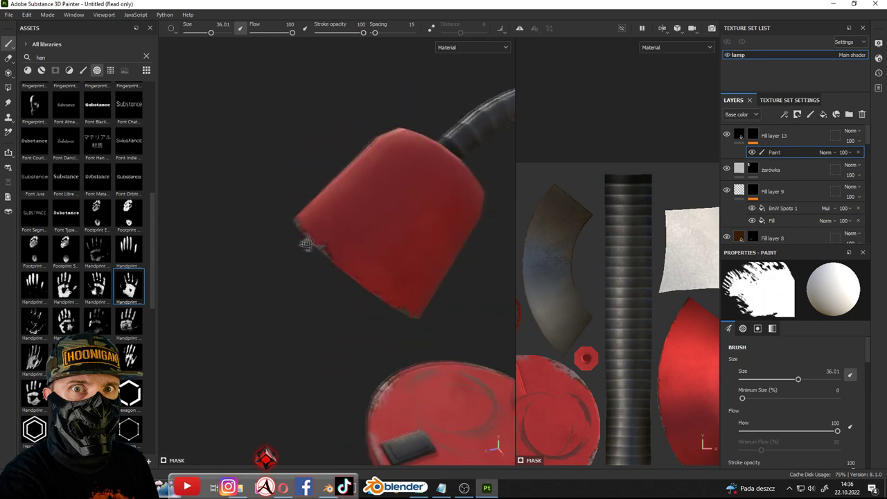
Stamp a black handprint onto the lamp shade through a new paint effect
right_click(786, 151)
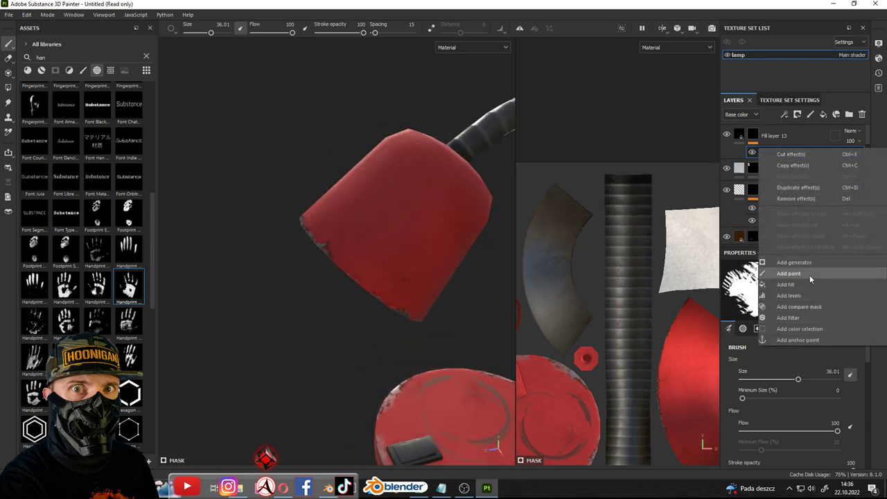
left_click(790, 277)
left_click(376, 198)
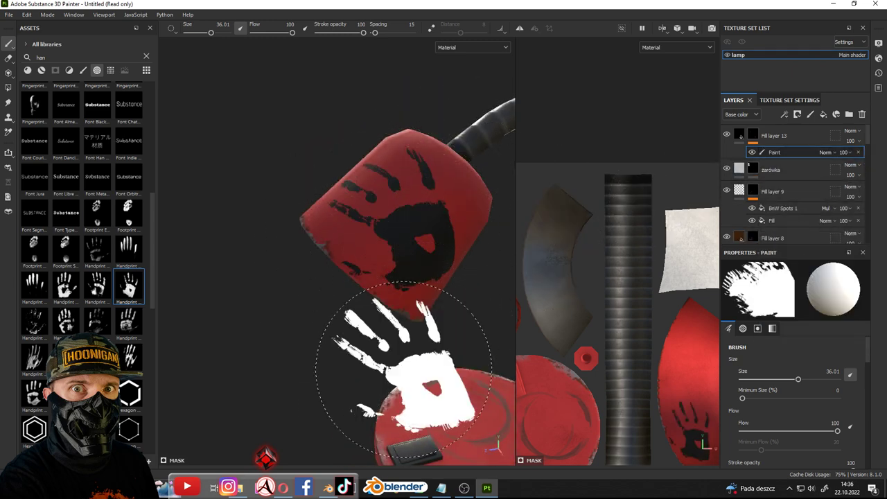
scroll(406, 377, "down", 3)
scroll(420, 258, "down", 2)
left_click_drag(420, 258, 388, 274, "alt")
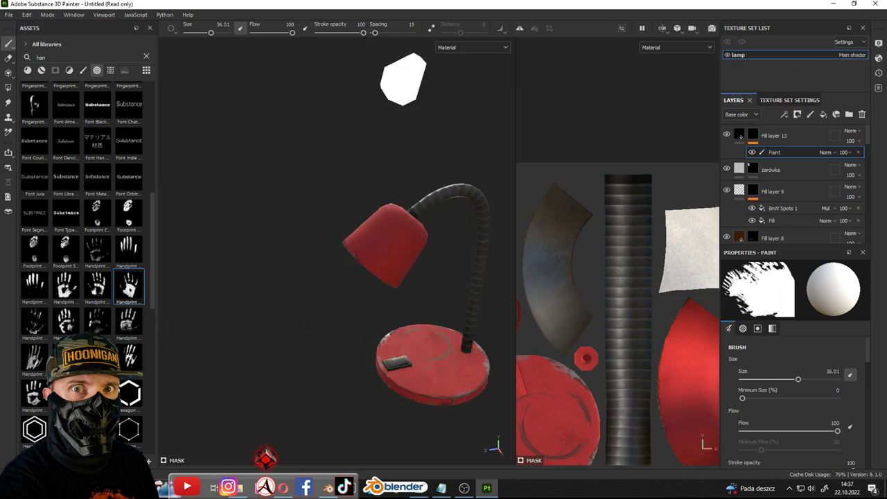
Paint streakier, vertically rotated handprints at brush size about 67 on the lamp head
left_click(34, 357)
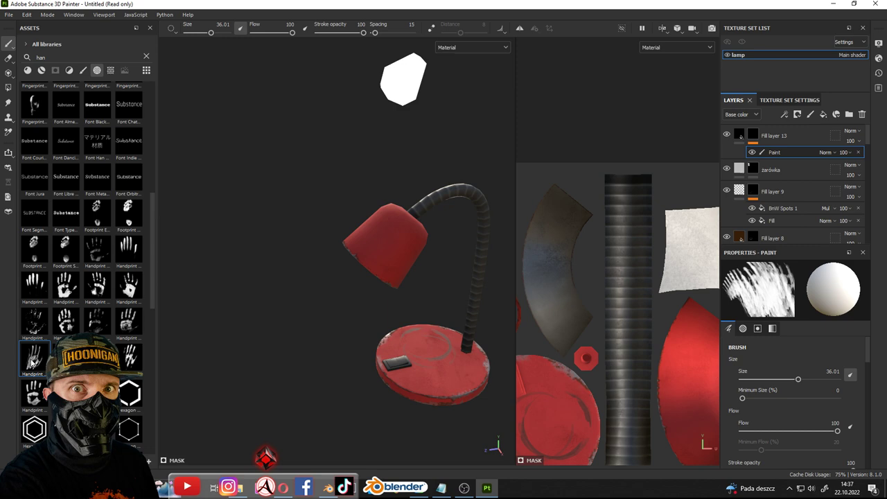
right_click_drag(381, 236, 416, 236, "ctrl")
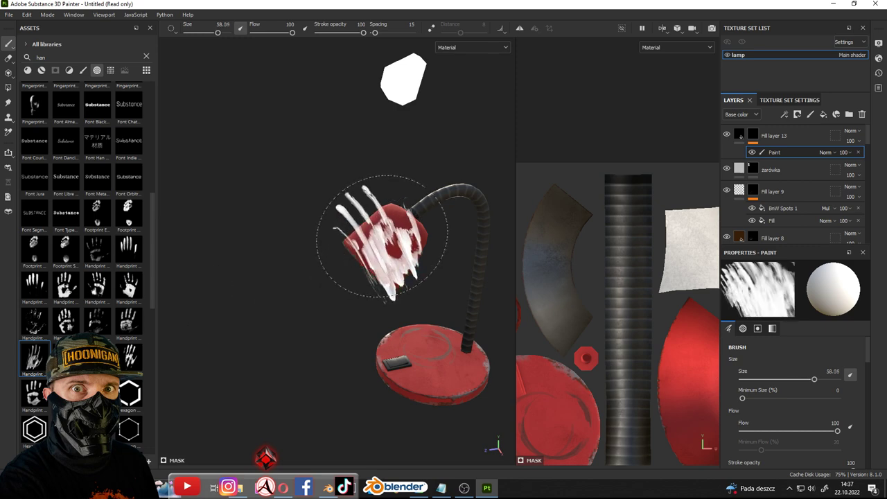
left_click(383, 231)
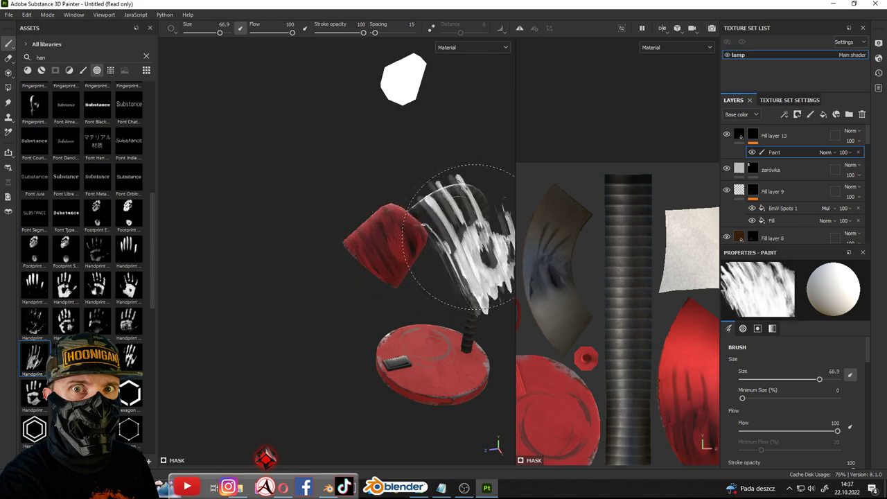
mouse_move(316, 277)
left_mouse_down("alt")
mouse_move(488, 262)
mouse_move(399, 274)
mouse_move(404, 278)
left_mouse_up("alt")
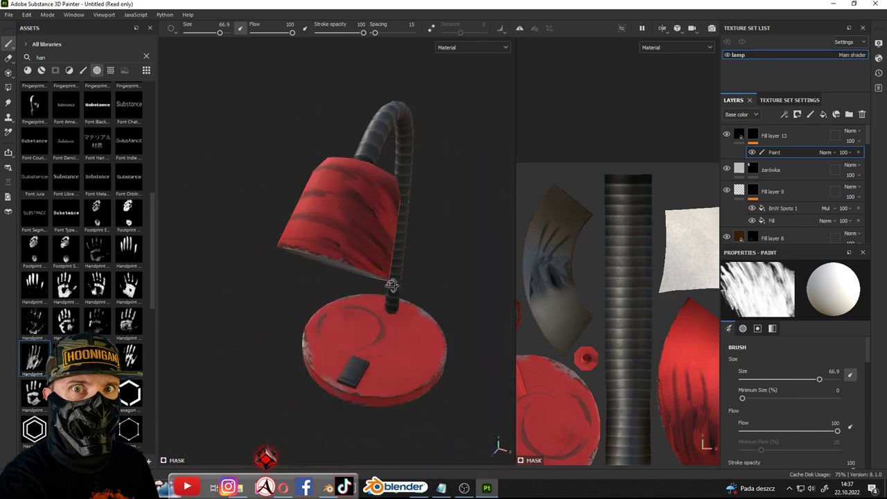
left_click_drag(405, 278, 378, 236, "alt")
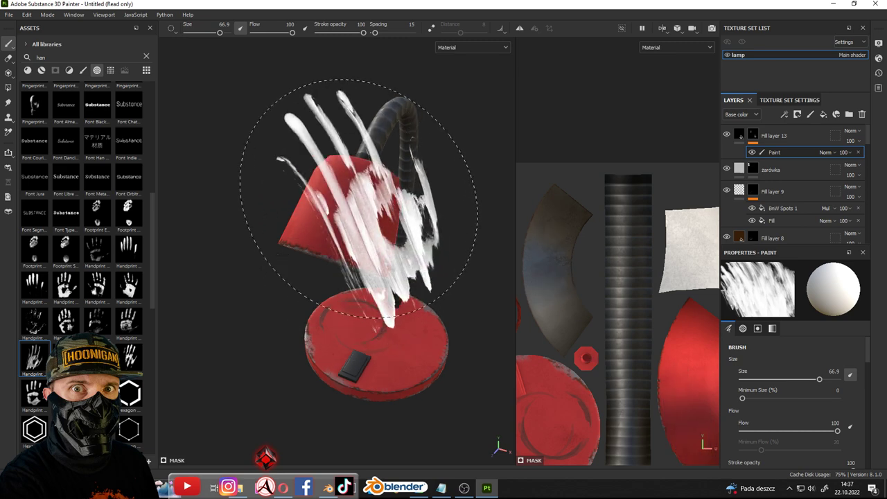
mouse_move(364, 201)
left_mouse_down("ctrl")
mouse_move(326, 288)
mouse_move(171, 258)
mouse_move(254, 287)
mouse_move(283, 313)
mouse_move(398, 288)
left_mouse_up("ctrl")
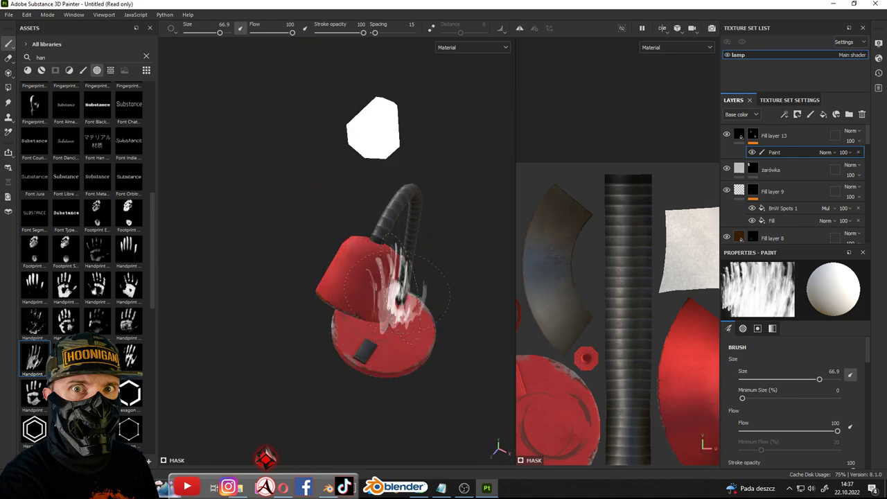
right_click_drag(373, 268, 372, 265, "ctrl")
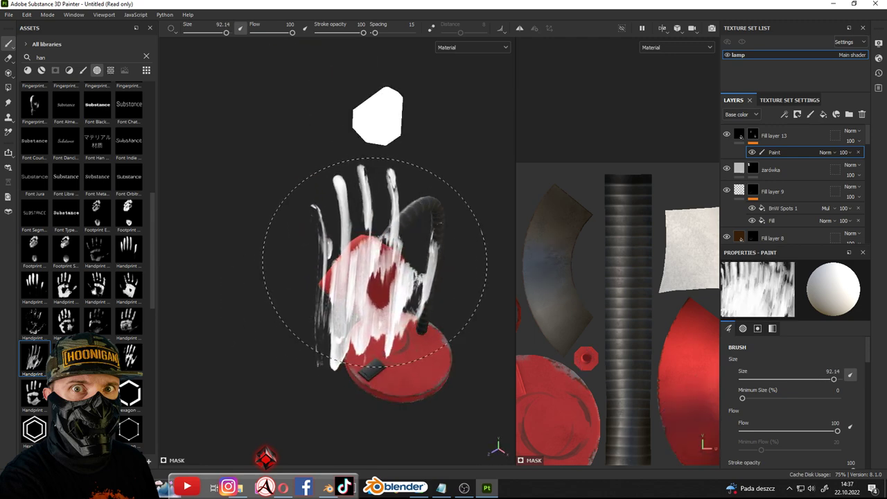
left_click(373, 264)
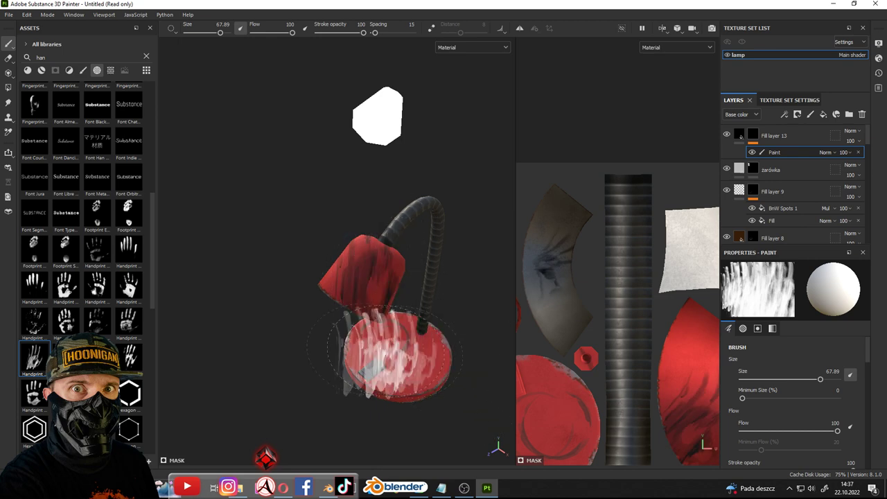
Switch to another handprint stamp and paint more streaks on the lamp head
left_click(130, 357)
left_click_drag(377, 287, 386, 326)
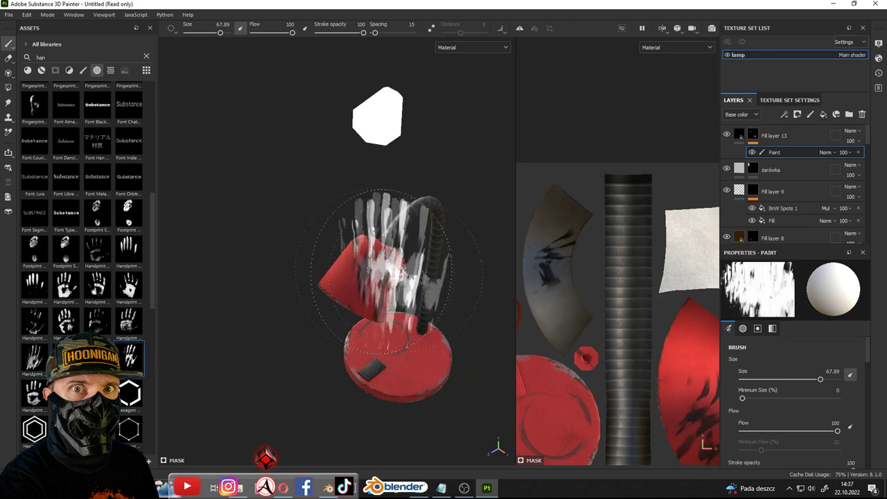
mouse_move(461, 285)
left_mouse_down("alt")
mouse_move(323, 254)
mouse_move(486, 228)
mouse_move(383, 236)
mouse_move(347, 277)
mouse_move(482, 220)
mouse_move(429, 179)
left_mouse_up("alt")
scroll(383, 236, "up", 3)
scroll(388, 250, "up", 3)
scroll(354, 291, "up", 4)
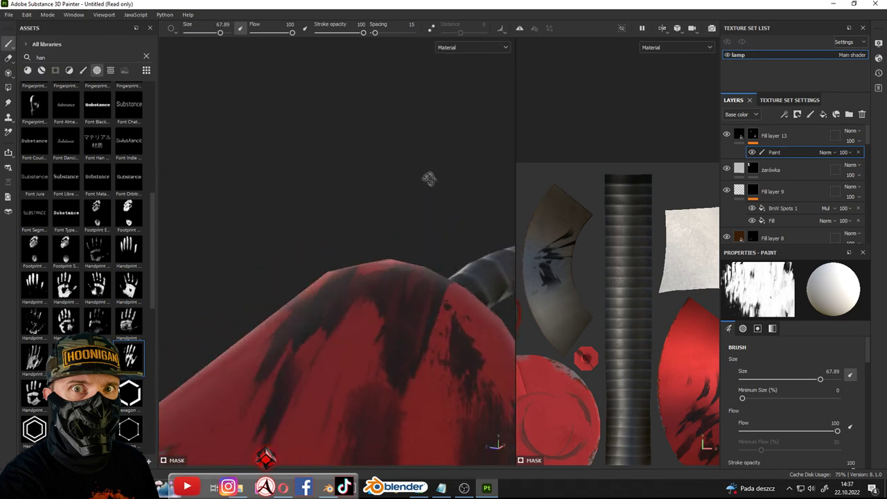
mouse_move(326, 187)
left_mouse_down("alt")
mouse_move(365, 200)
mouse_move(321, 211)
mouse_move(331, 211)
left_mouse_up("alt")
Enable roughness on Fill layer 13 and lower it to about 0.21 for glossy smudges
left_click(739, 135)
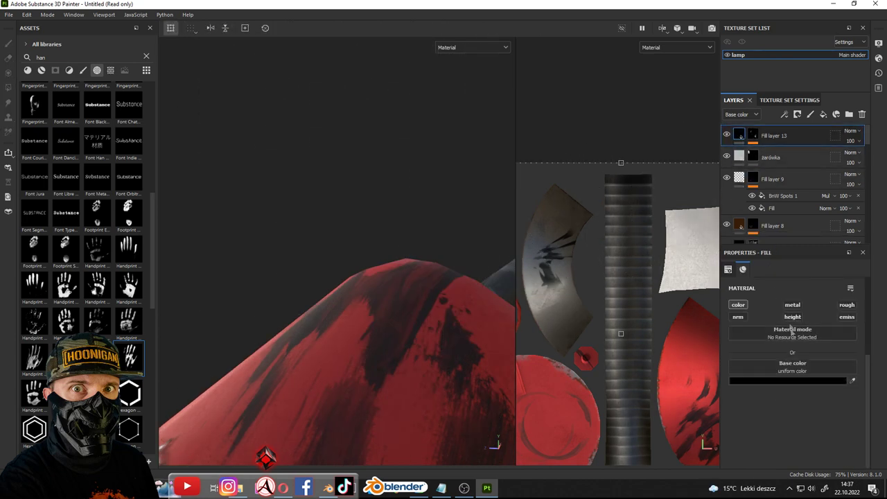
left_click_drag(767, 424, 753, 428)
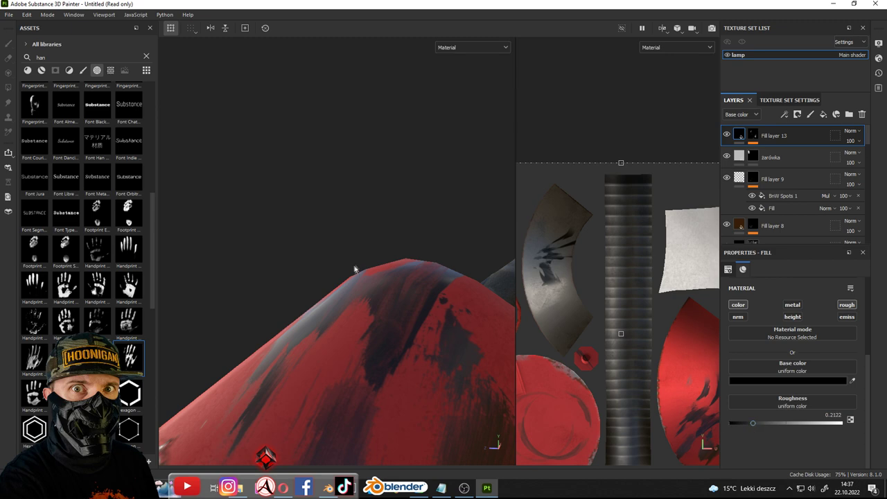
scroll(360, 275, "down", 5)
mouse_move(360, 275)
left_mouse_down("alt")
mouse_move(392, 291)
mouse_move(381, 321)
left_mouse_up("alt")
scroll(392, 291, "up", 5)
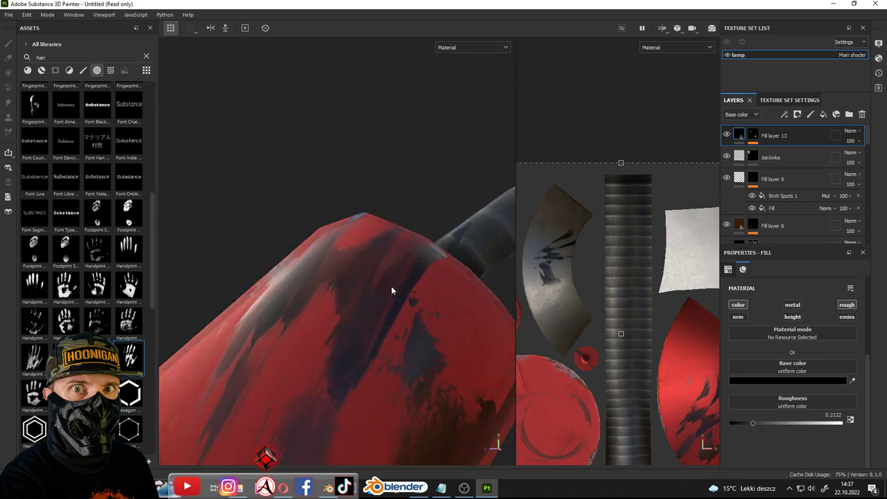
left_click_drag(452, 264, 460, 298, "alt")
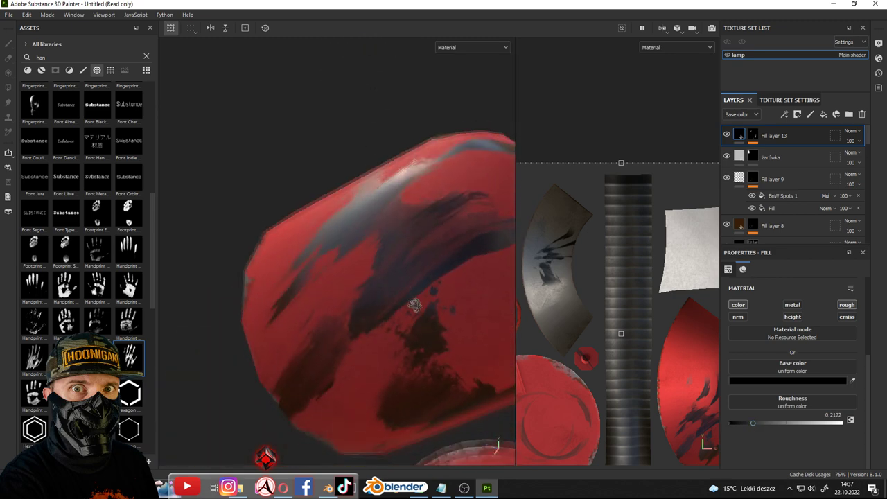
right_click(756, 136)
Add a second paint effect to Fill layer 13's mask using a grainy squiggle brush
left_click(798, 146)
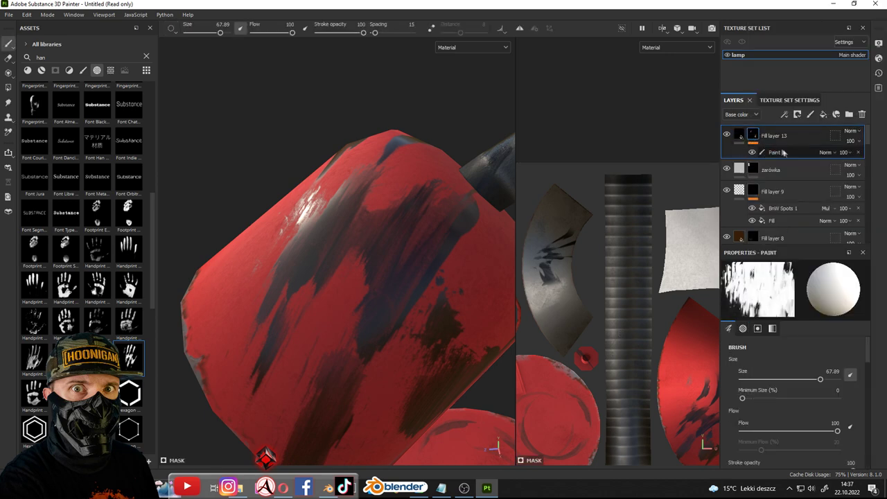
right_click(763, 152)
left_click(818, 276)
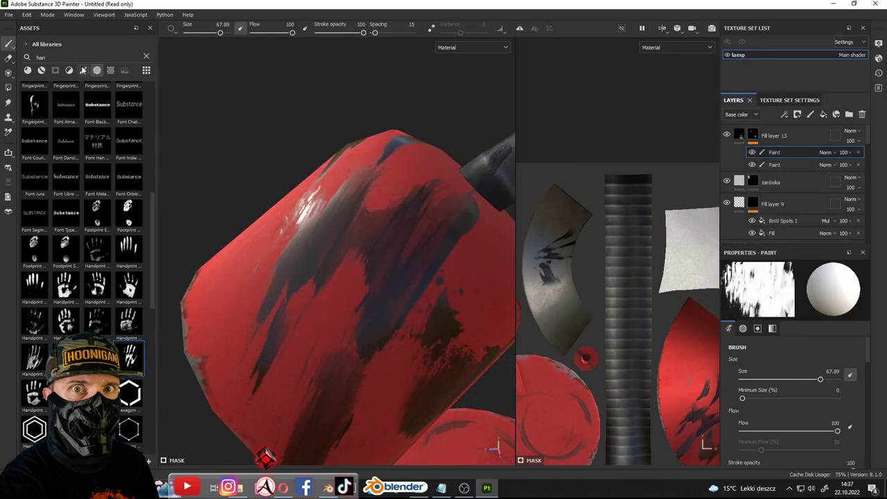
left_click(69, 71)
left_click(83, 71)
left_click(146, 56)
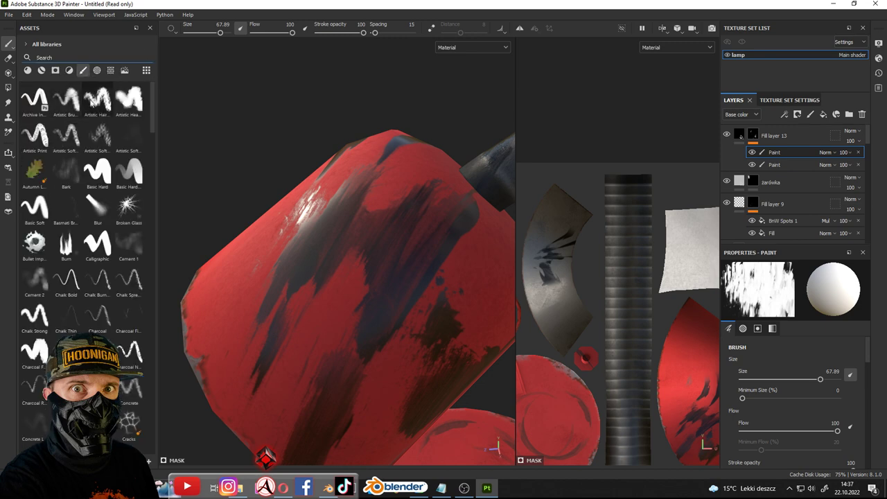
scroll(129, 383, "down", 3)
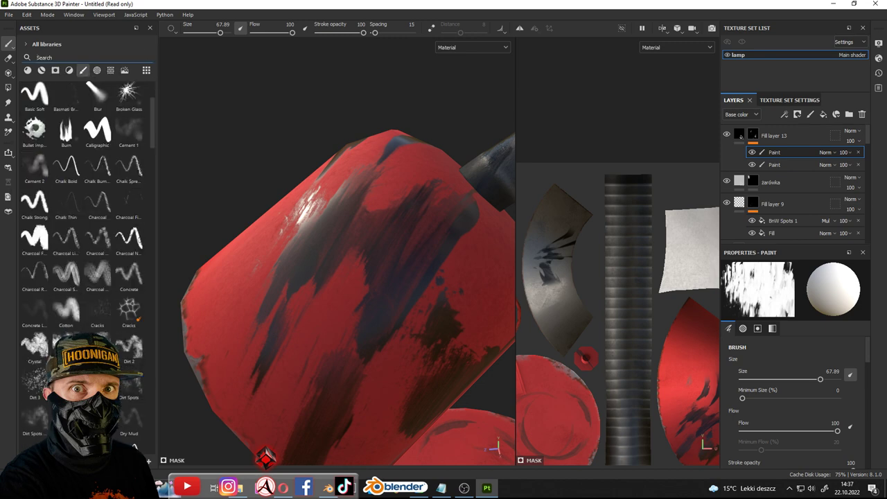
left_click(129, 347)
Lower the paint opacity and dab a small dark spot on the shade
left_click_drag(198, 356, 510, 226, "alt")
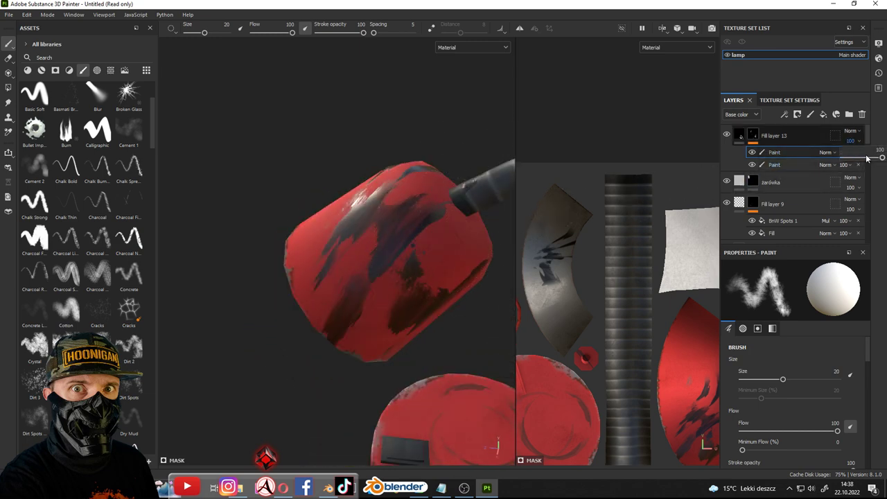
left_click_drag(867, 158, 862, 159)
mouse_move(443, 229)
left_mouse_down("alt")
mouse_move(531, 185)
mouse_move(485, 208)
left_mouse_up("alt")
scroll(424, 194, "up", 5)
right_click_drag(451, 194, 425, 194, "ctrl")
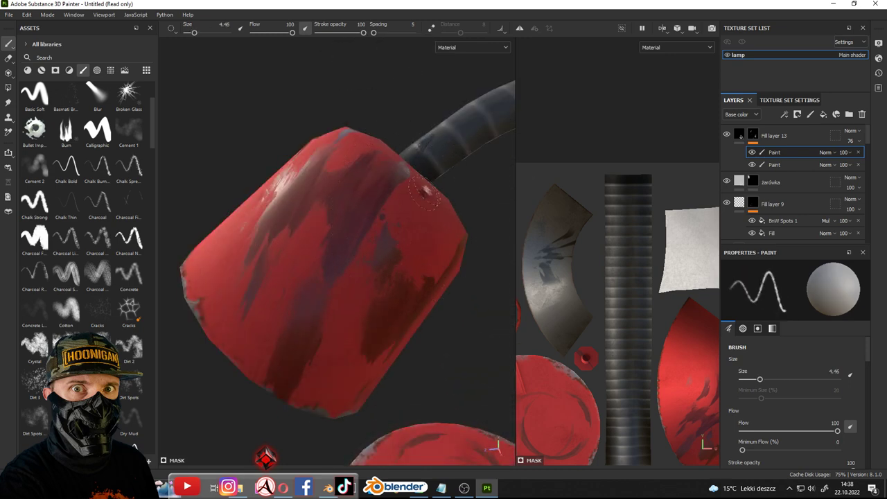
scroll(424, 192, "up", 4)
left_click(431, 178)
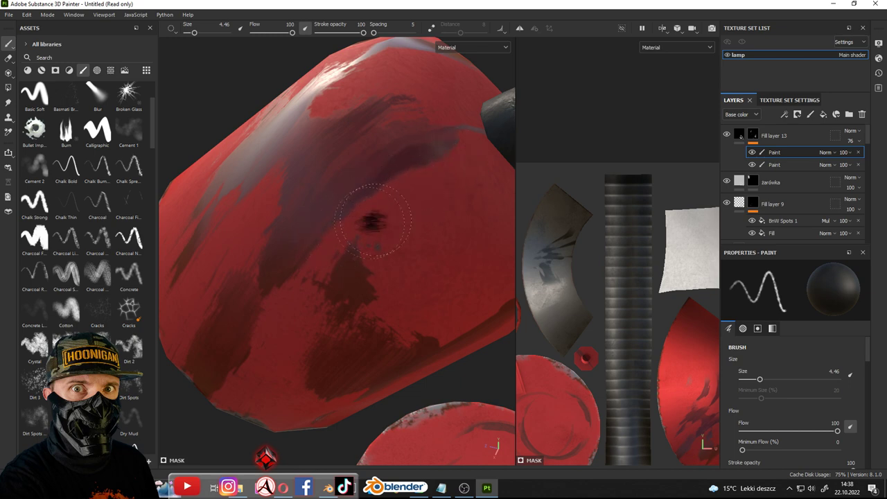
Paint dark strokes on the shade, drop brush flow to 42, and undo the heavy dab
scroll(355, 228, "down", 5)
left_click_drag(355, 227, 326, 232, "alt")
scroll(326, 232, "up", 3)
right_click_drag(305, 233, 326, 232, "ctrl")
left_click(322, 236)
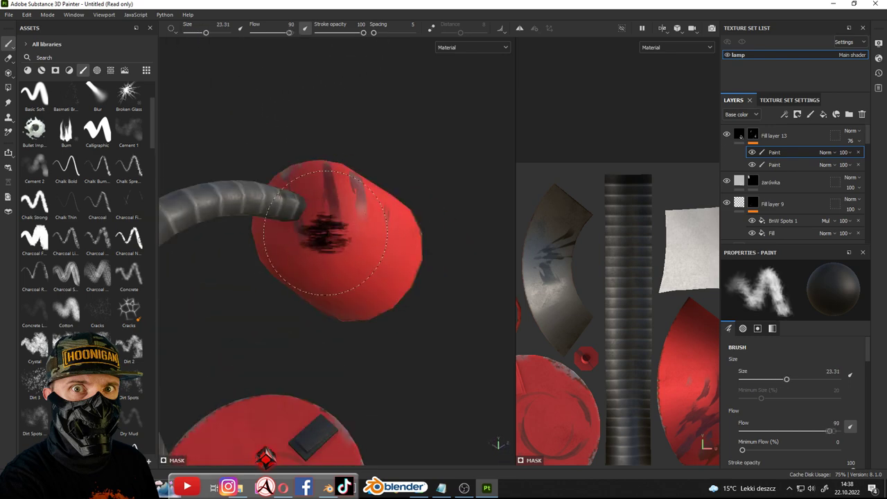
left_click_drag(324, 233, 309, 253, "ctrl")
key("ctrl+z")
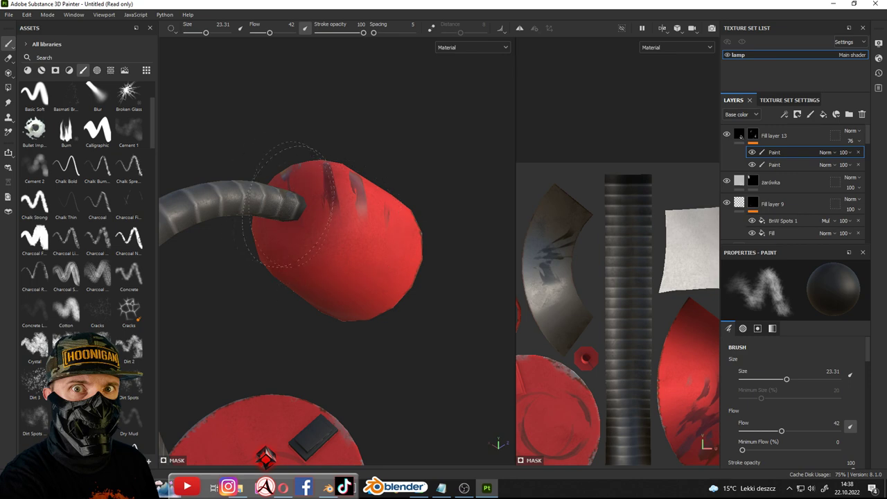
Frame the whole lamp and orbit to face the red shade
scroll(361, 215, "down", 3)
mouse_move(422, 283)
left_mouse_down("alt")
mouse_move(263, 272)
mouse_move(484, 257)
left_mouse_up("alt")
scroll(485, 257, "up", 3)
key("f")
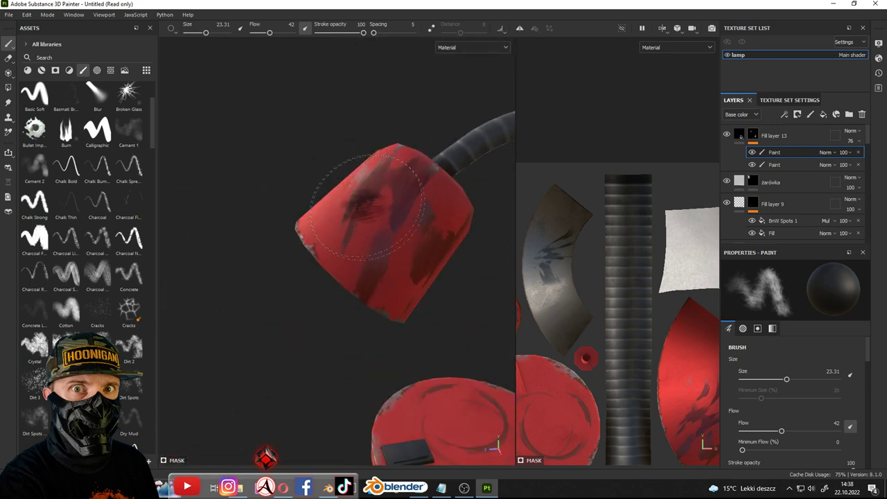
scroll(451, 215, "up", 2)
scroll(426, 201, "up", 3)
scroll(416, 208, "down", 4)
scroll(430, 291, "up", 2)
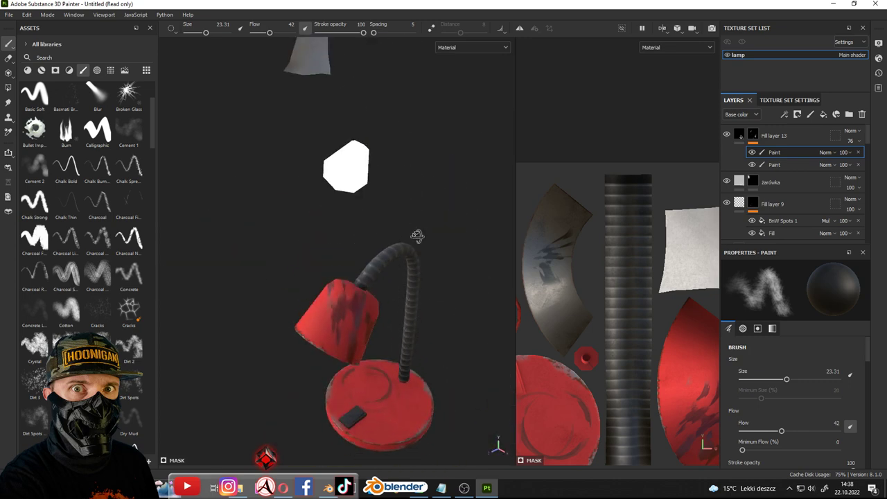
left_click_drag(434, 327, 484, 253, "alt")
scroll(484, 253, "up", 3)
scroll(484, 253, "down", 3)
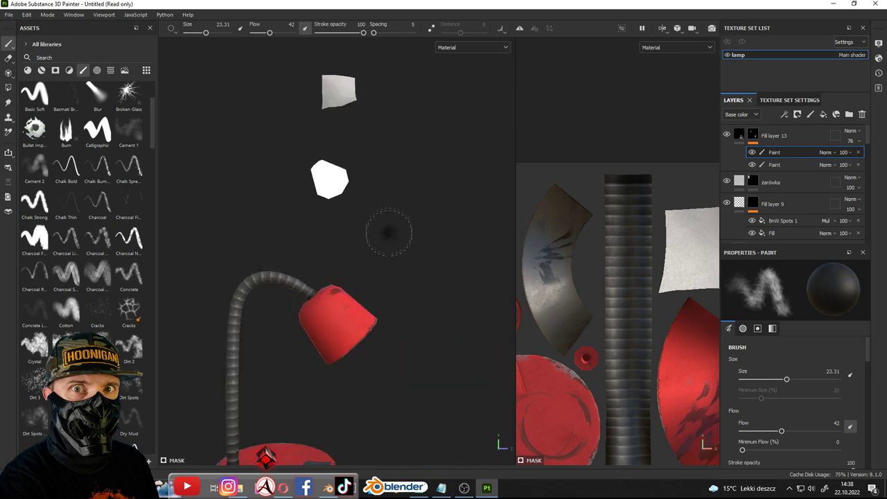
left_click_drag(387, 231, 345, 319, "alt")
Add a new fill layer above Fill layer 13 with a dark grey 2C2C2C base colour
key("f")
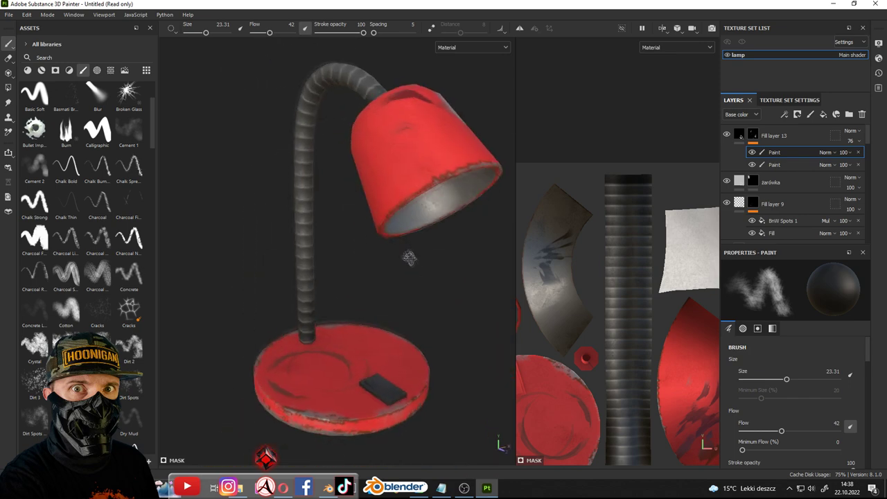
left_click(797, 135)
left_click(824, 115)
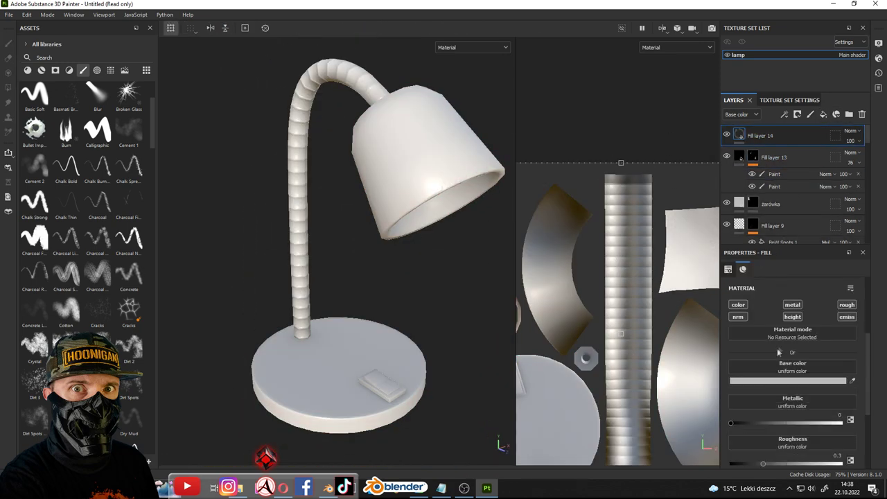
left_click(738, 306)
left_click(790, 381)
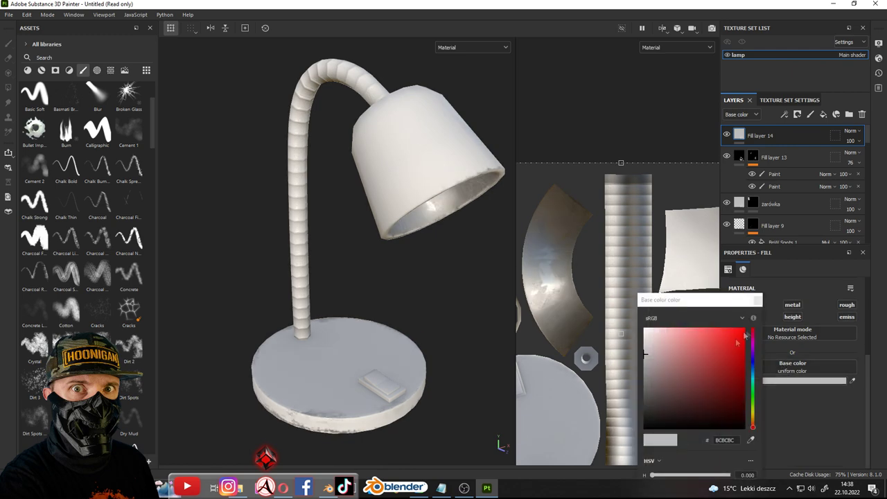
left_click(645, 411)
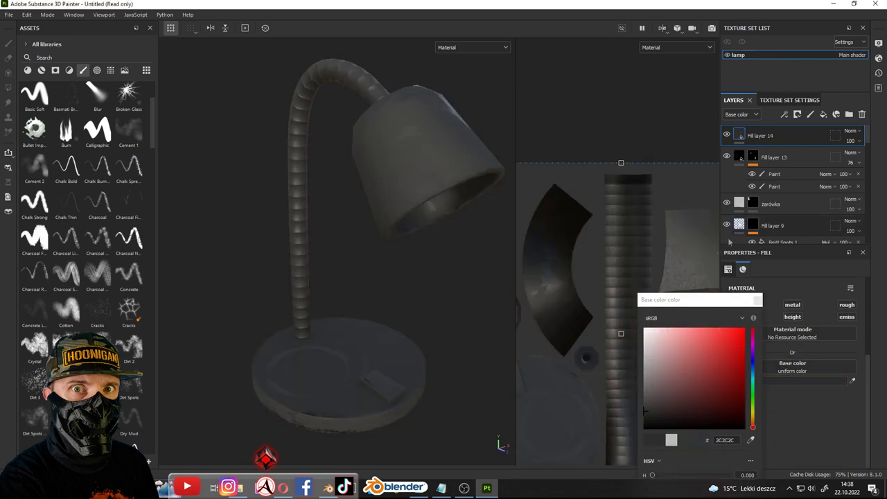
Give the new layer a black mask with a fill effect and search its textures for 'grunge'
right_click(798, 134)
left_click(785, 16)
right_click(798, 135)
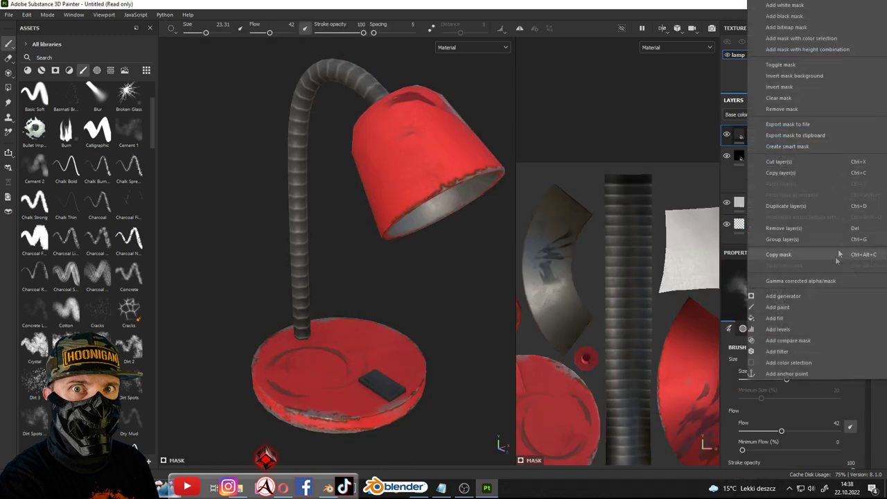
left_click(782, 319)
left_click(813, 303)
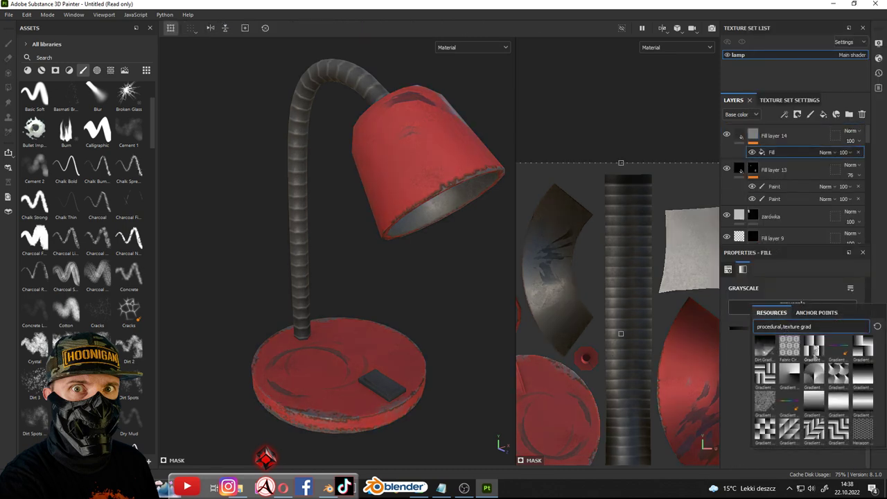
type("gru")
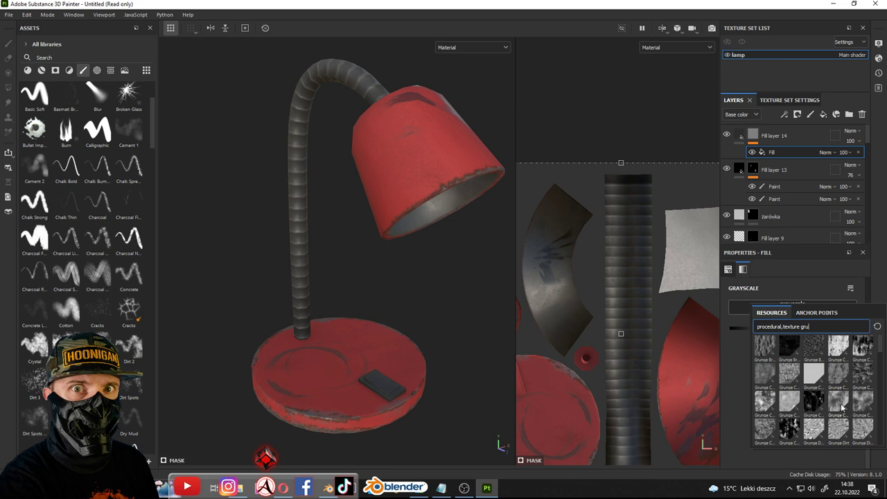
scroll(842, 408, "down", 3)
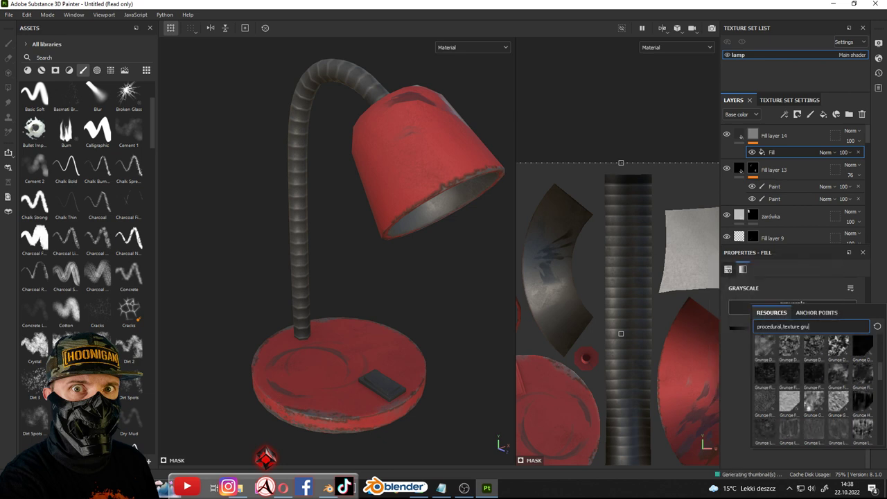
mouse_move(790, 376)
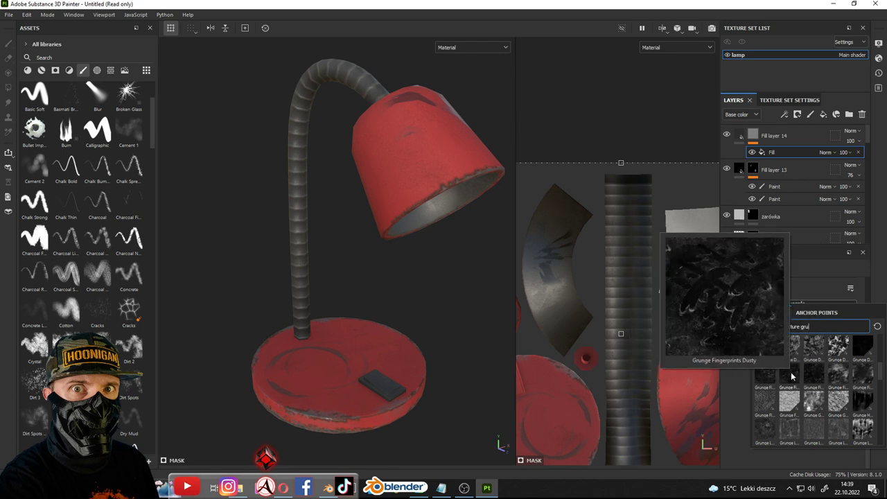
Use Grunge Fingerprints Dusty as the mask fill texture with tri-planar projection
left_click(793, 376)
scroll(814, 354, "up", 3)
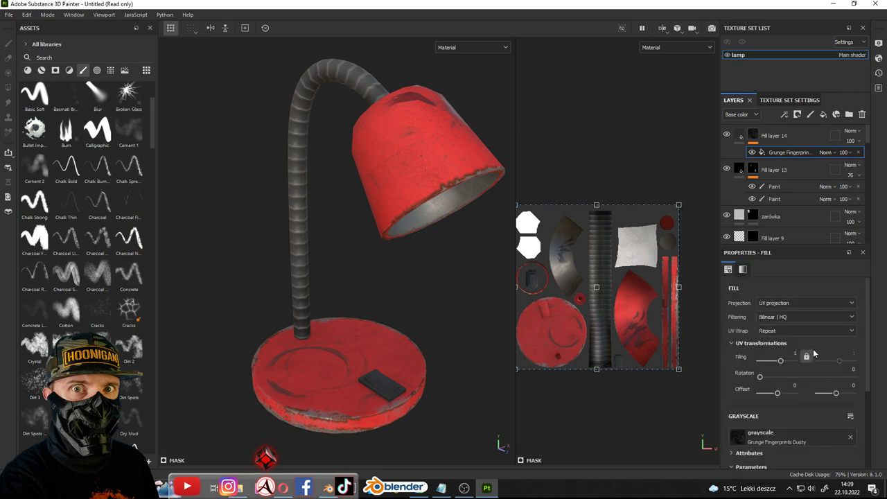
left_click(787, 335)
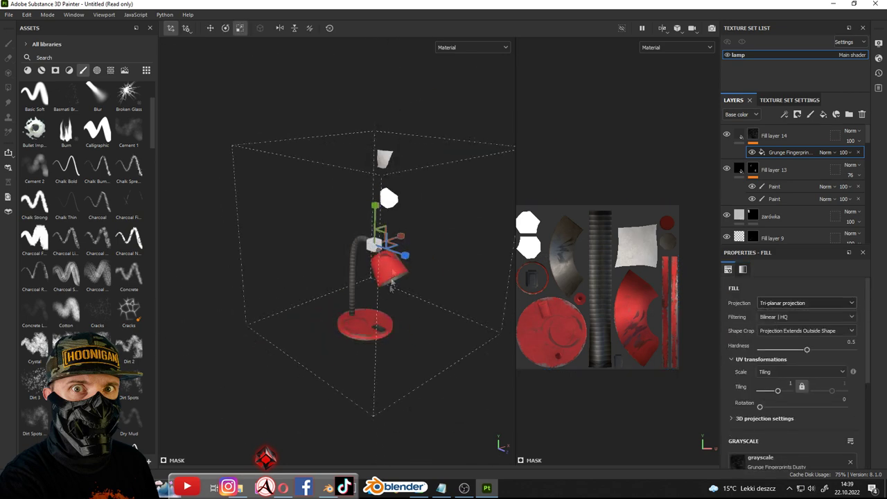
Set Fill layer 14's base colour to white and its projection to tri-planar
left_click(741, 138)
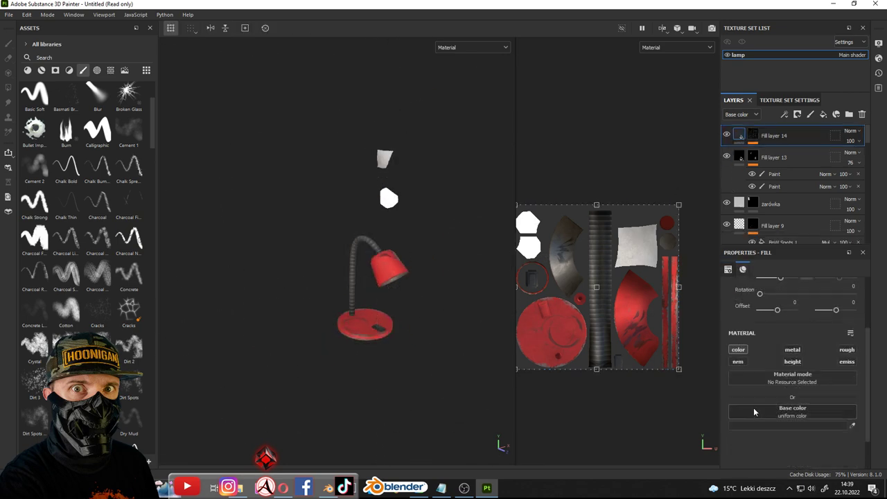
left_click(757, 427)
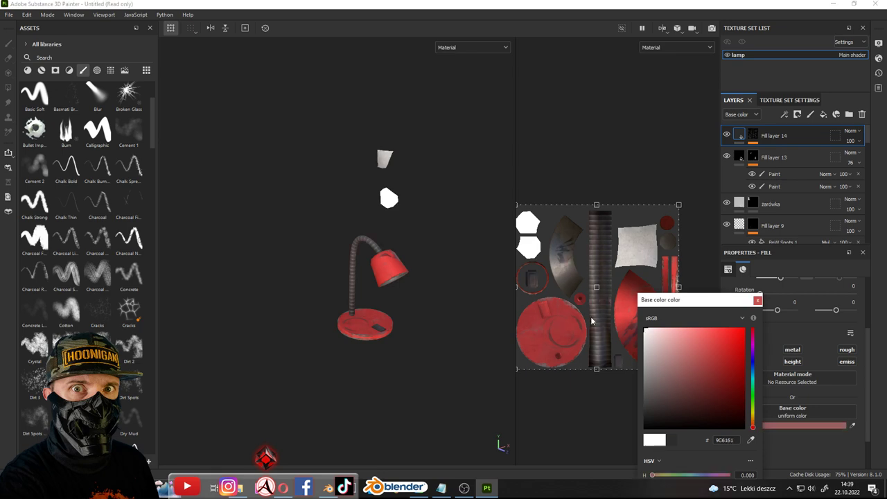
scroll(360, 329, "up", 5)
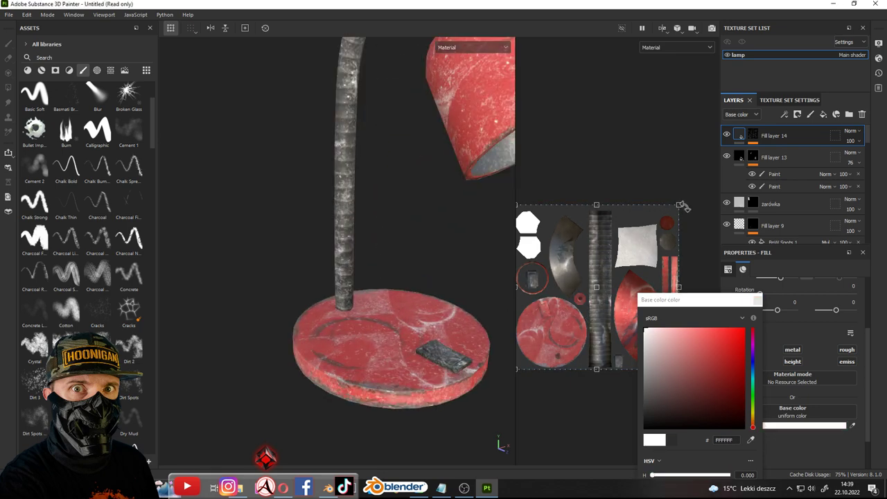
left_click(758, 300)
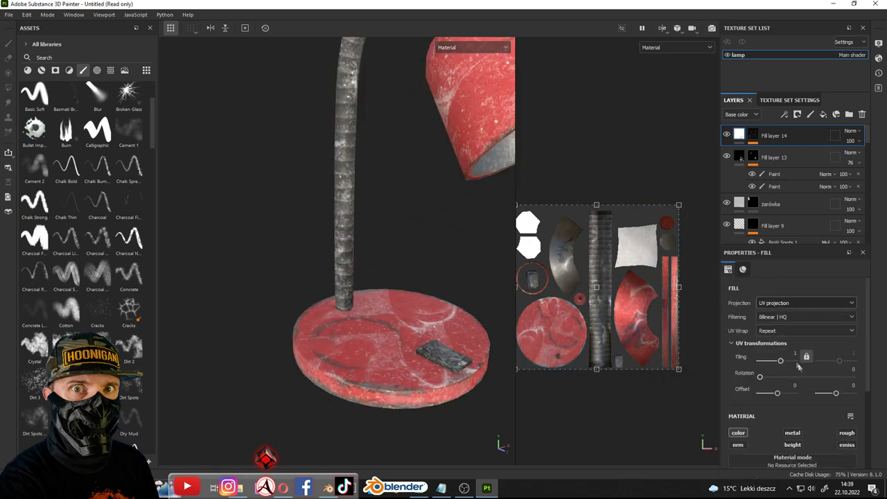
left_click(793, 329)
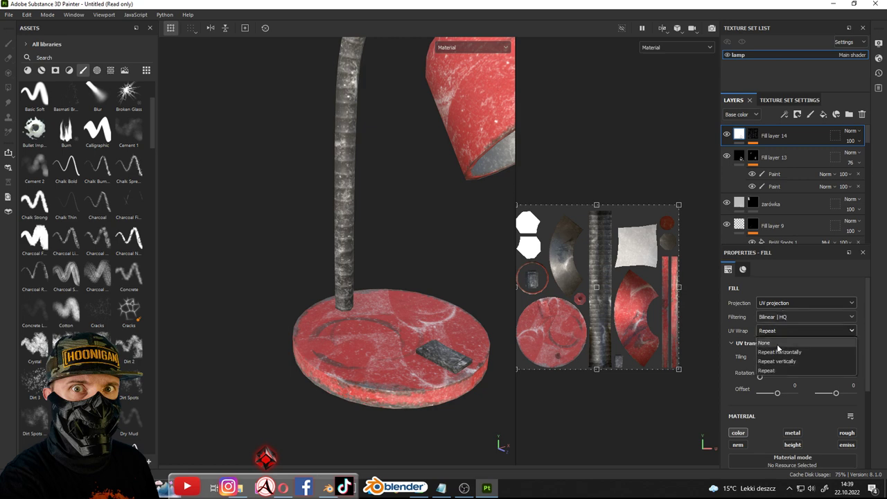
left_click(778, 305)
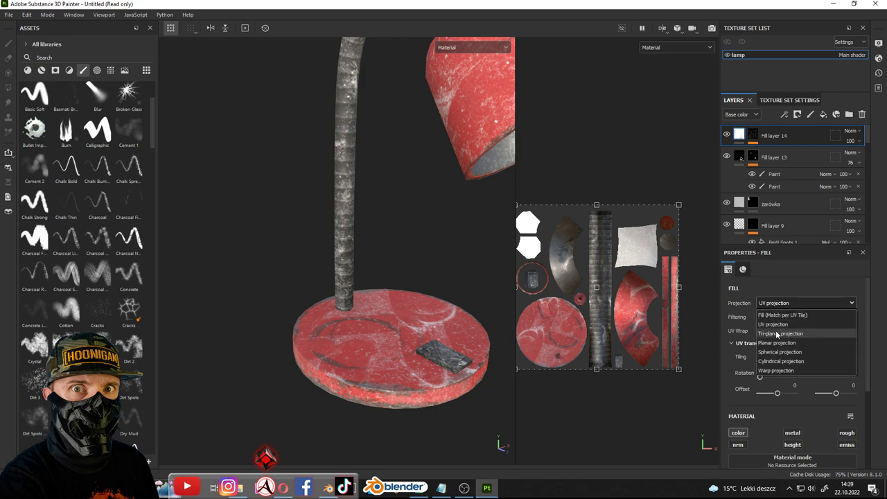
left_click(778, 328)
Shift the grunge pattern's projection across the lamp base
key("f")
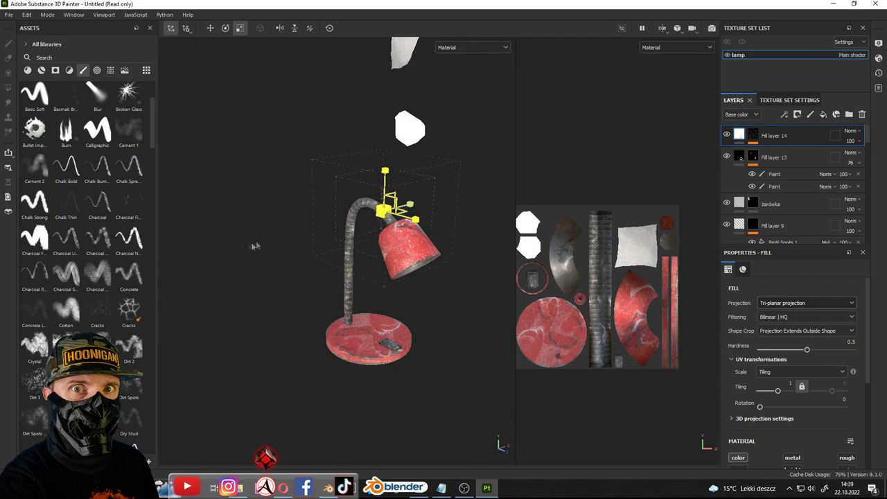
left_click(759, 136)
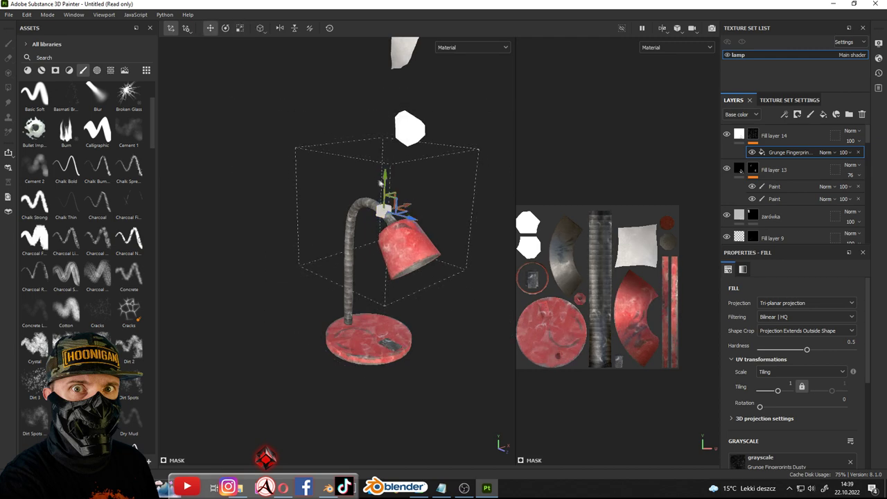
scroll(397, 280, "up", 3)
scroll(398, 280, "up", 3)
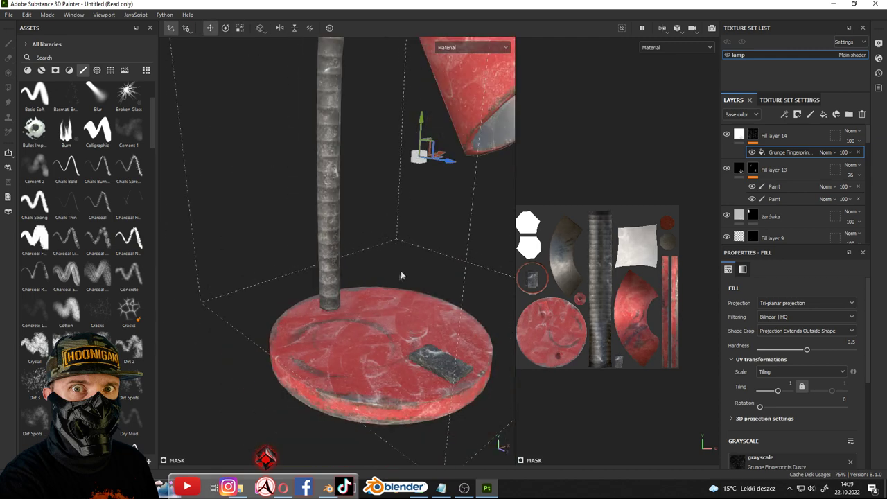
left_click_drag(416, 178, 367, 178)
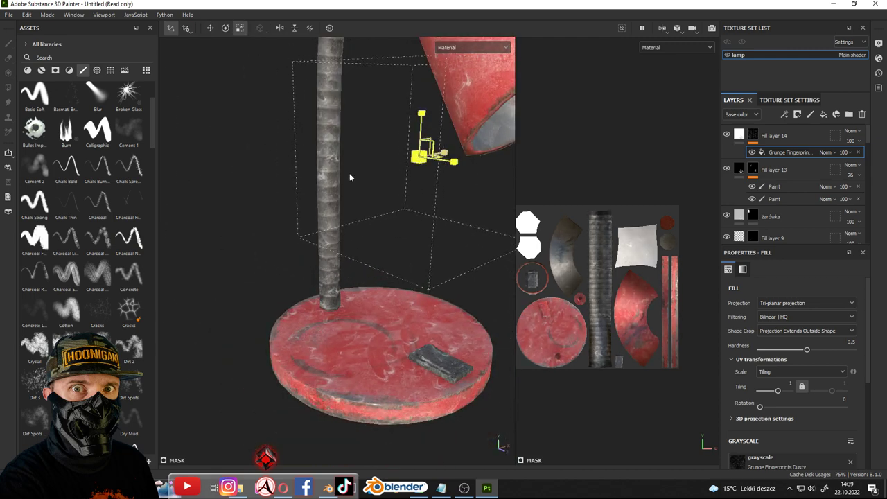
Add a second mask fill above the grunge, grayscale 1, using Gradient Linear 1
scroll(307, 251, "down", 5)
scroll(389, 208, "down", 3)
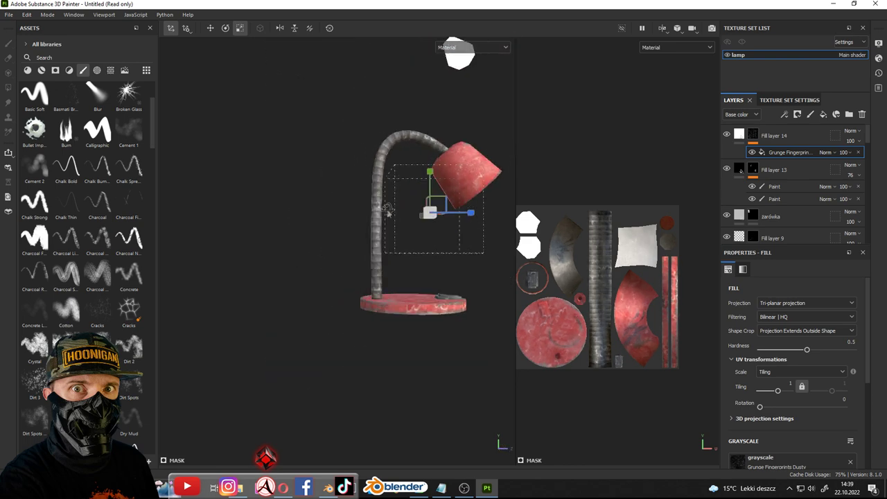
right_click(760, 154)
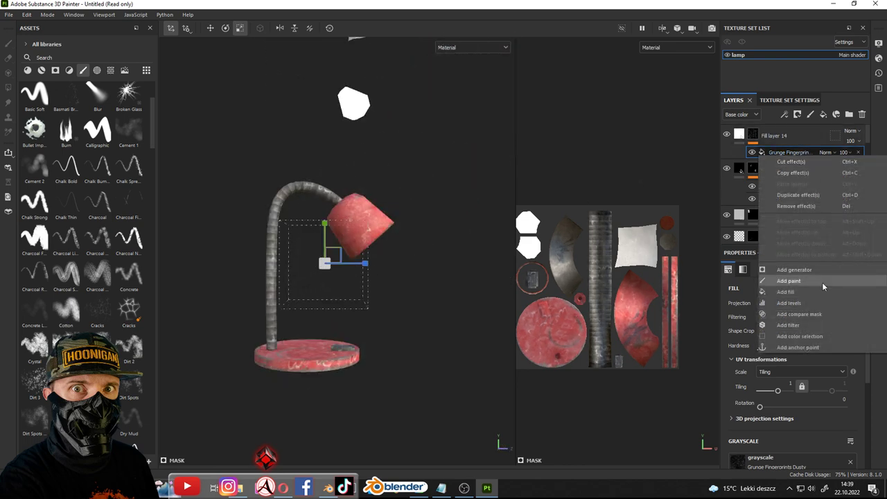
left_click(804, 297)
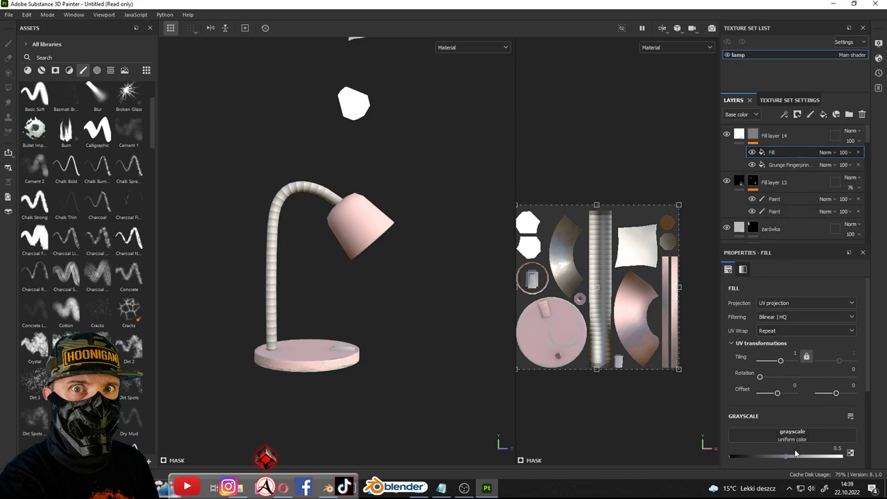
left_click_drag(796, 455, 842, 456)
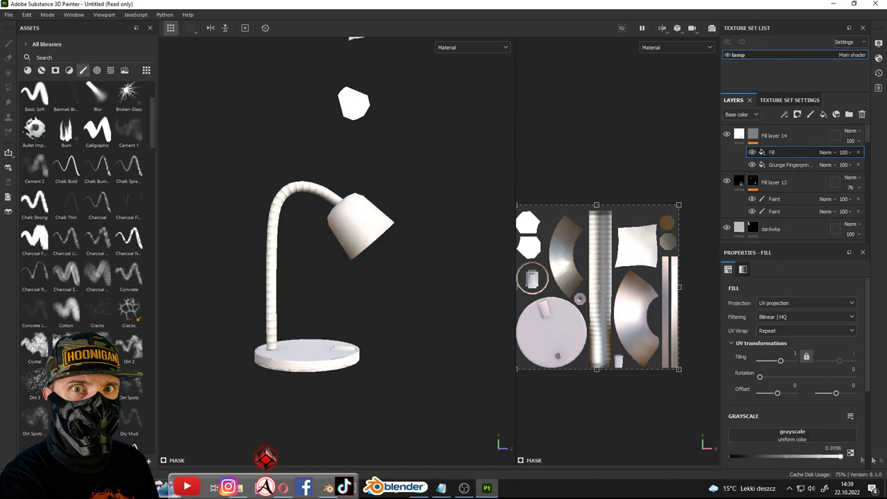
left_click(784, 442)
type("grad")
left_click(810, 314)
key("BackSpace")
key("BackSpace")
key("BackSpace")
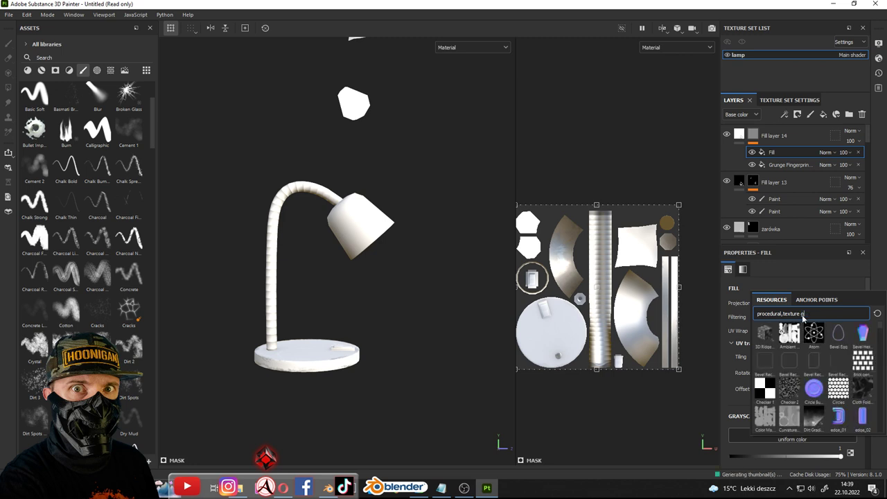
left_click(815, 393)
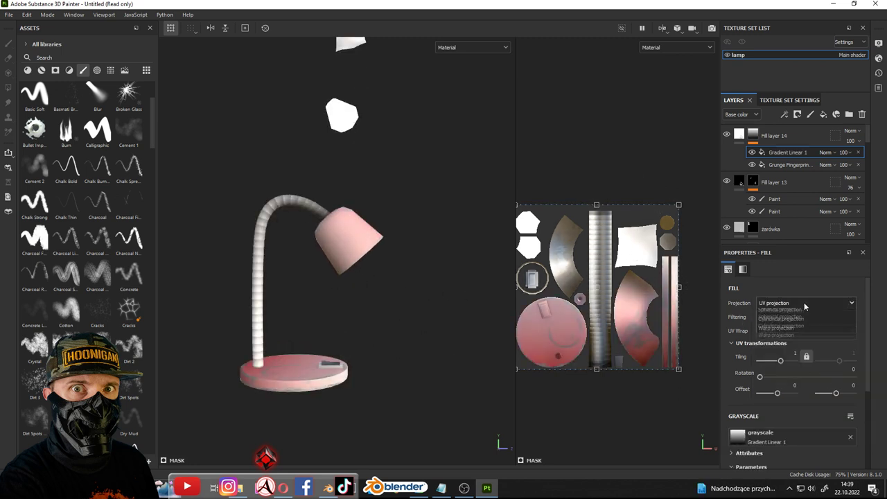
Project Gradient Linear 1 tri-planar and set its balance to 0.47
left_click(780, 313)
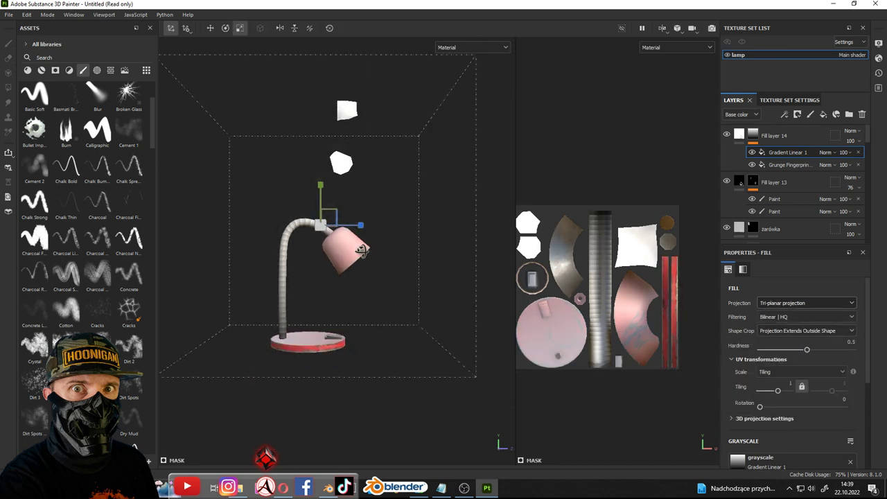
scroll(330, 253, "up", 2)
scroll(305, 229, "up", 2)
left_click_drag(425, 262, 425, 295, "alt")
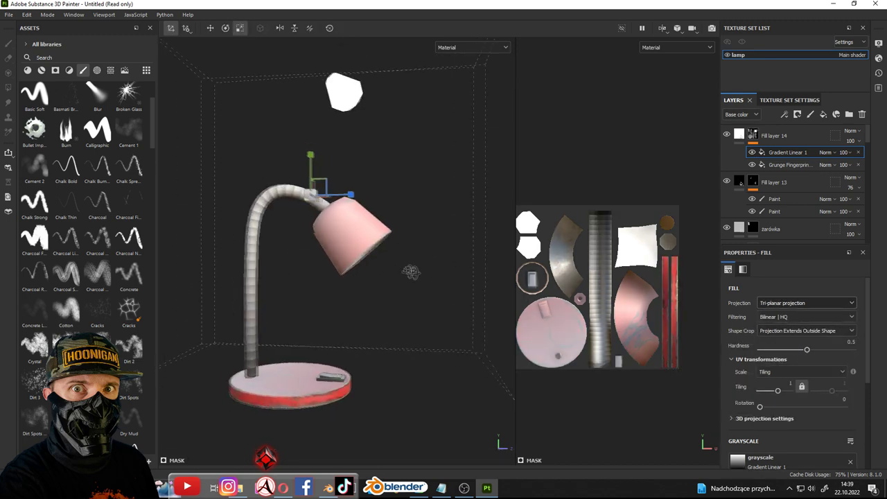
scroll(771, 396, "down", 5)
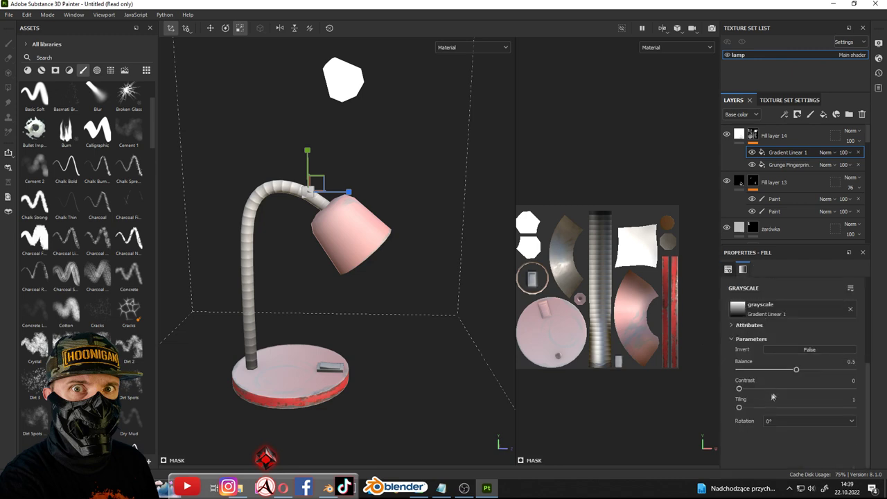
mouse_move(797, 369)
left_mouse_down()
mouse_move(777, 370)
mouse_move(794, 376)
left_mouse_up()
Lower Fill layer 14's opacity to 7 so the red lamp shows through
left_click_drag(851, 140, 818, 140)
left_click_drag(333, 208, 430, 208, "alt")
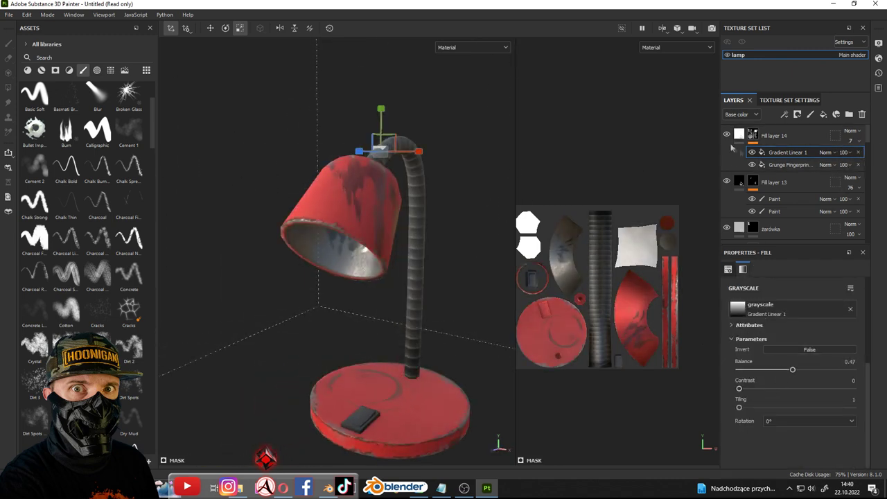
left_click(739, 135)
Give the Gradient Linear 1 mask effect a subtractive blend mode
left_click(728, 135)
mouse_move(388, 229)
left_mouse_down("alt")
mouse_move(405, 193)
mouse_move(444, 181)
left_mouse_up("alt")
left_click(786, 152)
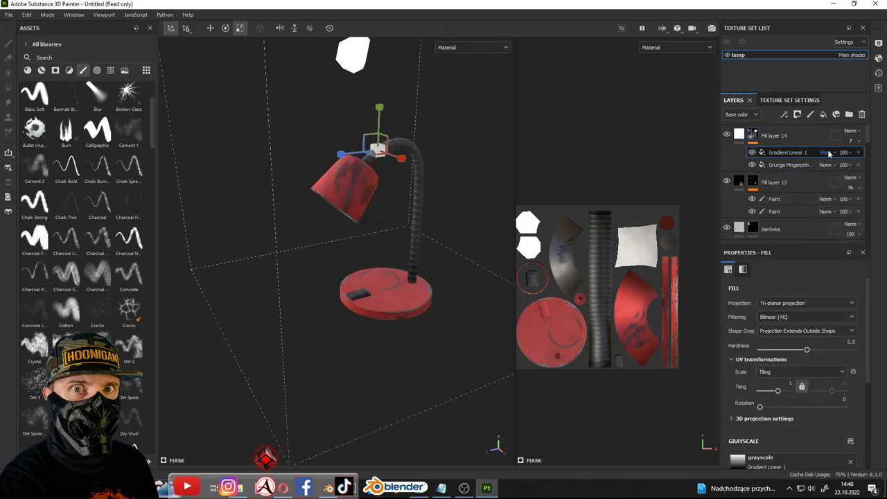
scroll(831, 164, "down", 2)
scroll(832, 164, "down", 2)
scroll(831, 165, "down", 2)
left_click(826, 152)
left_click(824, 157)
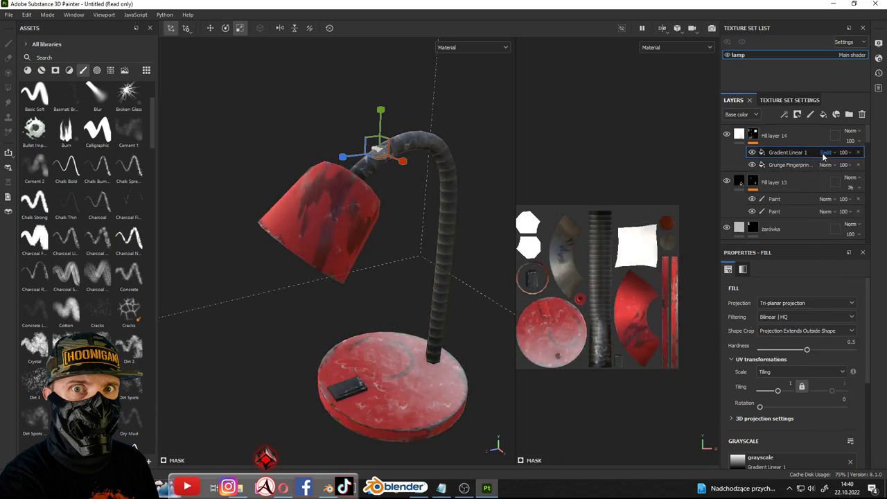
Rotate the gradient's projection gizmo over the lamp head
key("e")
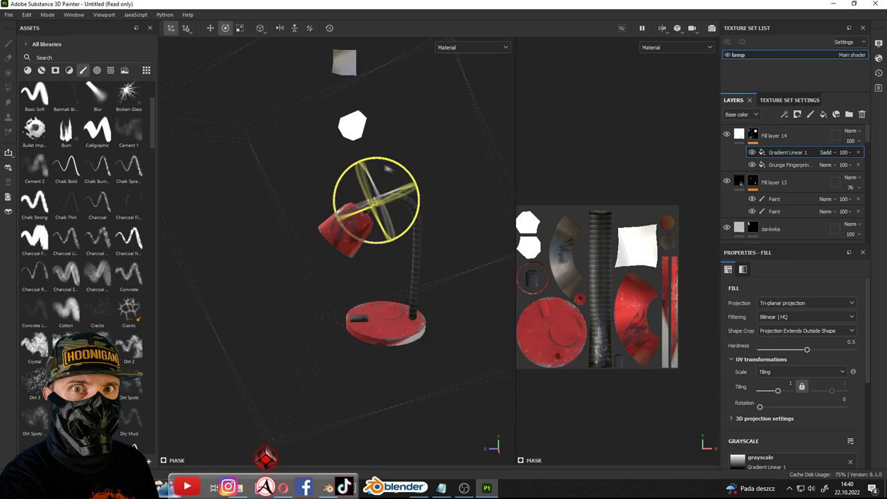
left_click_drag(375, 202, 391, 179, "alt")
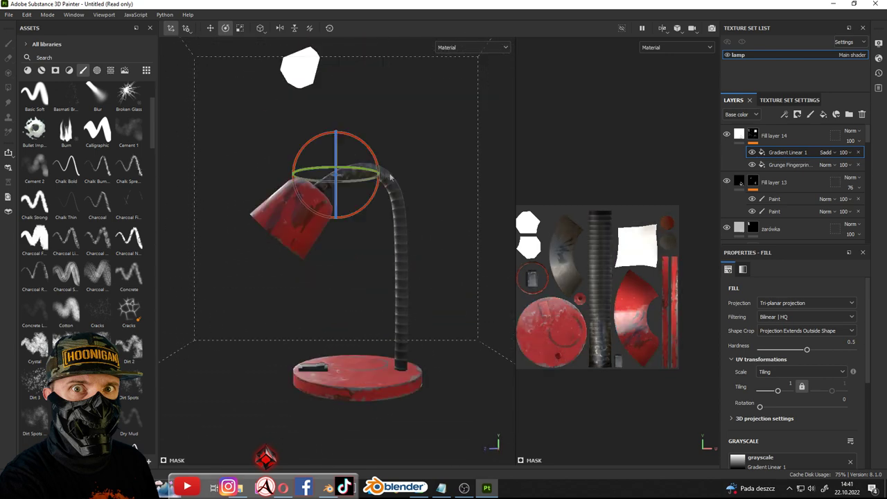
key("w")
key("e")
left_click_drag(337, 130, 360, 173, "alt")
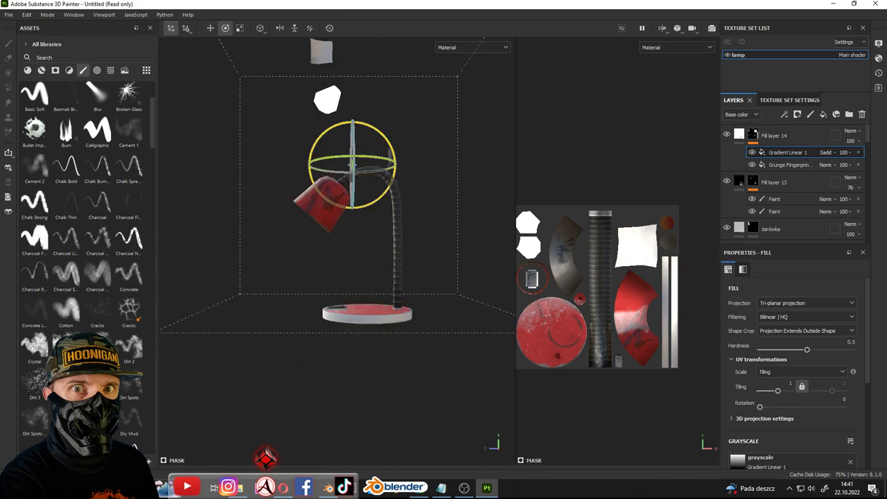
mouse_move(432, 181)
left_mouse_down()
mouse_move(495, 118)
mouse_move(374, 173)
left_mouse_up()
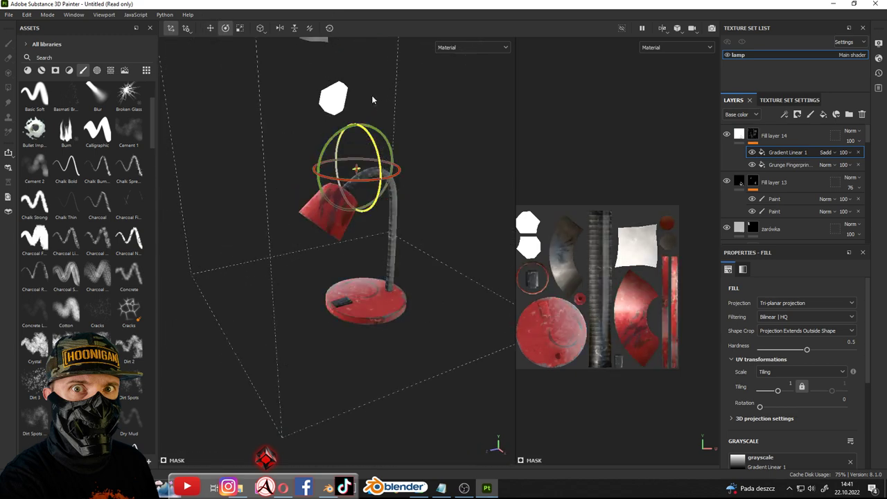
Switch the gradient to planar projection, then rotate and scale it around the lamp
left_click(807, 303)
left_click(784, 342)
left_click_drag(388, 208, 350, 166, "alt")
key("w")
scroll(345, 158, "up", 3)
scroll(344, 159, "down", 2)
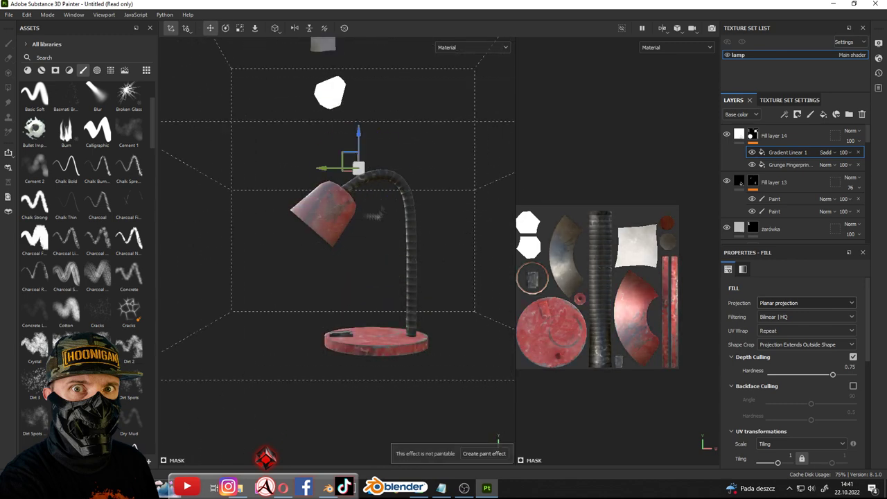
key("e")
mouse_move(444, 187)
left_mouse_down("alt")
mouse_move(416, 236)
mouse_move(446, 192)
left_mouse_up("alt")
key("w")
key("r")
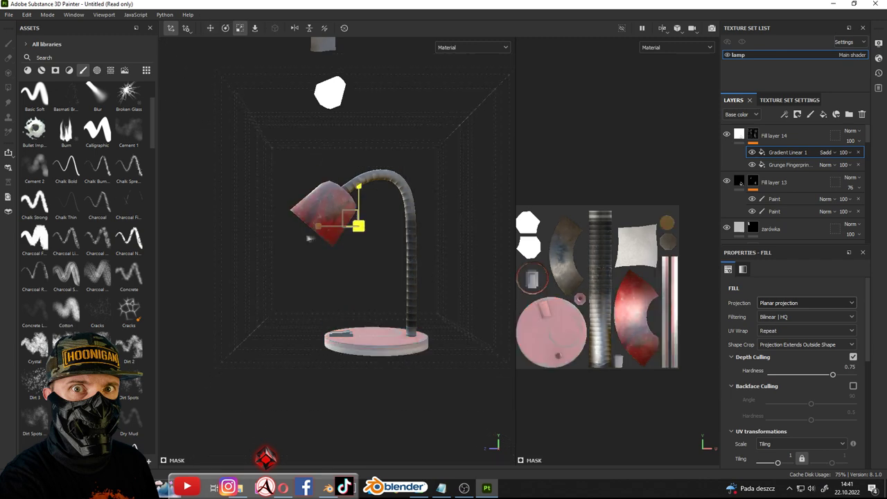
left_click_drag(357, 224, 367, 229)
Move Gradient Linear 1 below the grunge mask and inspect the lamp from several angles
scroll(798, 416, "down", 5)
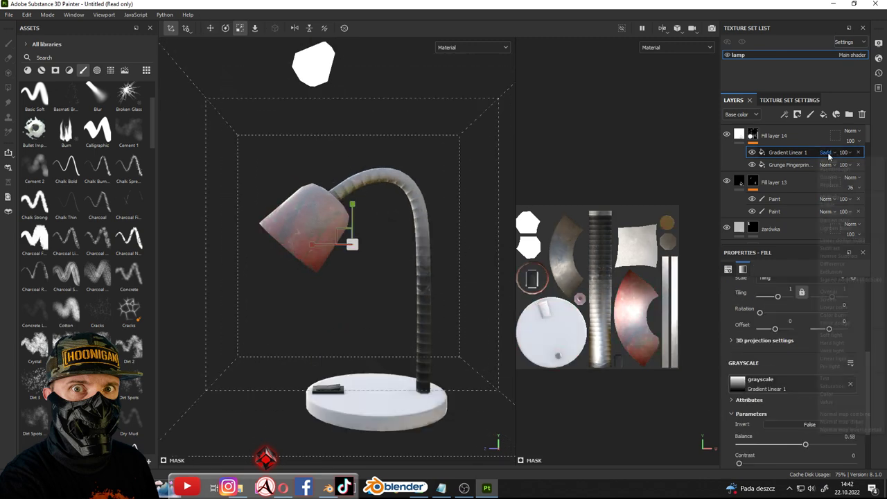
scroll(827, 152, "up", 6)
scroll(835, 163, "down", 2)
scroll(836, 163, "down", 2)
scroll(835, 163, "down", 2)
scroll(835, 163, "down", 2)
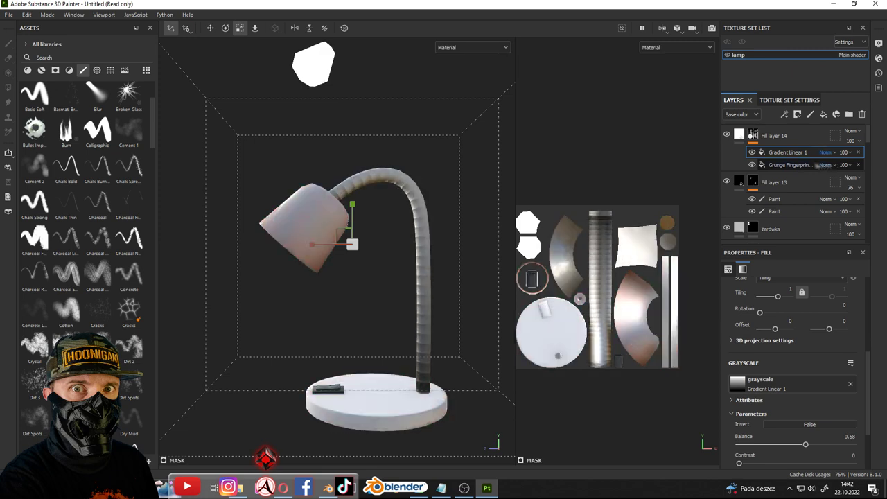
left_click_drag(790, 152, 791, 170)
scroll(321, 223, "down", 3)
scroll(321, 223, "up", 5)
left_click_drag(319, 221, 310, 209, "alt")
scroll(310, 210, "down", 3)
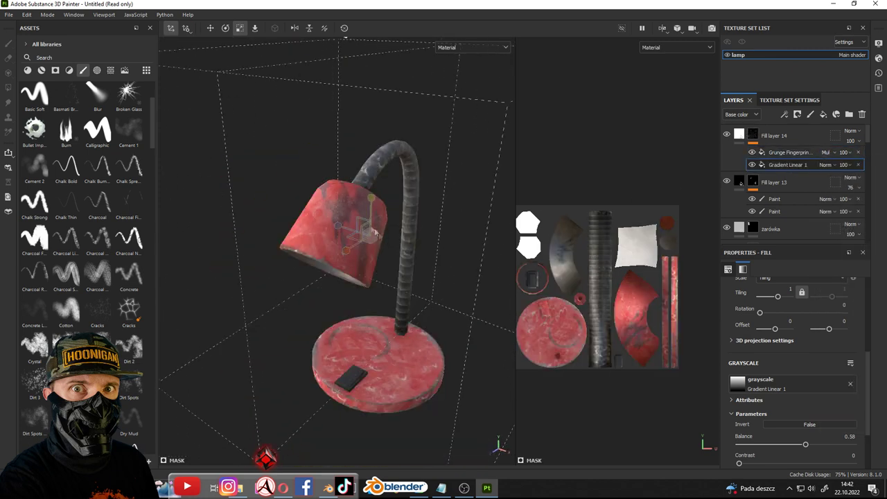
left_click_drag(363, 222, 353, 204, "alt")
scroll(353, 204, "up", 2)
left_click_drag(406, 277, 345, 267, "alt")
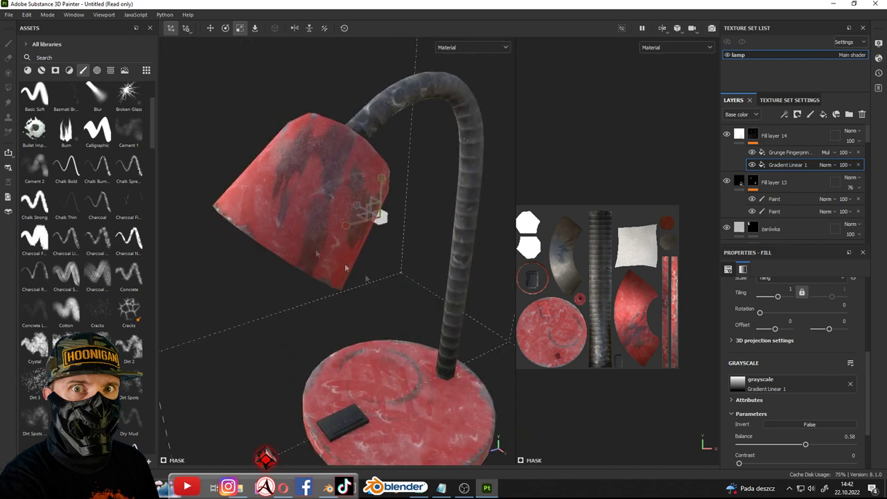
right_click(777, 152)
Add a Paint effect to Fill layer 14's mask
left_click(790, 277)
mouse_move(388, 278)
left_mouse_down("alt")
mouse_move(346, 270)
mouse_move(402, 291)
mouse_move(388, 278)
left_mouse_up("alt")
scroll(347, 271, "up", 3)
scroll(426, 299, "up", 2)
Change Fill layer 14's base colour to near-black 020202 and view the lamp unobstructed
left_click(774, 135)
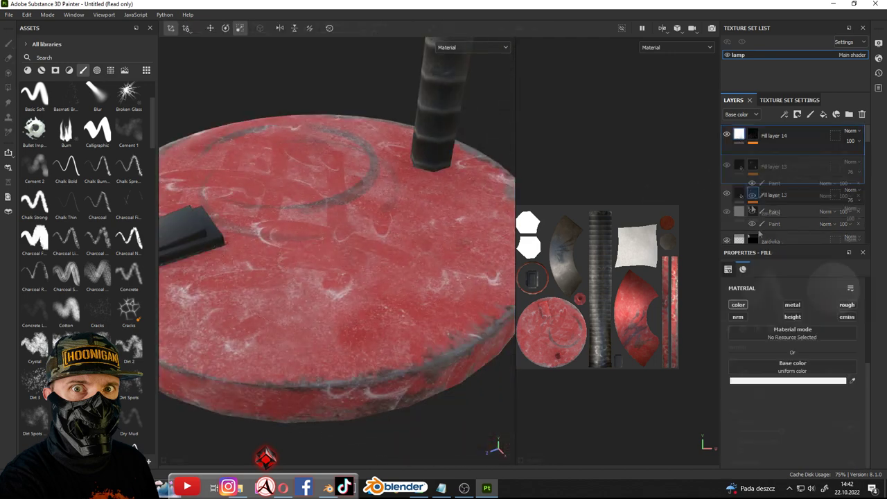
left_click(780, 383)
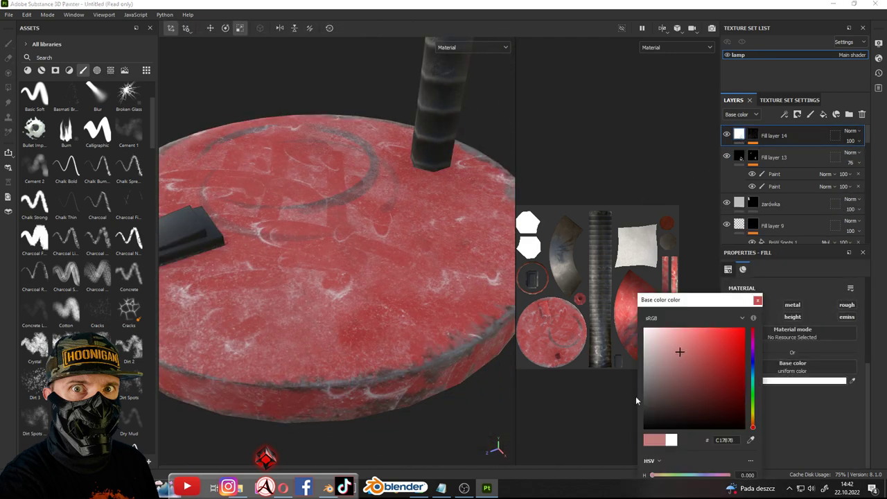
left_click(637, 400)
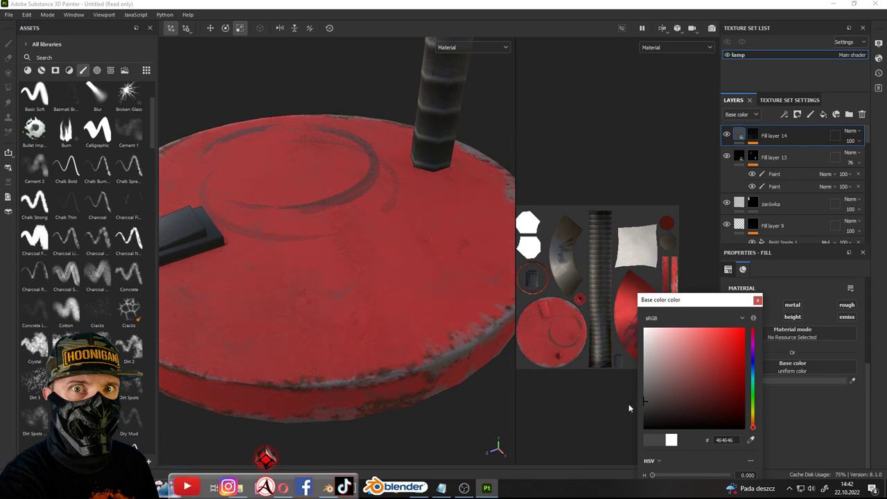
mouse_move(548, 375)
left_mouse_down("alt")
mouse_move(439, 217)
mouse_move(318, 221)
mouse_move(423, 228)
left_mouse_up("alt")
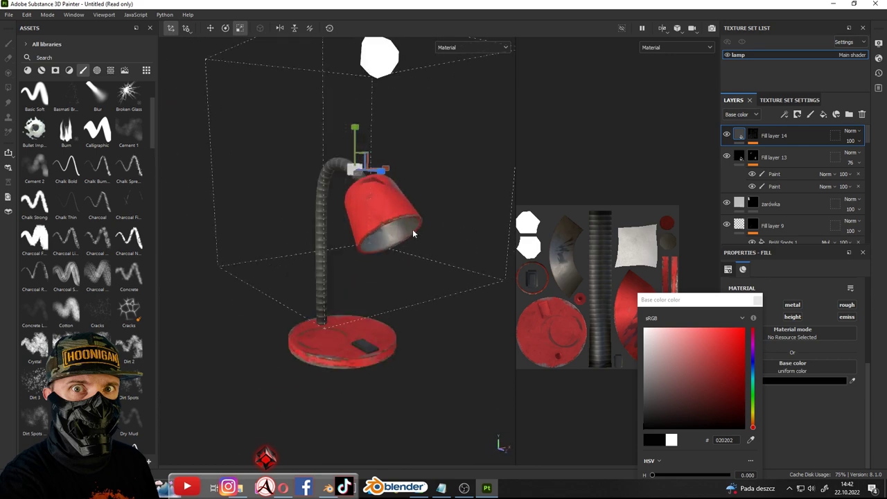
mouse_move(423, 229)
left_mouse_down("alt")
mouse_move(355, 311)
mouse_move(370, 296)
mouse_move(353, 206)
left_mouse_up("alt")
key("Tab")
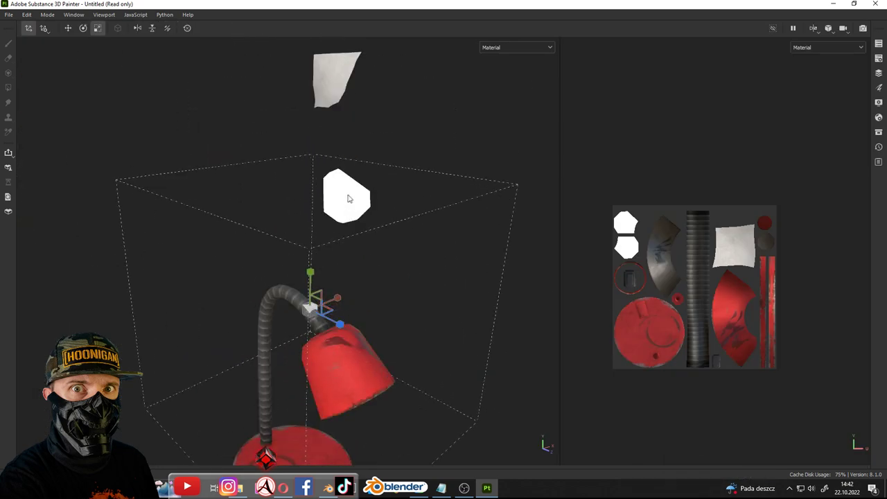
Restore the side panels and scroll the Layers list down to the paper group
key("Tab")
scroll(812, 165, "down", 2)
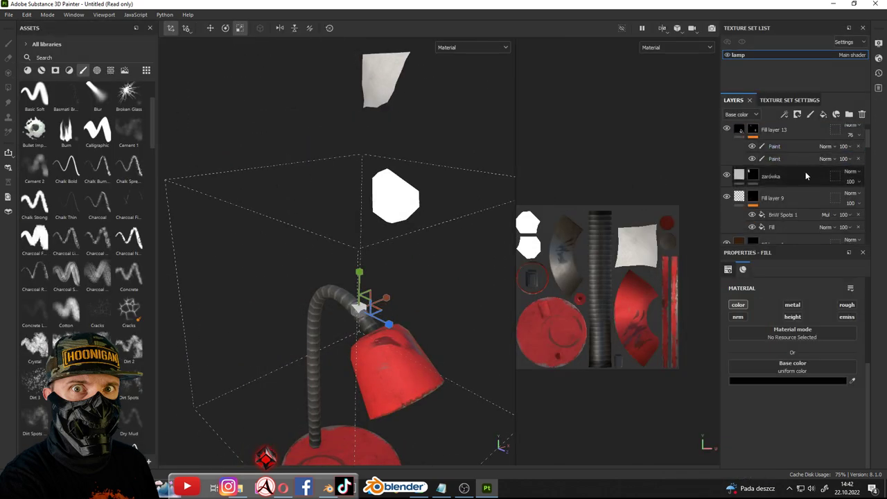
scroll(805, 183, "down", 1)
scroll(807, 190, "down", 2)
scroll(809, 198, "down", 2)
scroll(812, 206, "down", 2)
scroll(810, 201, "down", 1)
scroll(804, 187, "down", 1)
scroll(801, 180, "down", 1)
scroll(363, 378, "down", 3)
scroll(363, 378, "up", 5)
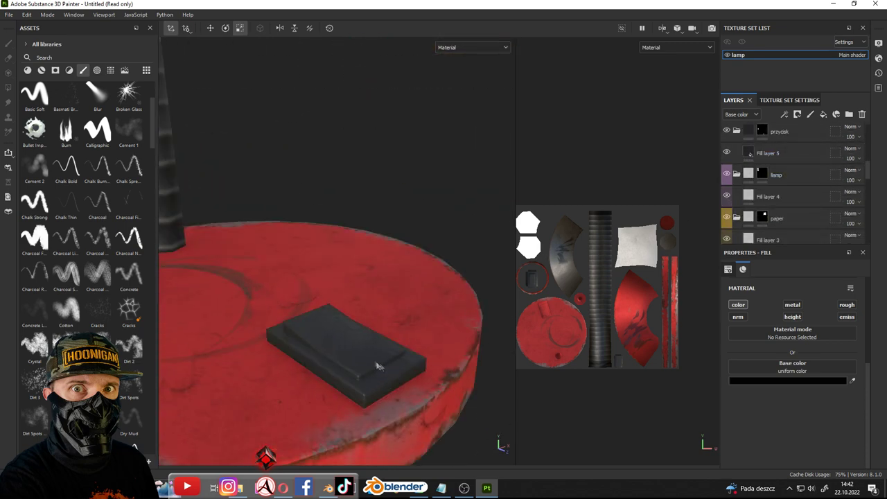
scroll(396, 341, "down", 5)
scroll(399, 335, "up", 5)
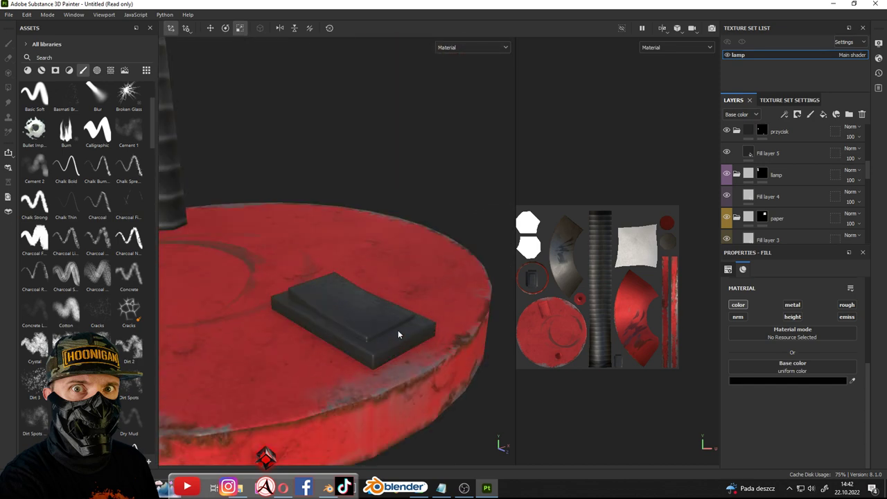
Orbit and zoom the view onto the base switch and the paper sheet
mouse_move(405, 331)
left_mouse_down("alt")
mouse_move(440, 309)
mouse_move(371, 282)
left_mouse_up("alt")
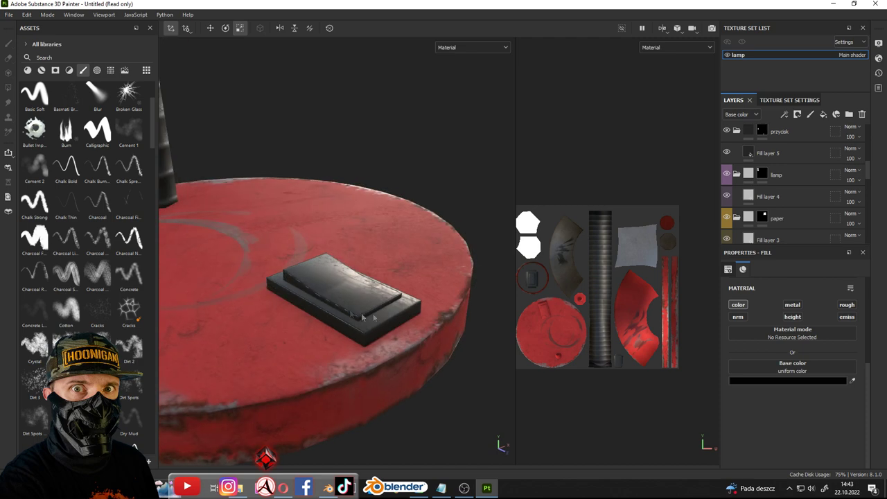
key("f")
left_click_drag(371, 282, 375, 261, "alt")
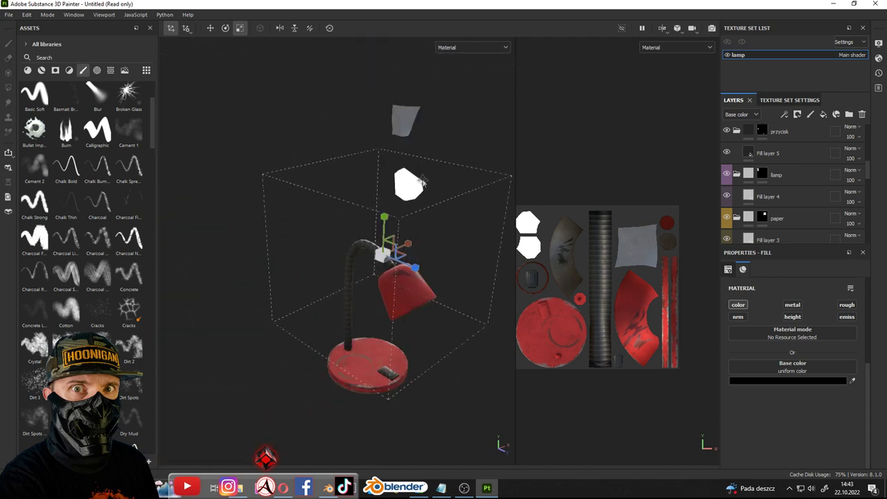
left_click_drag(422, 182, 389, 208, "alt")
scroll(772, 199, "down", 1)
mouse_move(376, 107)
left_mouse_down("alt")
mouse_move(395, 228)
mouse_move(405, 224)
left_mouse_up("alt")
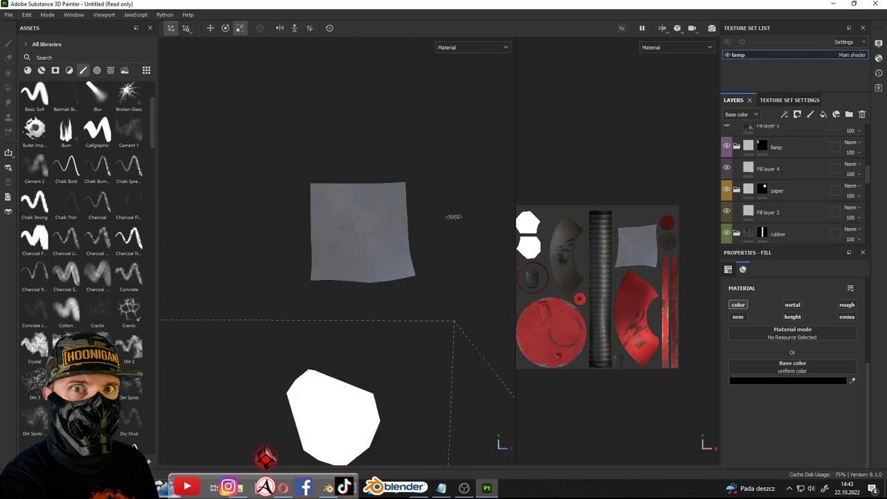
scroll(406, 224, "up", 3)
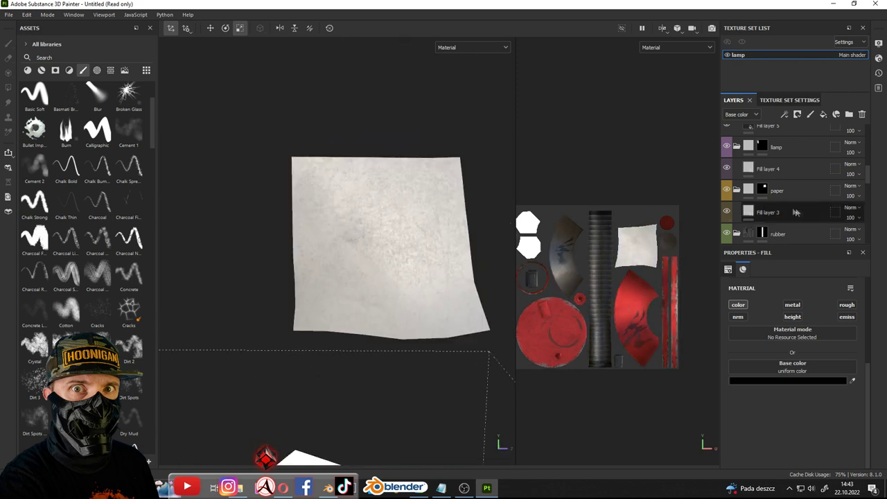
Tint the paper's Fill layer 3 a pale yellowish tan, DBC48D
left_click(789, 213)
left_click(789, 356)
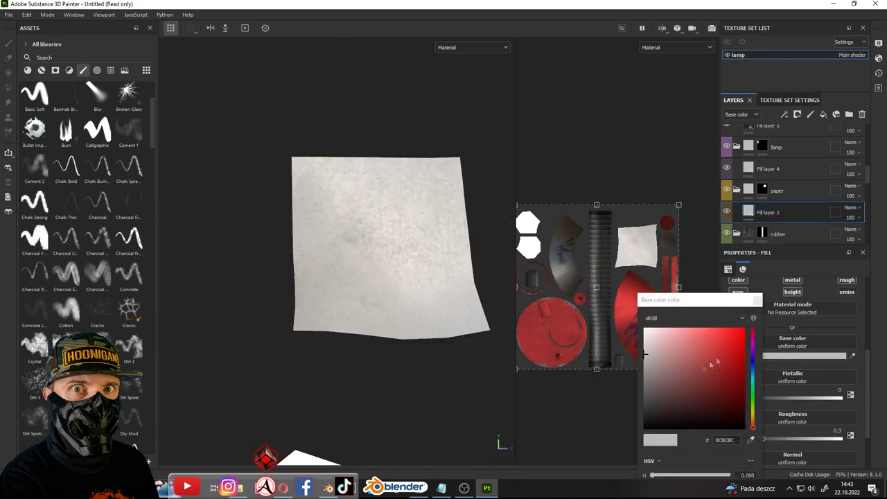
left_click_drag(755, 423, 753, 419)
left_click(664, 366)
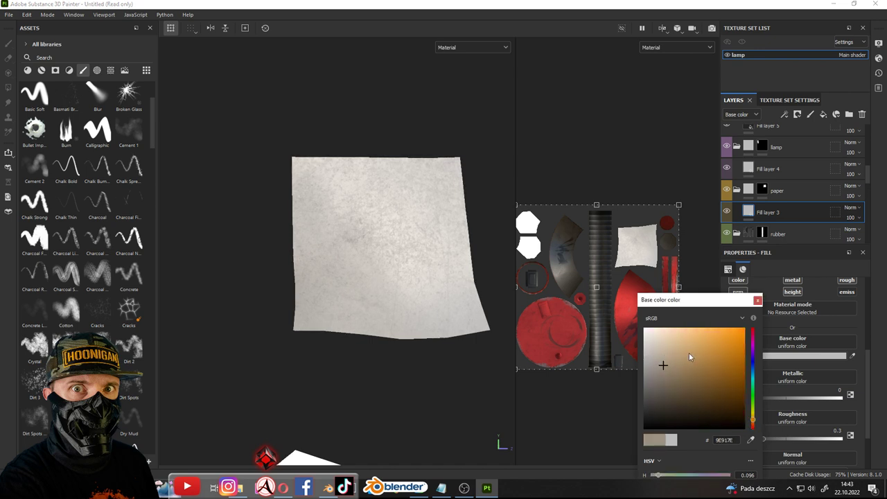
left_click(683, 350)
left_click_drag(683, 351, 672, 350)
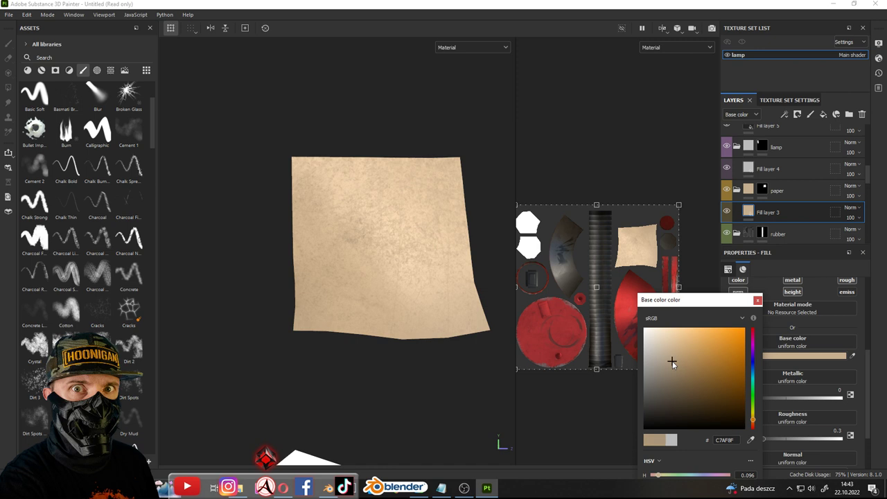
mouse_move(442, 259)
right_mouse_down("alt")
mouse_move(417, 289)
mouse_move(440, 264)
right_mouse_up("alt")
left_click(789, 356)
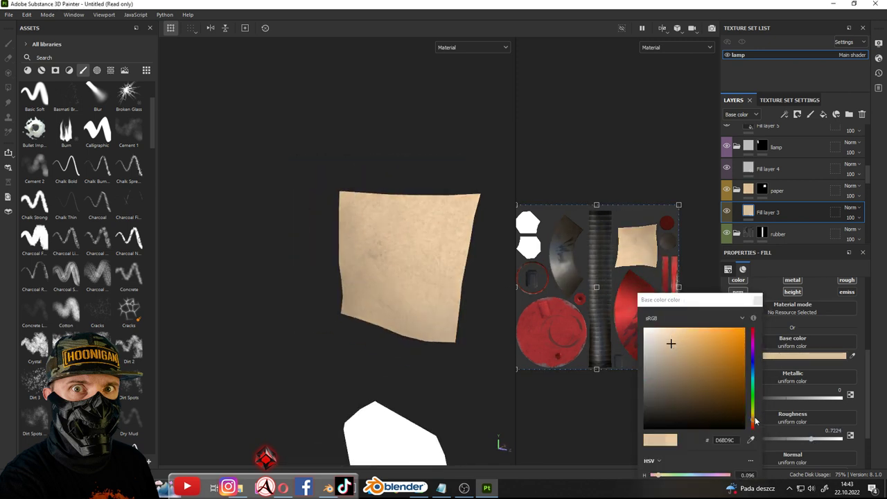
left_click_drag(756, 421, 755, 416)
left_click(679, 343)
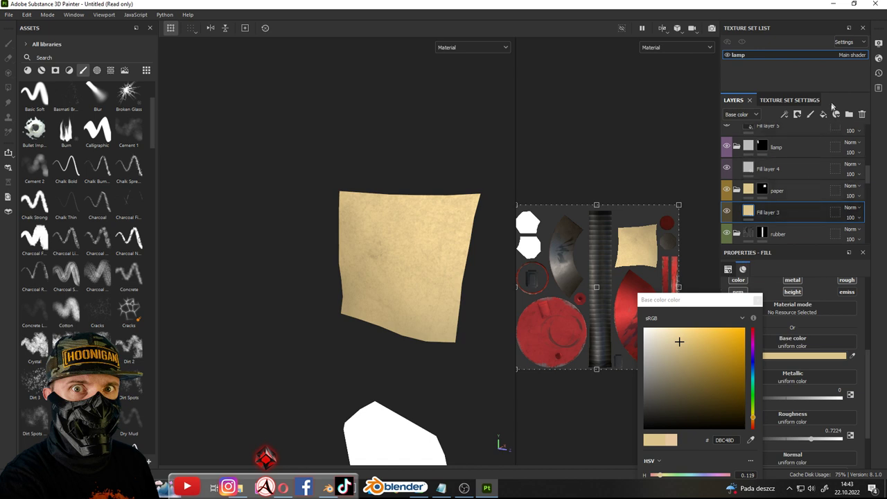
Add Fill layer 15 above the paper with pure blue 0000FF and roughness enabled
left_click(824, 115)
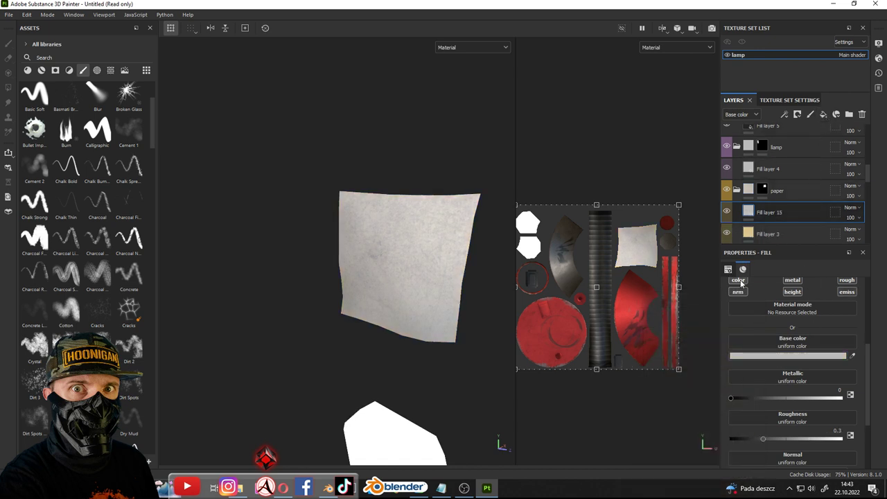
scroll(759, 326, "up", 1)
left_click(776, 380)
left_click(753, 362)
left_click(718, 344)
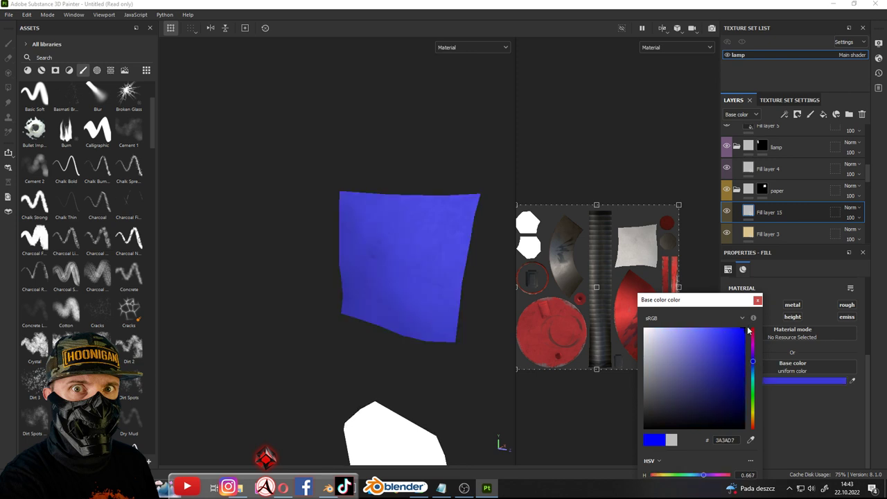
left_click(748, 331)
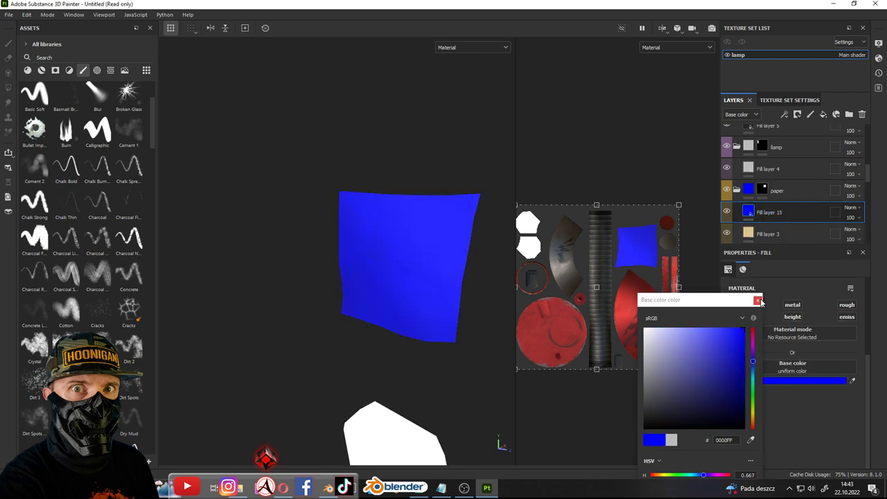
left_click(759, 301)
left_click(848, 305)
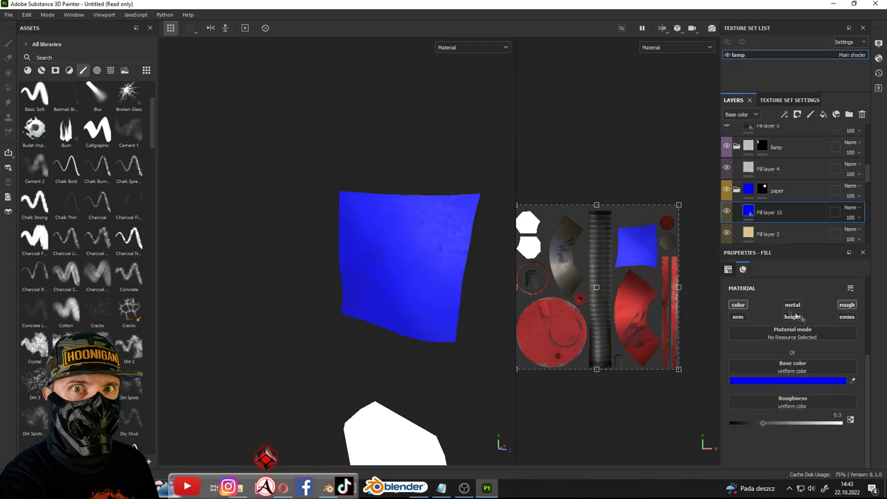
scroll(775, 414, "down", 1)
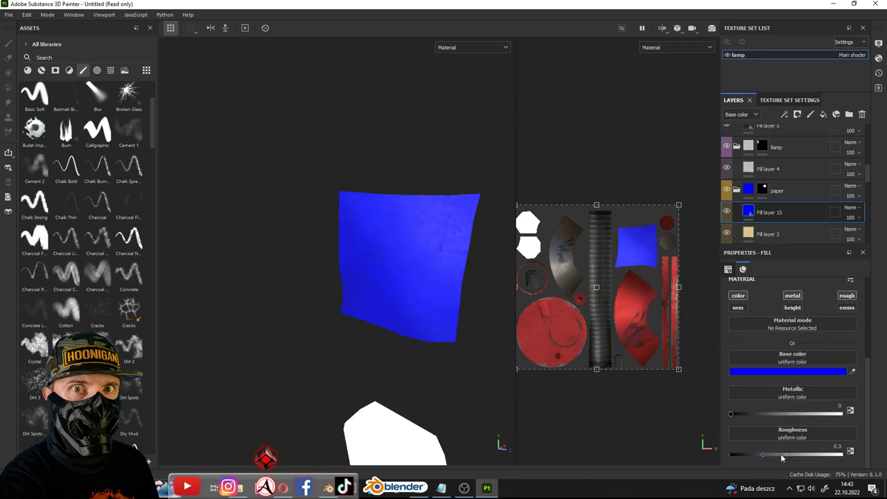
right_click(780, 212)
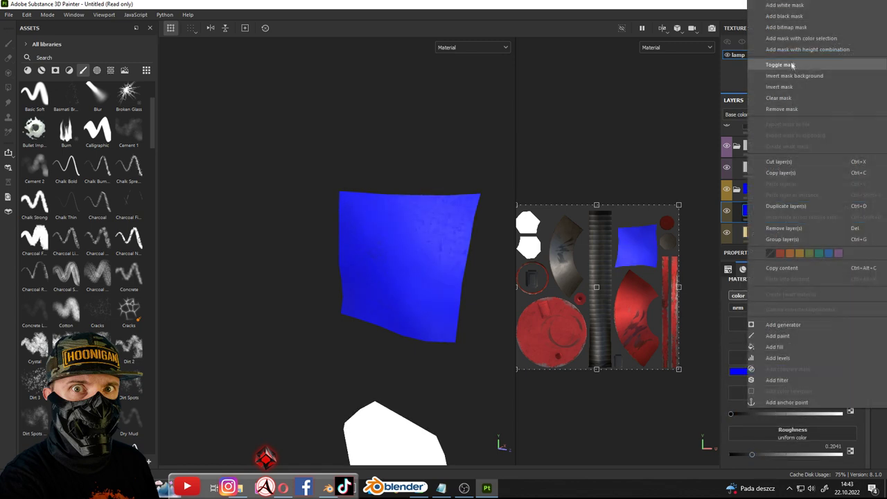
Add a black mask to Fill layer 15 and set up the Basic Hard brush at size 0.1
left_click(770, 20)
left_click(98, 129)
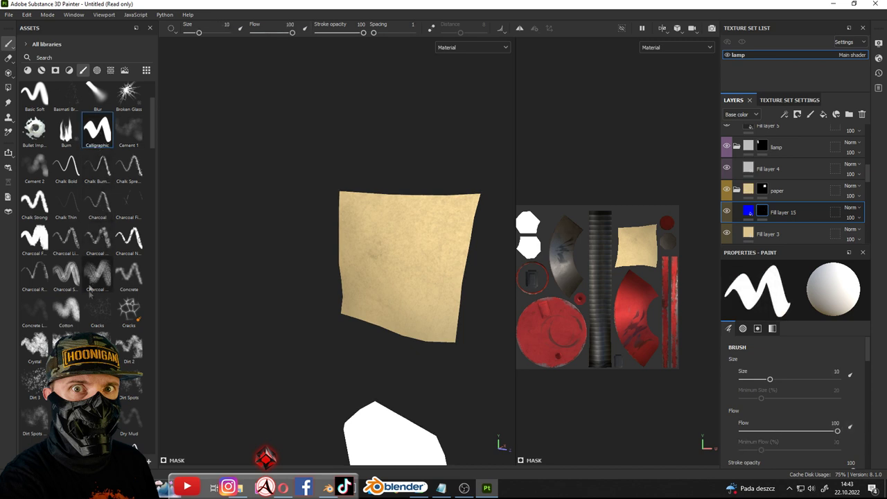
scroll(101, 129, "up", 3)
left_click(97, 170)
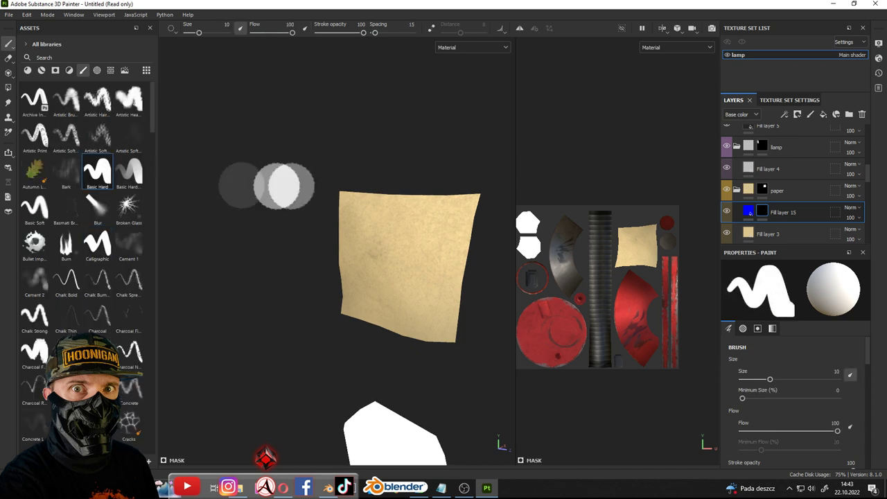
left_click_drag(278, 186, 372, 196, "alt")
right_click_drag(372, 196, 324, 243, "ctrl")
Hand-write 'I ♡ MIŚKI' with an arrow-pierced heart in blue across the paper's top
scroll(323, 242, "up", 3)
scroll(323, 242, "up", 2)
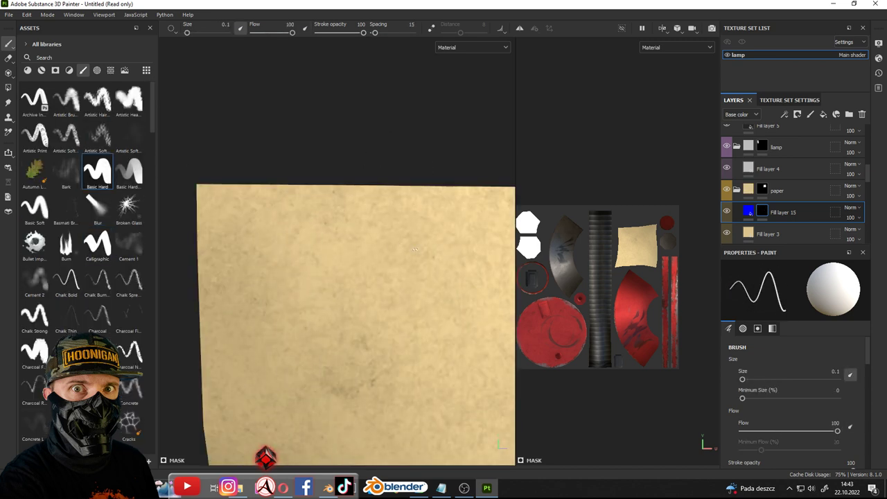
scroll(277, 219, "up", 2)
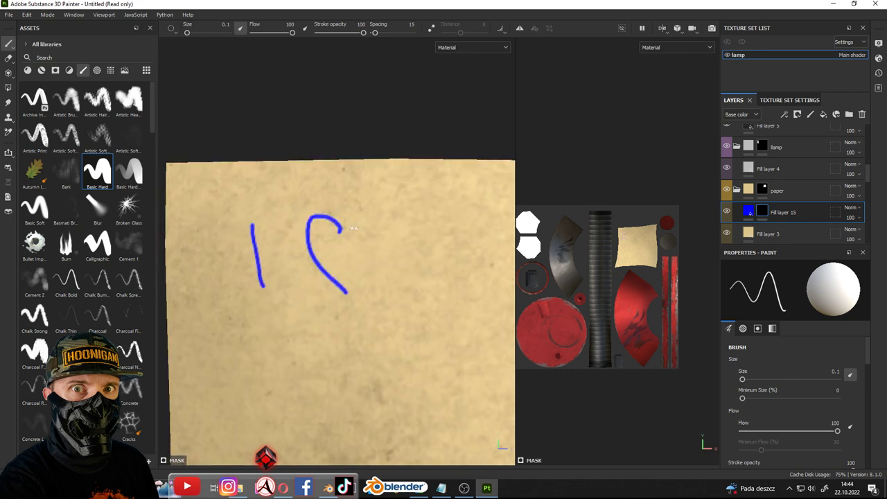
middle_click_drag(345, 286, 321, 244)
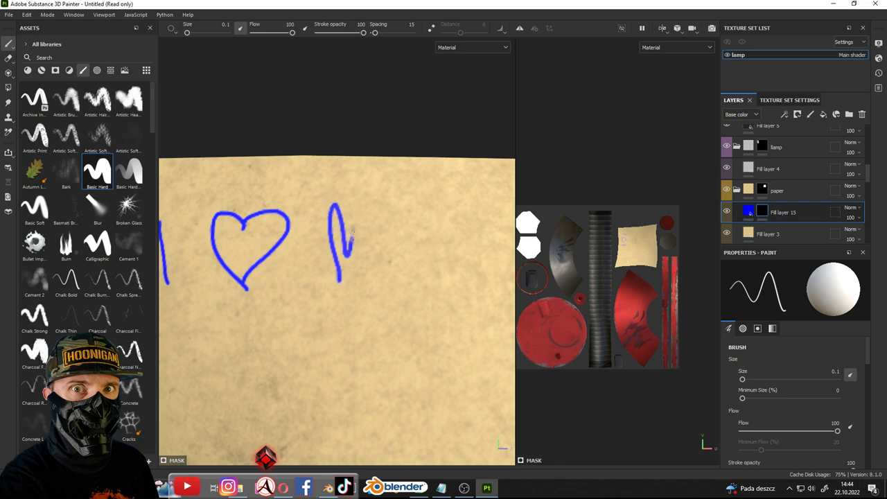
middle_click_drag(414, 165, 339, 230)
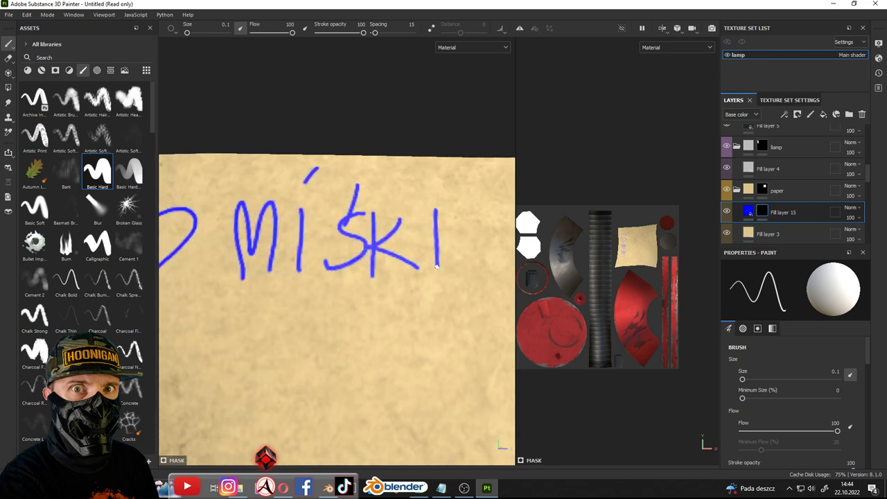
scroll(437, 267, "down", 3)
scroll(360, 233, "up", 4)
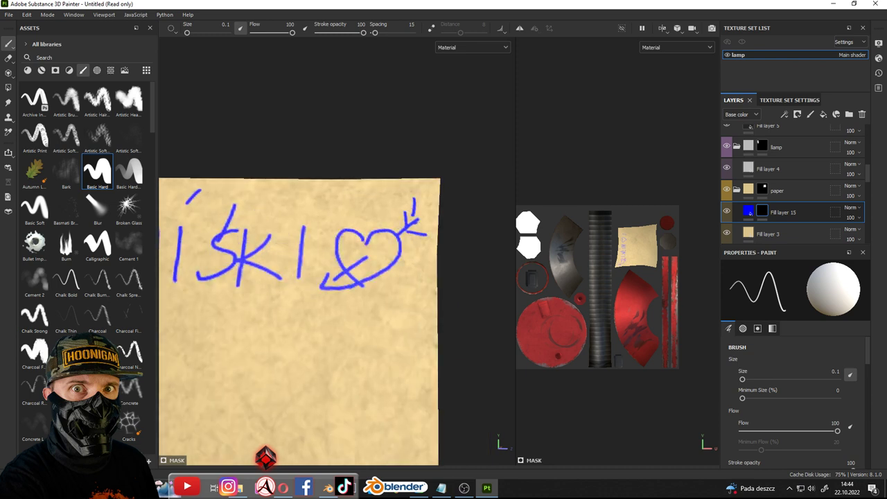
scroll(416, 222, "down", 2)
scroll(363, 229, "down", 2)
scroll(363, 229, "up", 3)
scroll(350, 217, "up", 2)
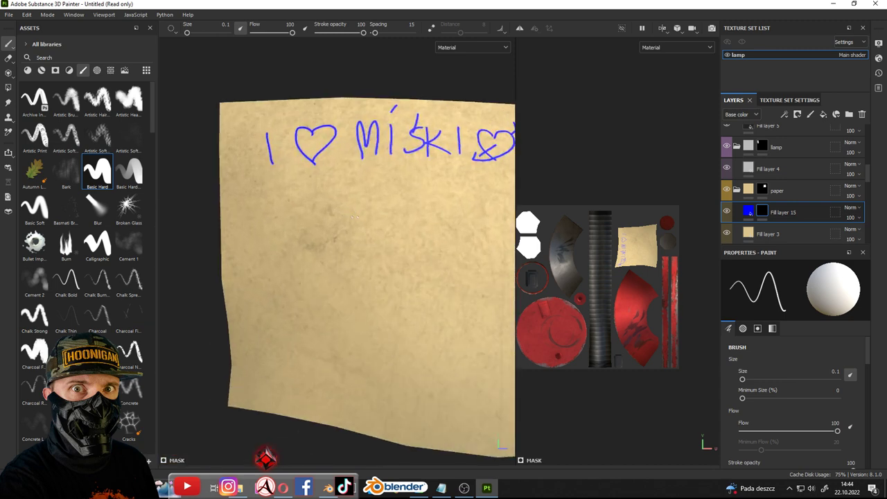
scroll(350, 218, "down", 2)
middle_click_drag(348, 239, 283, 225)
scroll(343, 264, "up", 2)
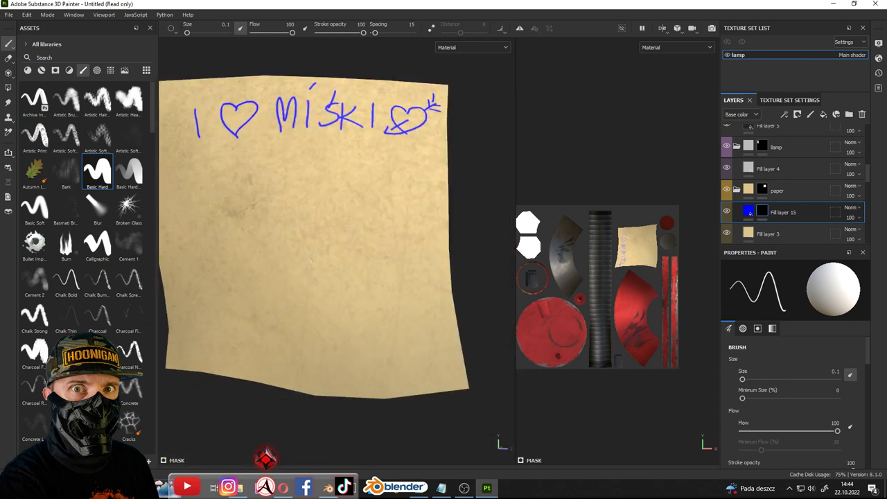
scroll(284, 238, "down", 3)
scroll(333, 236, "down", 3)
mouse_move(347, 243)
left_mouse_down("alt")
mouse_move(395, 246)
mouse_move(364, 250)
left_mouse_up("alt")
scroll(364, 250, "up", 1)
scroll(365, 250, "up", 2)
scroll(364, 249, "up", 2)
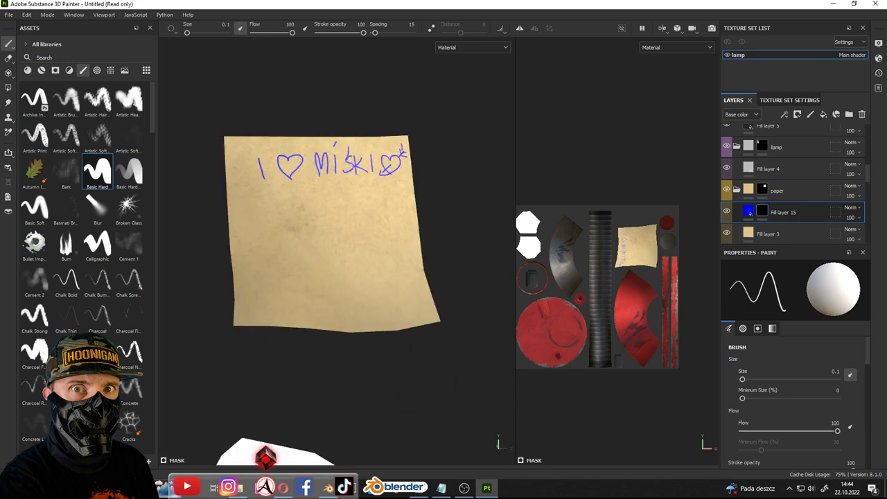
Paint a small blue Basic Hard signature at the paper note's lower-right corner
scroll(616, 265, "up", 4)
scroll(615, 264, "up", 3)
scroll(573, 237, "down", 2)
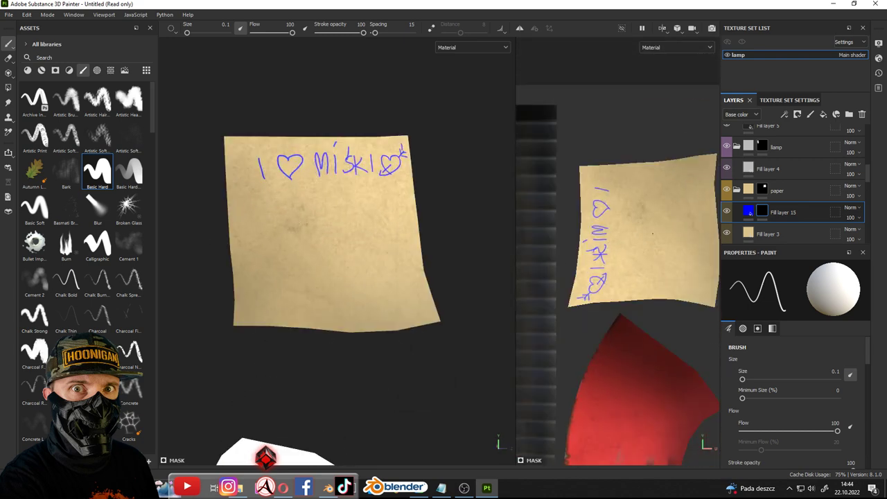
scroll(573, 237, "down", 2)
scroll(573, 238, "down", 2)
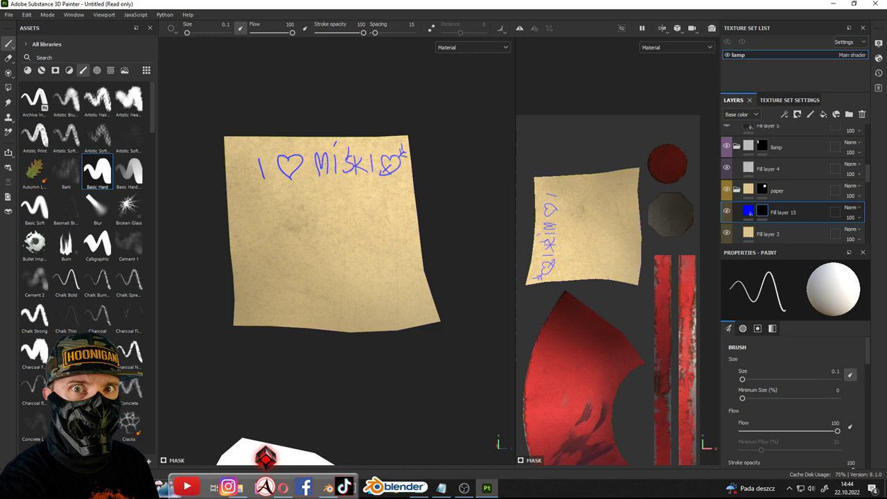
scroll(591, 223, "up", 2)
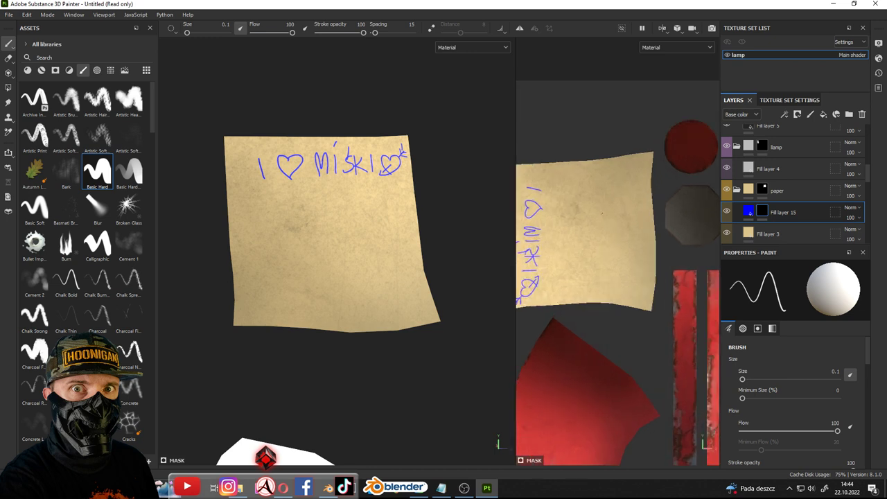
scroll(295, 316, "up", 2)
scroll(295, 316, "up", 3)
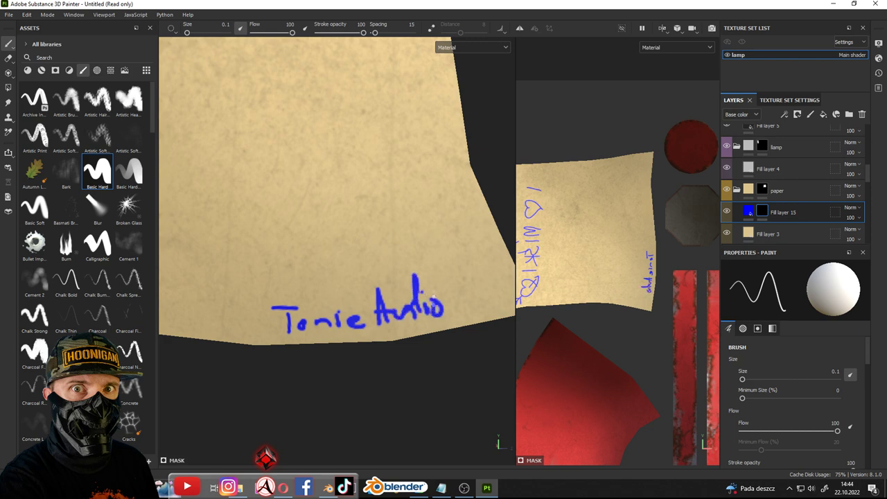
scroll(433, 297, "down", 5)
left_click_drag(416, 277, 317, 198, "alt")
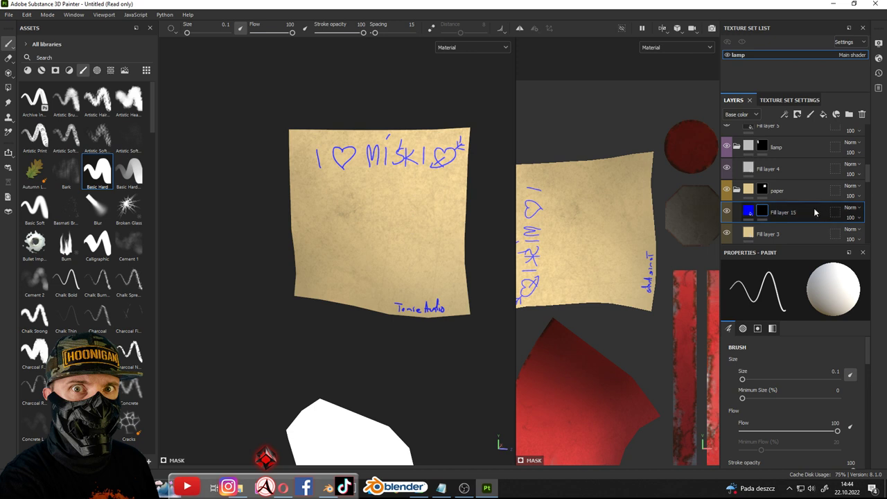
scroll(391, 132, "up", 5)
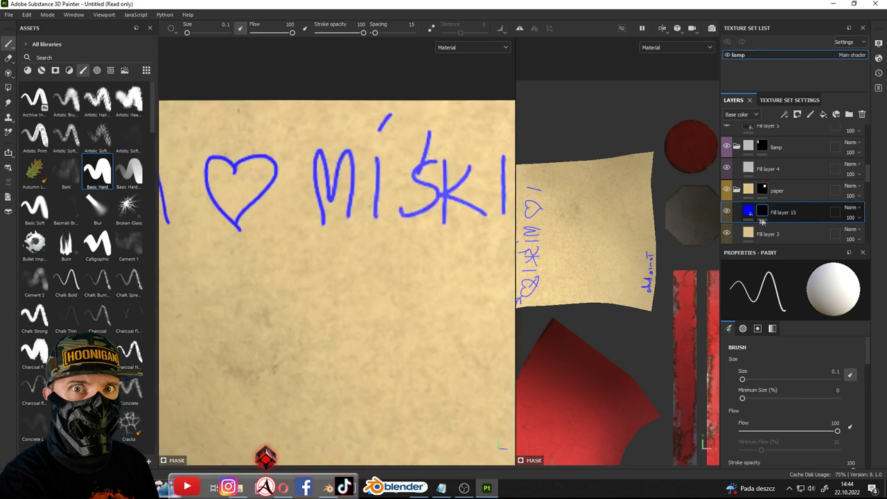
Add a Fill effect to the black mask of Fill layer 15
left_click(749, 212)
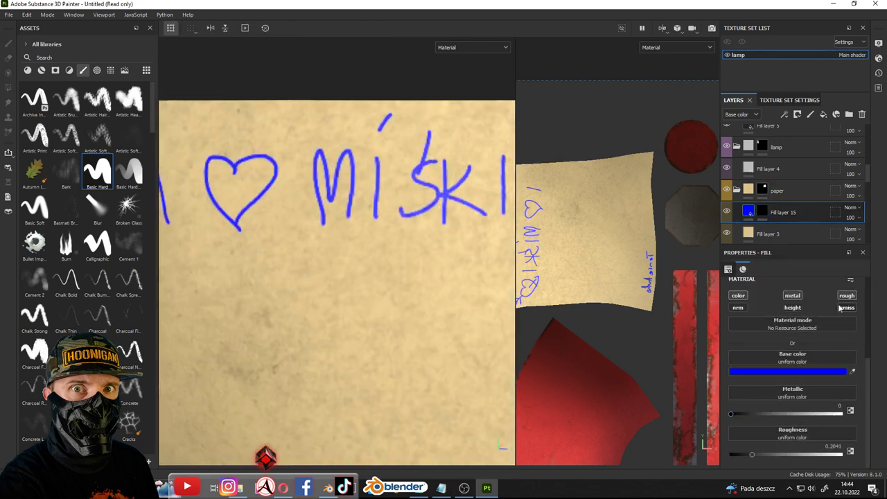
left_click_drag(446, 297, 735, 383, "alt")
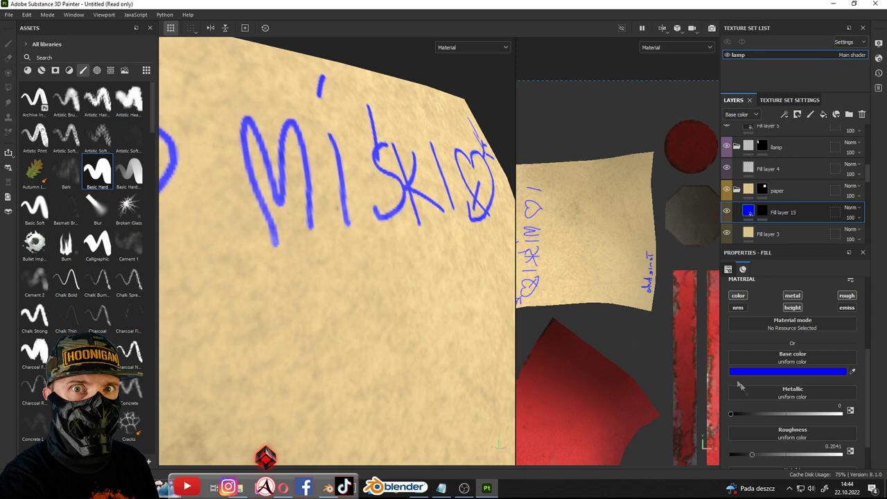
scroll(776, 454, "down", 1)
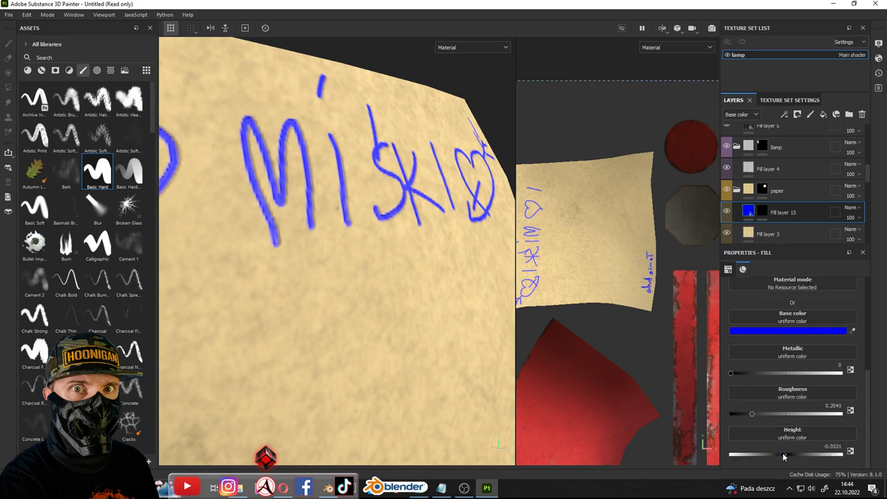
mouse_move(477, 341)
right_mouse_down("alt")
mouse_move(390, 280)
mouse_move(409, 237)
right_mouse_up("alt")
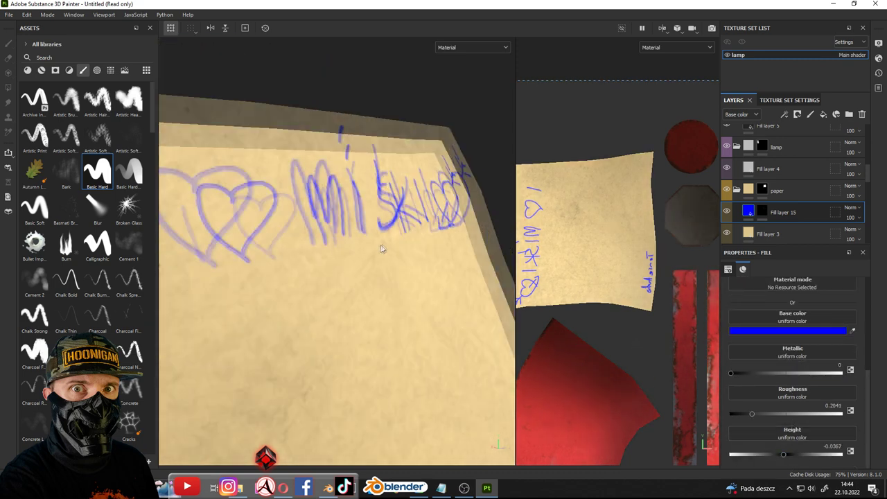
left_click_drag(410, 236, 440, 254, "alt")
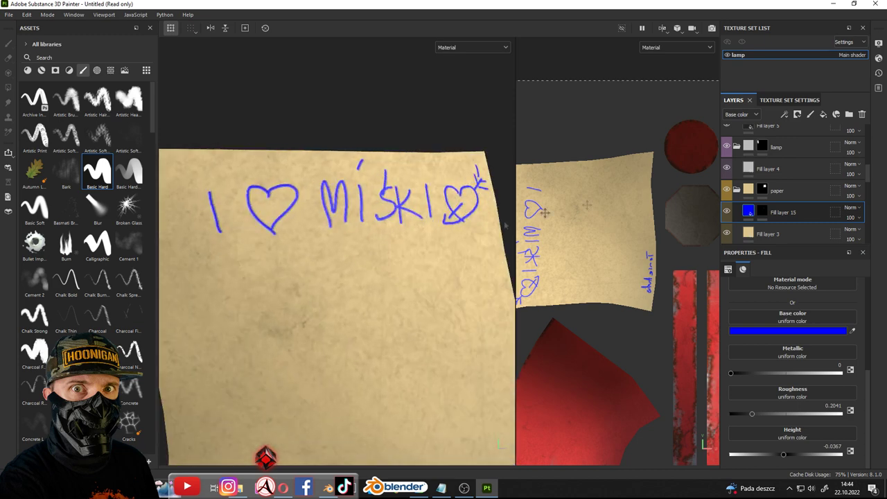
left_click(765, 212)
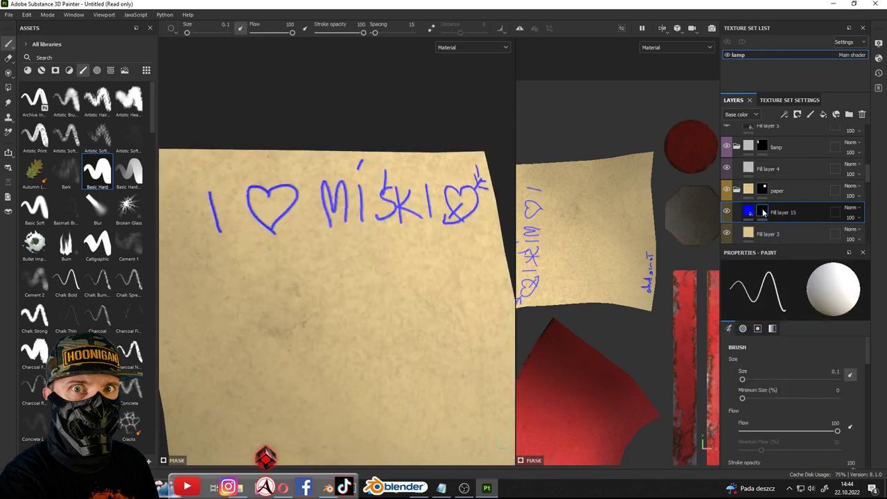
right_click(765, 213)
left_click(807, 320)
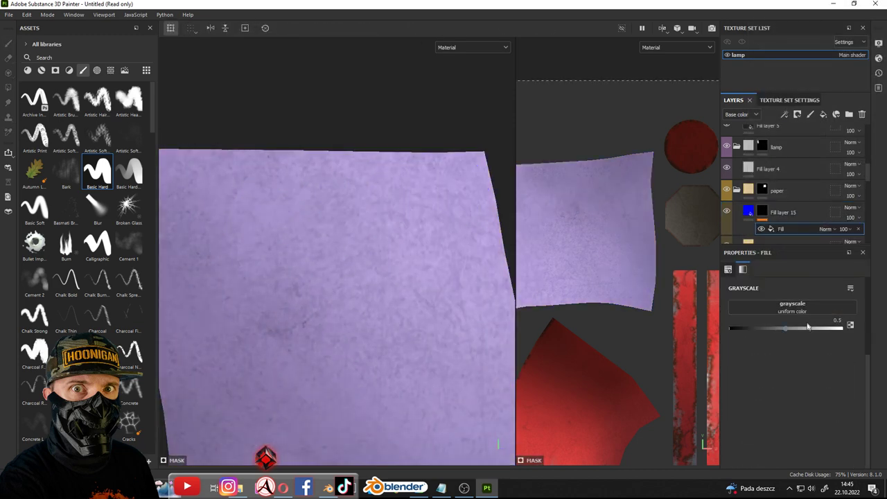
Use the Flower Sakura alpha as the grayscale of the mask fill
left_click(805, 305)
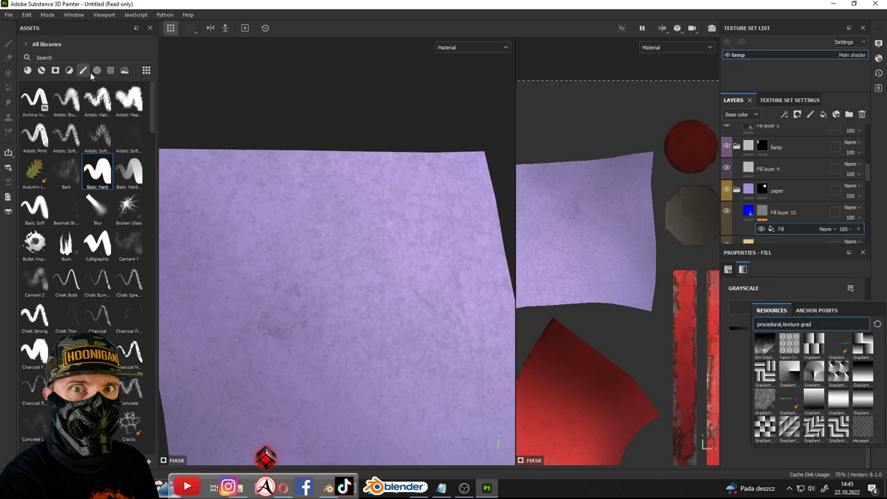
left_click(96, 70)
scroll(129, 257, "down", 10)
scroll(128, 257, "down", 5)
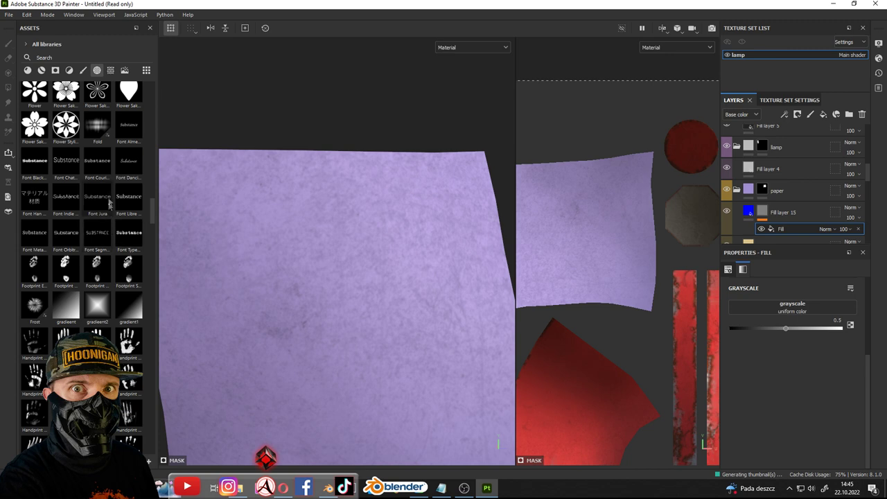
left_click_drag(84, 107, 846, 317)
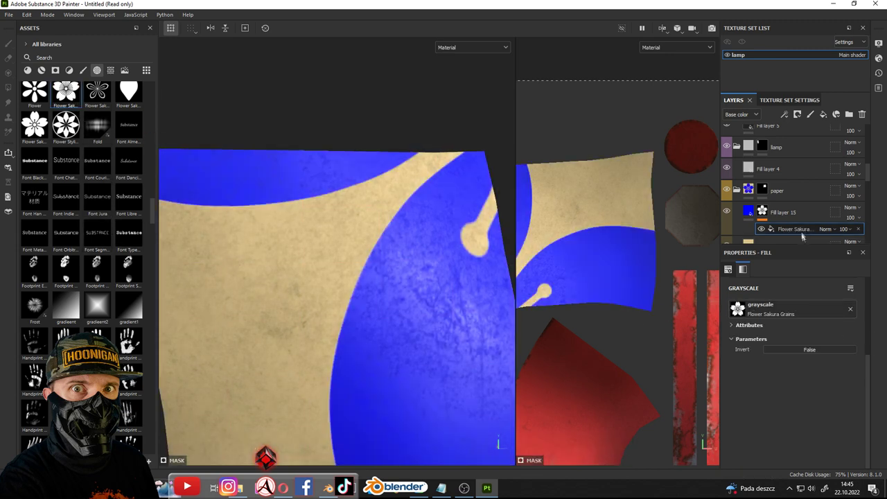
Set the fill to Tri-planar projection, shrink it, and crop the projection to a single shape
left_click(802, 233)
left_click(783, 303)
left_click(784, 303)
key("f")
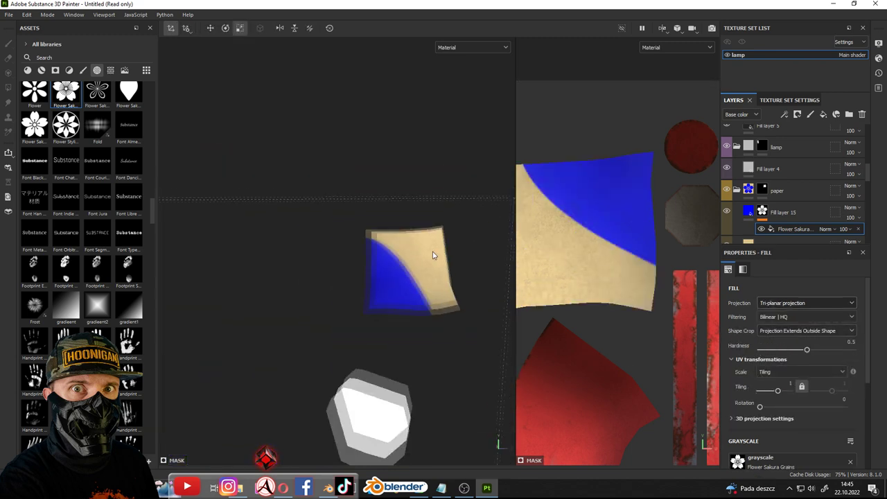
left_click_drag(353, 310, 225, 361)
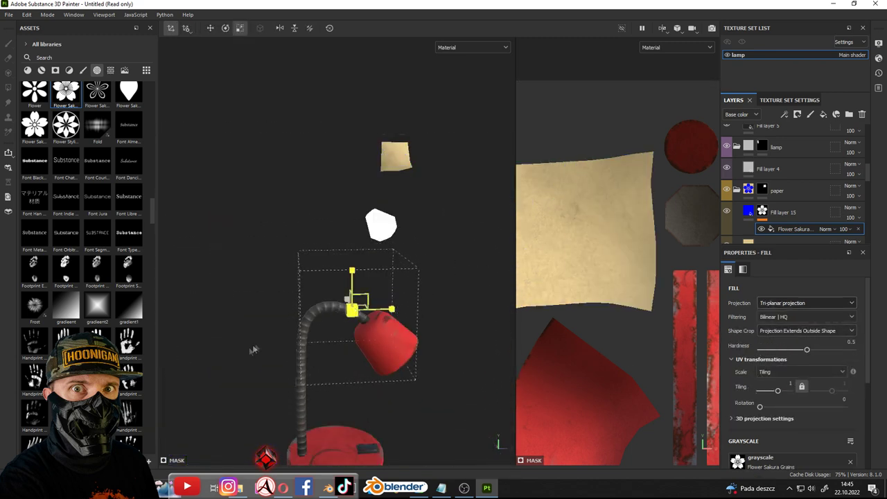
left_click(804, 330)
left_click(790, 351)
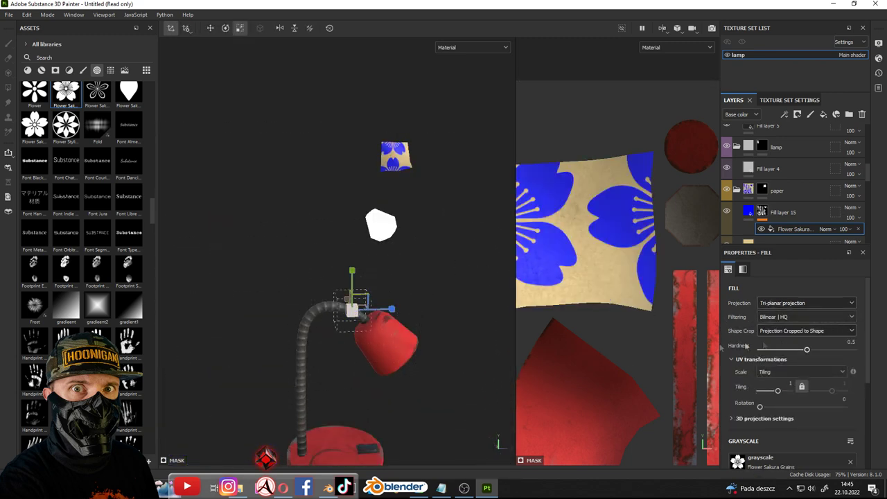
Scale down the sakura flower and move it to the centre of the paper
mouse_move(367, 303)
left_mouse_down()
mouse_move(390, 148)
mouse_move(388, 208)
left_mouse_up()
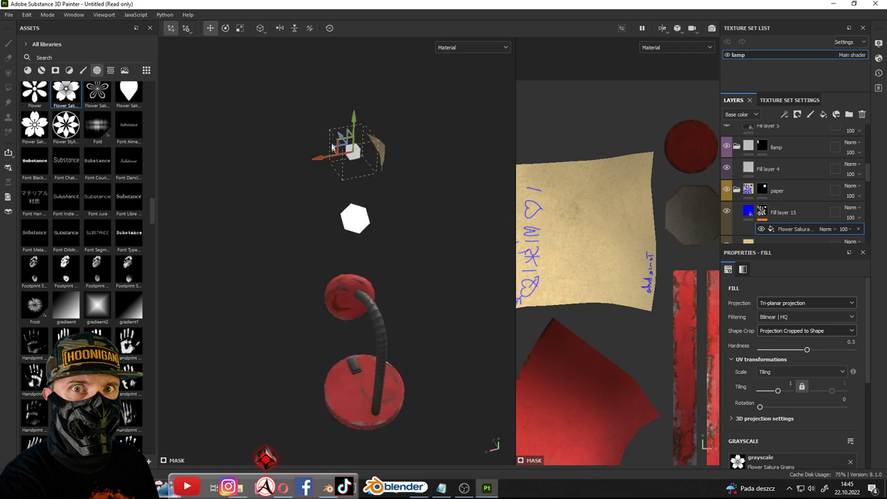
mouse_move(335, 154)
left_mouse_down()
mouse_move(414, 132)
mouse_move(388, 152)
mouse_move(262, 168)
left_mouse_up()
key("r")
scroll(312, 162, "up", 3)
key("w")
mouse_move(366, 138)
left_mouse_down()
mouse_move(424, 163)
mouse_move(331, 150)
mouse_move(346, 159)
mouse_move(344, 246)
left_mouse_up()
scroll(346, 159, "down", 5)
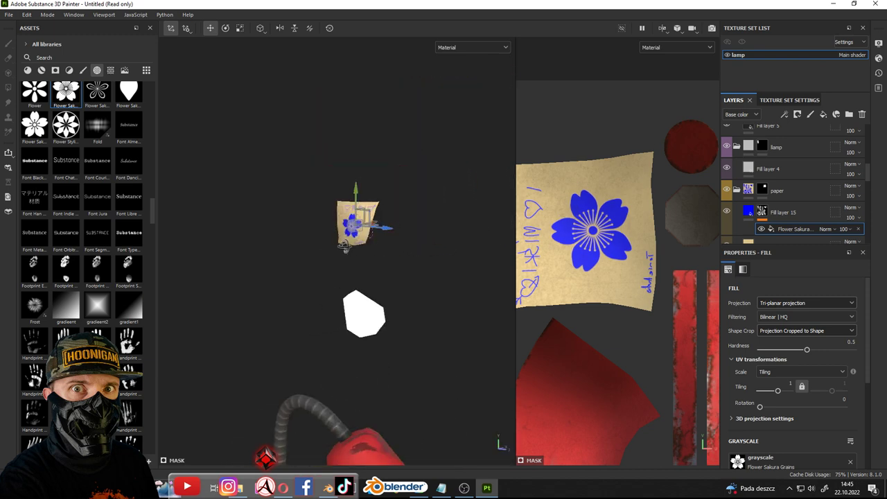
scroll(344, 246, "up", 2)
left_click(783, 212)
scroll(789, 417, "down", 2)
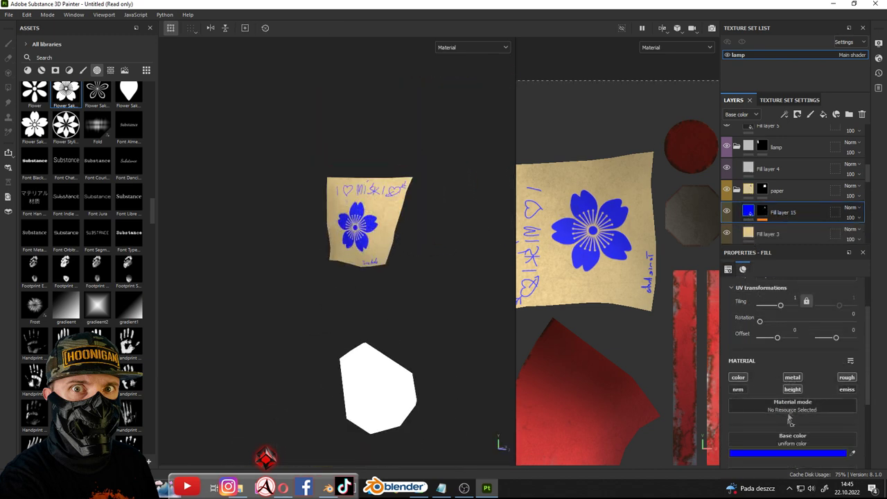
Change the fill's base colour to black 000000 so the flower and handwriting read dark
left_click(783, 454)
left_click(753, 338)
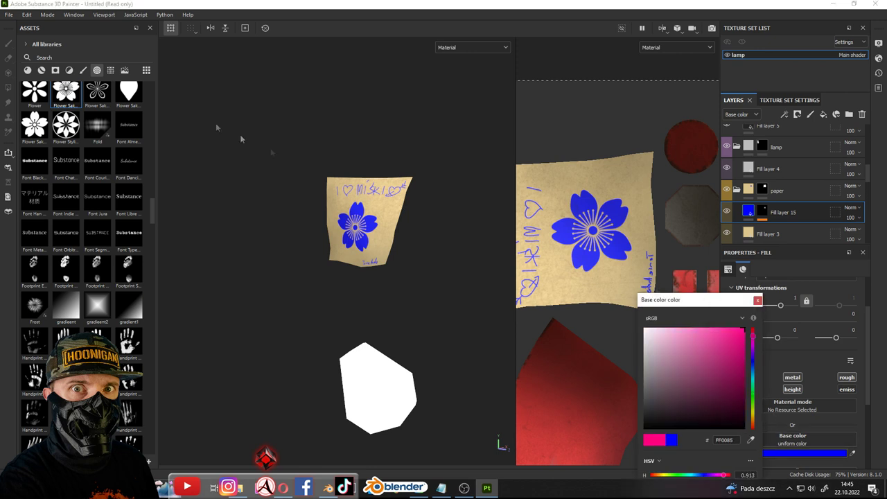
left_click_drag(752, 338, 753, 328)
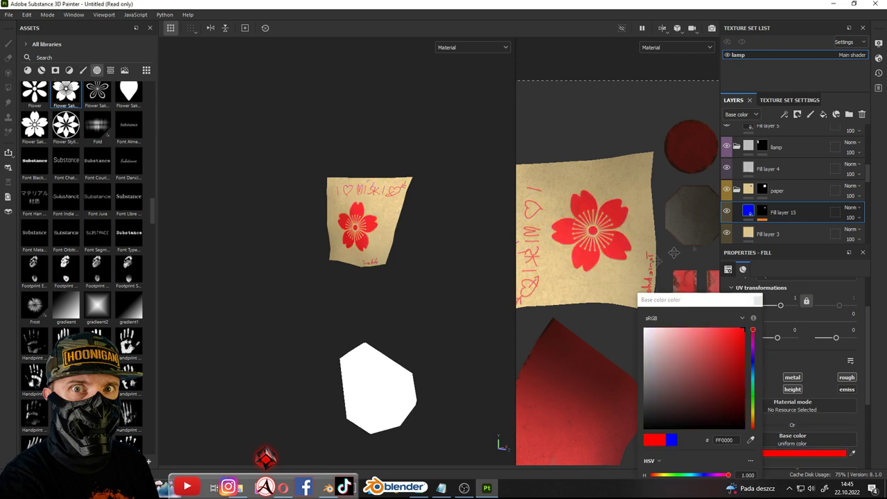
left_click(753, 360)
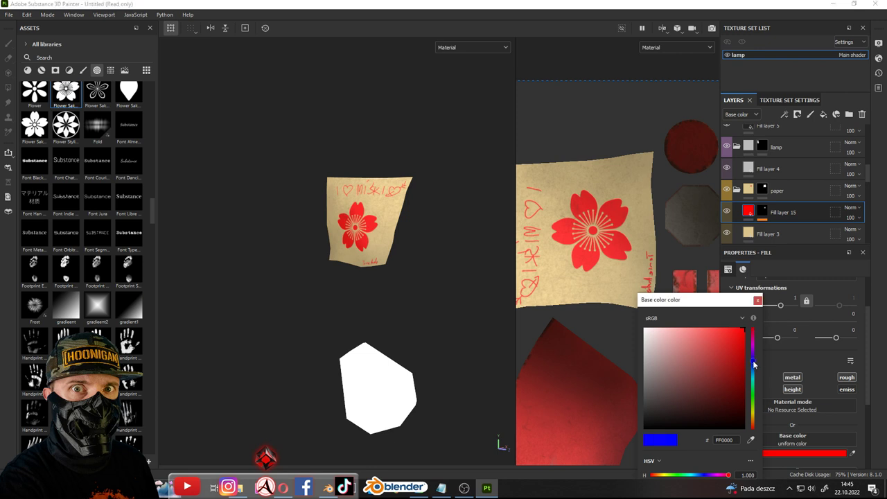
left_click(618, 435)
scroll(339, 186, "up", 2)
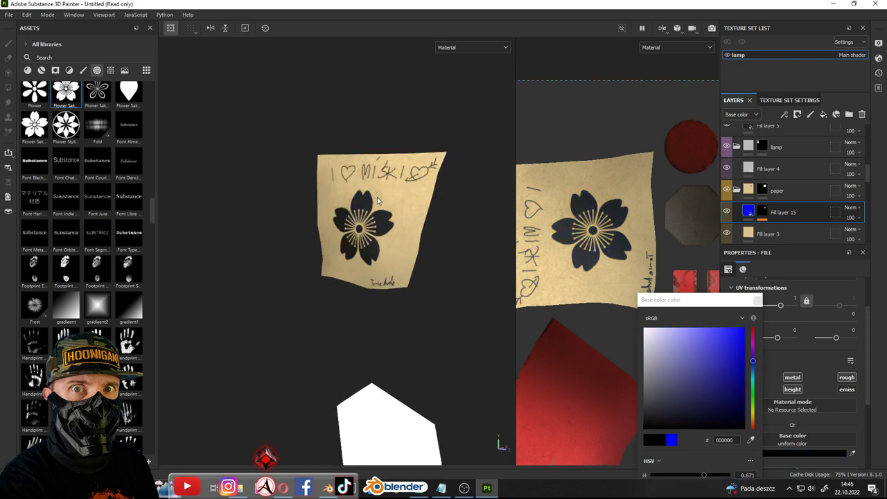
scroll(311, 171, "down", 3)
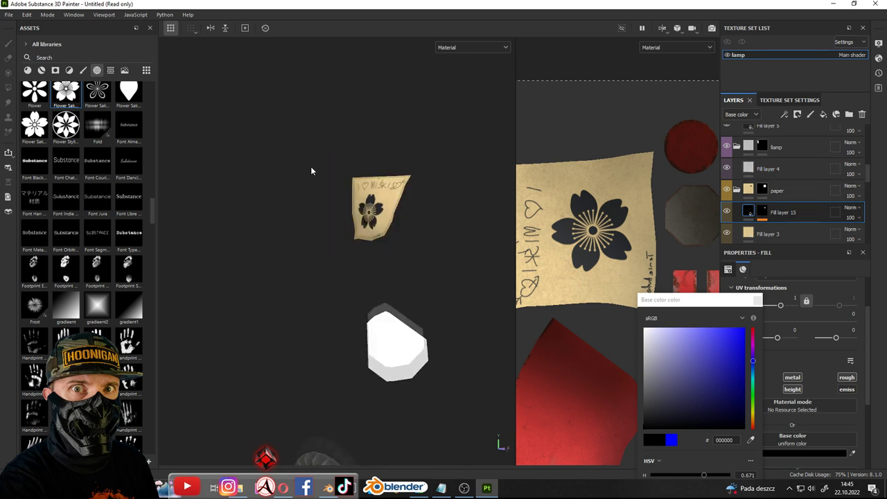
scroll(311, 171, "down", 3)
scroll(347, 229, "up", 2)
scroll(352, 237, "up", 2)
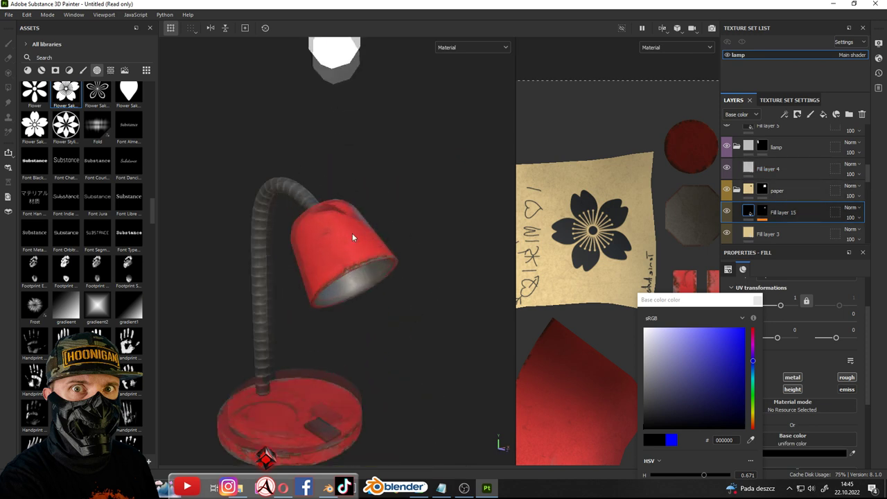
left_click_drag(352, 237, 442, 234, "alt")
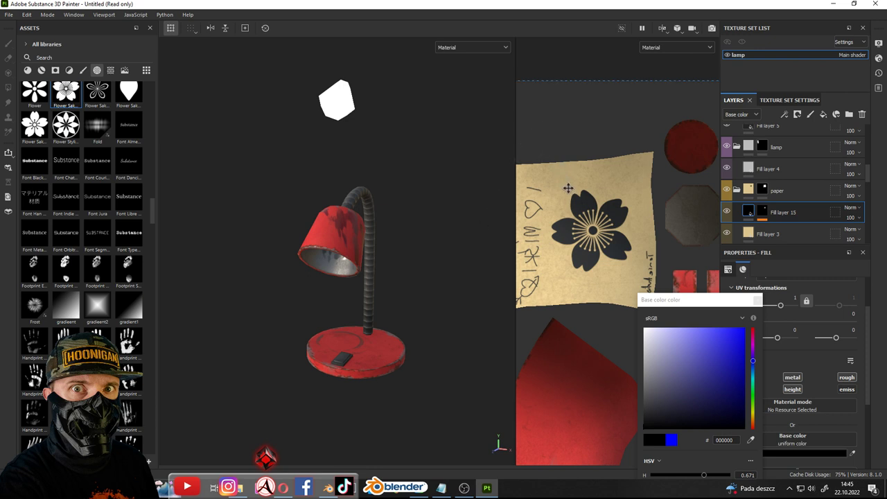
left_click(784, 100)
left_click(10, 15)
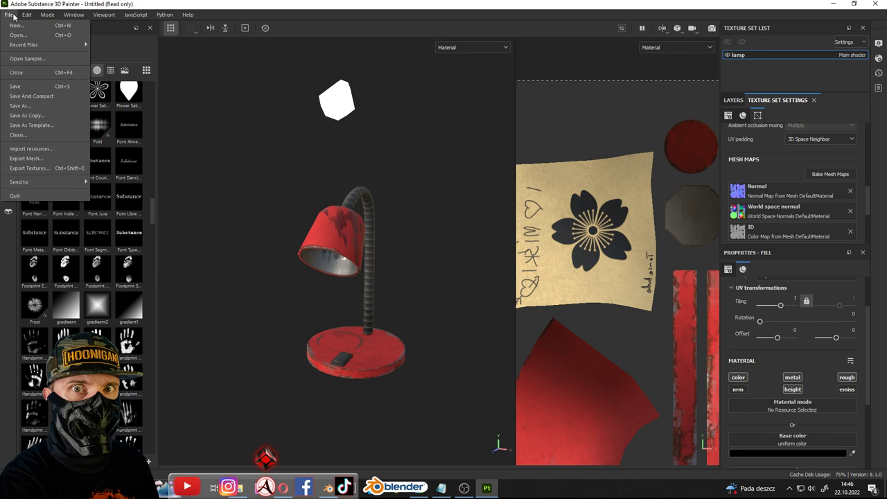
Export the lamp textures as PNG with Global settings at size 2048
left_click(29, 168)
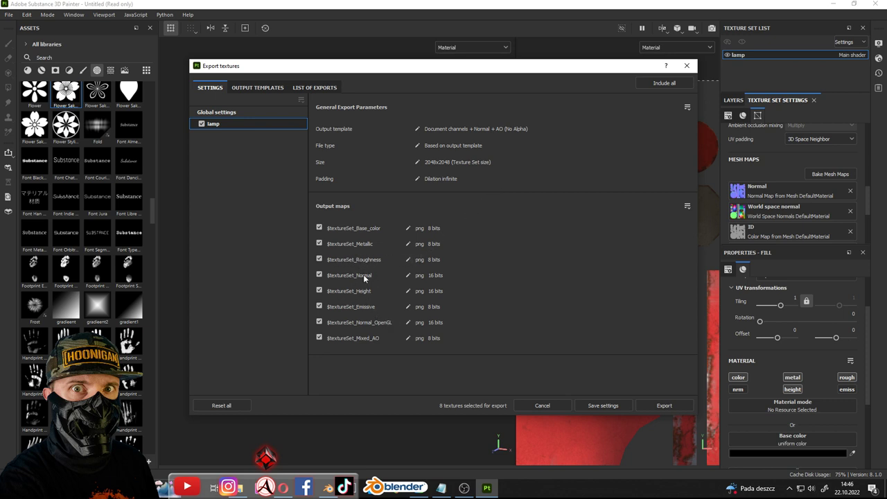
left_click(247, 110)
left_click(451, 158)
left_click(451, 158)
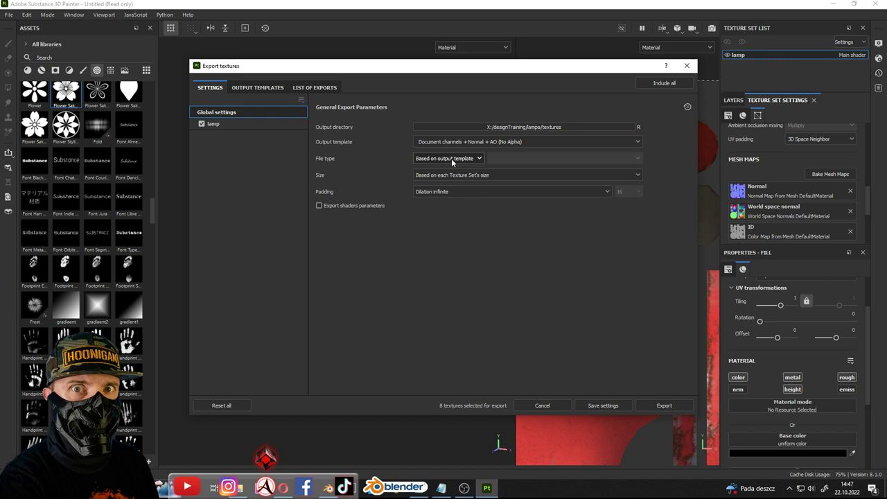
left_click(452, 160)
left_click(453, 159)
left_click(497, 174)
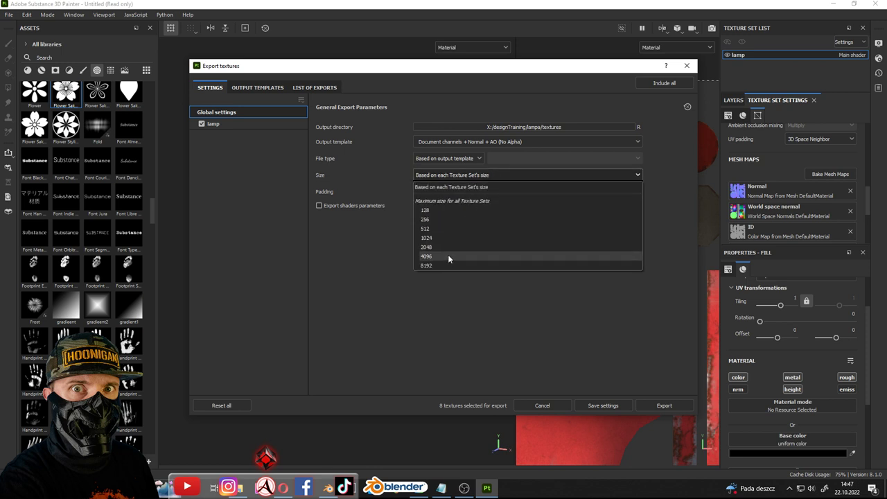
left_click(449, 253)
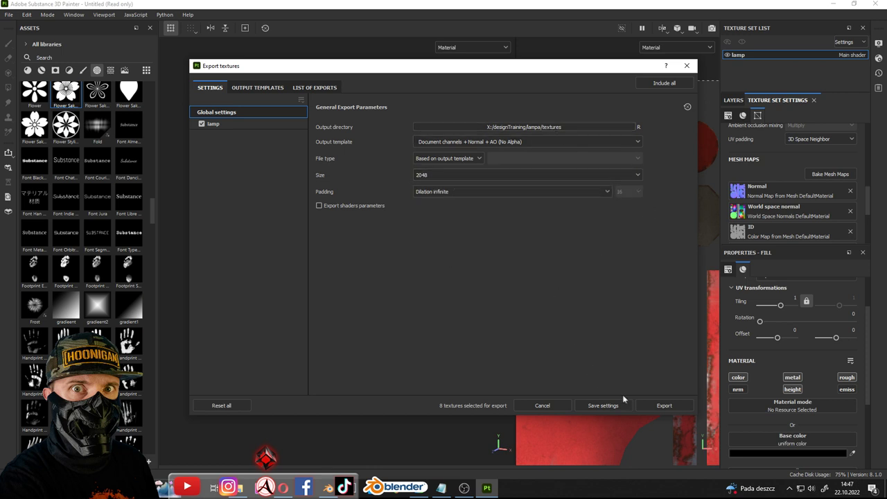
left_click(660, 406)
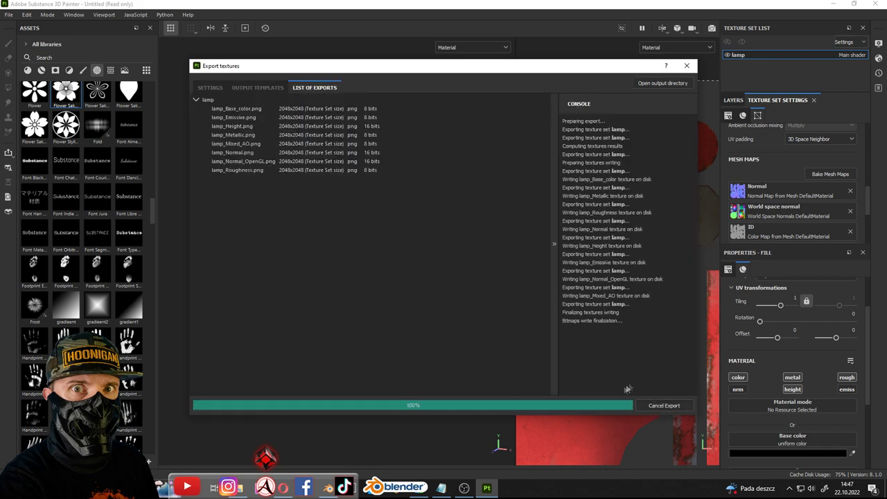
left_click(602, 406)
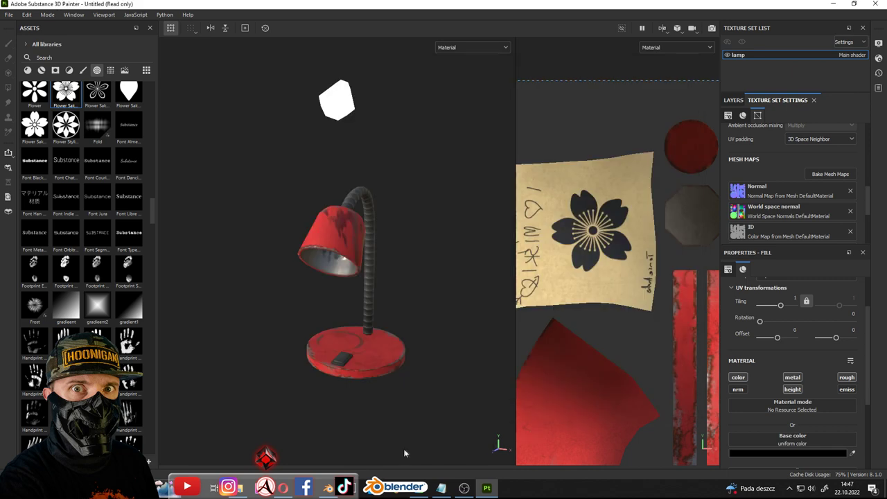
left_click(327, 487)
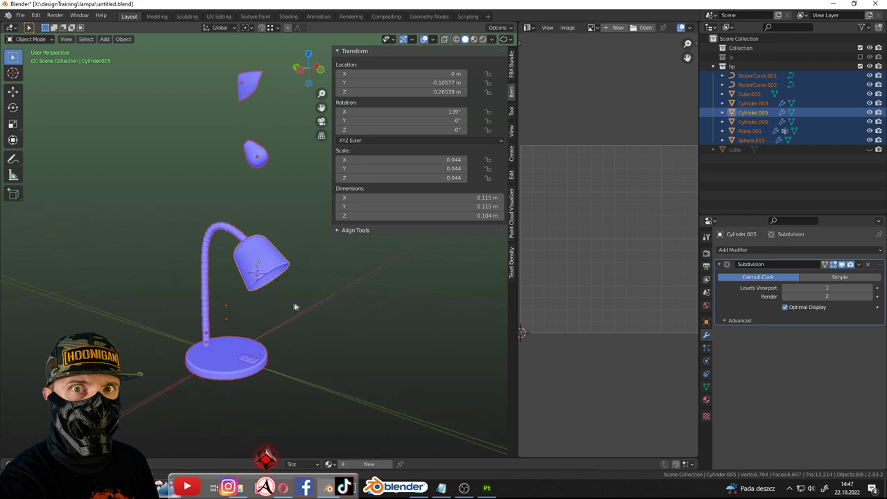
Replace the bottom image editor with the Shader Editor and add a new material to Cylinder.005
middle_click_drag(298, 307, 423, 438)
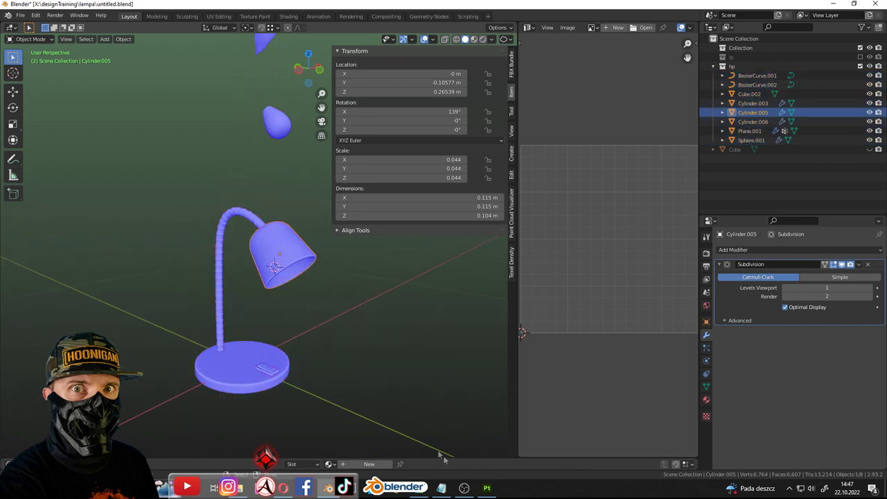
mouse_move(520, 376)
left_mouse_down()
mouse_move(513, 466)
mouse_move(514, 298)
left_mouse_up()
left_click(11, 303)
left_click(10, 304)
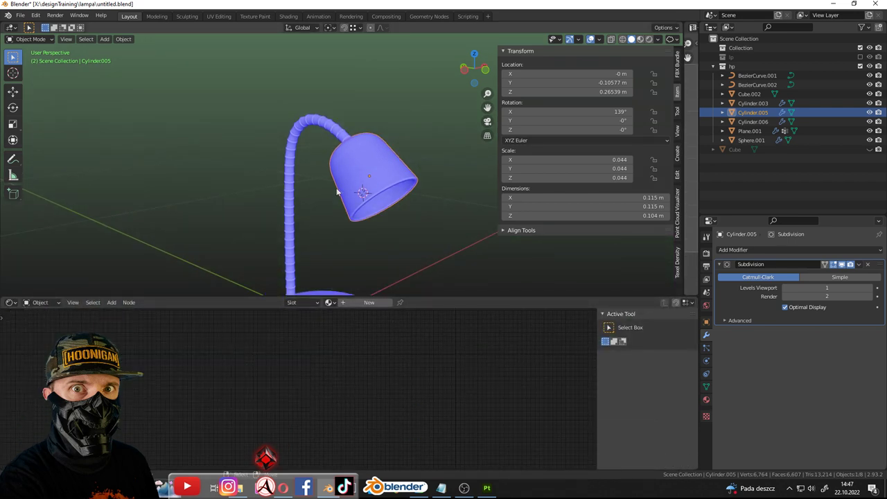
left_click(706, 400)
left_click(761, 287)
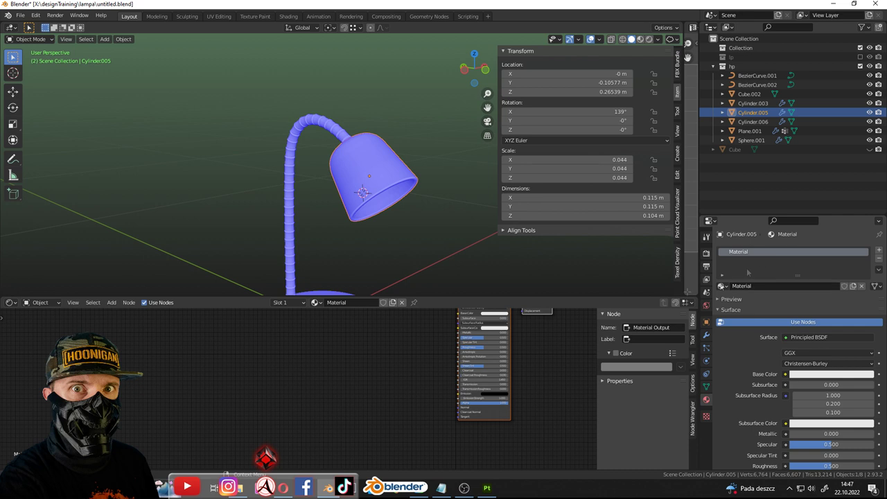
scroll(333, 174, "down", 3)
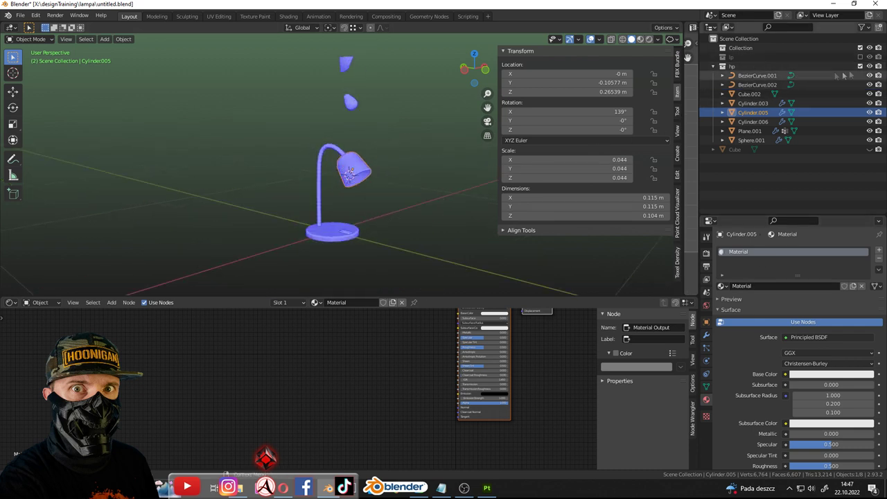
Select only the lamp shade Cylinder.005 to show its material, then open the lampa folder
left_click(860, 66)
left_click(860, 66)
left_click_drag(400, 50, 240, 284)
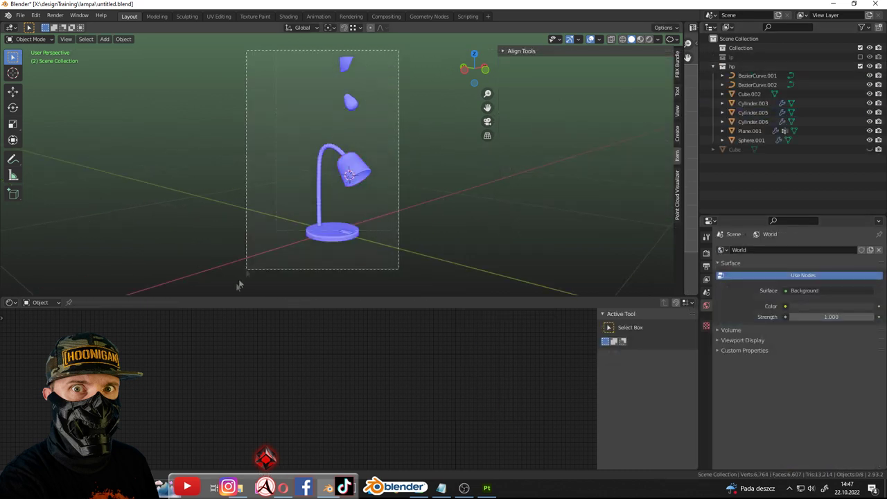
left_click(350, 170)
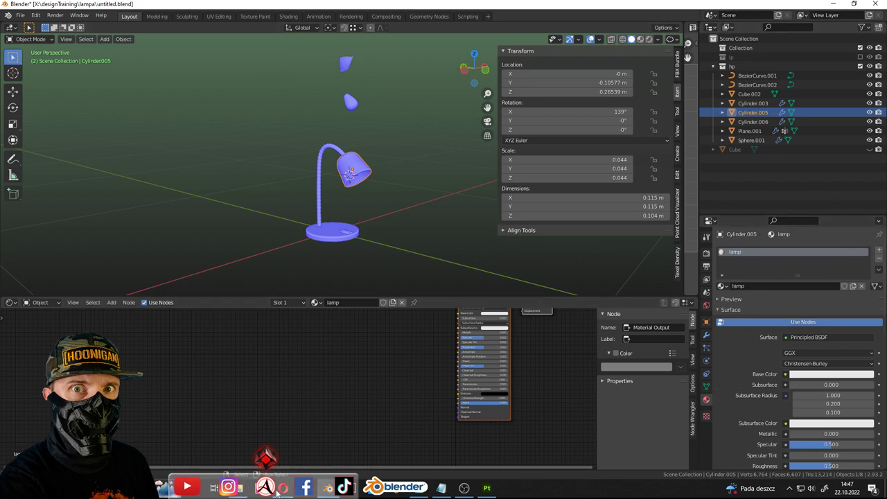
left_click(242, 489)
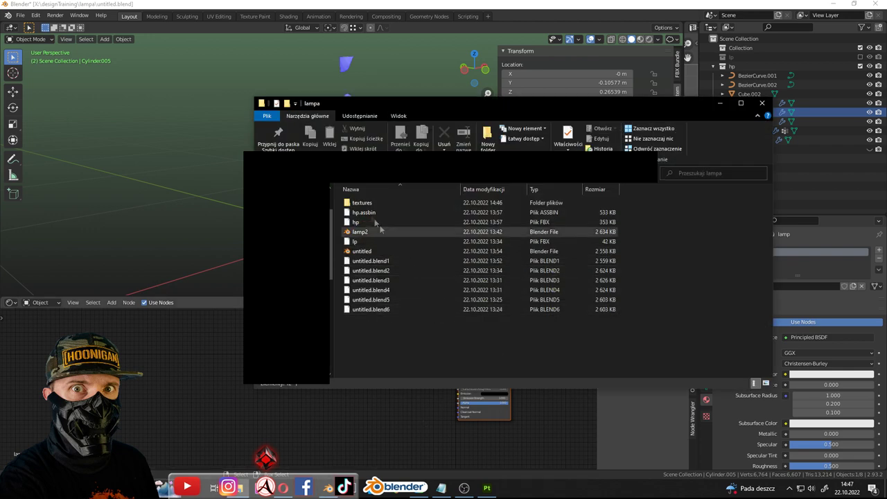
Add the base colour, emissive, metallic, mixed AO and normal OpenGL textures as Shader Editor image nodes
double_click(375, 202)
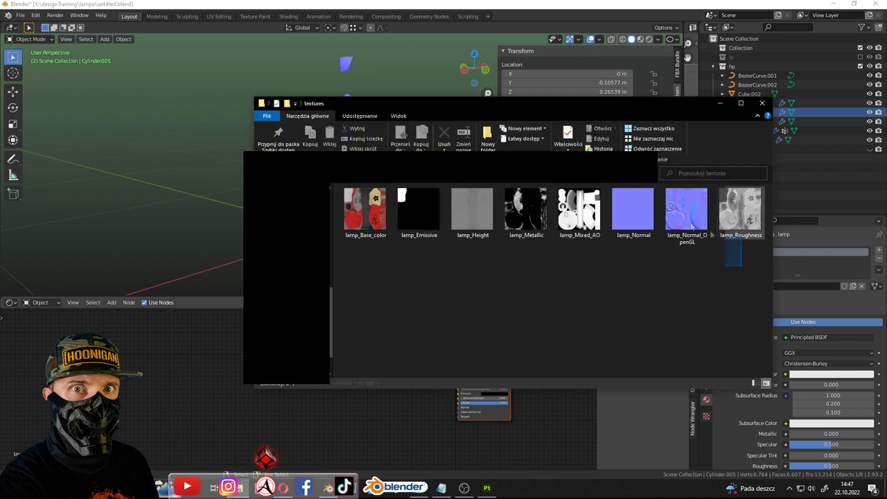
left_click_drag(742, 266, 380, 184)
left_click(366, 211)
left_click_drag(332, 280, 239, 347)
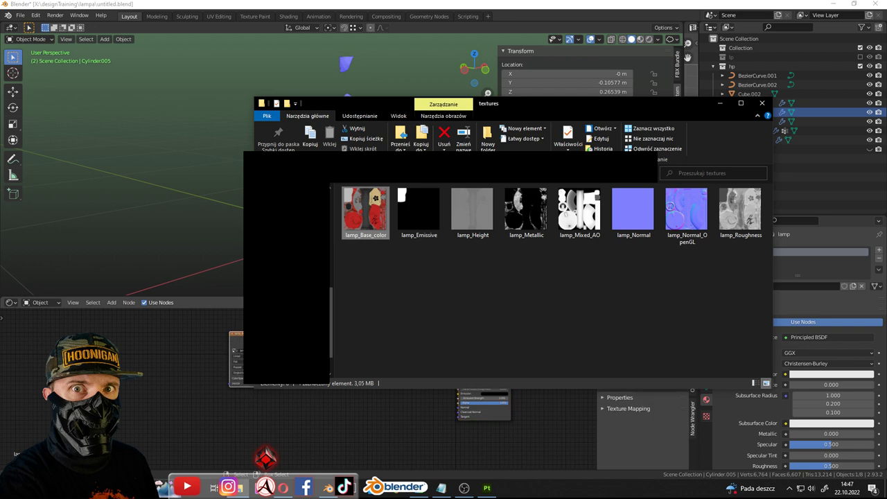
left_click_drag(419, 211, 304, 433)
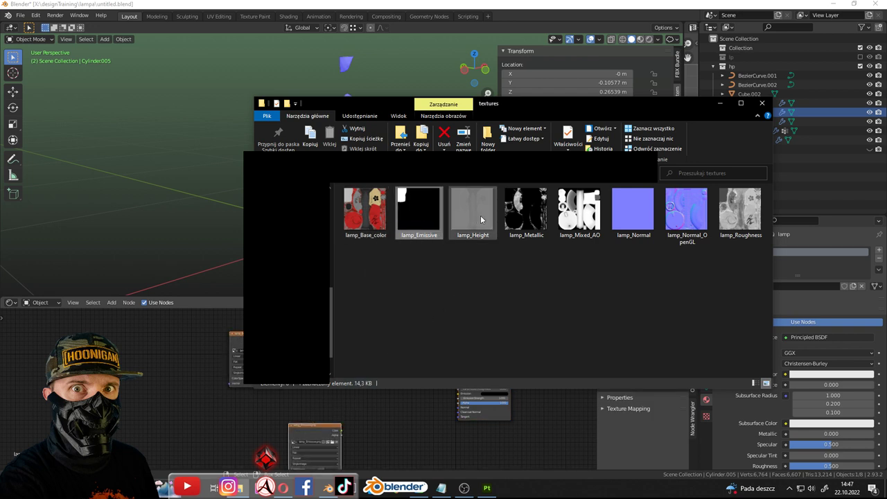
left_click_drag(539, 216, 170, 406)
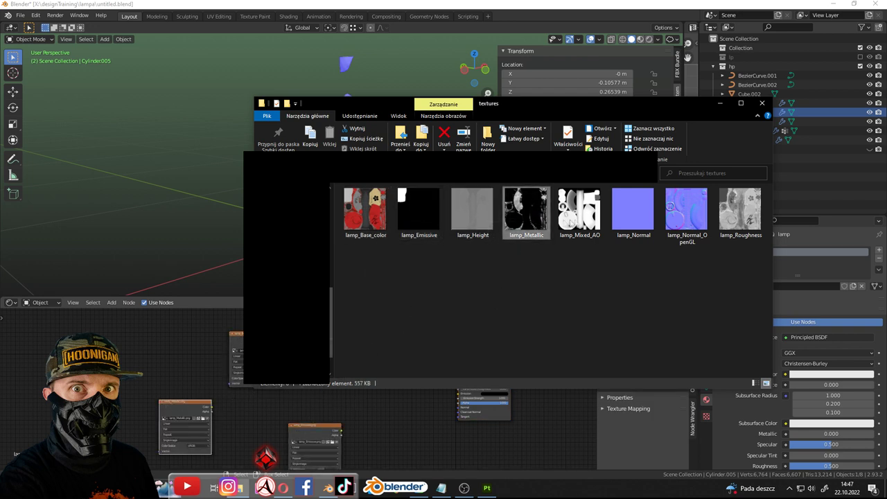
left_click_drag(579, 212, 134, 350)
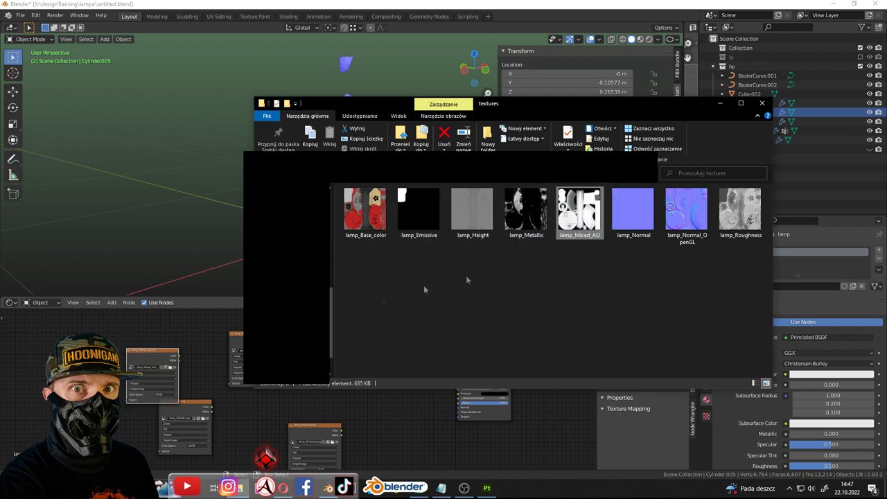
left_click_drag(687, 211, 274, 416)
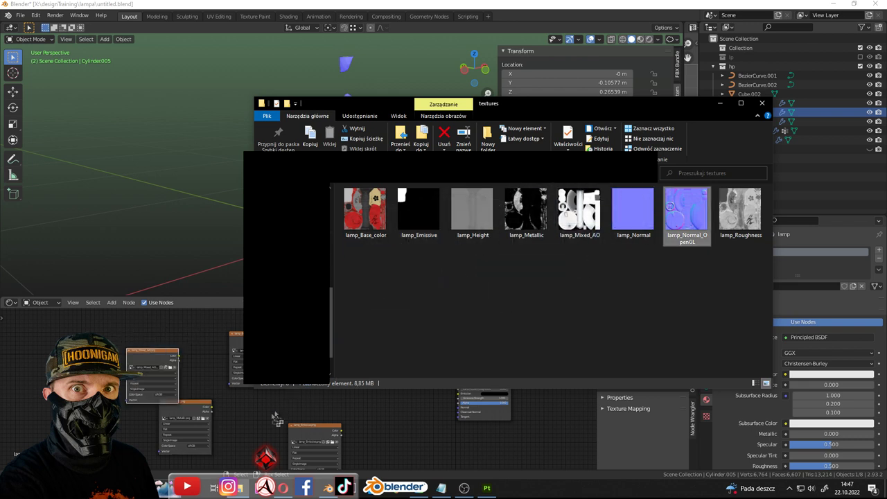
left_click(743, 219)
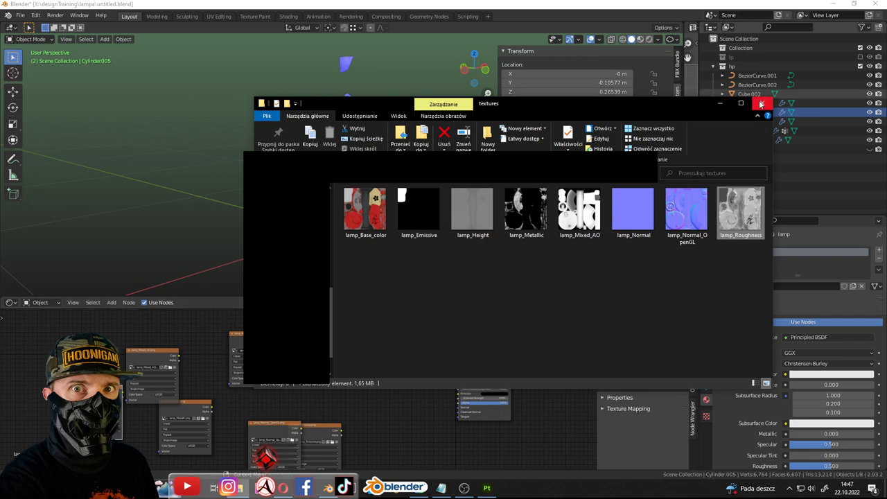
left_click(761, 104)
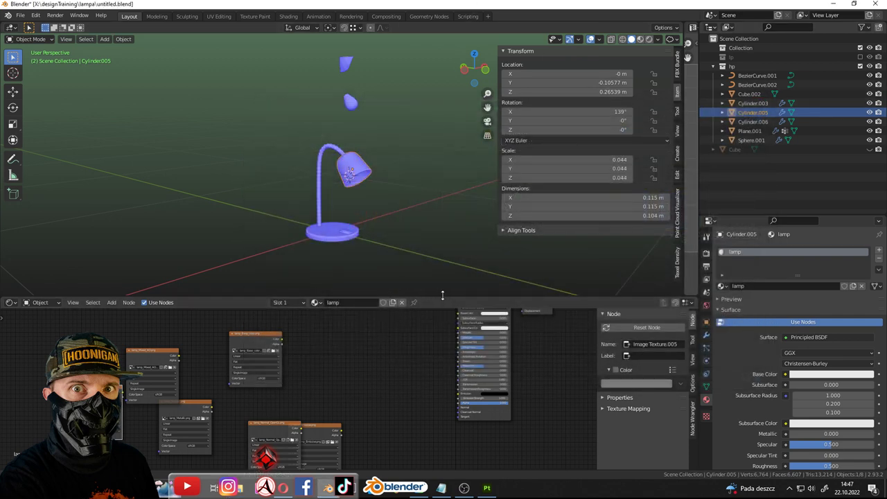
Connect the base colour image texture to the Principled BSDF Base Color
left_click_drag(442, 296, 443, 133)
scroll(330, 264, "up", 3)
left_click_drag(193, 270, 355, 187)
scroll(294, 296, "up", 2)
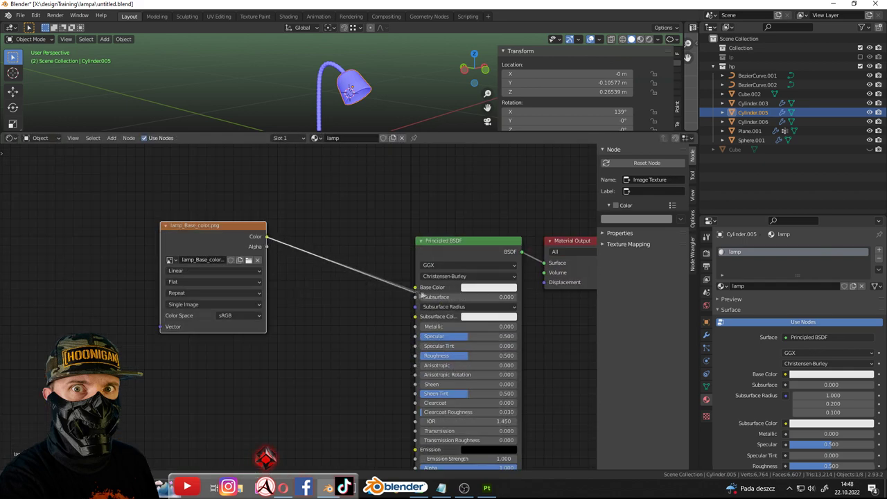
left_click_drag(265, 239, 415, 287)
scroll(340, 287, "down", 3)
Connect the metallic texture to Metallic, set it to Non-Color, and save
middle_click_drag(229, 368, 295, 285)
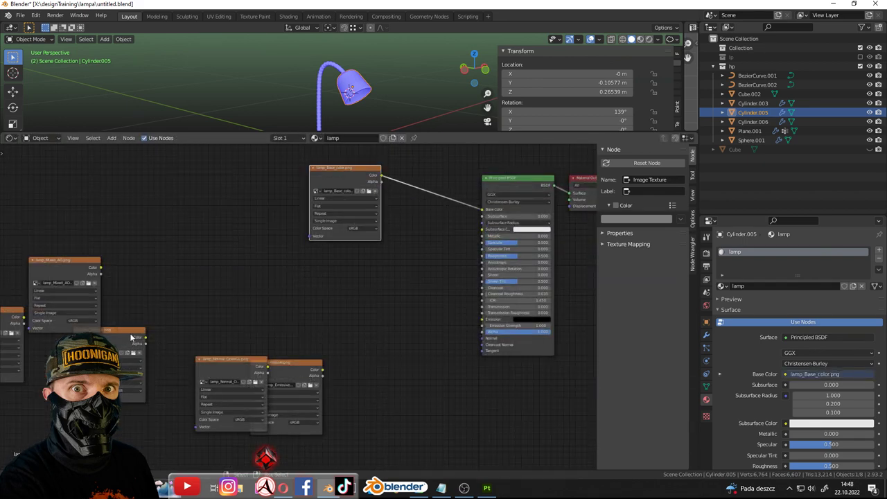
left_click_drag(132, 338, 363, 292)
scroll(362, 292, "up", 2)
middle_click_drag(450, 287, 345, 277)
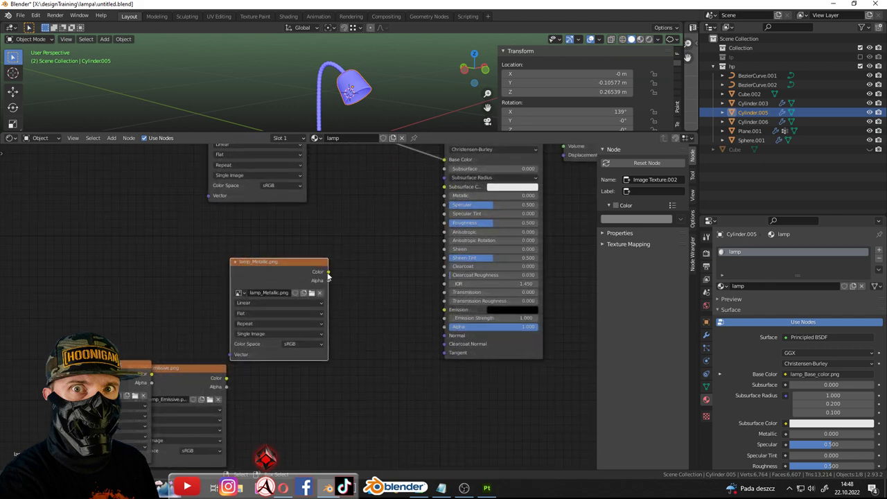
left_click_drag(328, 272, 444, 195)
left_click(302, 344)
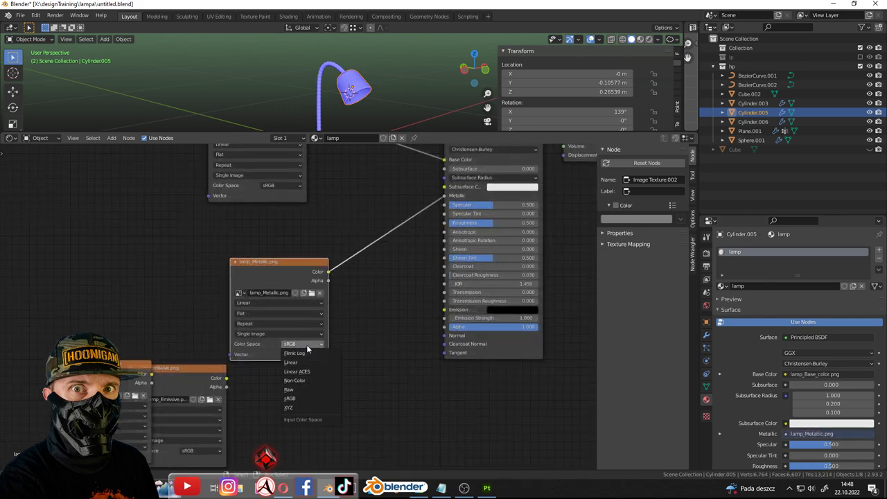
left_click(295, 381)
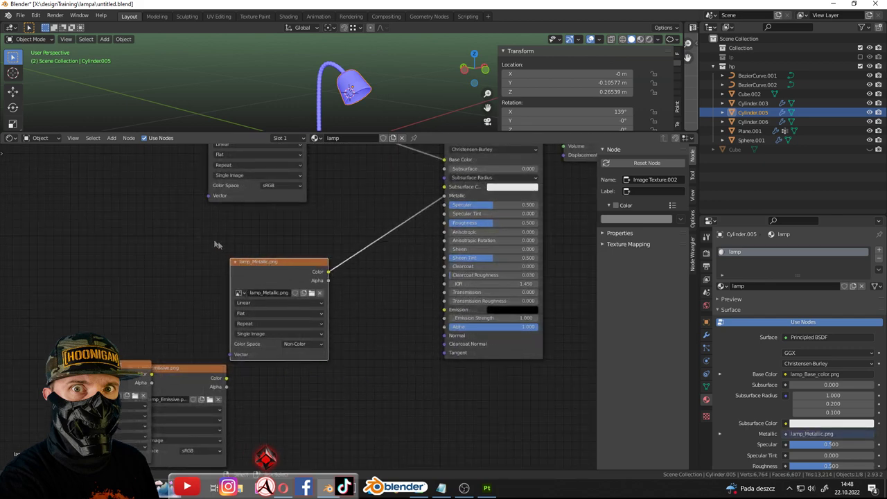
scroll(260, 244, "down", 1)
key("ctrl+s")
Rearrange the texture nodes, pulling the emissive node out from behind the others
left_click_drag(288, 269, 191, 242)
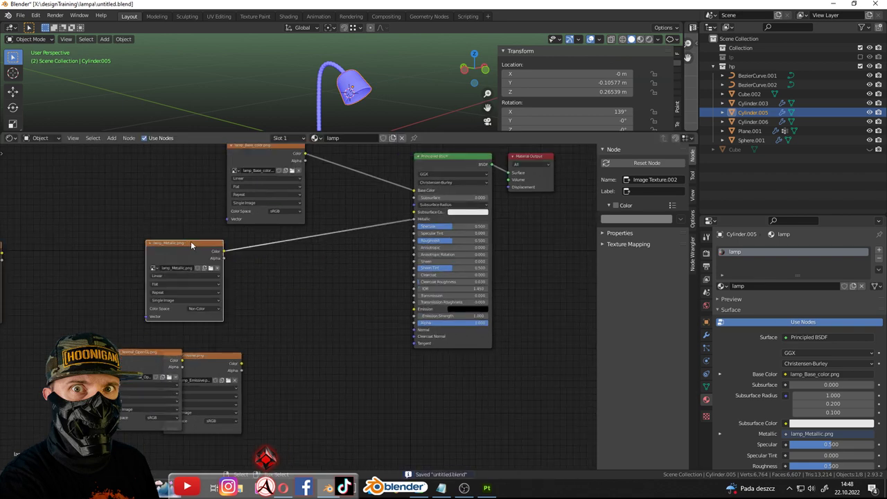
middle_click_drag(242, 332, 280, 305)
mouse_move(264, 325)
left_mouse_down()
mouse_move(345, 319)
mouse_move(451, 279)
left_mouse_up()
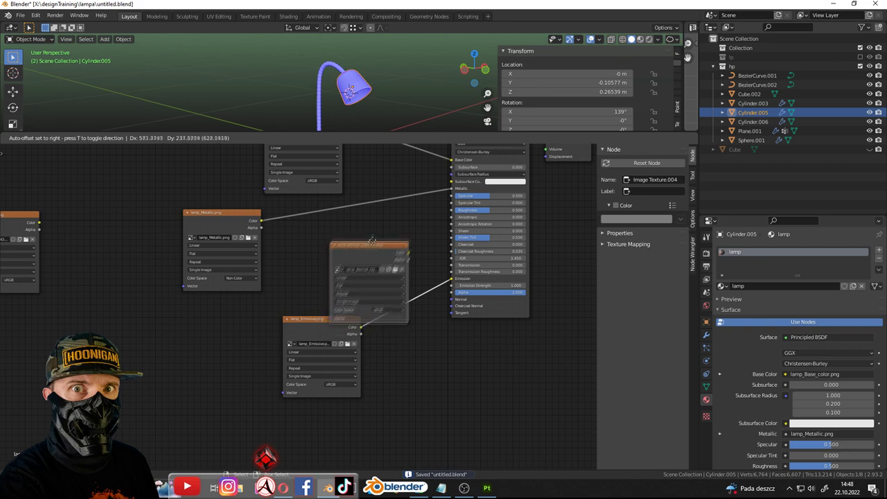
scroll(457, 249, "up", 2)
middle_click_drag(457, 249, 353, 275)
scroll(353, 275, "down", 3)
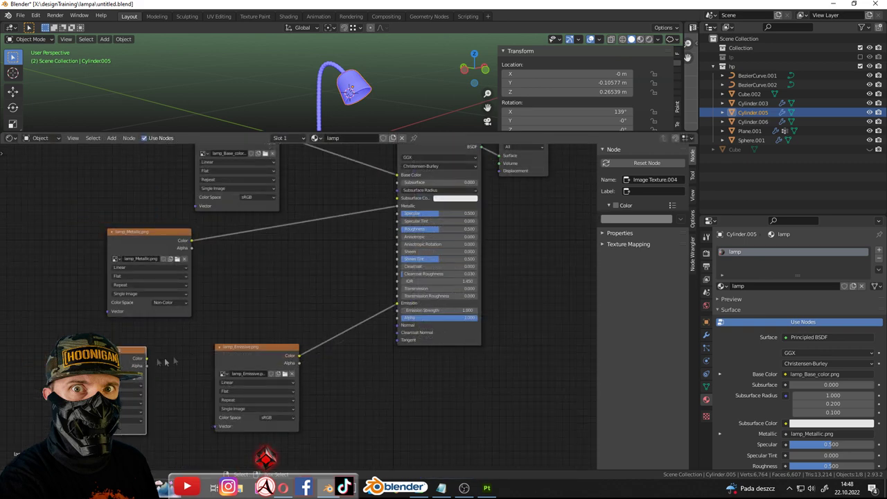
Add a Normal Map node linking the normal OpenGL texture to the shader's Normal
key("shift+a")
left_click(188, 357)
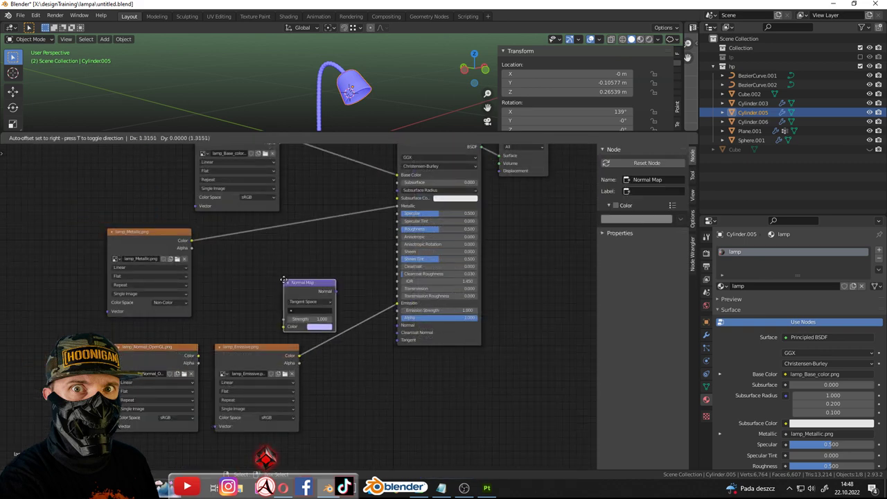
left_click(283, 270)
left_click_drag(198, 356, 285, 324)
left_click_drag(335, 287, 398, 326)
mouse_move(319, 288)
left_mouse_down()
mouse_move(342, 383)
mouse_move(350, 371)
left_mouse_up()
mouse_move(153, 347)
left_mouse_down()
mouse_move(229, 433)
mouse_move(260, 452)
left_mouse_up()
Connect the roughness texture to Roughness as Non-Color and save the file
scroll(242, 299, "down", 2)
scroll(108, 291, "up", 2)
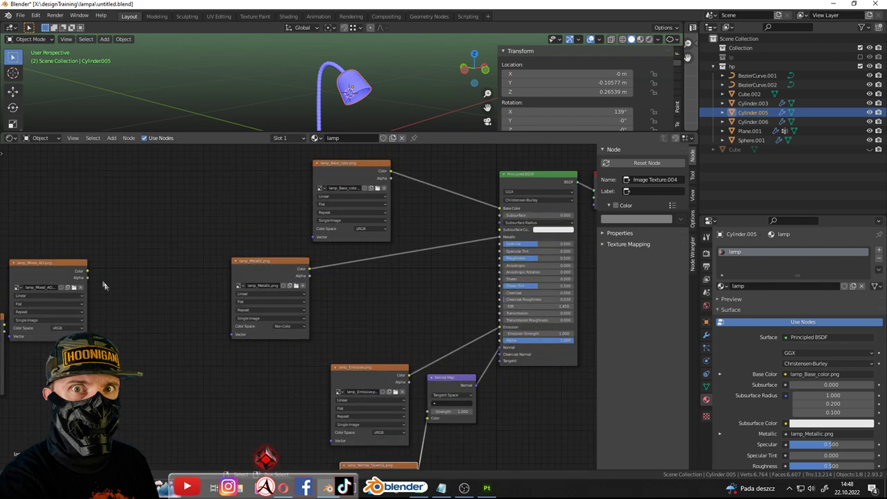
middle_click_drag(55, 269, 166, 268)
left_click_drag(88, 321, 491, 273)
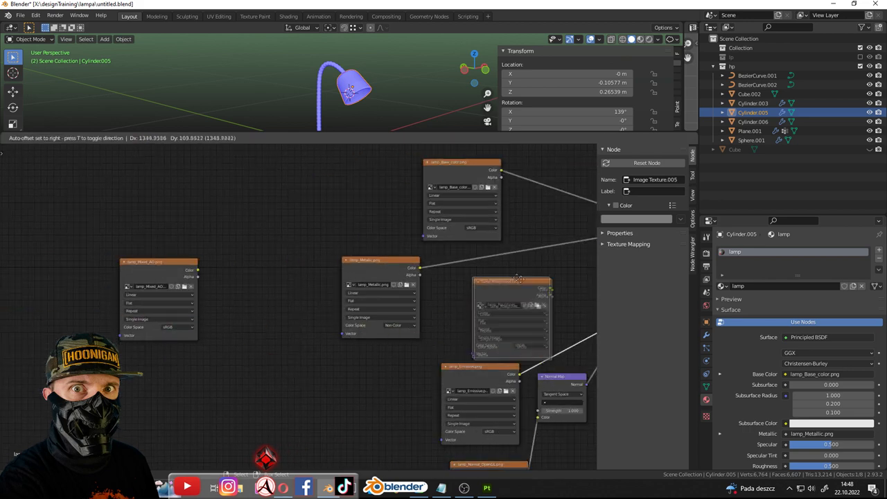
scroll(491, 273, "up", 2)
middle_click_drag(421, 289, 285, 313)
left_click_drag(276, 317, 419, 287)
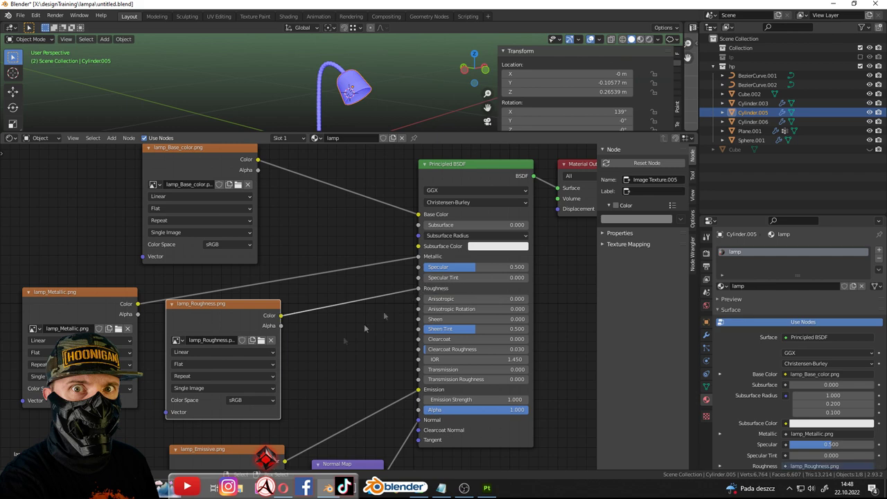
left_click(251, 400)
left_click(255, 359)
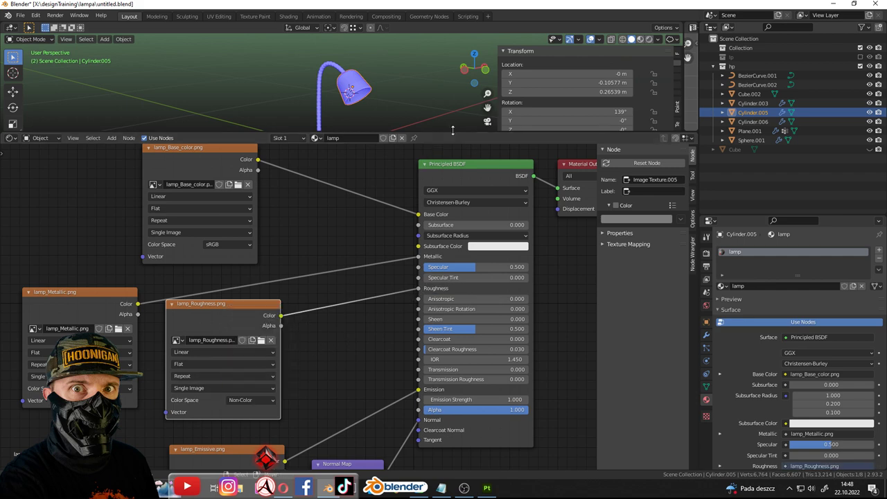
left_click_drag(349, 250, 355, 240)
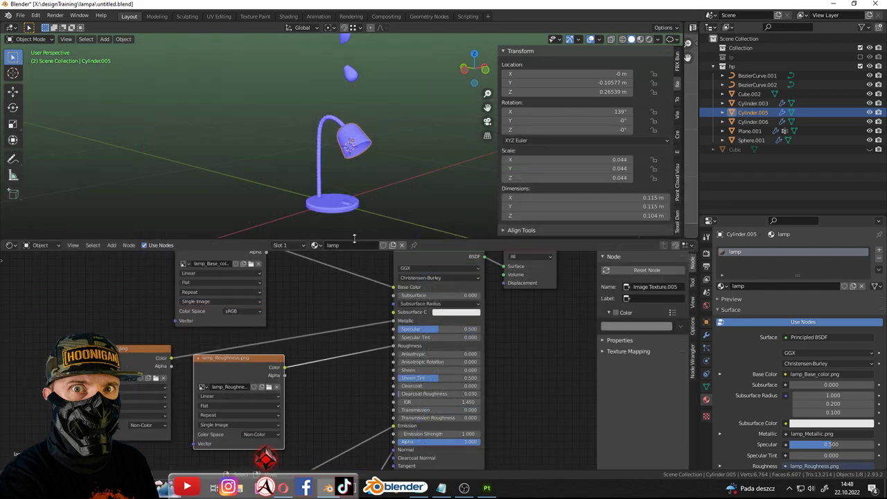
key("ctrl+s")
Turn off face orientation, hide the side panel, and switch to Material Preview shading
left_click(600, 39)
left_click(542, 207)
scroll(398, 164, "down", 3)
left_click_drag(471, 238, 450, 390)
key("n")
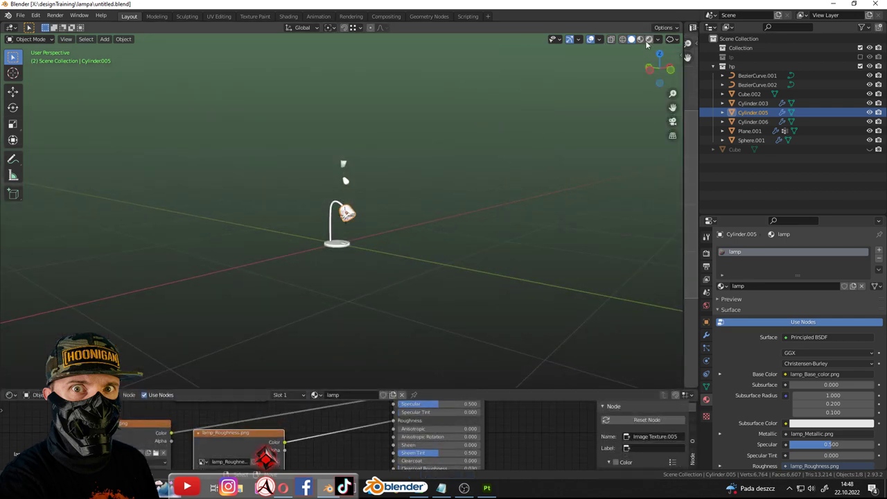
left_click(644, 42)
scroll(408, 136, "up", 4)
scroll(381, 173, "up", 3)
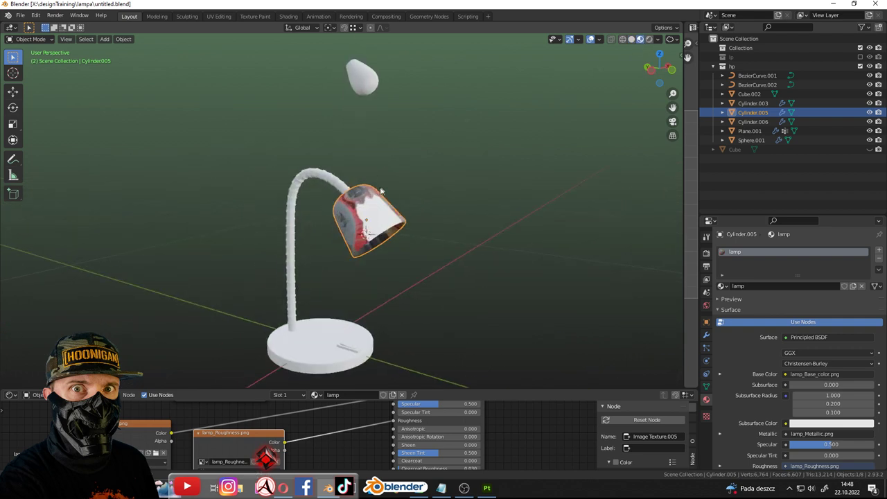
mouse_move(361, 206)
middle_mouse_down()
mouse_move(414, 195)
mouse_move(385, 208)
middle_mouse_up()
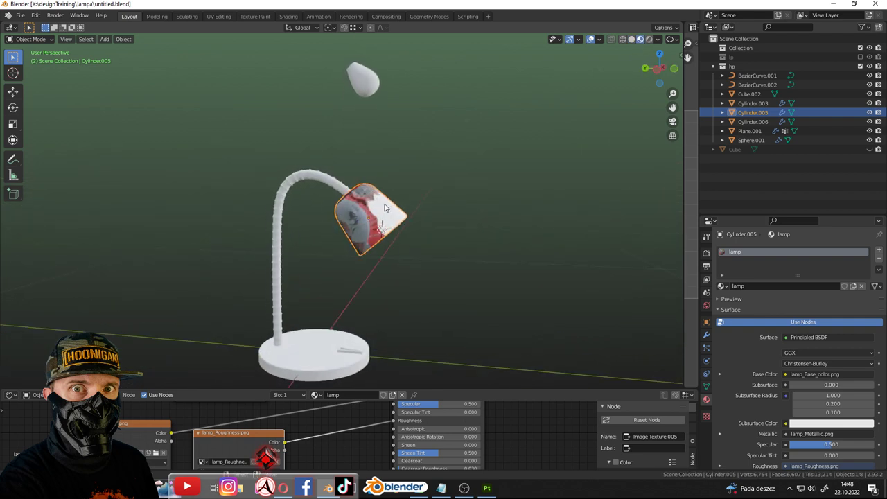
Swap the hp collection for the lp collection and give the shade the lamp material
left_click(860, 66)
left_click(860, 57)
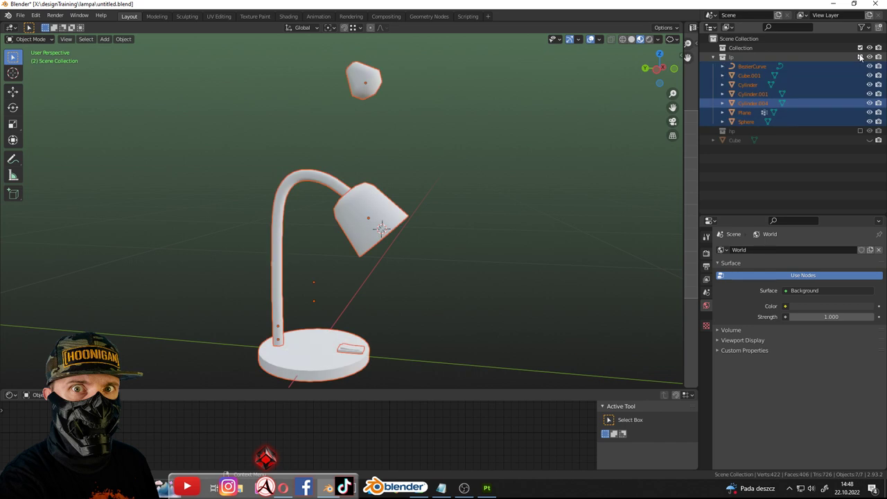
left_click(356, 208)
left_click(723, 286)
left_click(763, 299)
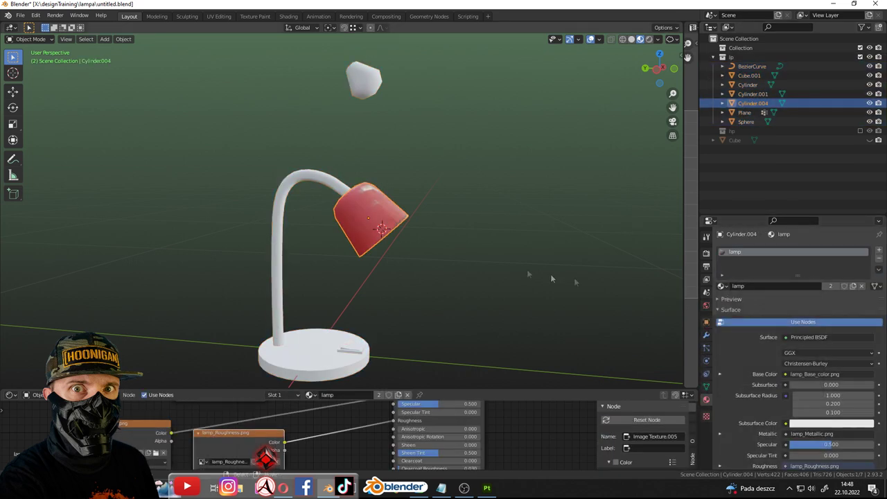
Select all objects and link the lamp material to them with Ctrl+L
scroll(430, 194, "down", 3)
key("a")
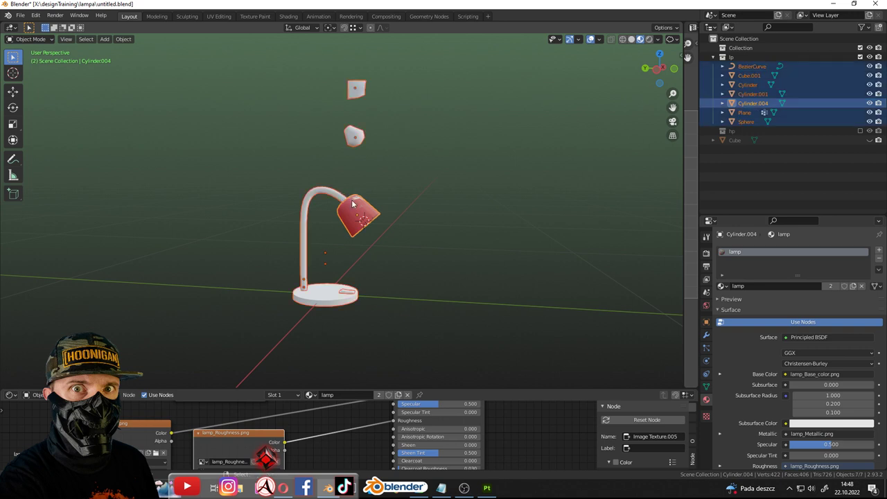
key("u")
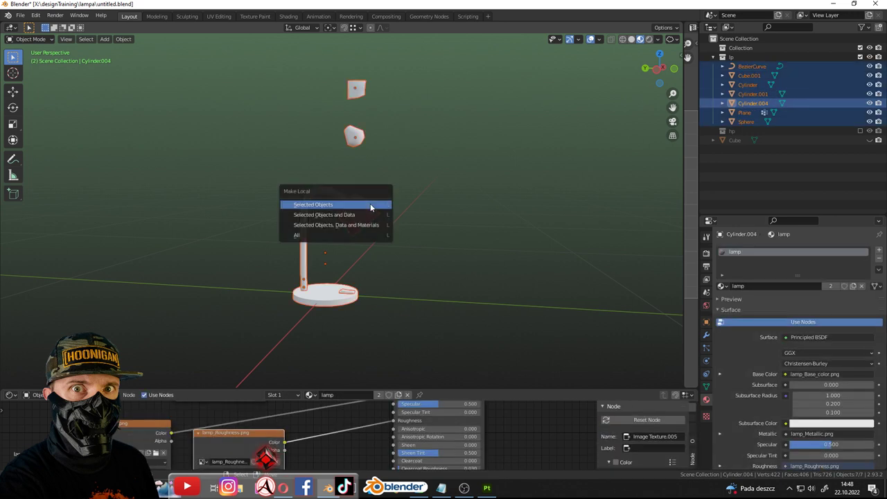
key("Escape")
key("ctrl+l")
key("m")
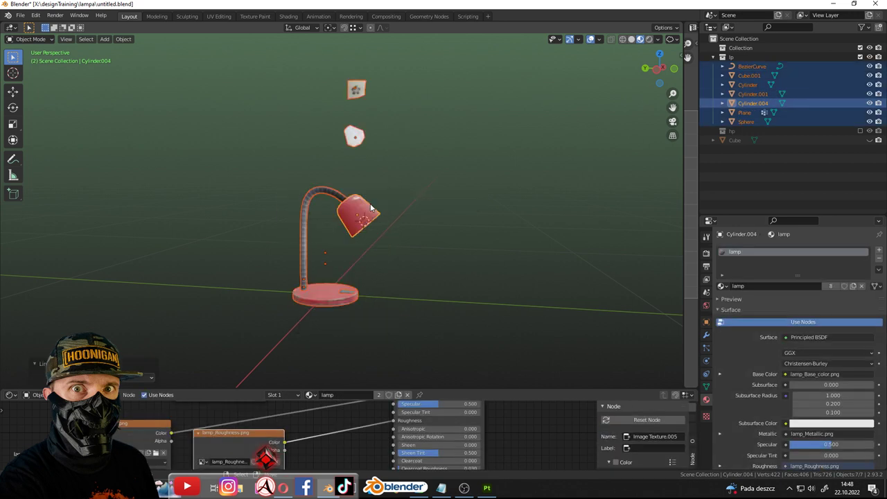
Move the floating sphere straight down along Z into the lampshade
left_click(329, 74)
mouse_move(373, 176)
middle_mouse_down()
mouse_move(330, 75)
mouse_move(385, 157)
mouse_move(422, 125)
mouse_move(471, 153)
mouse_move(392, 134)
mouse_move(420, 126)
mouse_move(356, 135)
mouse_move(340, 102)
middle_mouse_up()
scroll(373, 103, "down", 3)
key("g")
key("z")
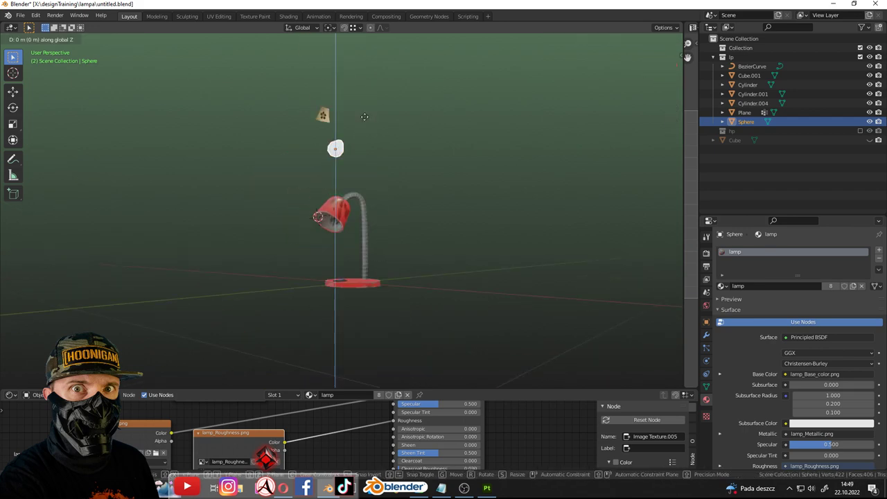
left_click(362, 179)
Frame the lampshade in a full-window view and select the sticker plane
key("KP_Decimal")
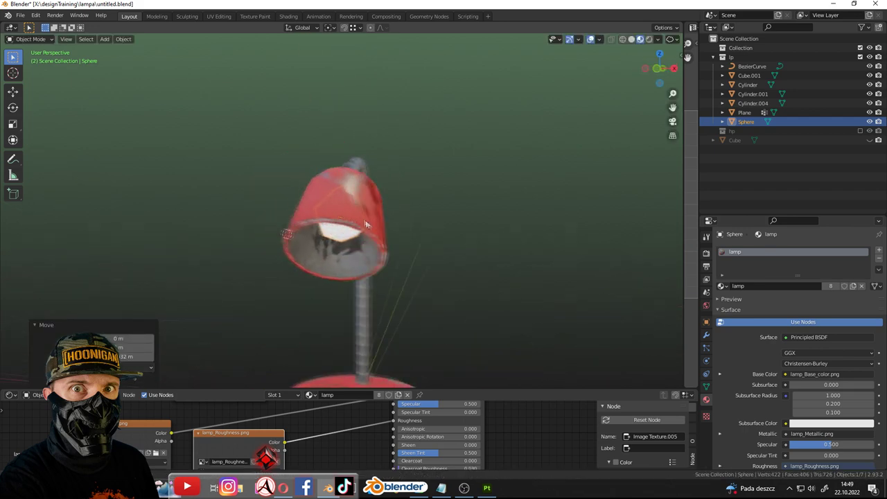
key("ctrl+alt+space")
scroll(441, 210, "down", 5)
left_click(452, 162)
scroll(451, 162, "up", 3)
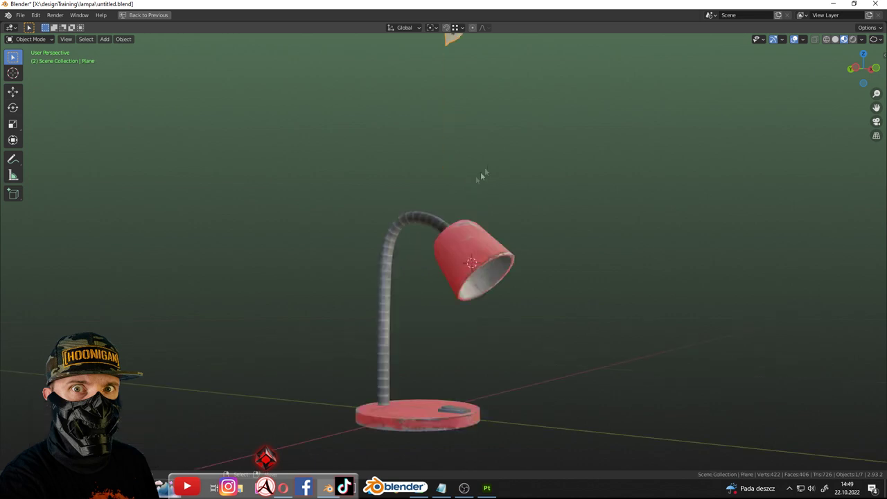
Lower the flower sticker along Z in two moves until it rests on the lampshade
key("g")
key("z")
left_click(478, 382)
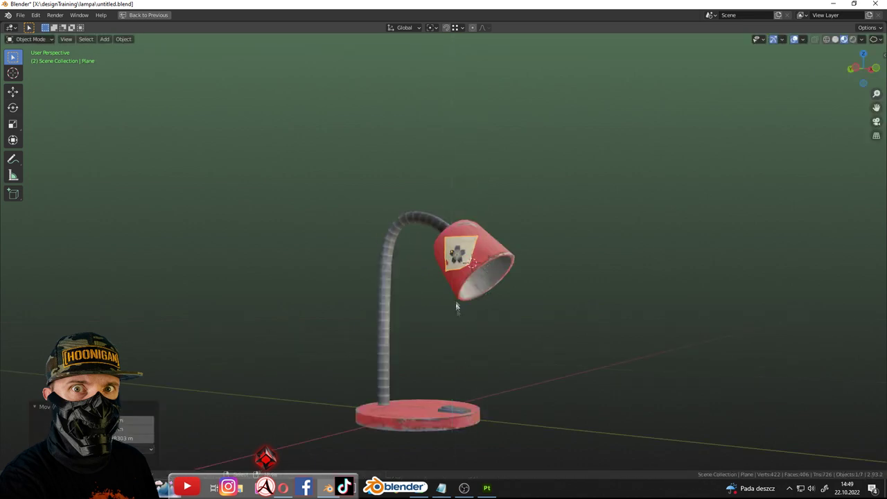
scroll(456, 302, "up", 4)
scroll(472, 319, "up", 3)
key("g")
key("z")
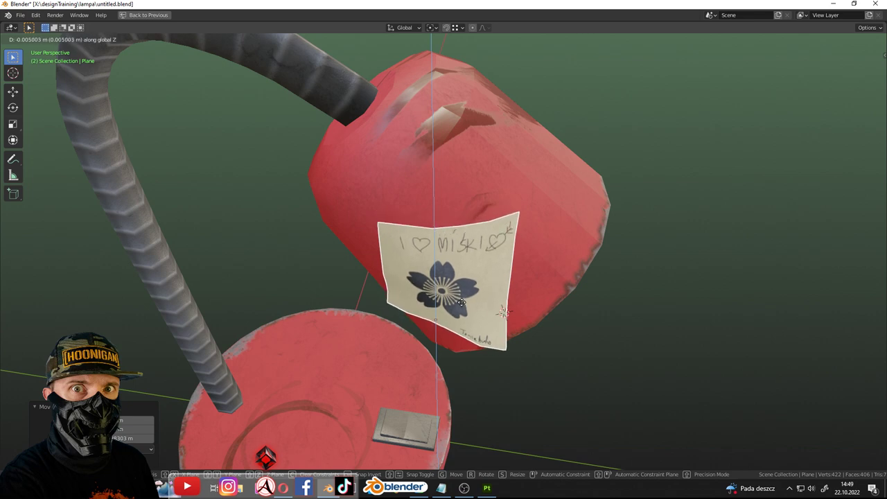
left_click(462, 303)
scroll(444, 222, "down", 5)
scroll(456, 286, "up", 3)
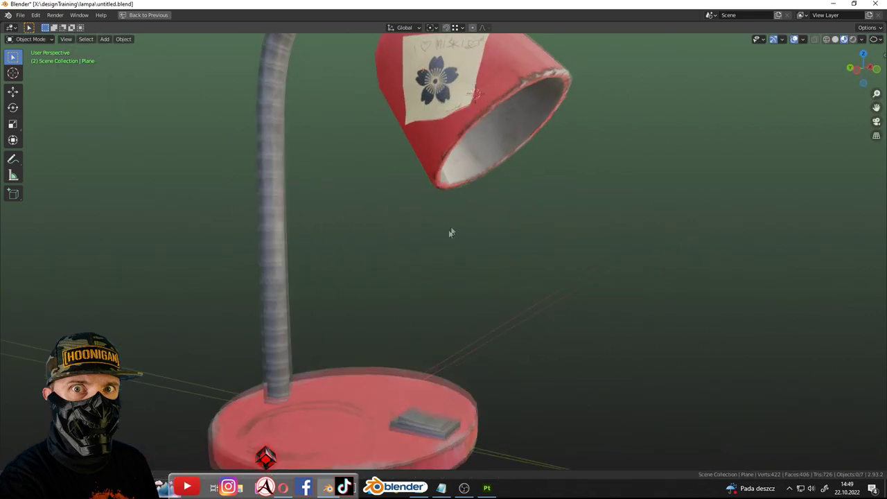
Light the viewport with a different HDRI environment
middle_click_drag(448, 230, 439, 241)
scroll(475, 194, "up", 1)
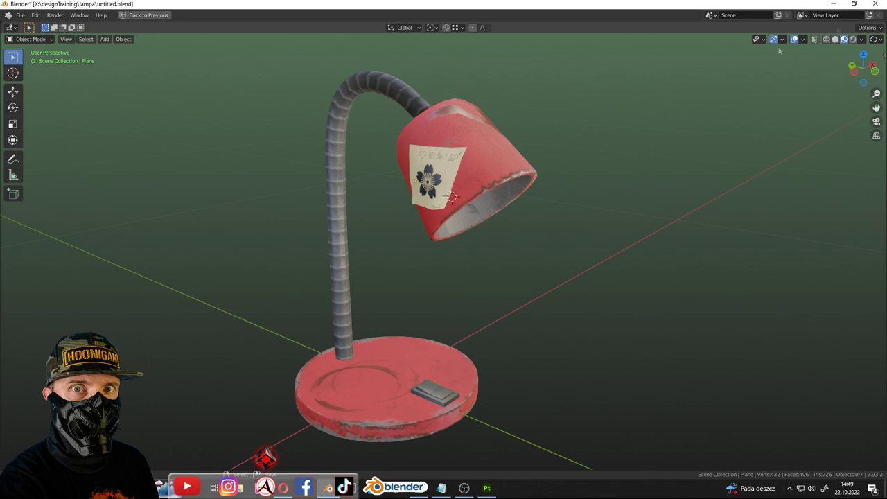
left_click(862, 39)
left_click(815, 116)
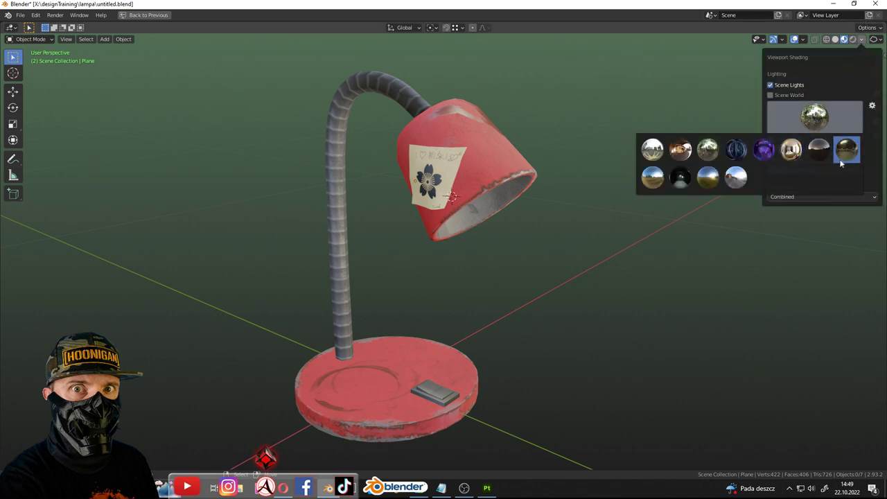
left_click(846, 150)
scroll(538, 204, "down", 2)
Orbit around the lamp, select the lampshade sphere, and restore the full layout
mouse_move(538, 204)
middle_mouse_down()
mouse_move(462, 201)
mouse_move(581, 208)
mouse_move(526, 265)
middle_mouse_up()
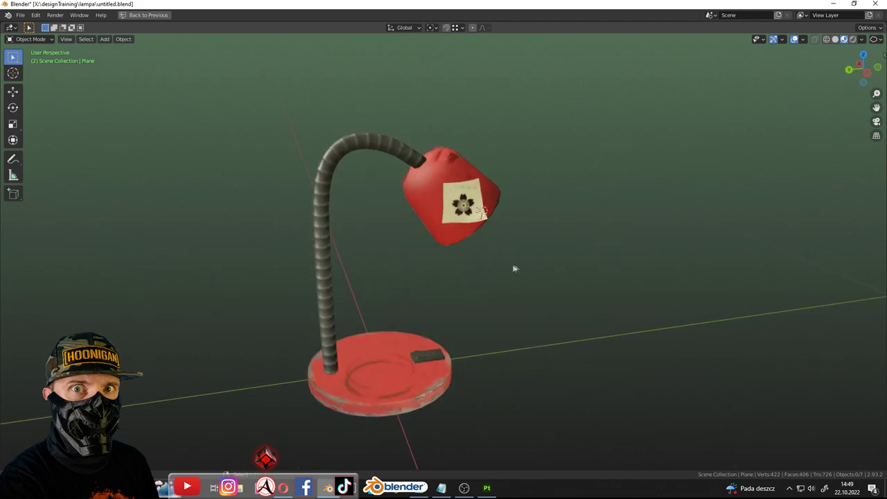
scroll(526, 265, "up", 3)
mouse_move(545, 202)
middle_mouse_down()
mouse_move(446, 216)
mouse_move(541, 190)
mouse_move(499, 83)
middle_mouse_up()
scroll(504, 222, "down", 4)
scroll(541, 190, "up", 3)
left_click(501, 86)
key("ctrl+space")
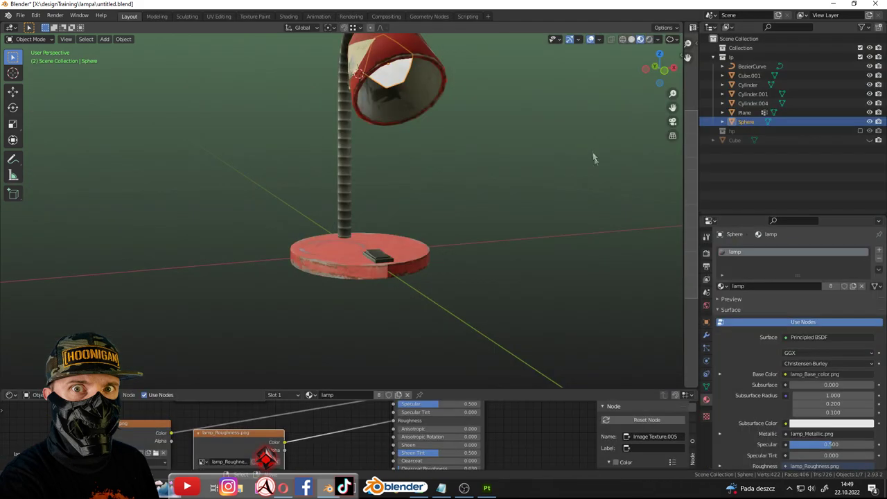
Resize the editors and enable Ambient Occlusion in the render settings
left_click_drag(495, 390, 503, 174)
middle_click_drag(471, 341, 527, 331)
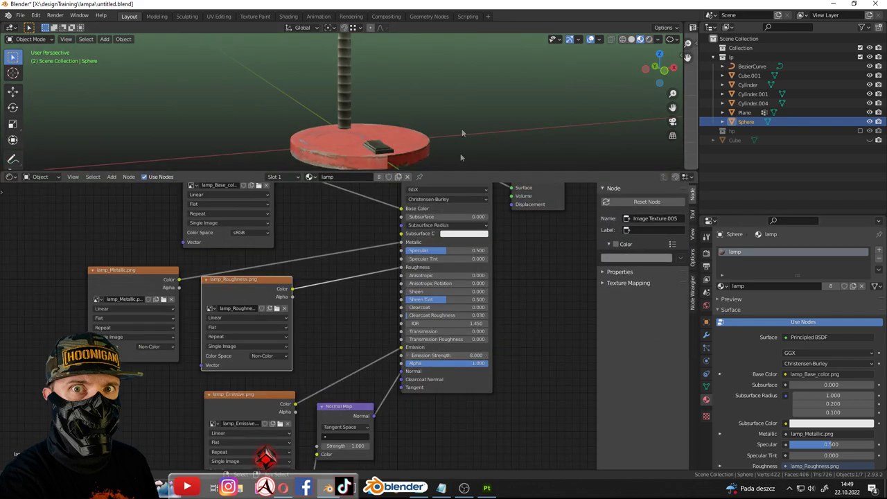
scroll(443, 139, "down", 3)
middle_click_drag(444, 139, 446, 143)
scroll(446, 144, "up", 3)
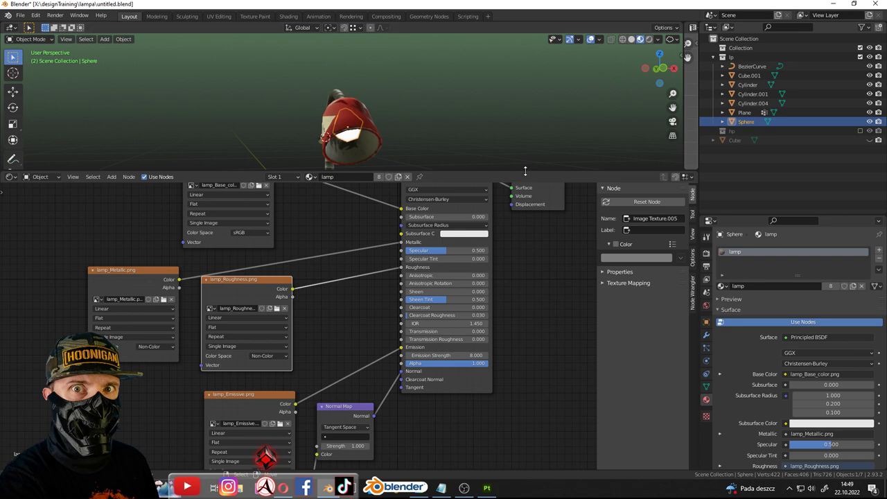
left_click_drag(525, 170, 513, 307)
middle_click_drag(502, 254, 554, 188)
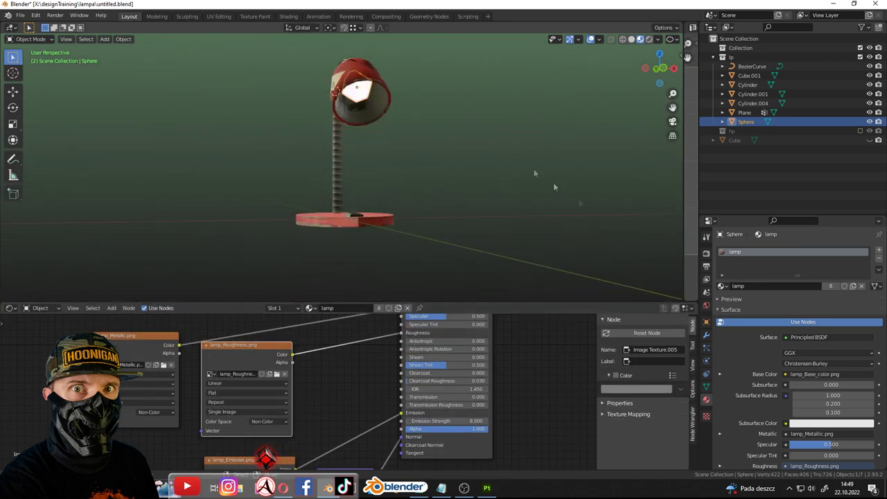
left_click(706, 255)
left_click(725, 308)
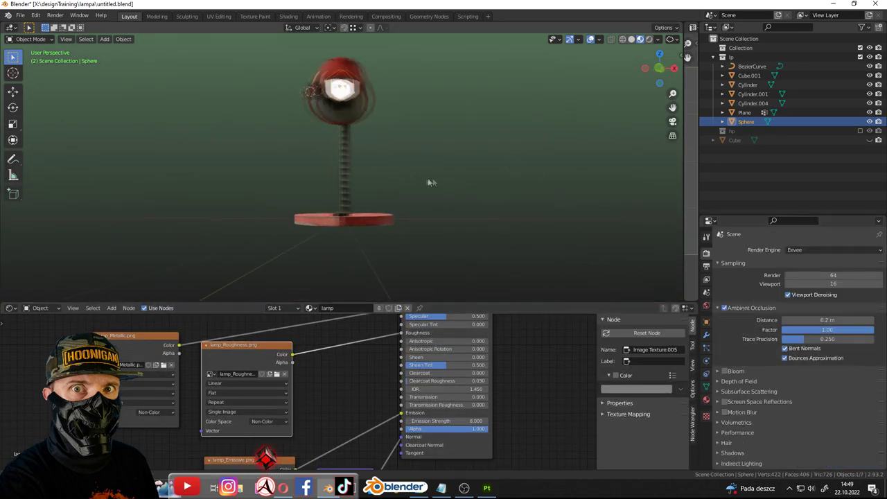
Enable Bloom, expand its settings, and view the glowing lamp
middle_click_drag(430, 184, 402, 190)
scroll(742, 347, "down", 3)
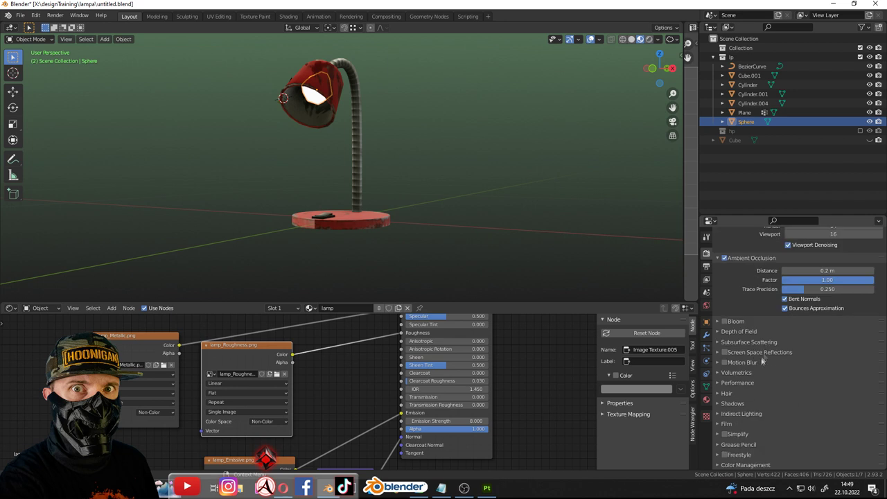
left_click(726, 321)
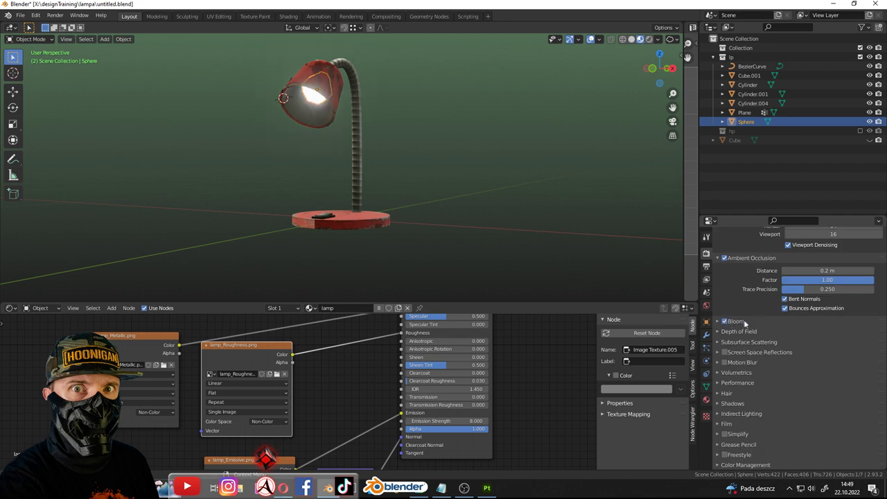
left_click(744, 320)
mouse_move(416, 173)
middle_mouse_down()
mouse_move(382, 190)
mouse_move(420, 204)
mouse_move(505, 289)
mouse_move(515, 242)
mouse_move(442, 305)
mouse_move(471, 277)
mouse_move(479, 288)
middle_mouse_up()
Maximise the 3D view and enter Edit Mode on the lamp base
key("ctrl+space")
left_click(471, 278)
key("Tab")
Re-run UV mapping on the lamp base through the F3 'uv' search
key("Tab")
scroll(478, 287, "down", 2)
scroll(507, 287, "up", 3)
key("Tab")
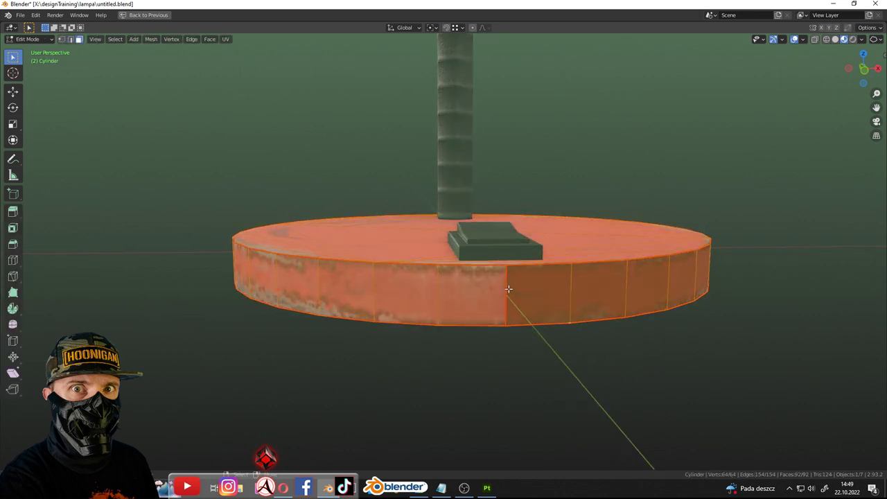
key("F3")
type("uv")
key("Down")
key("Return")
key("Tab")
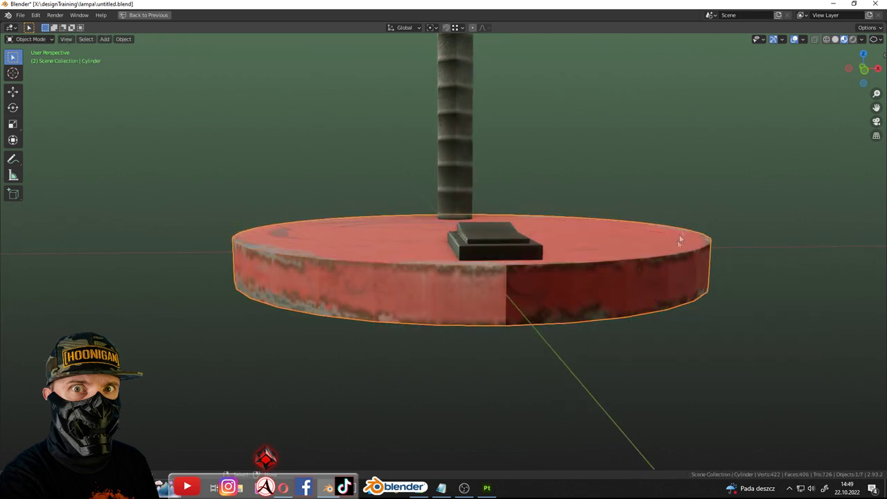
key("ctrl+space")
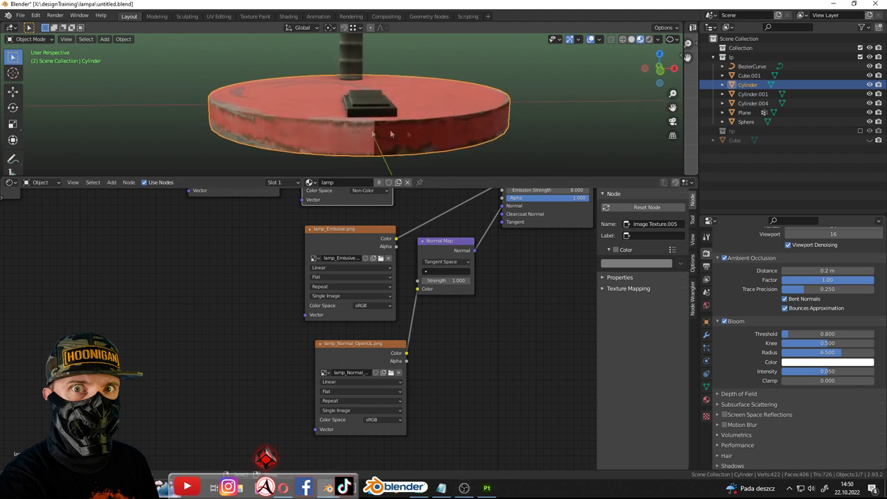
Set the lamp_Normal_OpenGL.png image's colour space to Non-Color
left_click(375, 420)
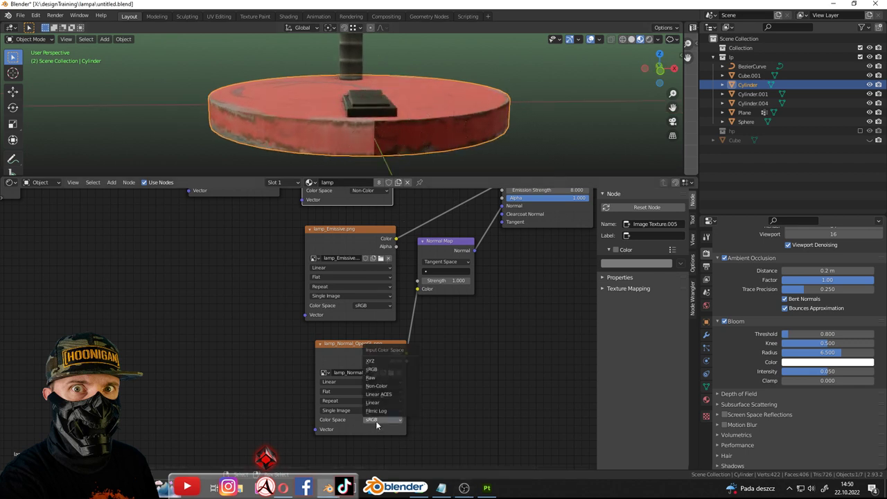
left_click(389, 387)
left_click_drag(478, 178, 478, 267)
key("ctrl+alt+space")
scroll(460, 260, "down", 5)
Deselect the base and orbit in close to inspect its red texture
middle_click_drag(460, 259, 412, 198)
scroll(467, 197, "up", 3)
mouse_move(466, 197)
middle_mouse_down()
mouse_move(487, 338)
mouse_move(462, 300)
middle_mouse_up()
left_click(471, 302)
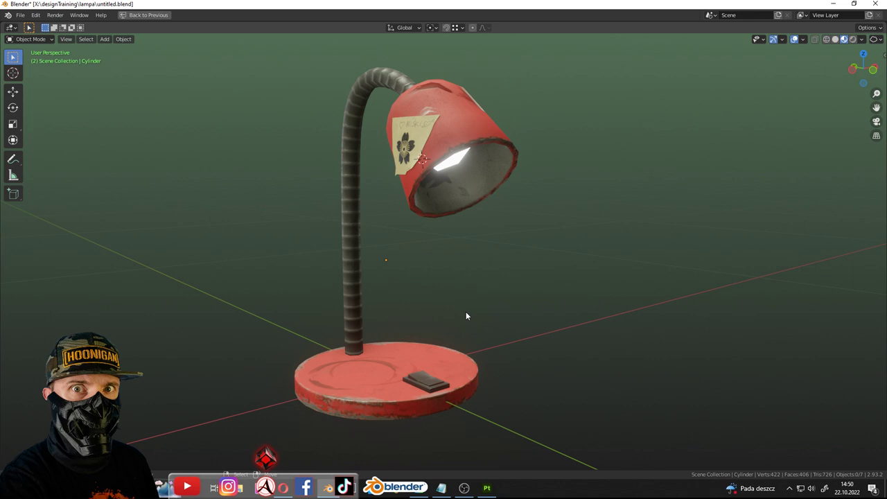
mouse_move(466, 316)
middle_mouse_down()
mouse_move(465, 293)
mouse_move(352, 293)
mouse_move(439, 266)
mouse_move(509, 283)
mouse_move(471, 293)
middle_mouse_up()
scroll(418, 270, "up", 3)
Snap the 3D cursor to a vertical side edge of the lamp base
key("Tab")
left_click(450, 315)
key("shift+s")
left_click(437, 312)
key("Tab")
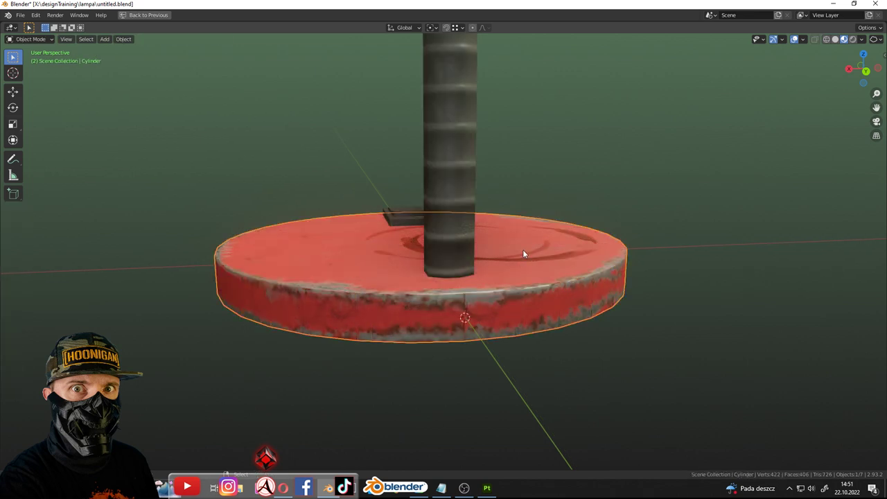
Add a cube at the base's edge and shrink it to a small box
key("shift+a")
left_click(570, 38)
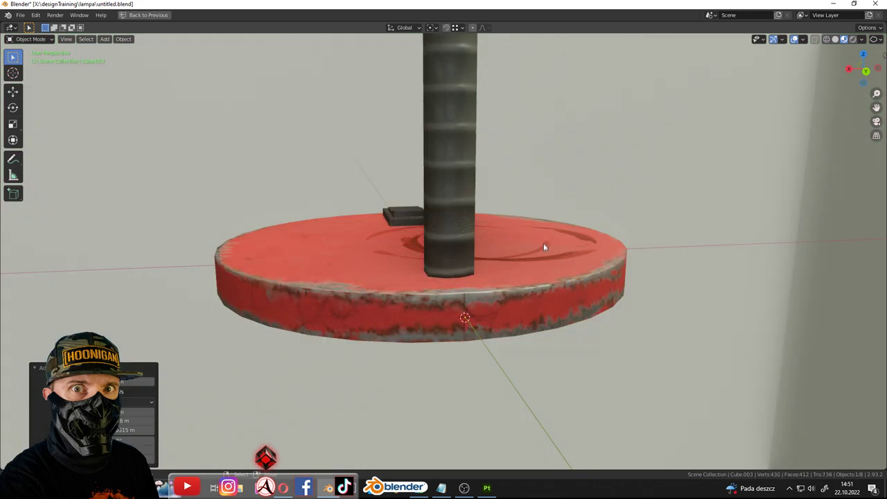
key("s")
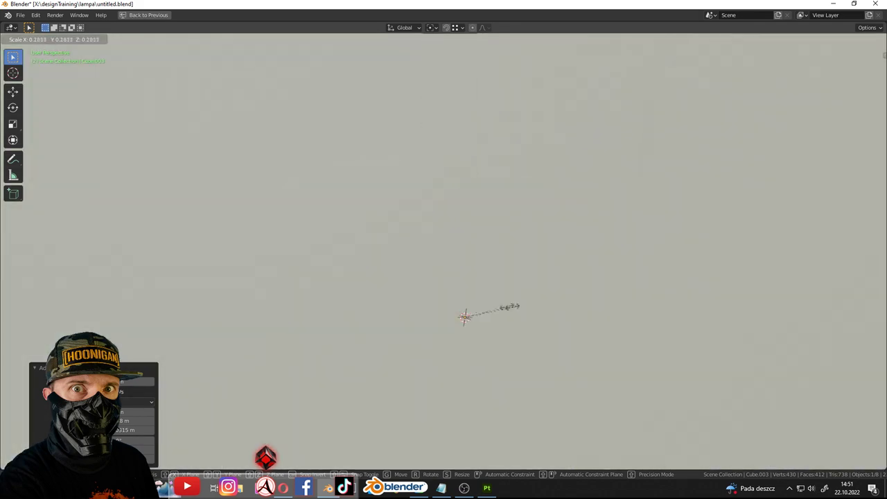
left_click(509, 306)
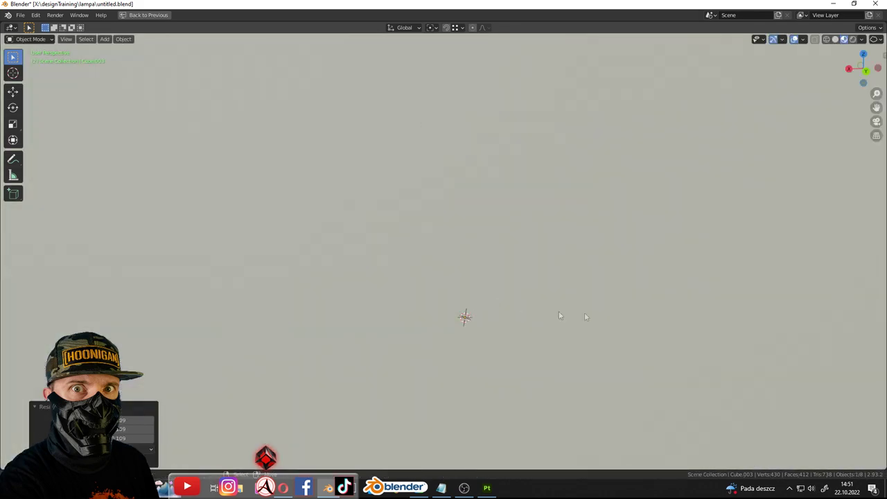
key("s")
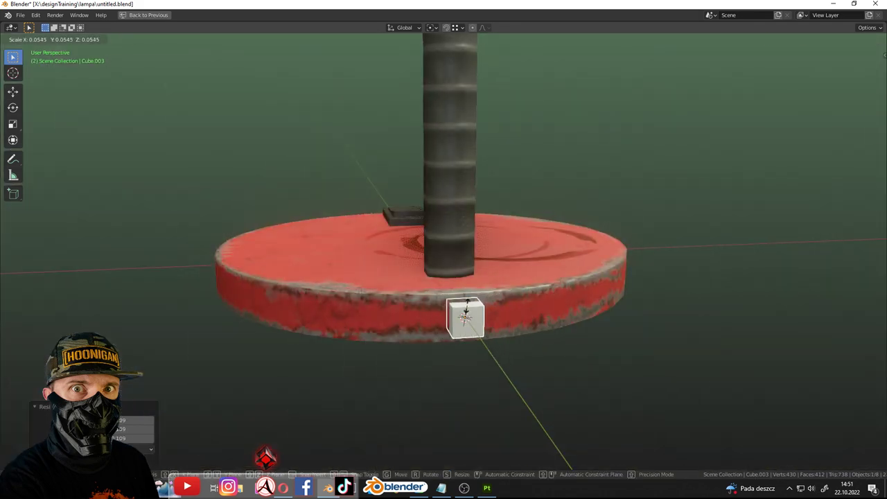
left_click(467, 305)
In Edit Mode, dissolve one edge of the small cube to form a triangular shape
key("Tab")
scroll(504, 325, "up", 1)
scroll(504, 326, "up", 1)
scroll(513, 312, "up", 1)
scroll(519, 301, "up", 1)
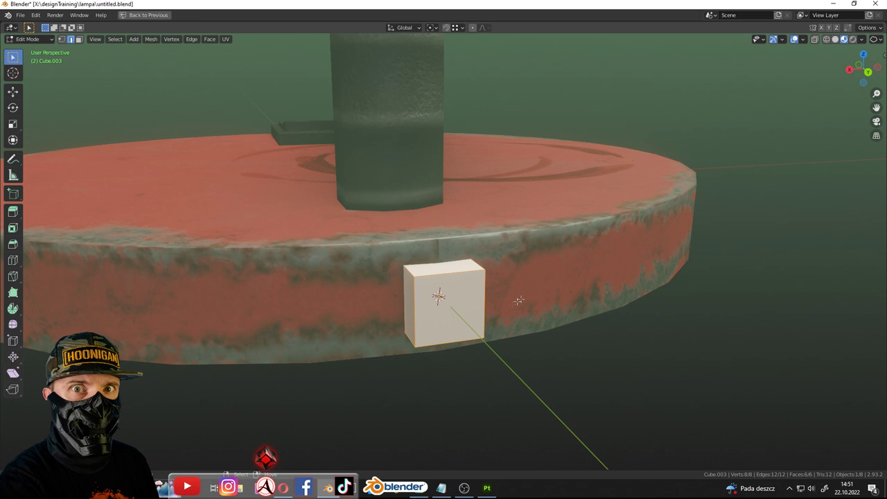
middle_click_drag(519, 300, 619, 346)
key("ctrl+x")
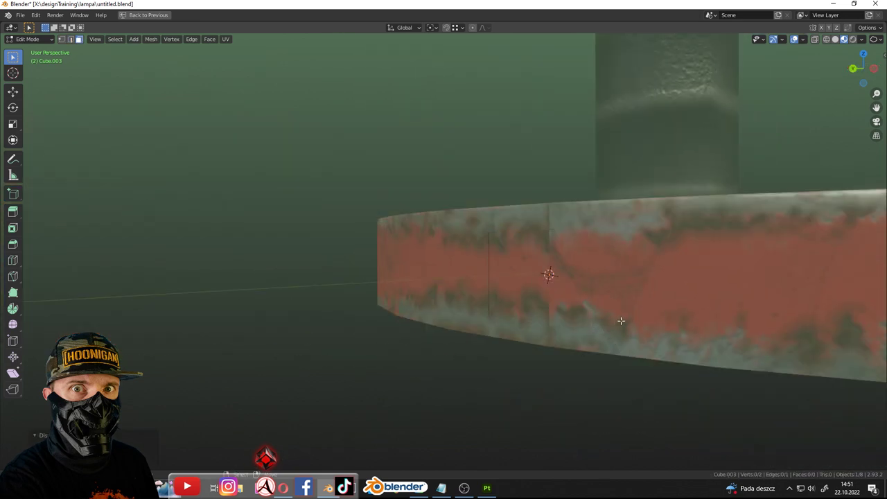
key("ctrl+z")
right_click(577, 318)
key("Escape")
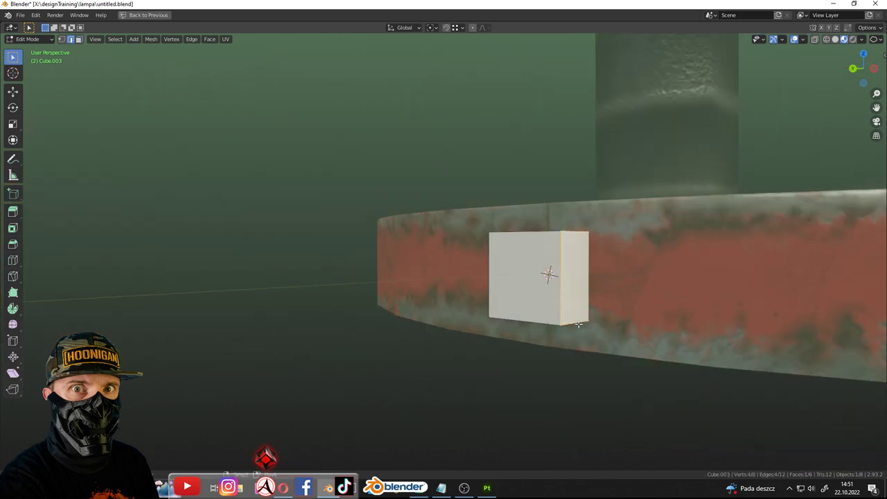
key("ctrl+x")
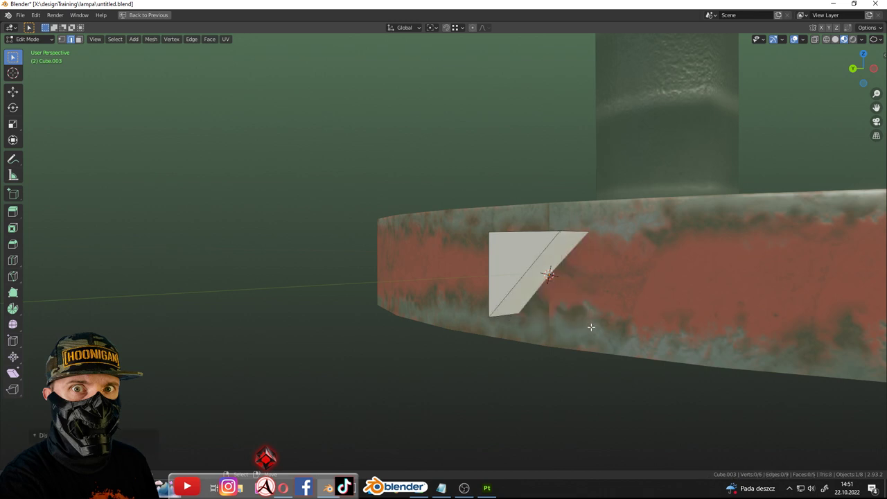
Move the wedge's triangle along Z and delete one of its faces
middle_click_drag(581, 315, 558, 283)
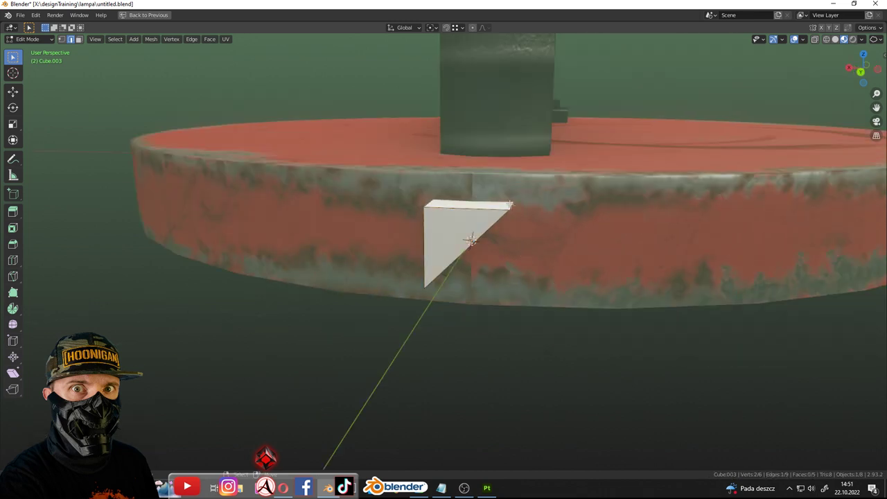
middle_click_drag(510, 205, 534, 256)
key("g")
key("z")
left_click(539, 258)
key("x")
left_click(485, 275)
mouse_move(485, 276)
middle_mouse_down()
mouse_move(680, 276)
mouse_move(547, 263)
middle_mouse_up()
Snap the 3D cursor to the selection and set the wedge's origin to the 3D cursor
key("shift+s")
left_click(549, 249)
key("Tab")
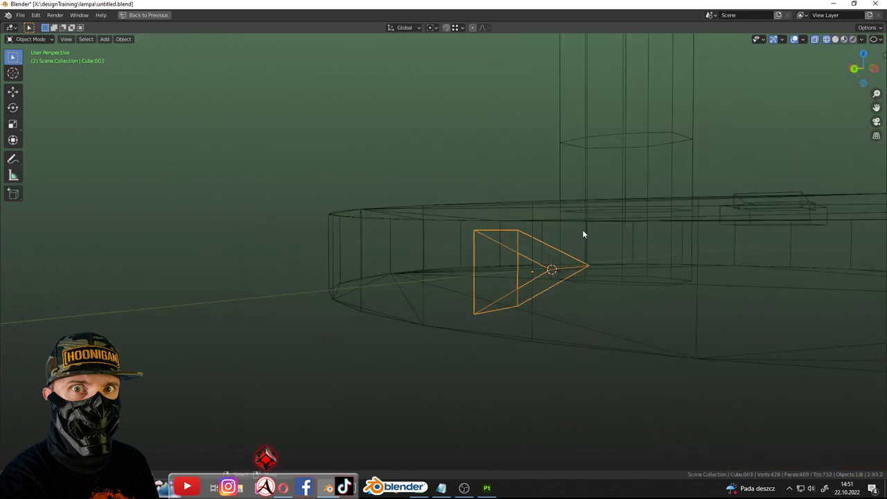
key("ctrl+alt+shift+c")
left_click(580, 231)
Move the piece along Y, scale it excluding X, and apply Rotation & Scale
scroll(454, 292, "down", 3)
middle_click_drag(454, 293, 476, 238)
key("g")
key("y")
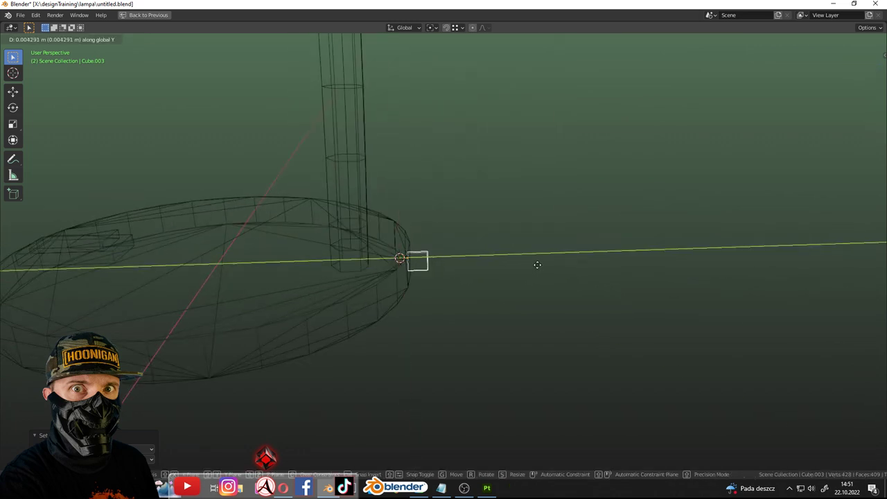
left_click(538, 265)
key("s")
key("shift+x")
left_click(494, 261)
key("ctrl+a")
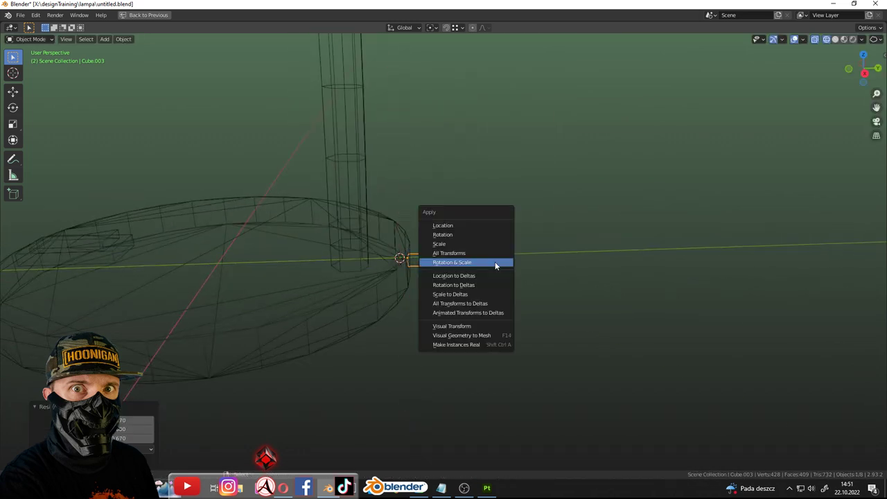
left_click(494, 262)
Add a new Bezier curve at the lamp base
key("shift+a")
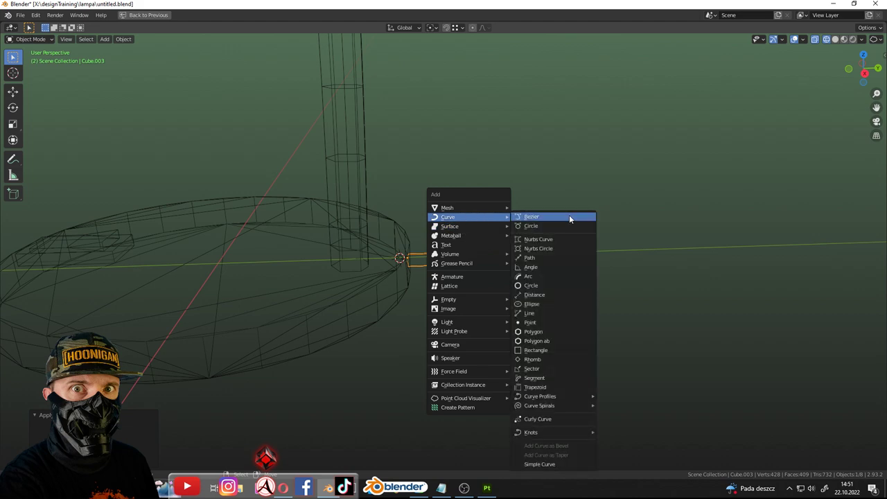
mouse_move(448, 217)
left_click(569, 217)
key("Tab")
middle_click_drag(575, 270, 436, 259)
key("Tab")
Give Cube.003 an Array modifier followed by a Curve modifier
left_click(438, 254)
left_click(436, 252)
key("ctrl+space")
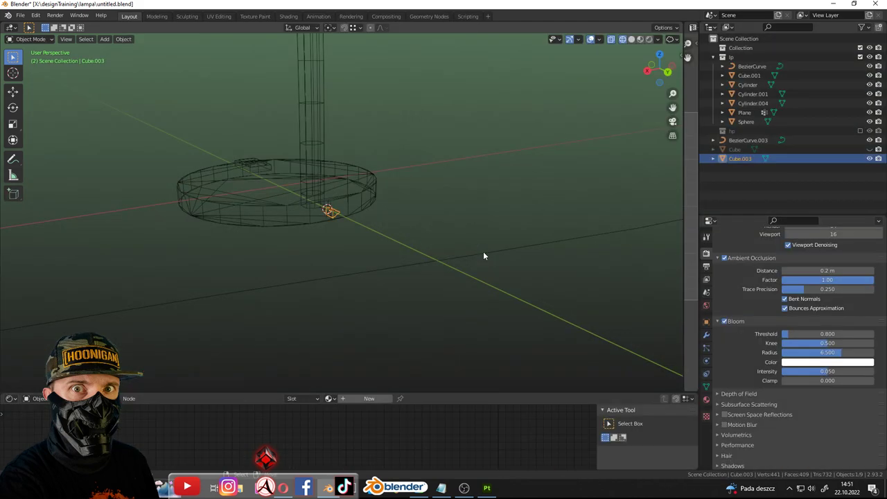
left_click(707, 336)
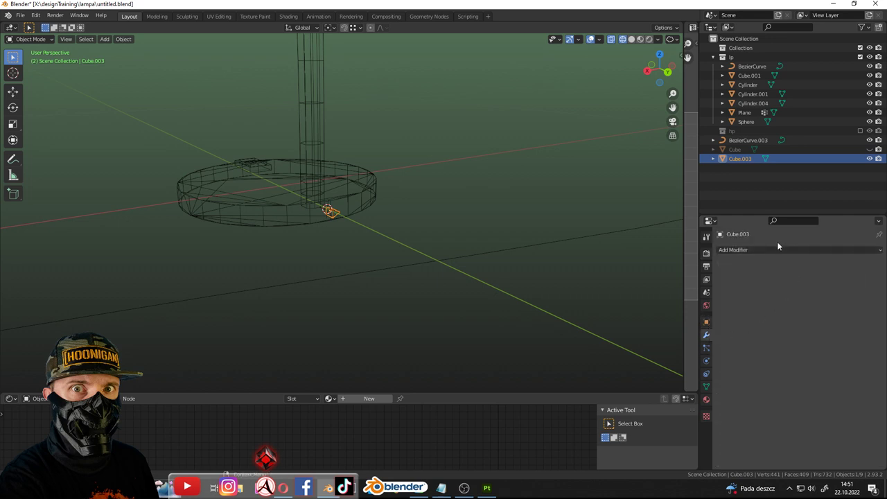
left_click(778, 248)
left_click(722, 275)
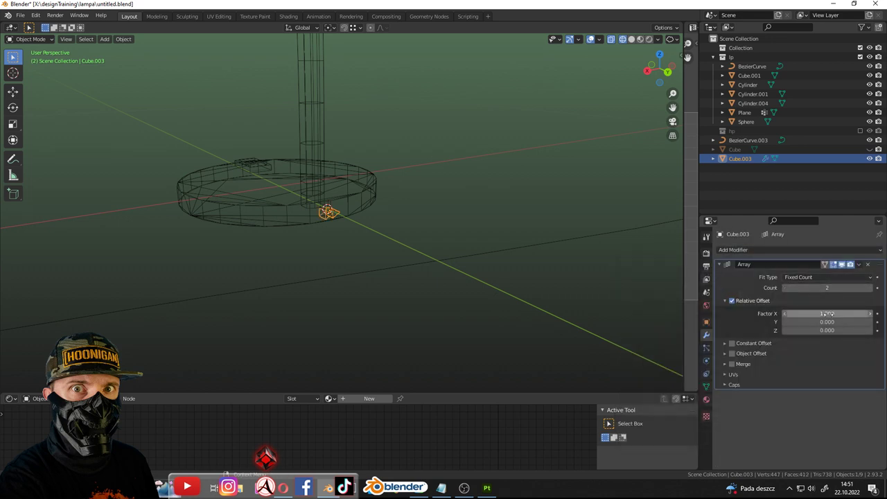
left_click(819, 251)
left_click(778, 294)
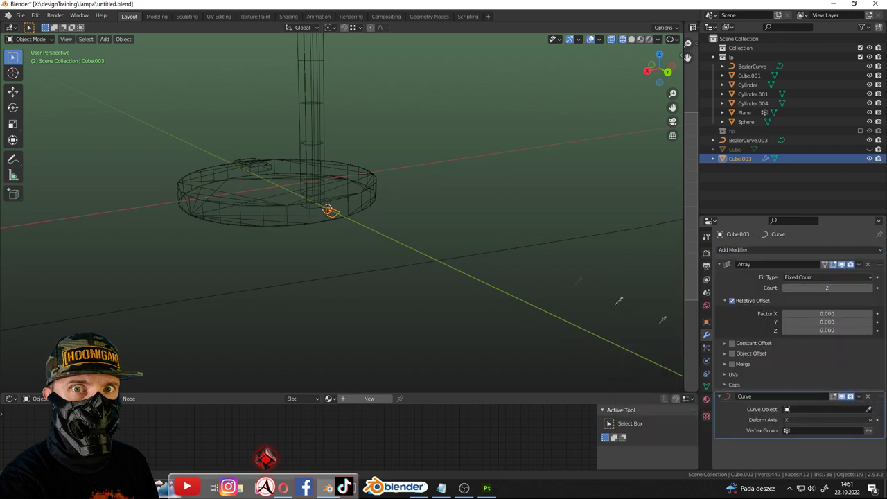
key("Escape")
Shrink BezierCurve.003 to about a third and lower its point and handle to the floor
scroll(463, 254, "down", 3)
left_click(481, 208)
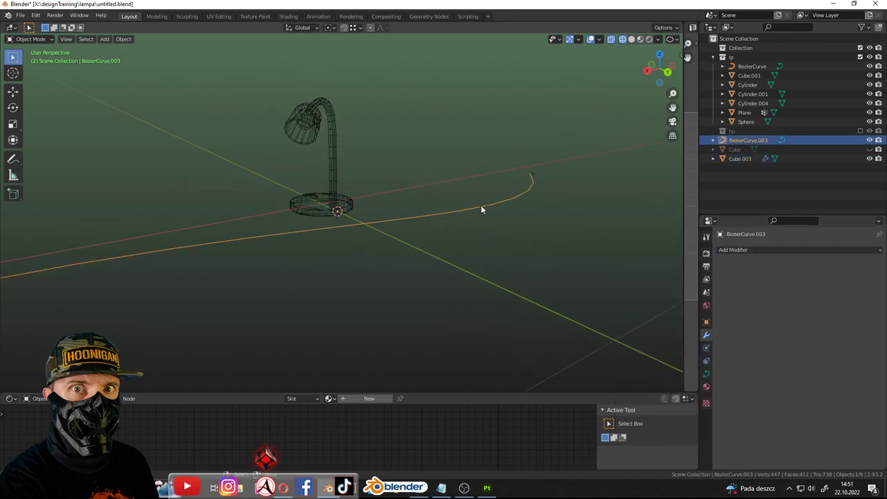
key("Tab")
key("s")
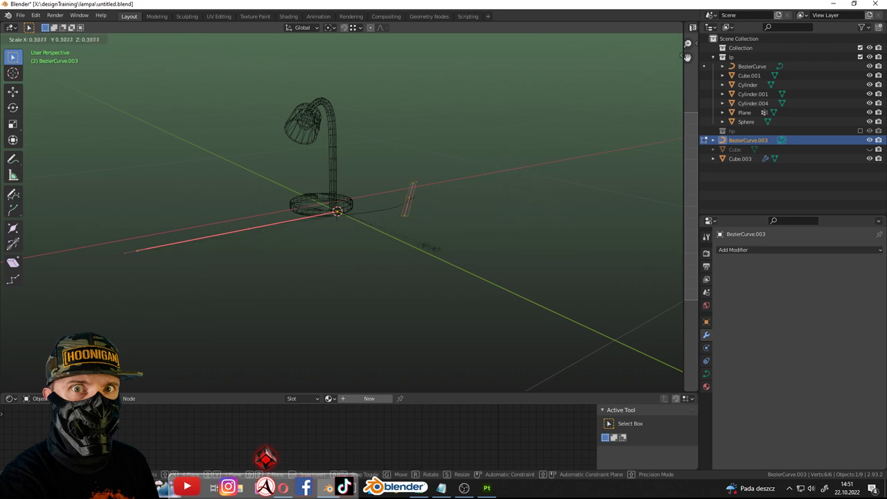
left_click(386, 245)
scroll(386, 245, "up", 3)
middle_click_drag(386, 245, 359, 137)
key("g")
key("z")
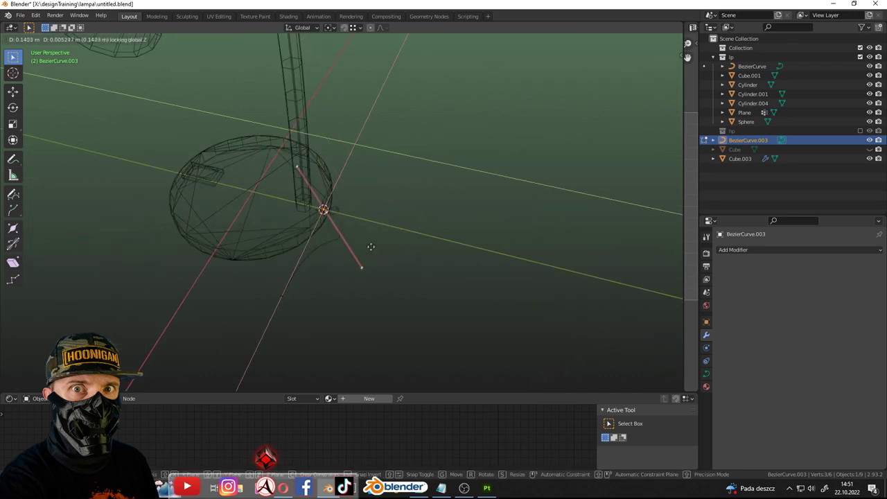
left_click(370, 248)
key("g")
left_click(367, 304)
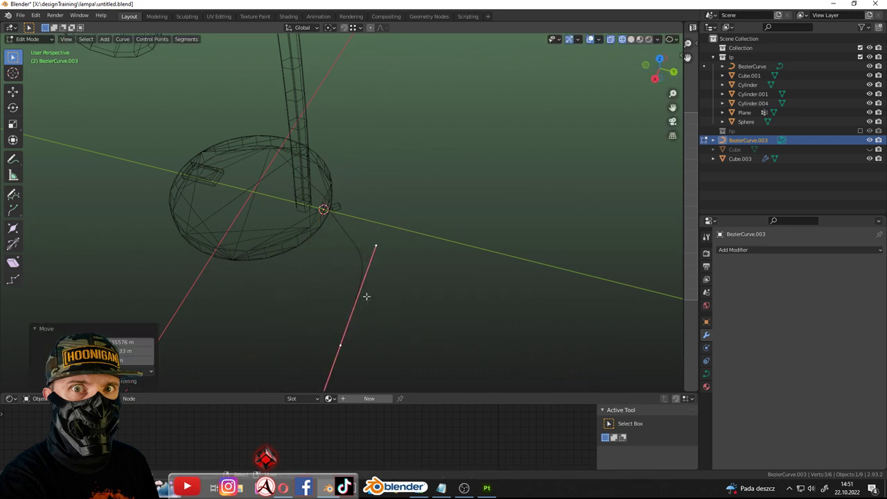
Rotate the curve segment and drag it farther out across the floor, then reselect Cube.003
scroll(367, 304, "down", 4)
key("r")
left_click(412, 325)
key("r")
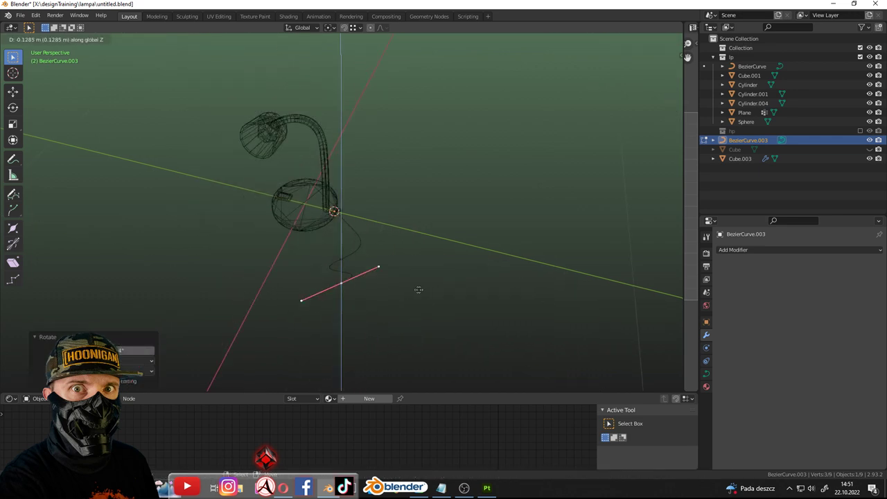
left_click(421, 293)
key("g")
left_click(335, 249)
scroll(335, 250, "up", 5)
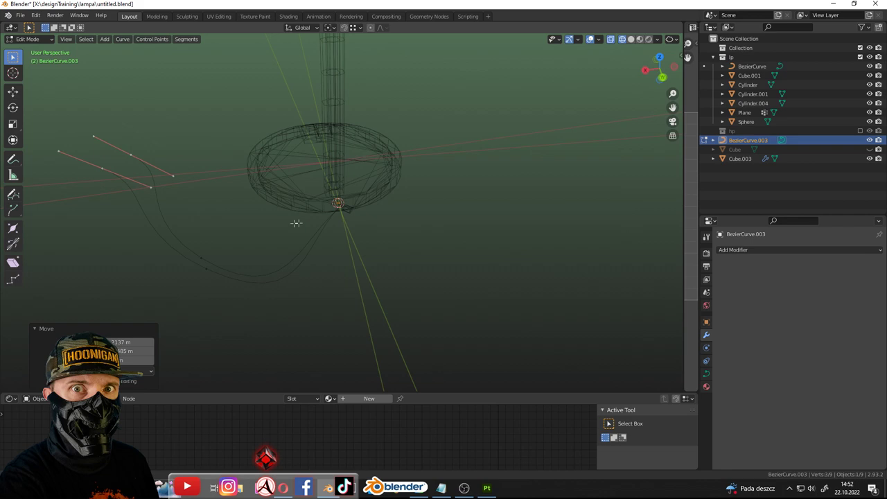
scroll(307, 222, "up", 3)
key("Tab")
scroll(330, 220, "down", 2)
left_click(346, 211)
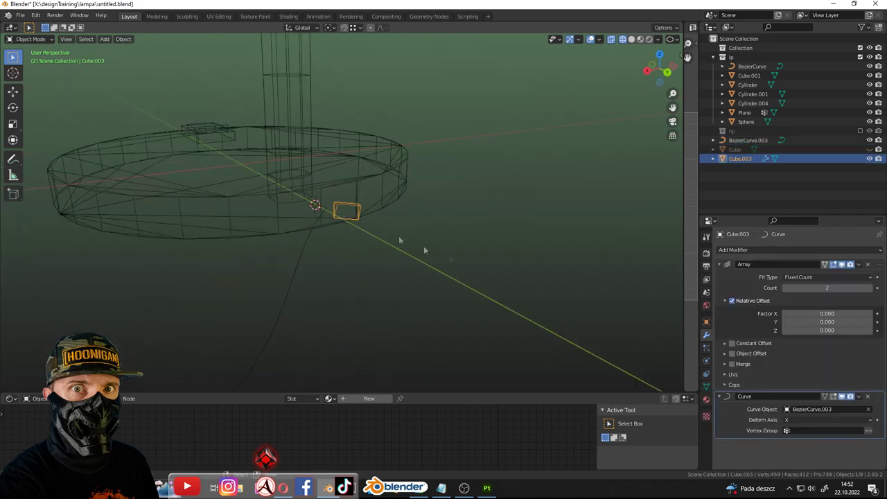
Reselect Cube.003 and snap it onto the 3D cursor
middle_click_drag(377, 228, 337, 256)
left_click(337, 193)
left_click(341, 208)
middle_click_drag(341, 208, 318, 252)
left_click(329, 246)
left_click(316, 203)
key("shift+s")
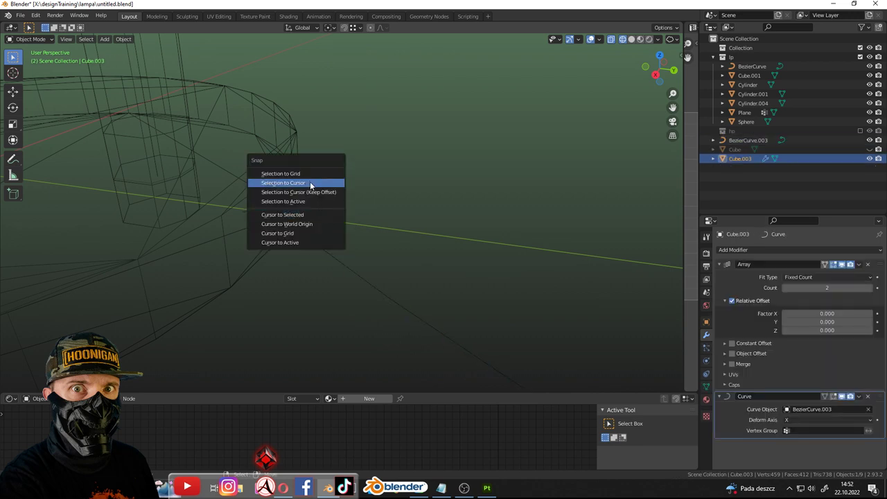
left_click(311, 183)
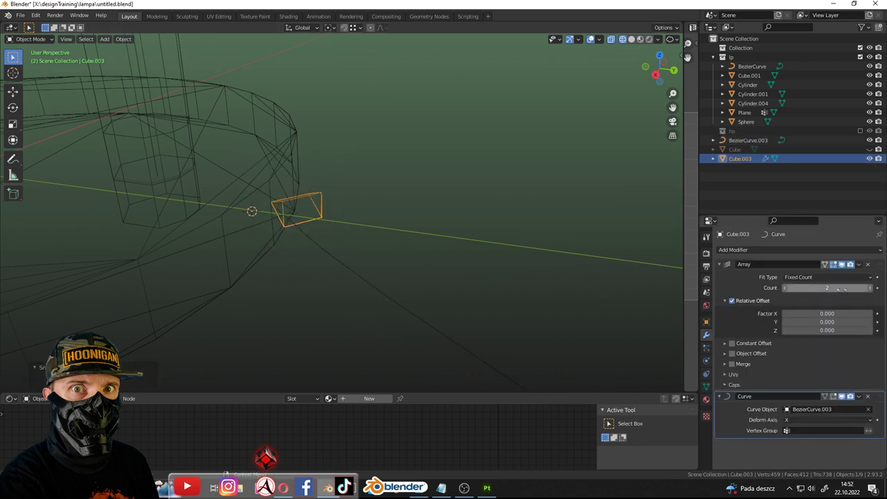
Set the Array count to 13, apply Rotation & Scale, and set Y offset to 1
scroll(442, 232, "down", 5)
mouse_move(442, 232)
middle_mouse_down()
mouse_move(473, 243)
mouse_move(410, 232)
mouse_move(359, 236)
mouse_move(440, 232)
mouse_move(428, 236)
middle_mouse_up()
key("ctrl+a")
left_click(427, 232)
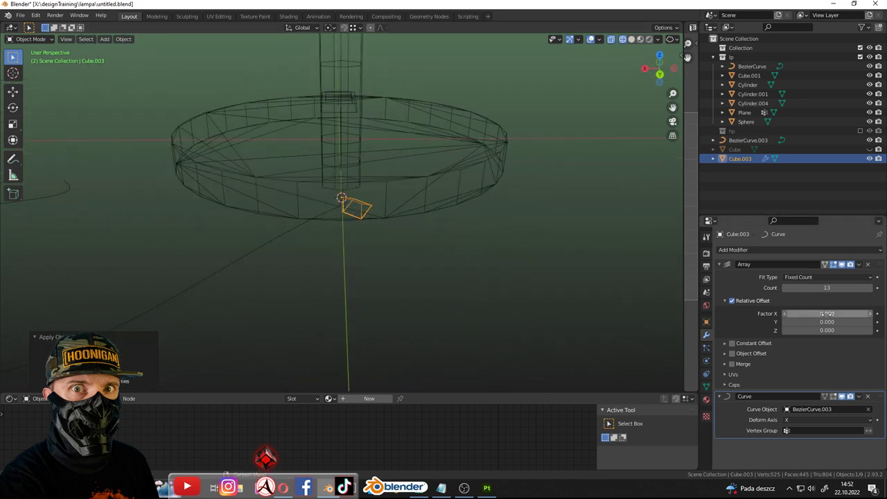
type("1")
key("Return")
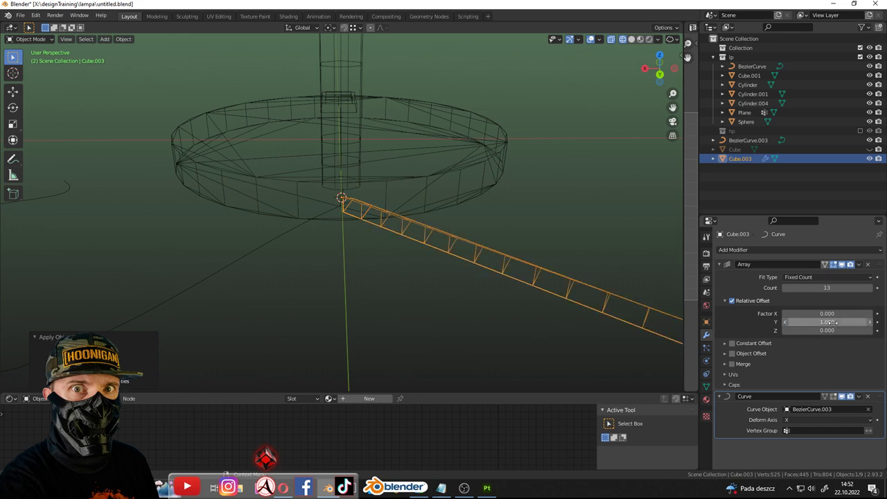
Set the Curve deform axis to -Y and the Array relative Y offset to -1
left_click(816, 420)
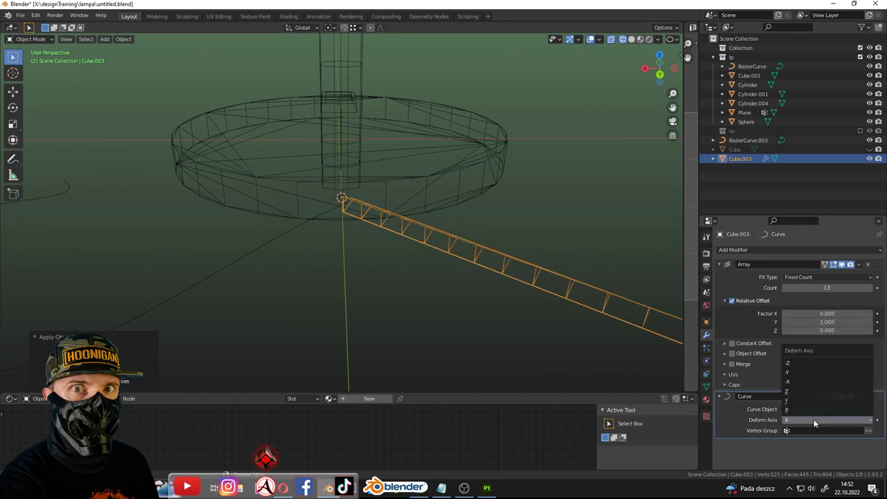
left_click(808, 365)
left_click(835, 420)
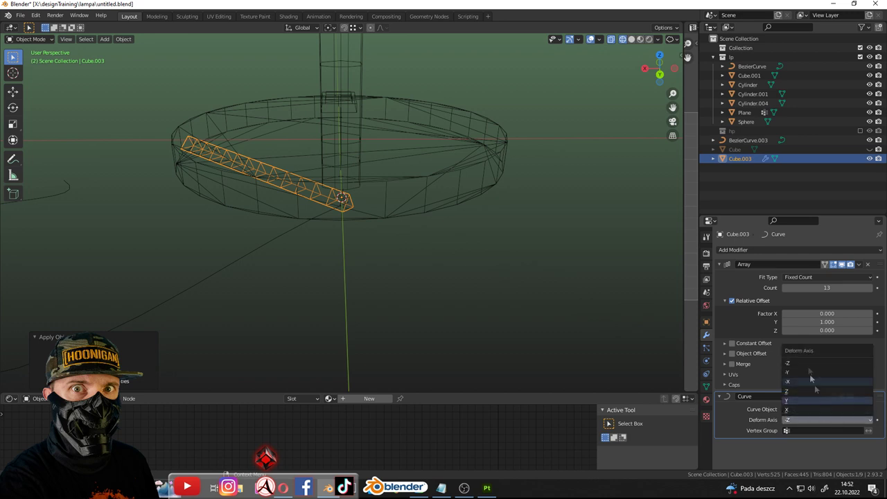
left_click(807, 374)
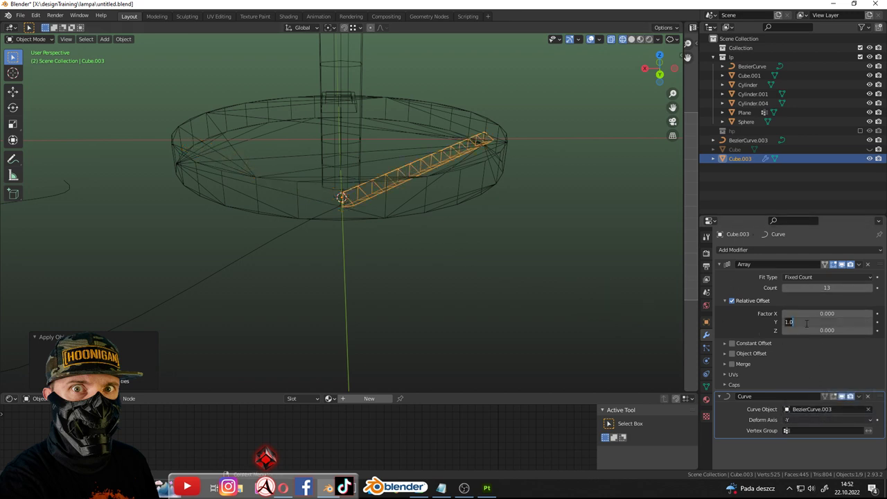
type("-")
key("Return")
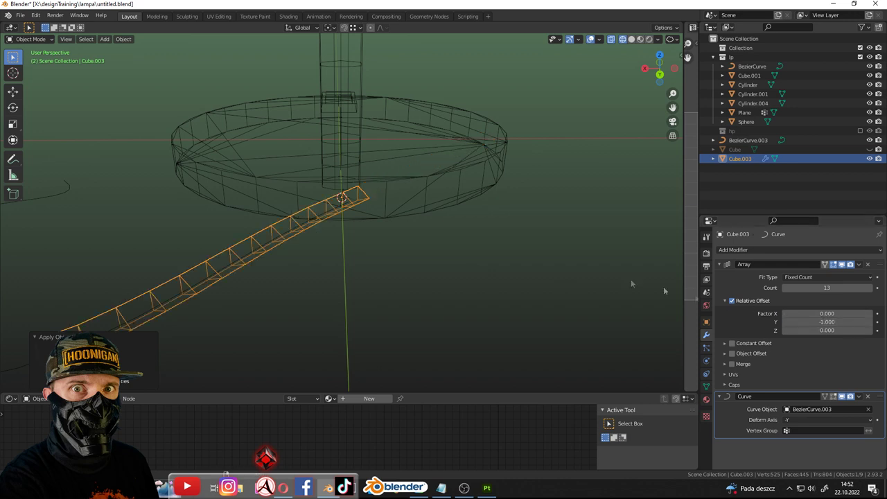
Extend the Array count to 73 so the cable follows the whole path
scroll(390, 214, "down", 3)
middle_click_drag(391, 214, 400, 251)
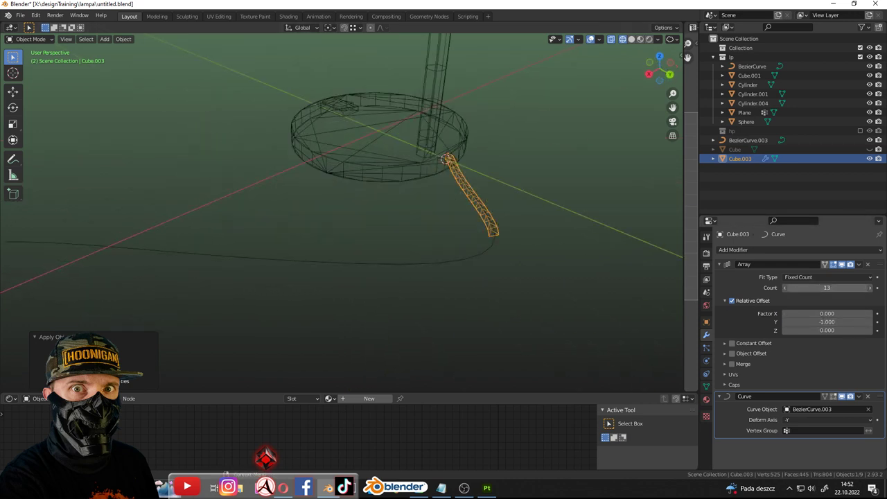
left_click_drag(827, 288, 832, 287)
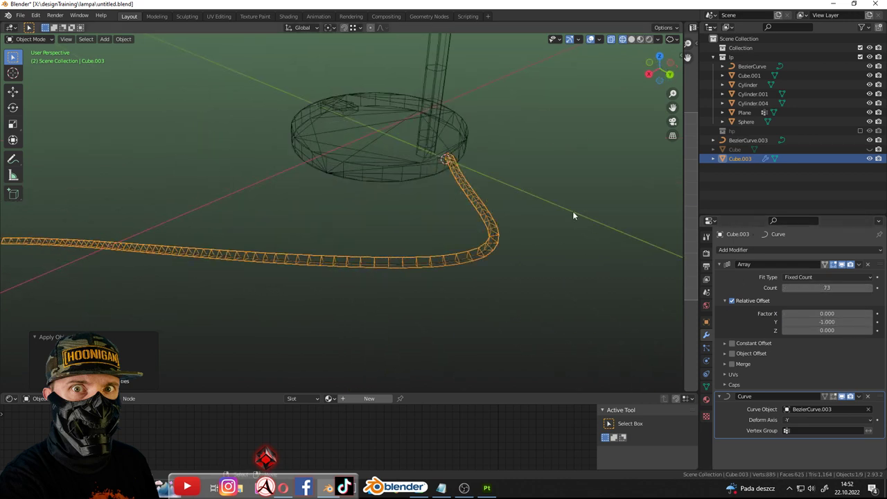
middle_click_drag(468, 205, 234, 225)
scroll(235, 226, "up", 3)
mouse_move(396, 198)
middle_mouse_down()
mouse_move(506, 257)
mouse_move(420, 233)
mouse_move(378, 236)
mouse_move(400, 232)
mouse_move(393, 235)
middle_mouse_up()
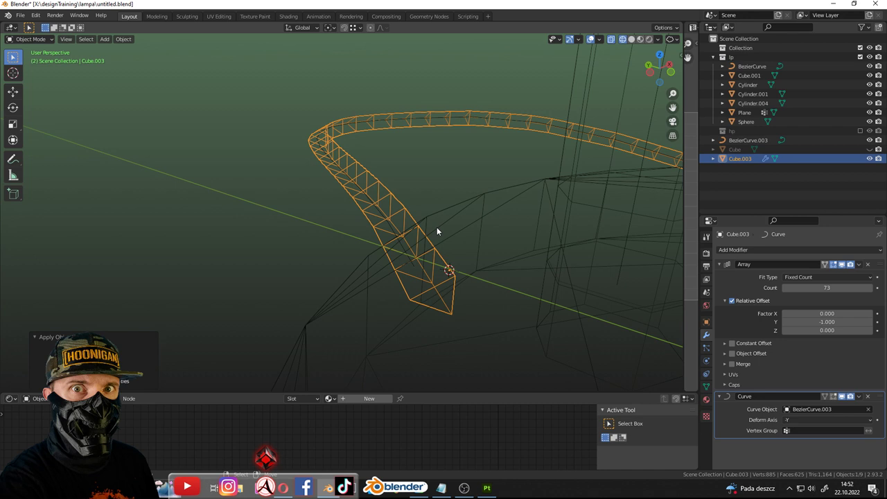
key("Tab")
mouse_move(437, 265)
middle_mouse_down()
mouse_move(426, 272)
mouse_move(441, 277)
mouse_move(419, 265)
mouse_move(426, 299)
middle_mouse_up()
Delete the piece's extra faces, leaving one quad, and scale it along X
left_click(396, 261)
key("x")
left_click(395, 280)
key("a")
middle_click_drag(477, 267, 561, 299)
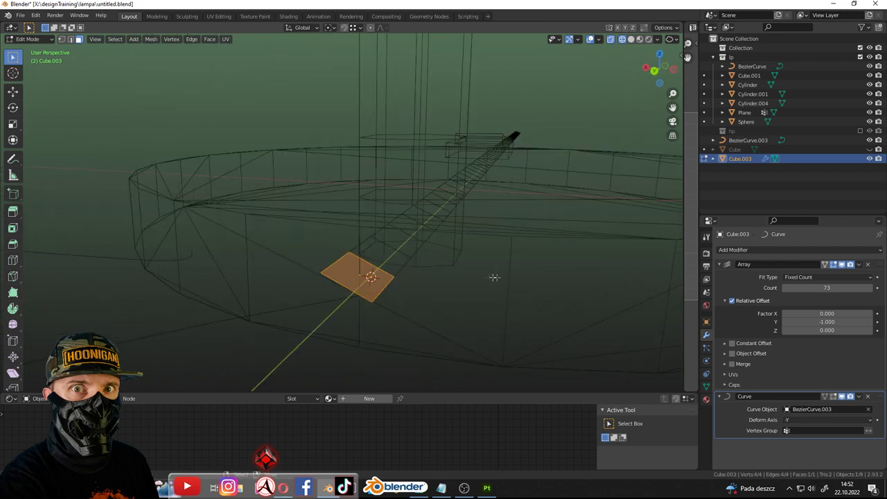
key("s")
key("x")
left_click(553, 298)
Shrink the quad to about half size and stretch it along Y twice
key("s")
key("x")
left_click(495, 290)
key("s")
left_click(425, 249)
middle_click_drag(425, 248, 371, 260)
key("s")
key("y")
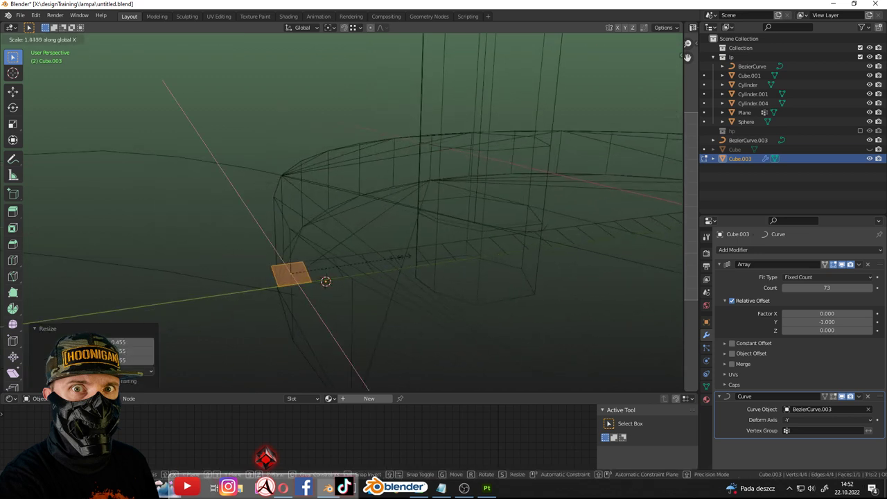
left_click(442, 247)
middle_click_drag(441, 246, 416, 251)
key("s")
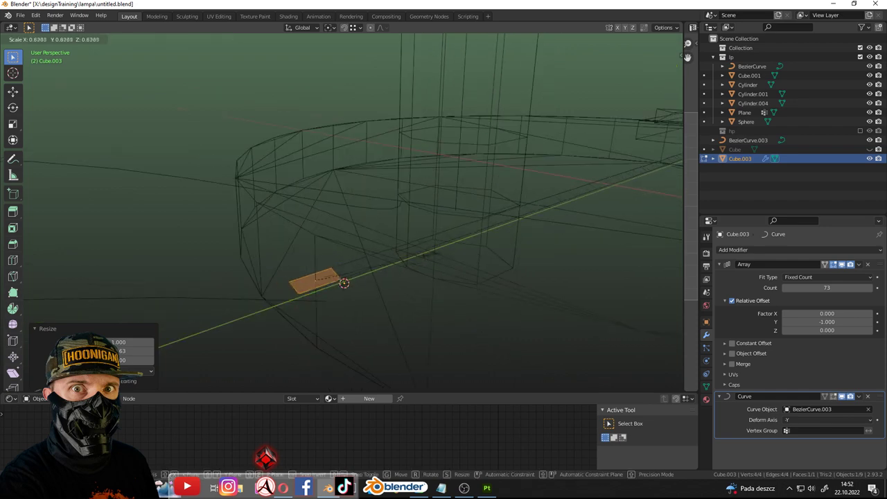
key("y")
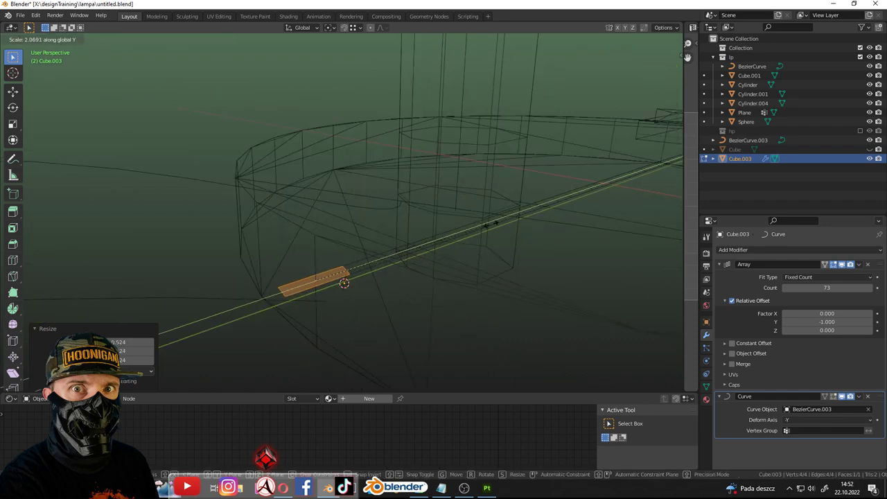
left_click(489, 223)
Inspect the thin cable around the lamp base and start editing BezierCurve.003
scroll(450, 251, "down", 3)
scroll(448, 259, "down", 2)
middle_click_drag(447, 260, 333, 236)
scroll(333, 236, "up", 3)
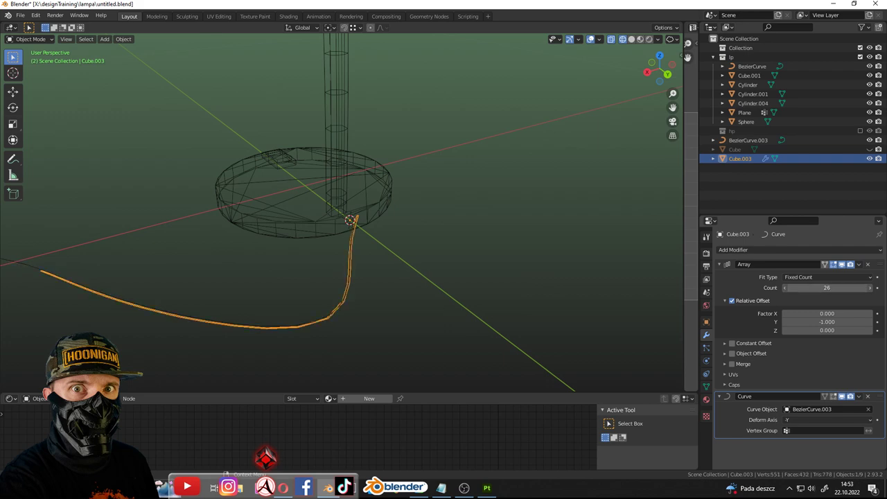
middle_click_drag(367, 234, 476, 255)
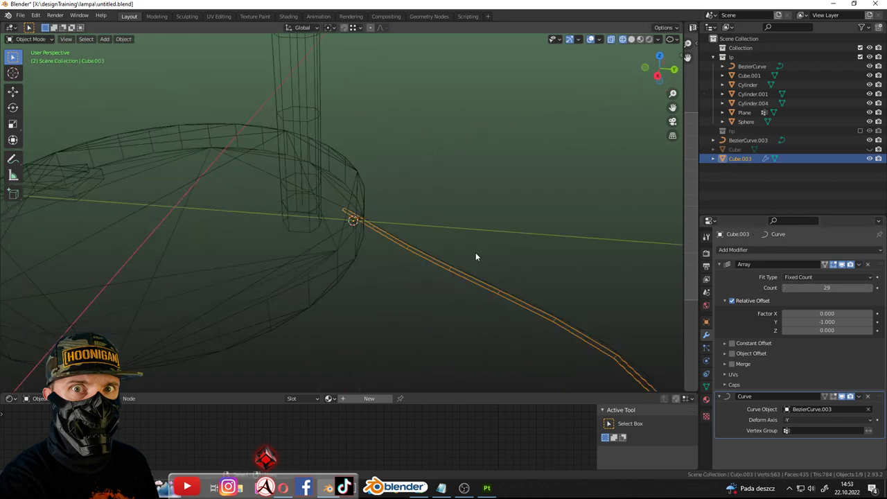
middle_click_drag(333, 249, 411, 276)
left_click(382, 235)
key("Tab")
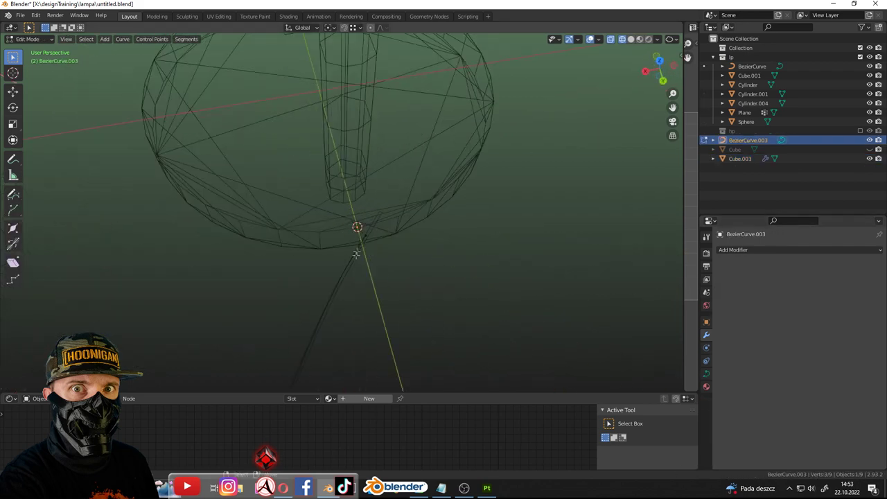
Rotate the curve segment around Z so the cable loops away from the lamp base
key("r")
key("z")
left_click(423, 236)
key("Tab")
mouse_move(423, 235)
middle_mouse_down()
mouse_move(377, 271)
mouse_move(413, 253)
mouse_move(420, 230)
middle_mouse_up()
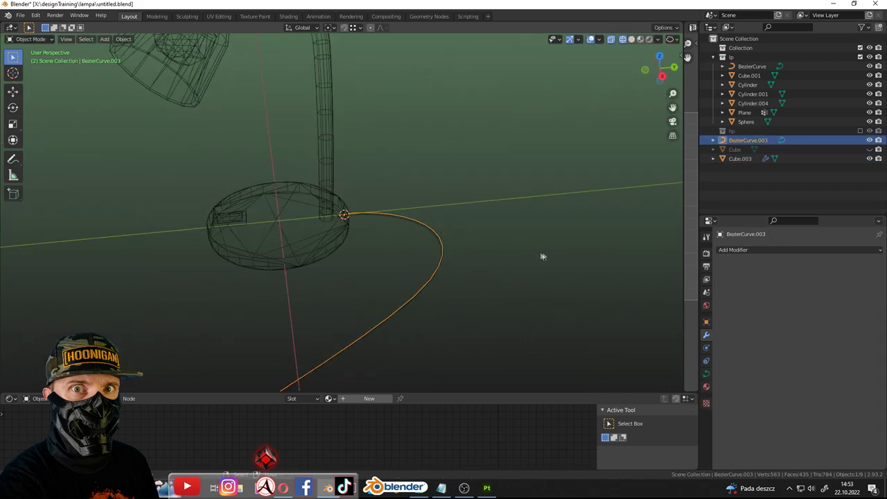
Delete the guide curve BezierCurve.003
left_click(436, 237)
left_click(440, 236)
key("x")
left_click(438, 231)
Link the lamp base cylinder's material onto the cable with Ctrl+L Link Materials
left_click(439, 236)
middle_click_drag(440, 236, 471, 248)
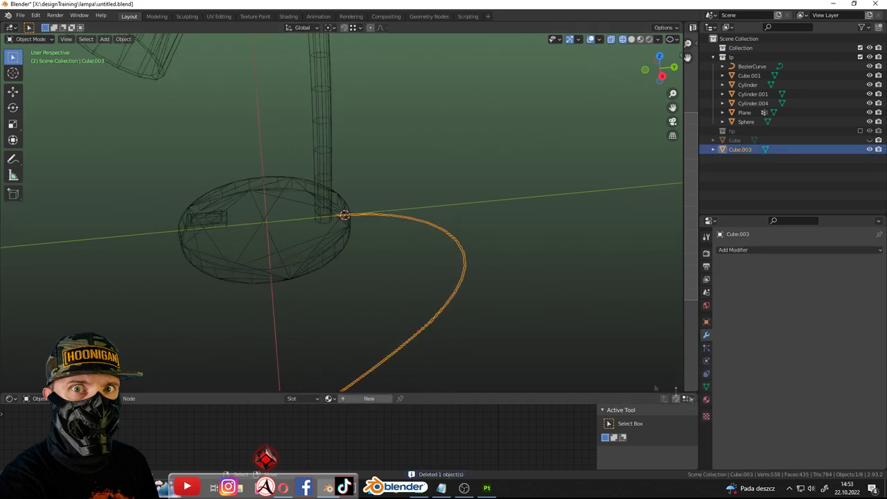
left_click(343, 244, "shift")
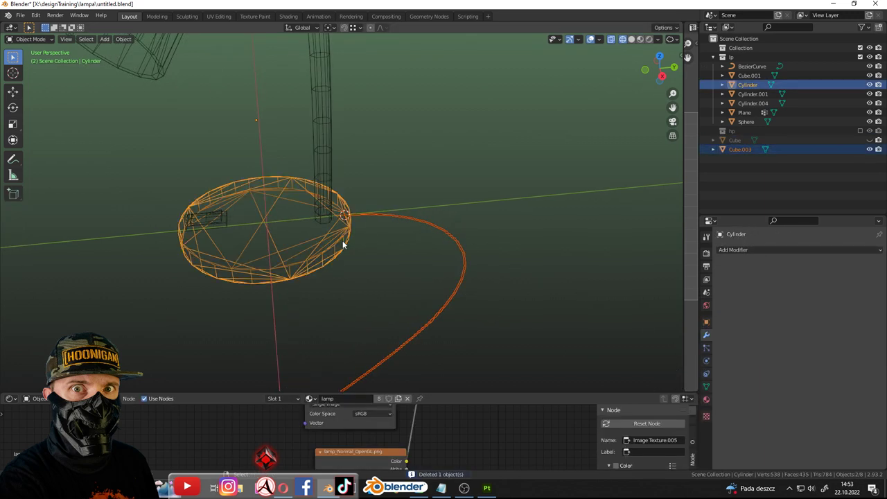
key("ctrl+l")
left_click(342, 241)
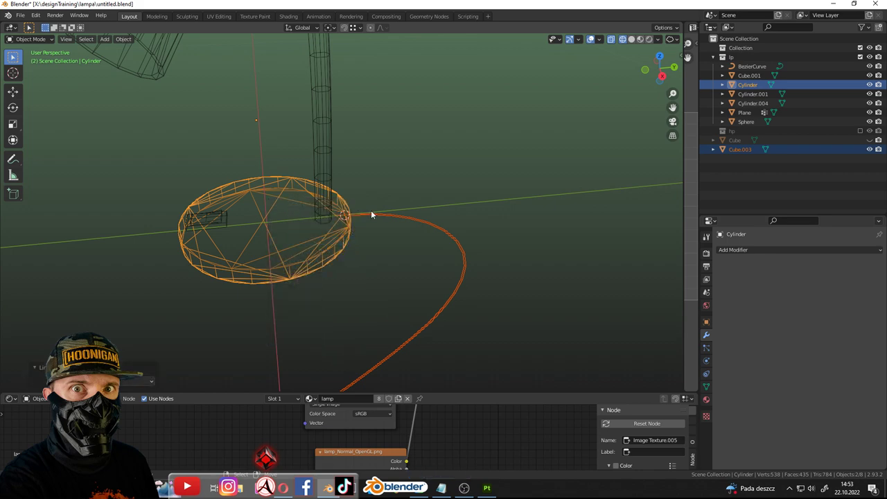
Select only the cable and widen the image editor beside the 3D view
left_click(371, 215)
key("ctrl+space")
key("ctrl+space")
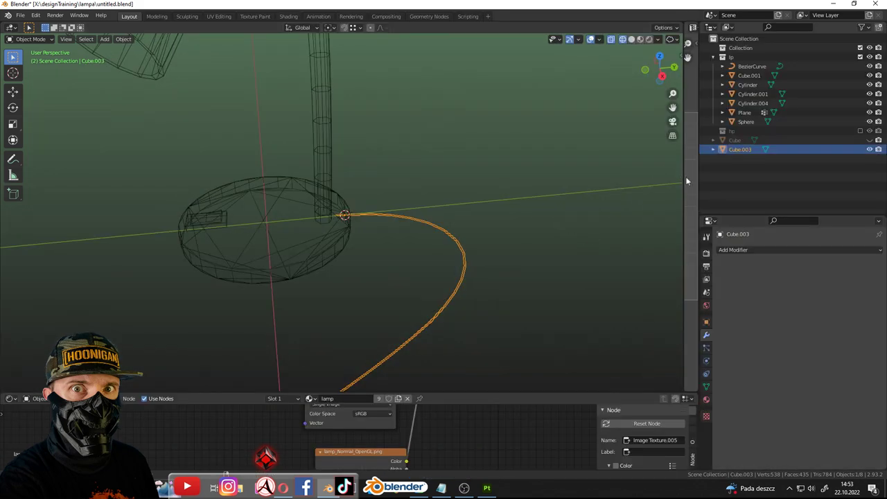
left_click_drag(687, 181, 448, 174)
In Edit Mode with material preview, select all the cable's geometry and unwrap it
key("Tab")
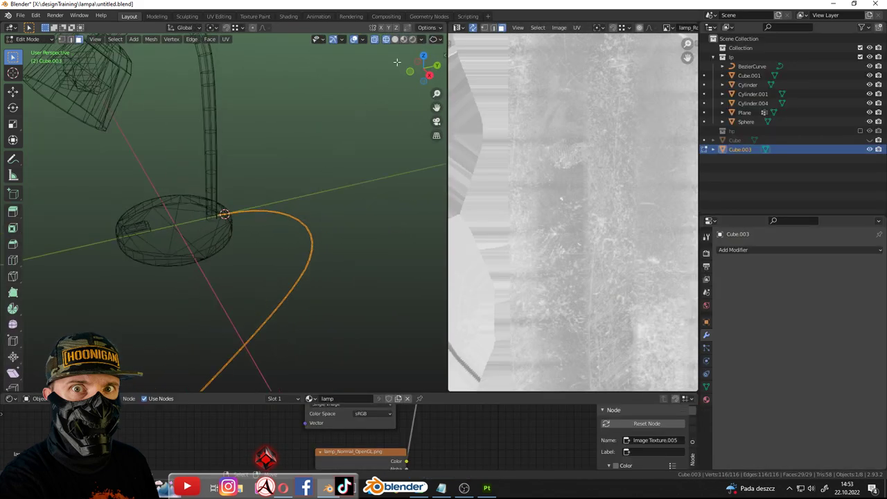
left_click(405, 39)
scroll(287, 230, "up", 4)
scroll(287, 235, "up", 4)
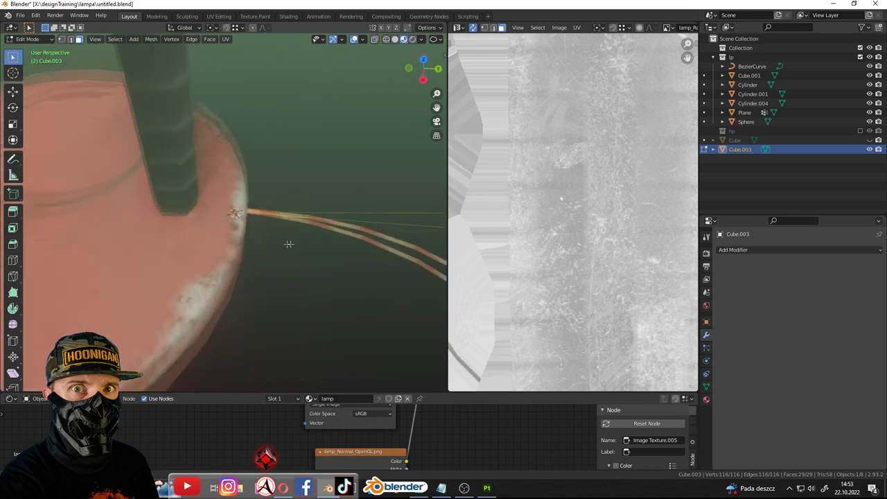
scroll(312, 232, "up", 4)
scroll(358, 223, "up", 2)
key("alt+a")
key("Home")
key("u")
left_click(327, 230)
Reselect all the cable's UVs, unwrap again, and shrink the UVs
scroll(644, 231, "up", 3)
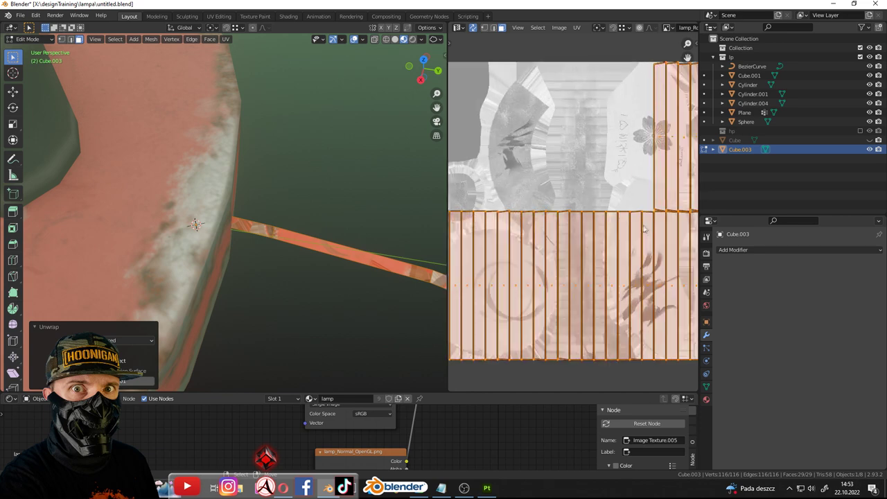
scroll(341, 227, "down", 2)
key("alt+a")
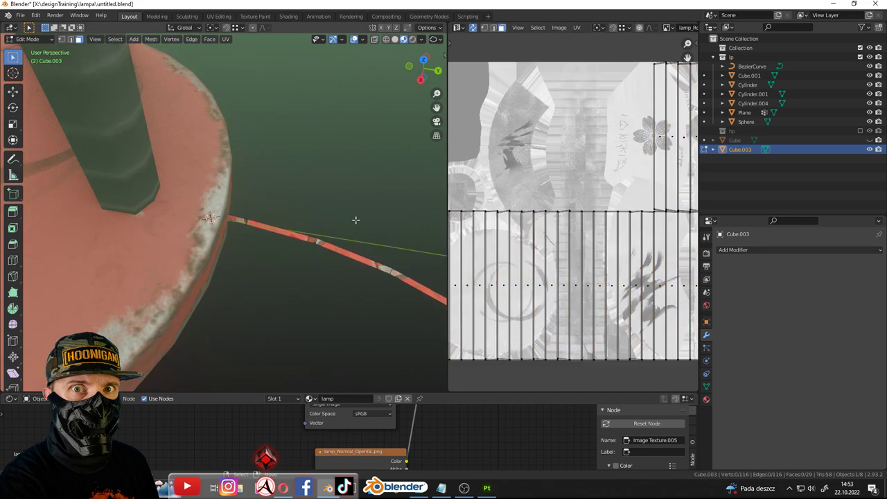
key("a")
key("u")
left_click(347, 203)
scroll(576, 214, "down", 4)
scroll(620, 217, "up", 4)
key("s")
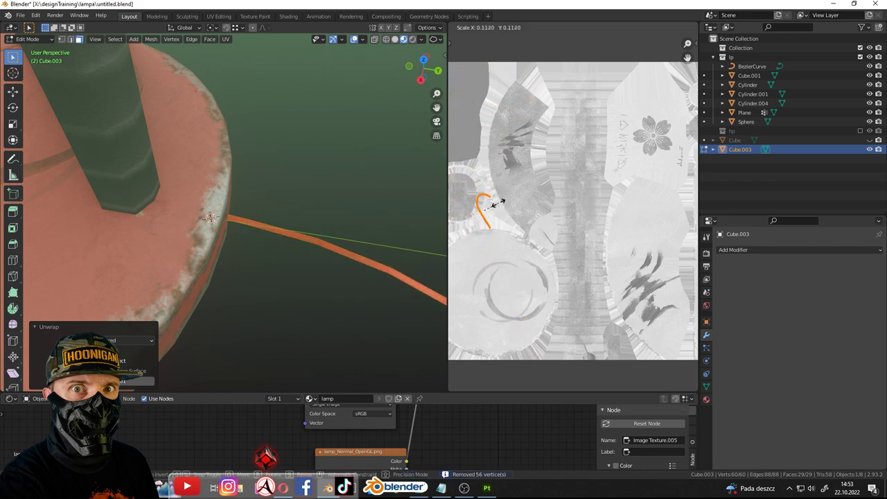
left_click(495, 203)
Move the UVs onto a small texture patch, shrinking them further, then leave Edit Mode
key("g")
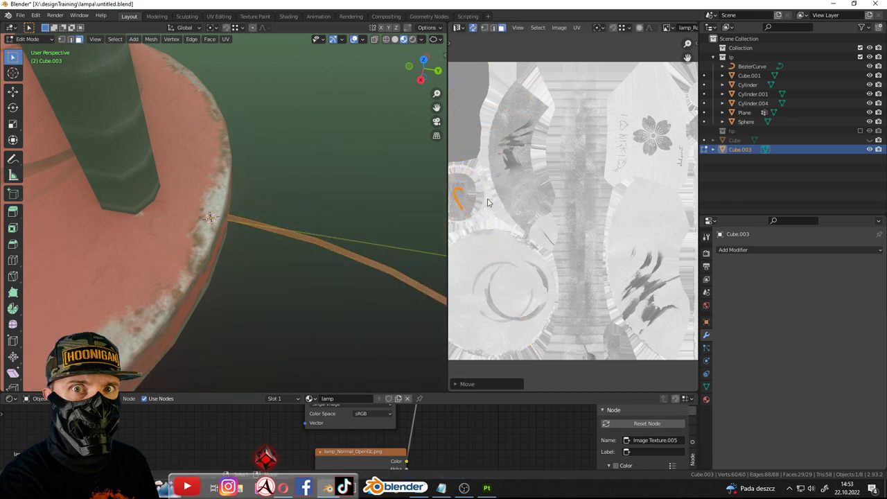
scroll(488, 203, "up", 3)
key("s")
left_click(534, 199)
scroll(533, 199, "up", 2)
scroll(534, 198, "up", 2)
scroll(602, 253, "up", 2)
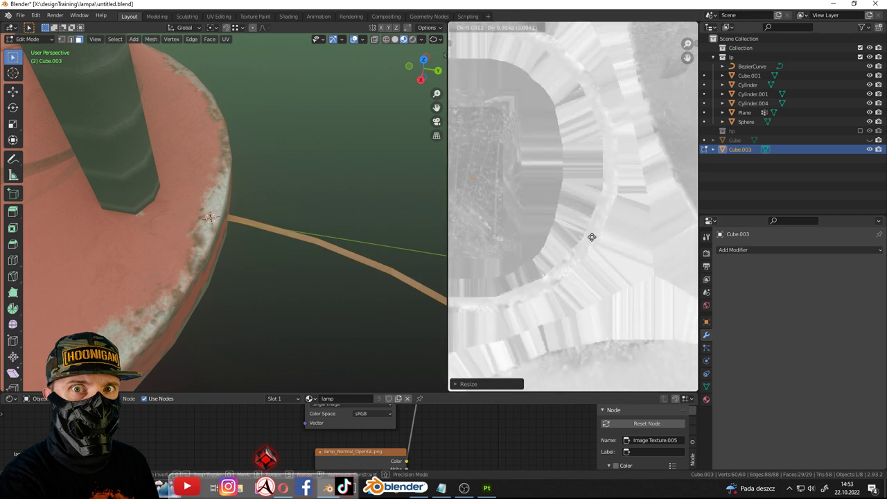
left_click(593, 236)
key("Tab")
scroll(337, 225, "down", 4)
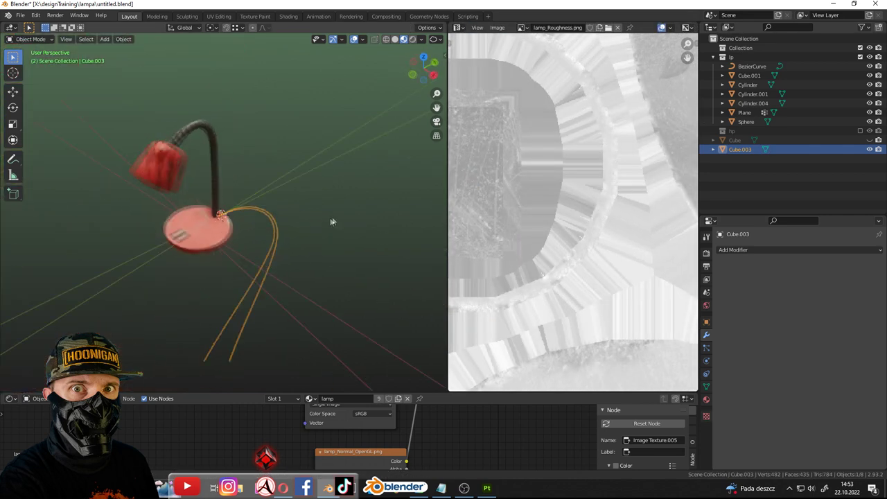
Maximize the 3D view and apply Shade Smooth to the cable mesh via F3 search
key("ctrl+space")
scroll(323, 219, "up", 5)
scroll(483, 245, "down", 4)
scroll(521, 217, "up", 4)
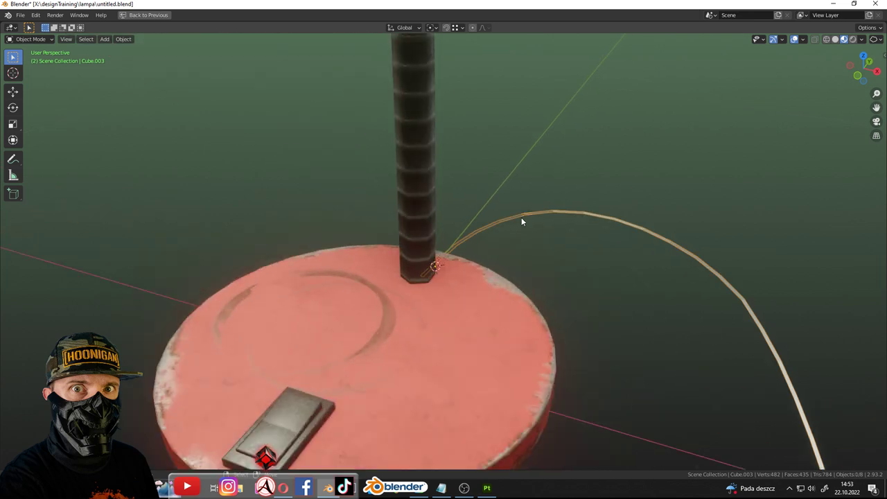
key("Tab")
key("F3")
type("shade")
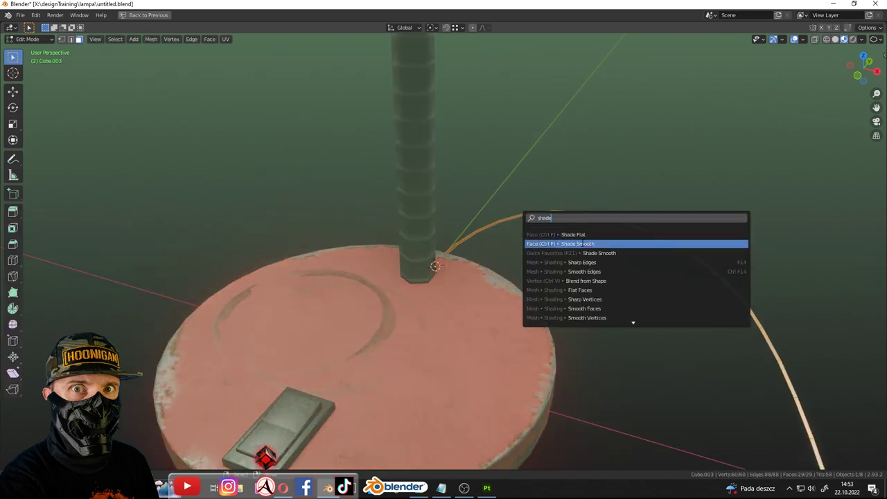
key("Return")
key("Tab")
Save the file as untitled.blend while orbiting around the finished lamp and cable
scroll(523, 212, "down", 4)
mouse_move(523, 213)
middle_mouse_down()
mouse_move(489, 227)
mouse_move(389, 240)
mouse_move(557, 186)
middle_mouse_up()
key("ctrl+s")
scroll(382, 242, "up", 4)
scroll(382, 242, "up", 2)
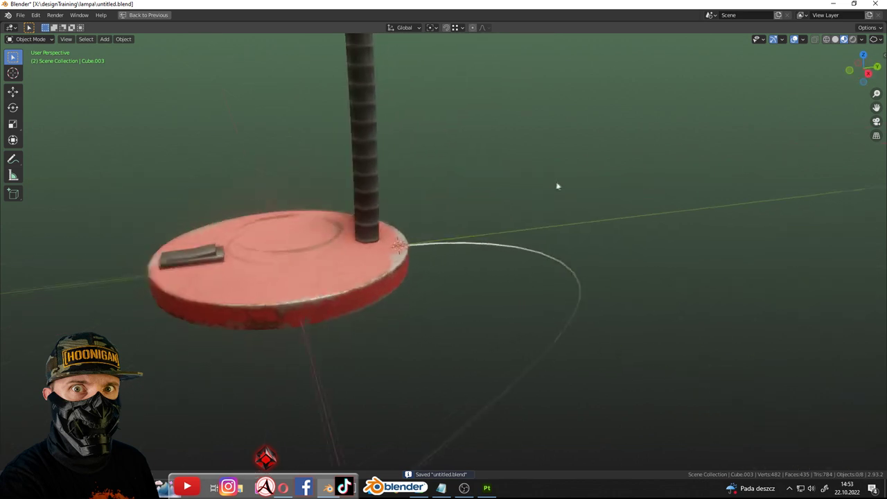
scroll(558, 186, "down", 2)
middle_click_drag(486, 212, 522, 212)
scroll(521, 212, "down", 3)
mouse_move(485, 253)
middle_mouse_down()
mouse_move(536, 246)
mouse_move(489, 232)
mouse_move(451, 259)
mouse_move(524, 256)
middle_mouse_up()
key("ctrl+s")
scroll(451, 261, "up", 2)
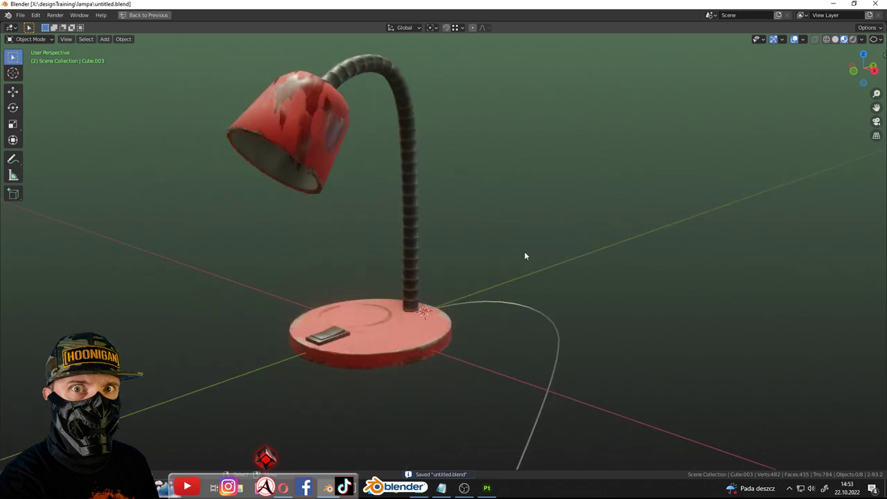